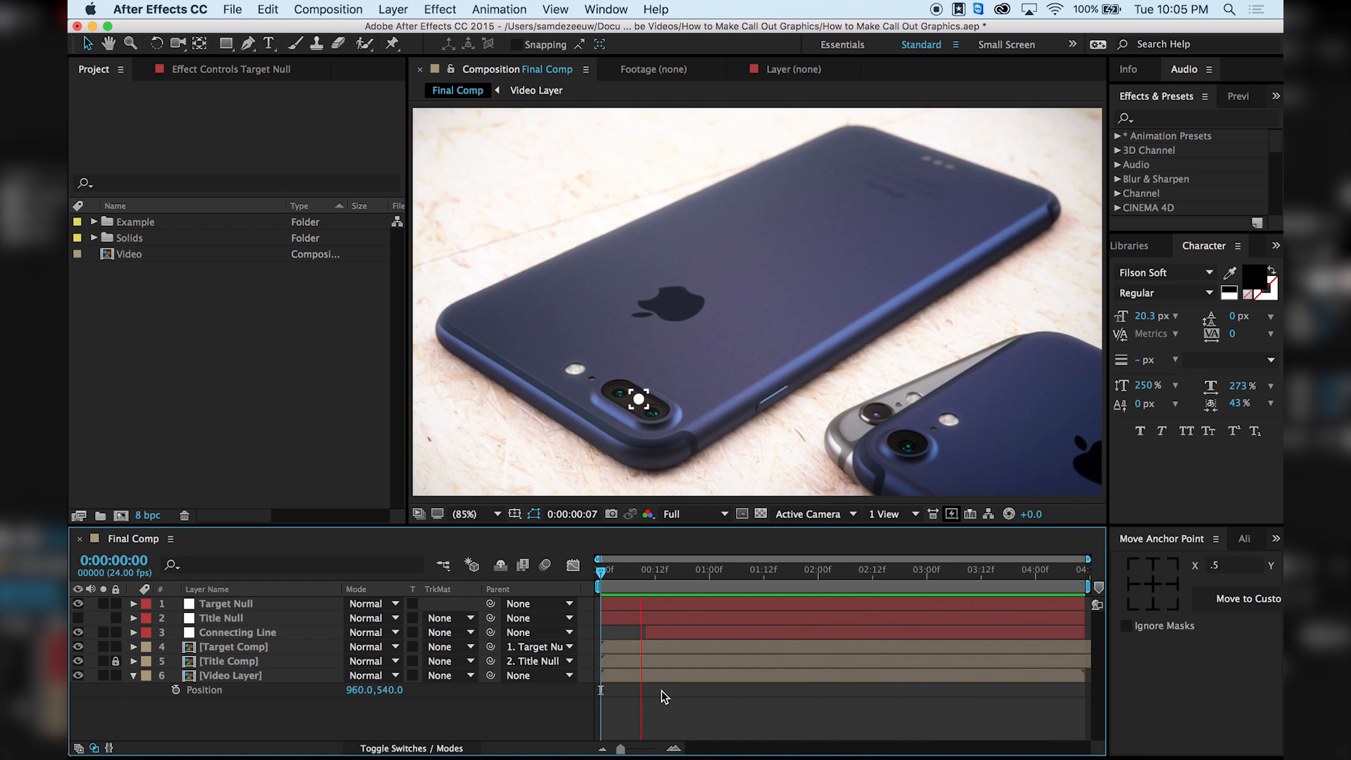
Close the Final Comp timeline and create a 1920 x 1080 composition at 24 fps with a duration of 0:00:04:11.
key(space)
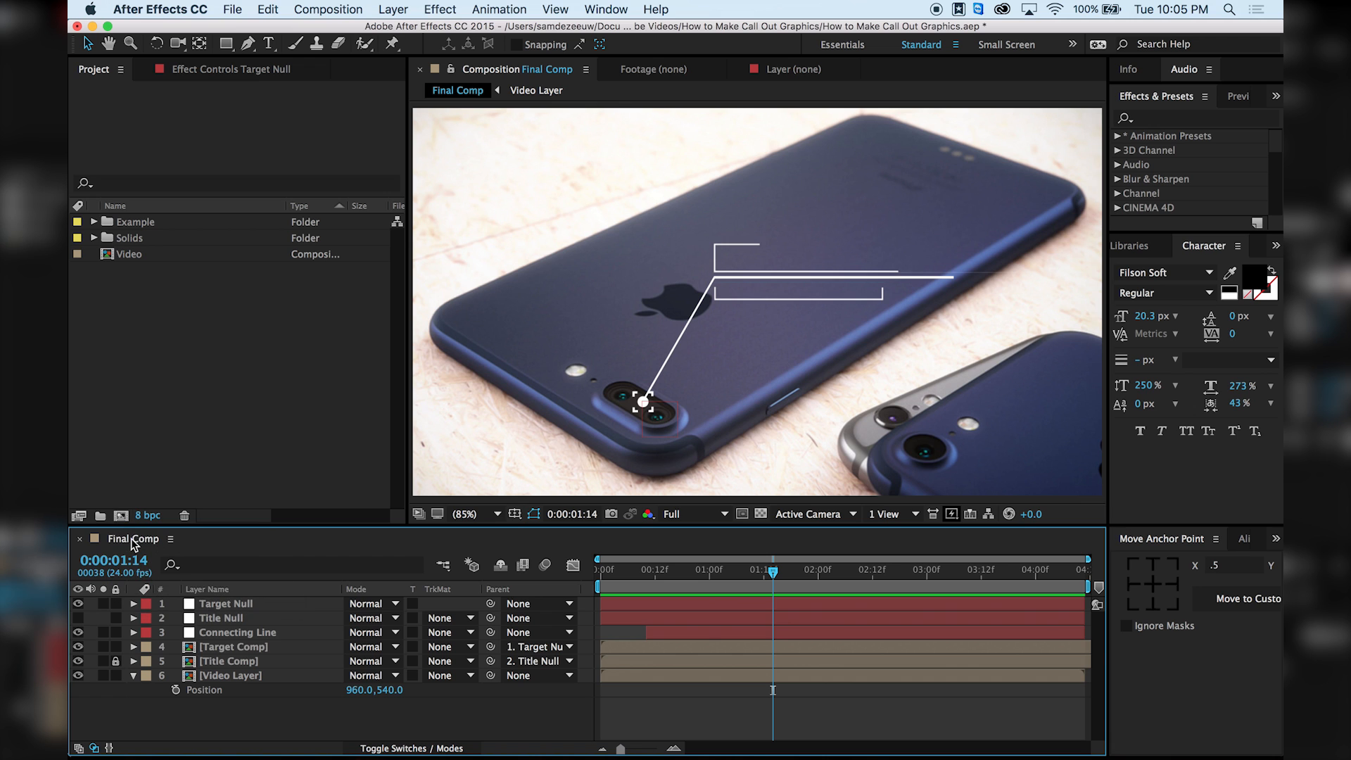
click(80, 538)
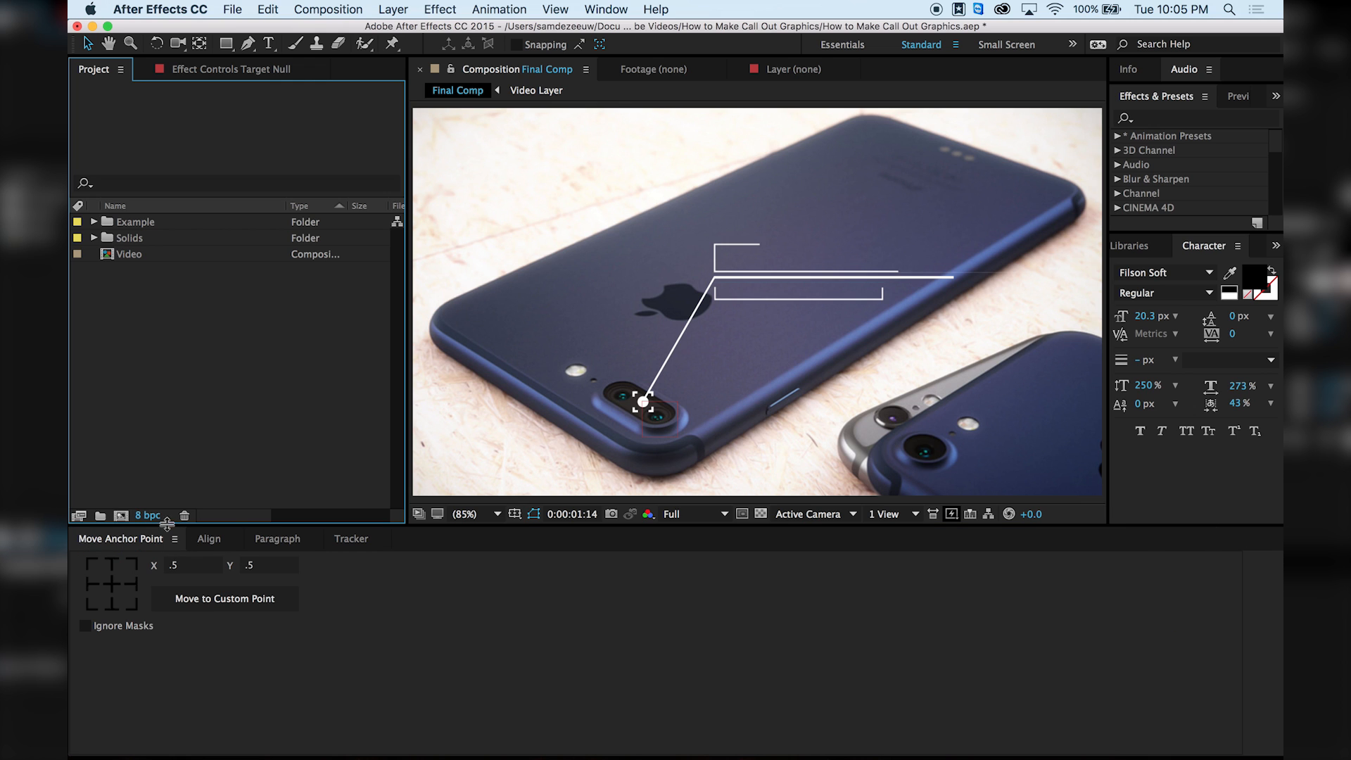
click(124, 517)
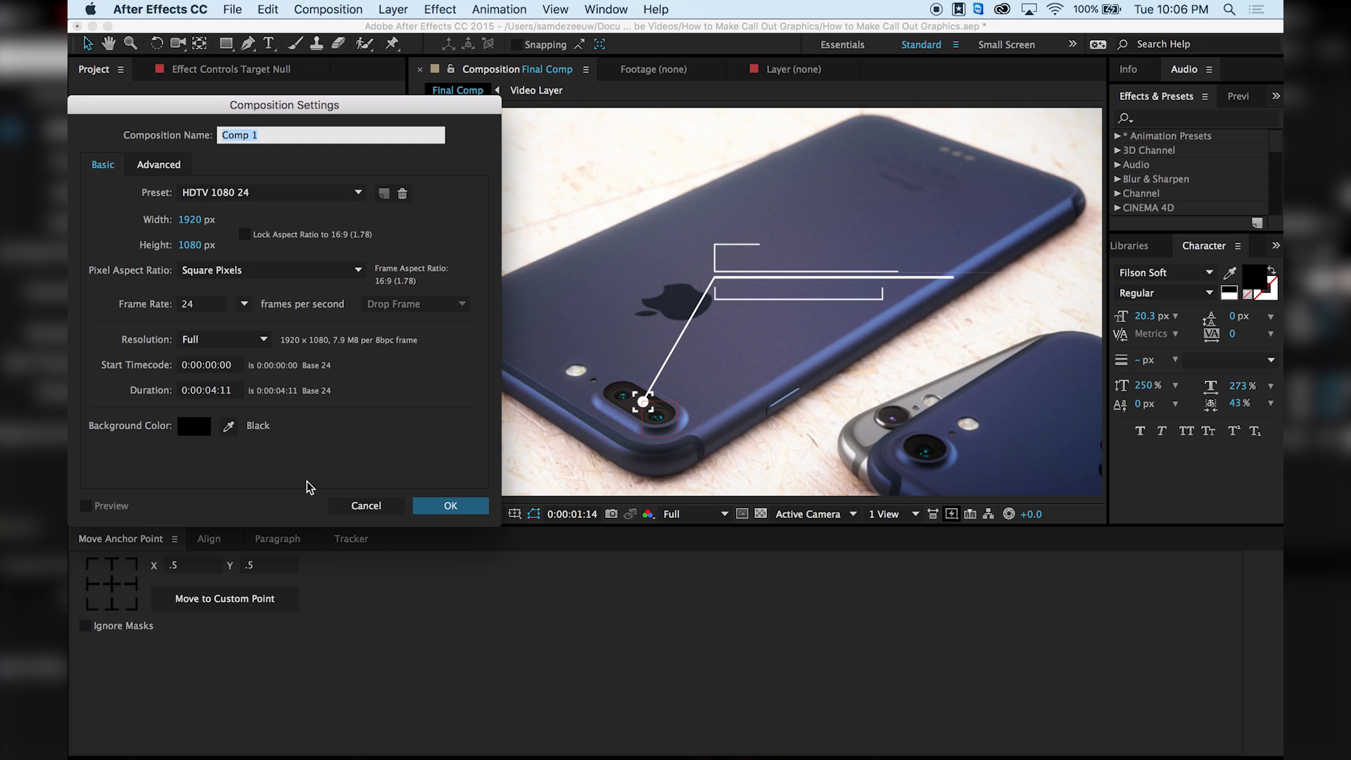
click(215, 390)
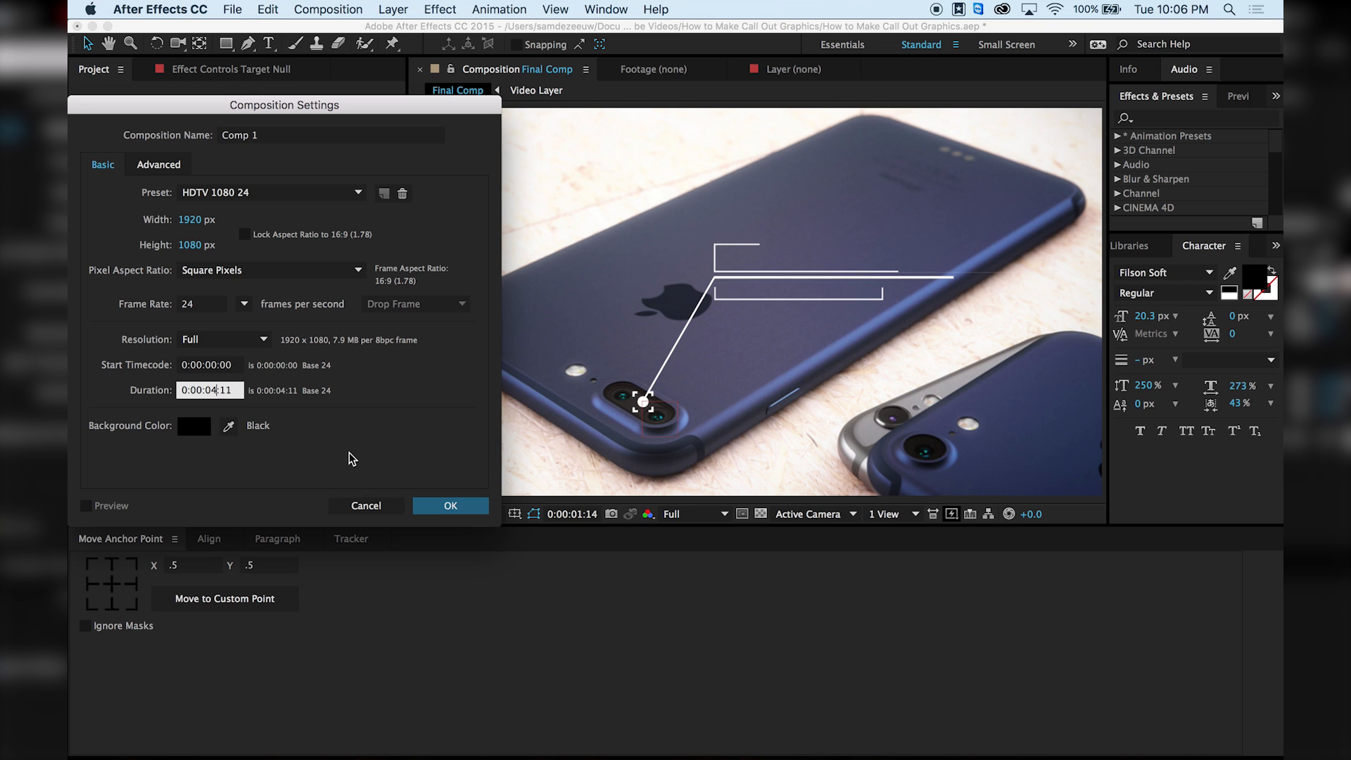
click(431, 507)
click(447, 505)
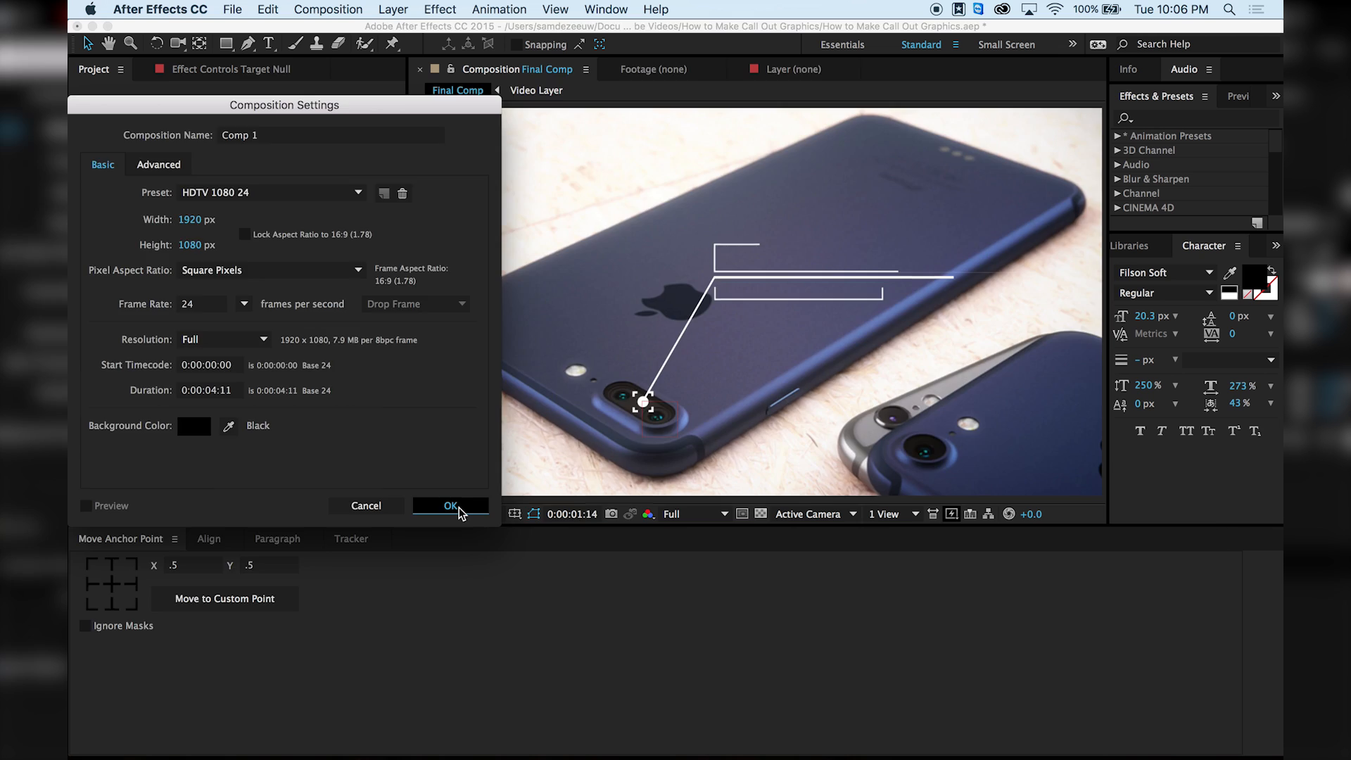
Add the Video clip to the new composition and scale it up to about 230% so it covers the frame.
click(112, 272)
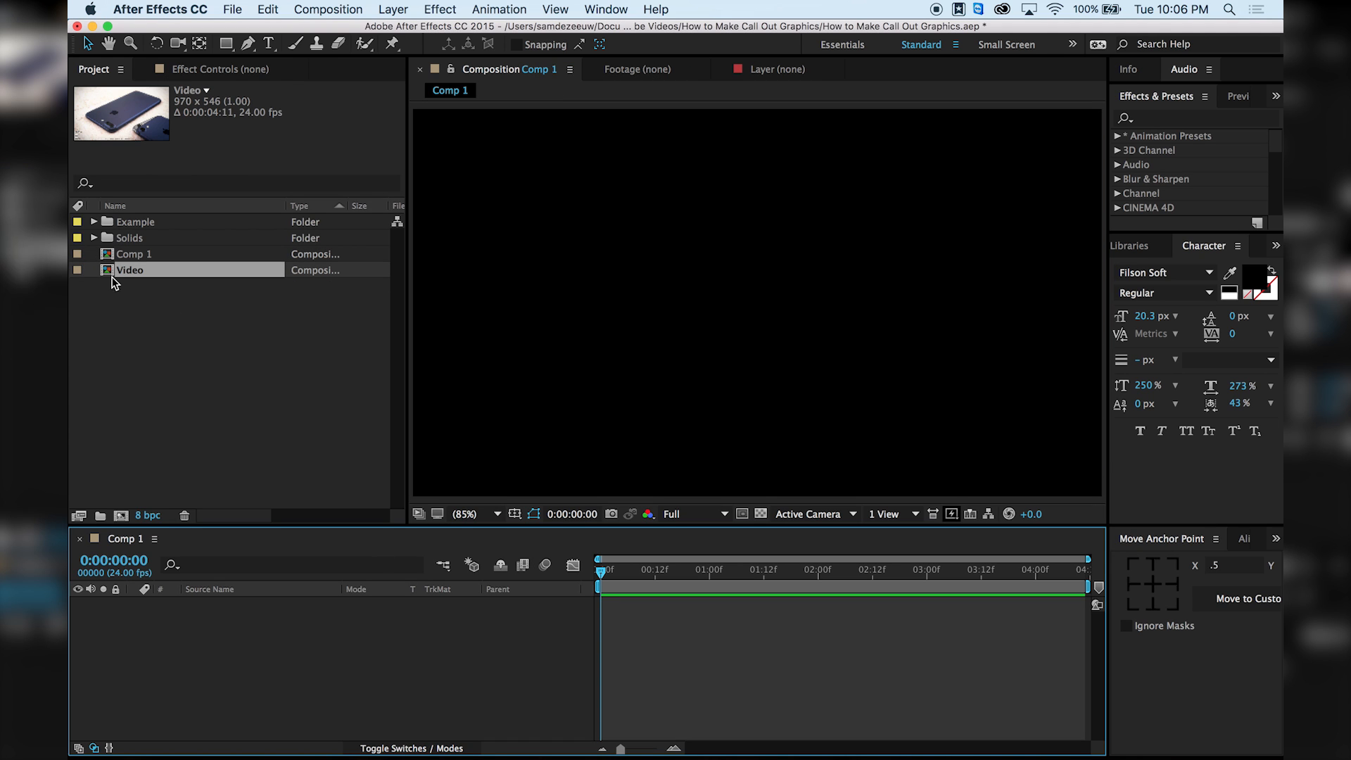
drag(111, 274, 285, 633)
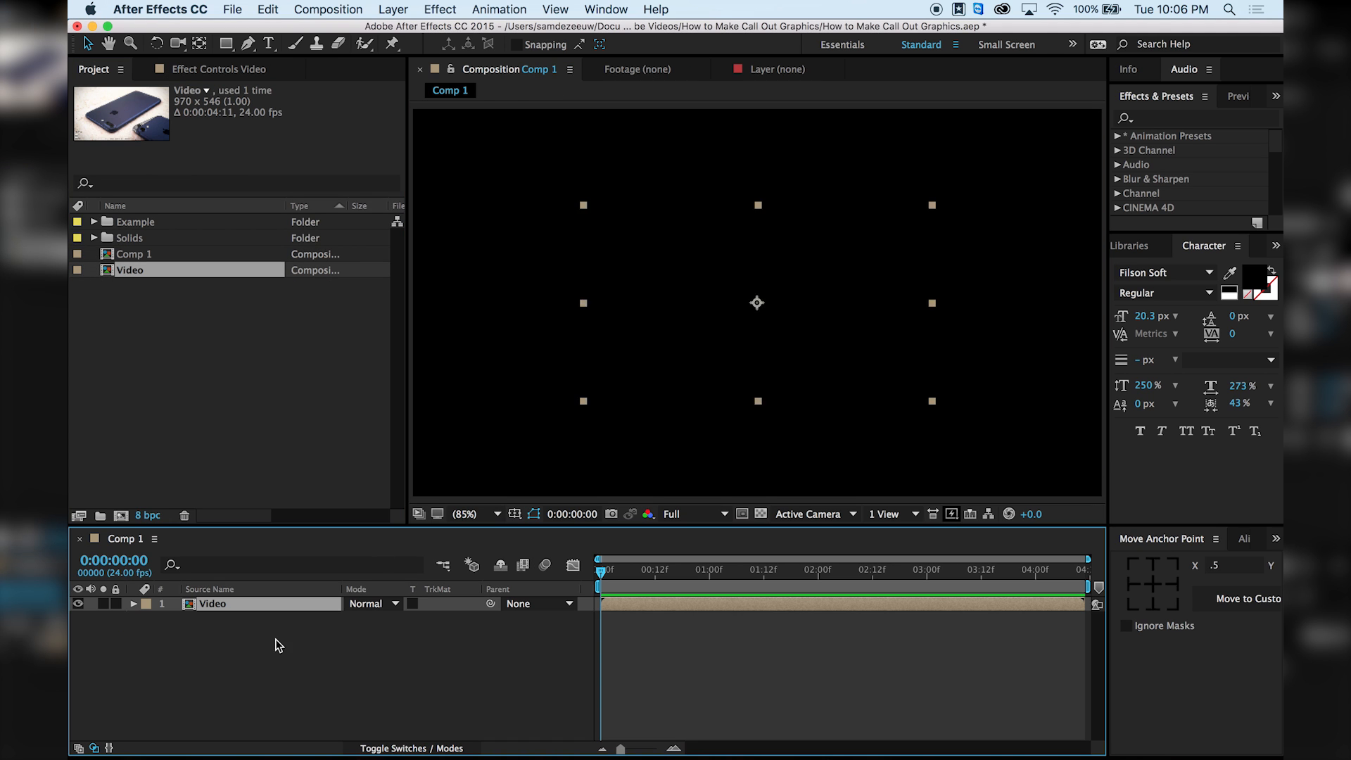
drag(582, 403, 355, 579)
drag(560, 432, 550, 433)
key(comma)
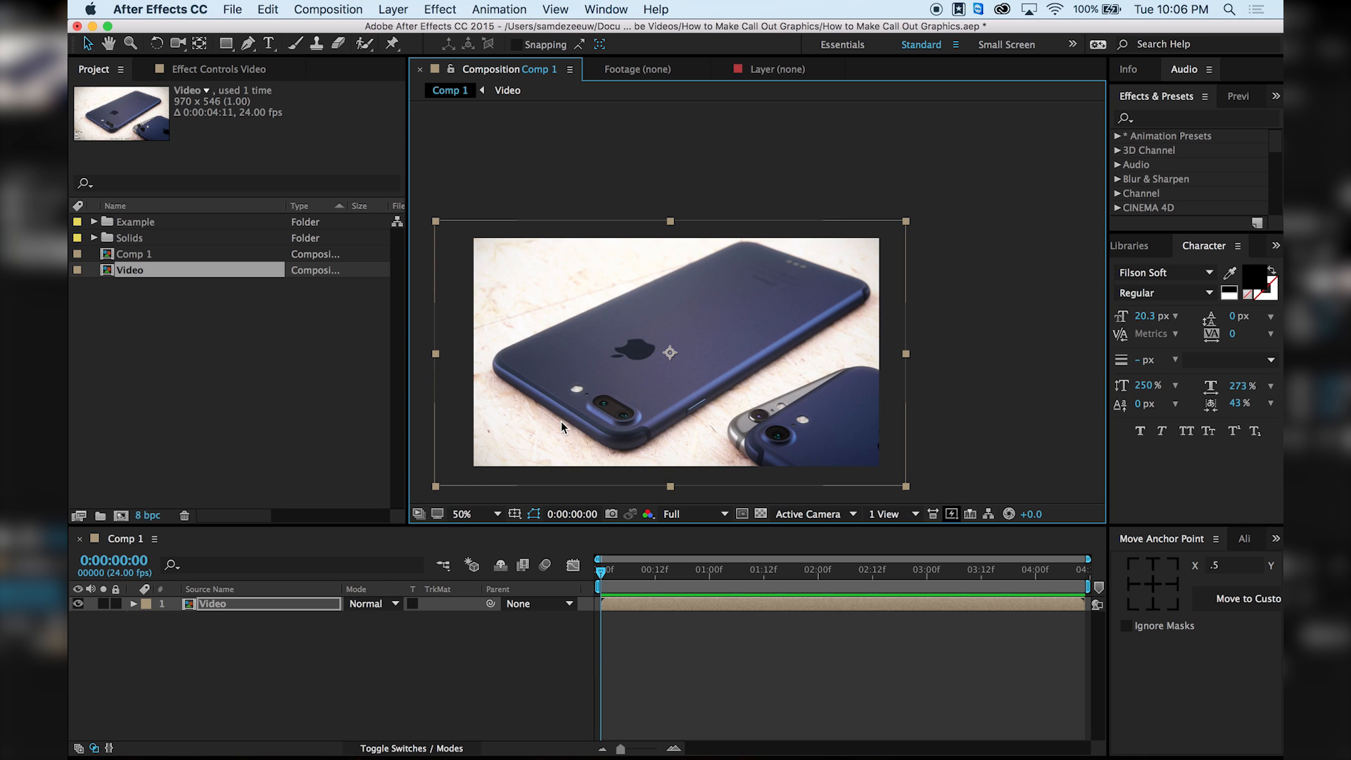
Keyframe the Video layer's position and scale at the first frame, then enlarge and reposition it near the end for a slow zoom.
drag(619, 569, 547, 577)
key(p)
key(shift+s)
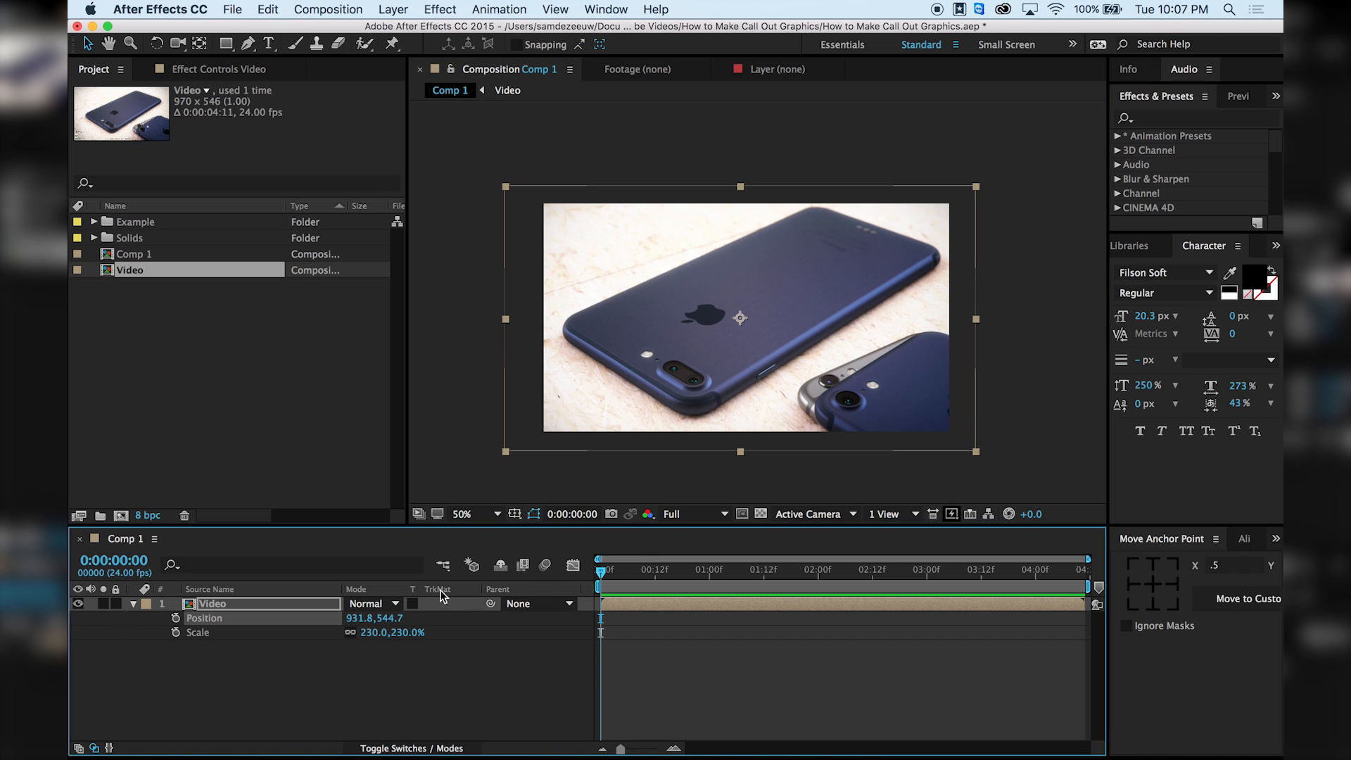
drag(176, 618, 181, 630)
drag(832, 573, 1083, 571)
drag(976, 187, 1017, 164)
drag(850, 311, 881, 290)
Preview the Video layer's zoom animation from the start and return to the first frame.
key(Home)
key(space)
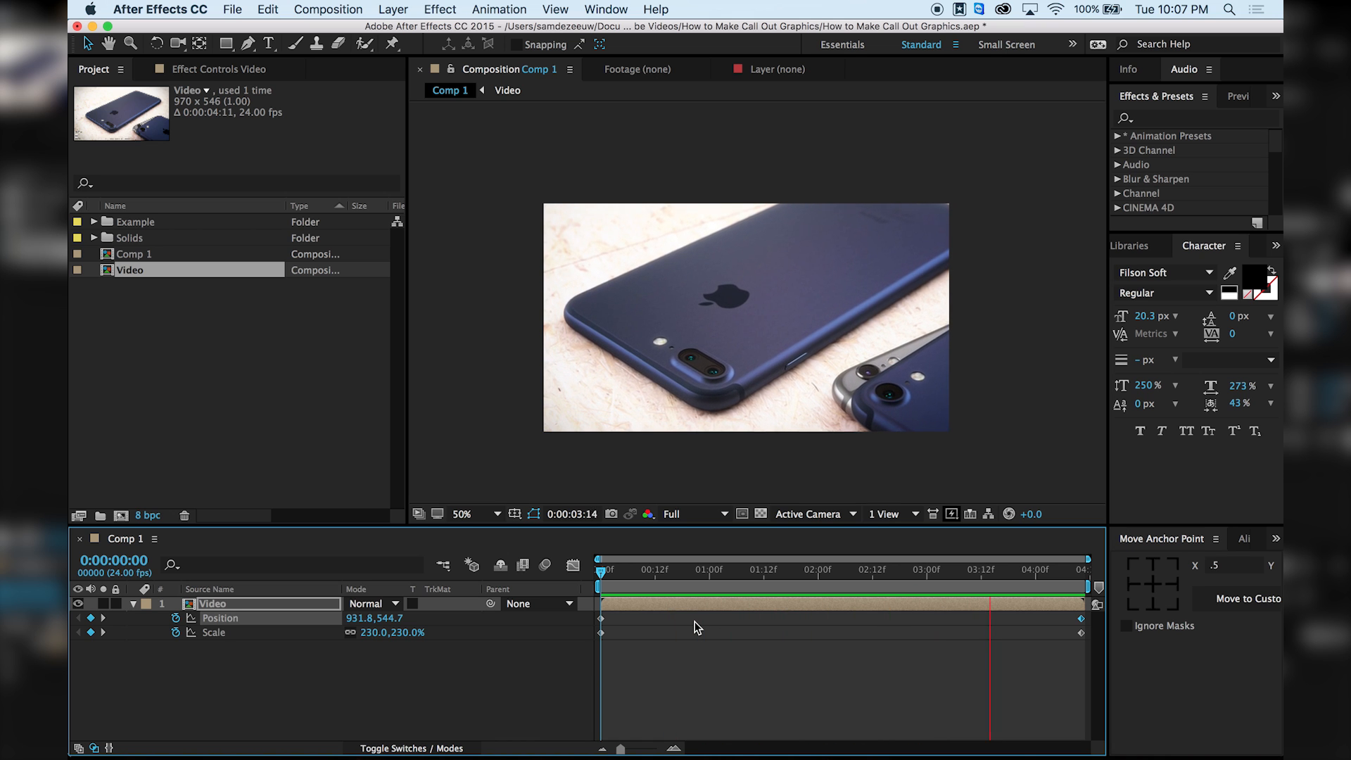
key(space)
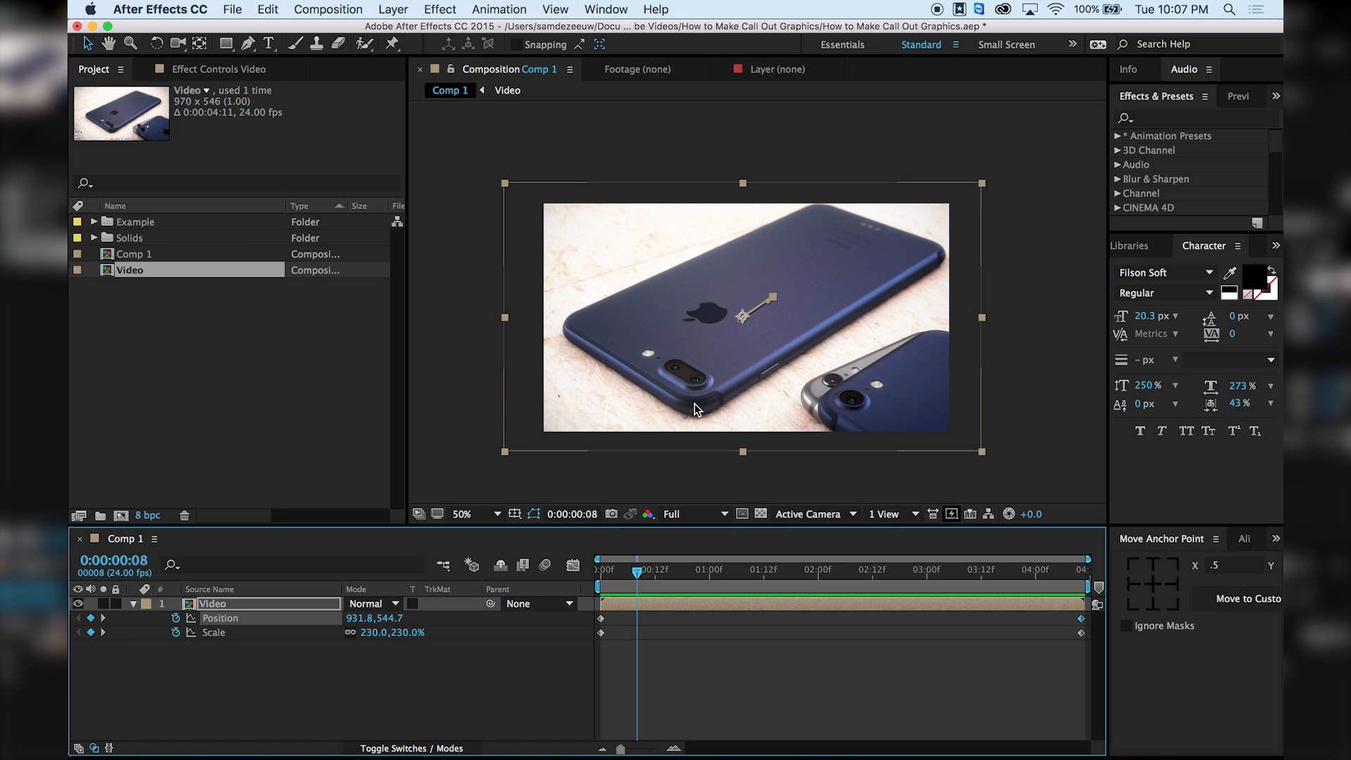
drag(637, 570, 552, 567)
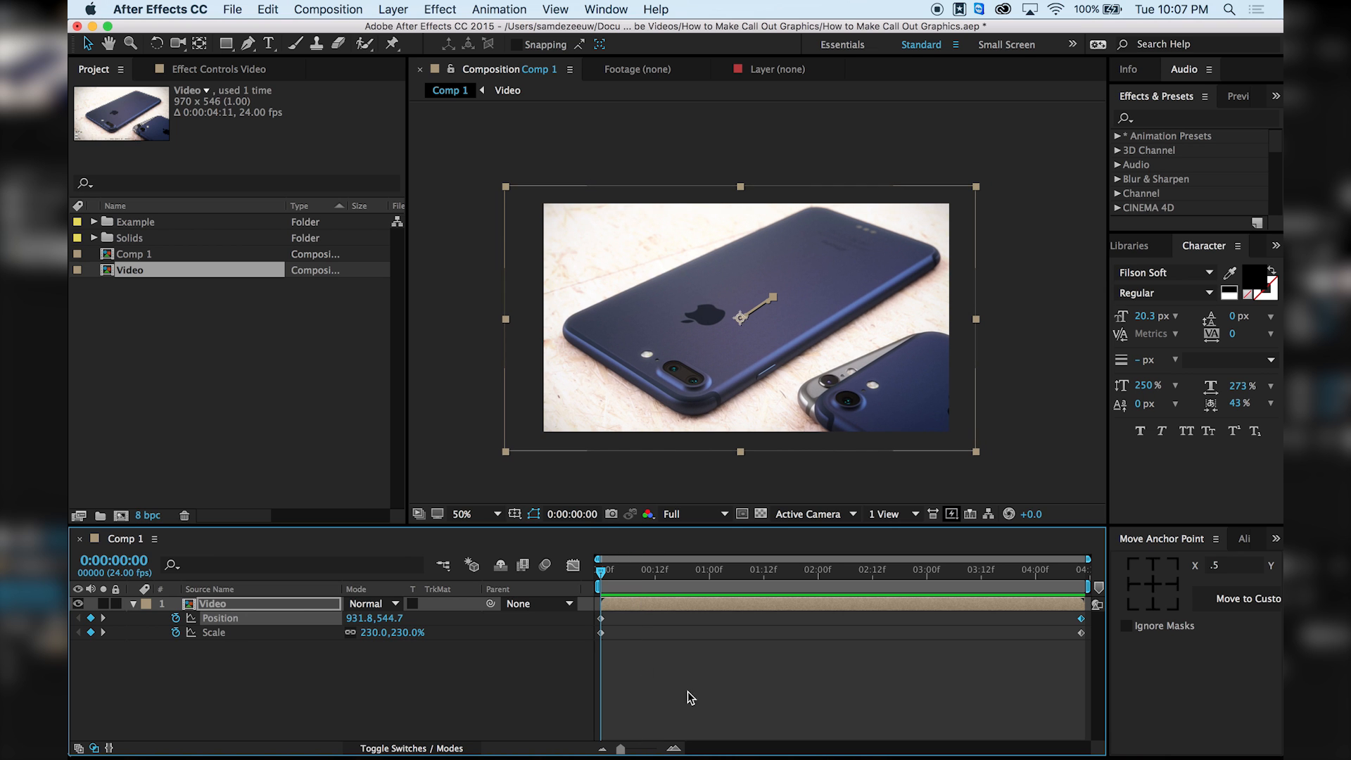
Collapse the Video layer's properties and lock the layer.
click(704, 698)
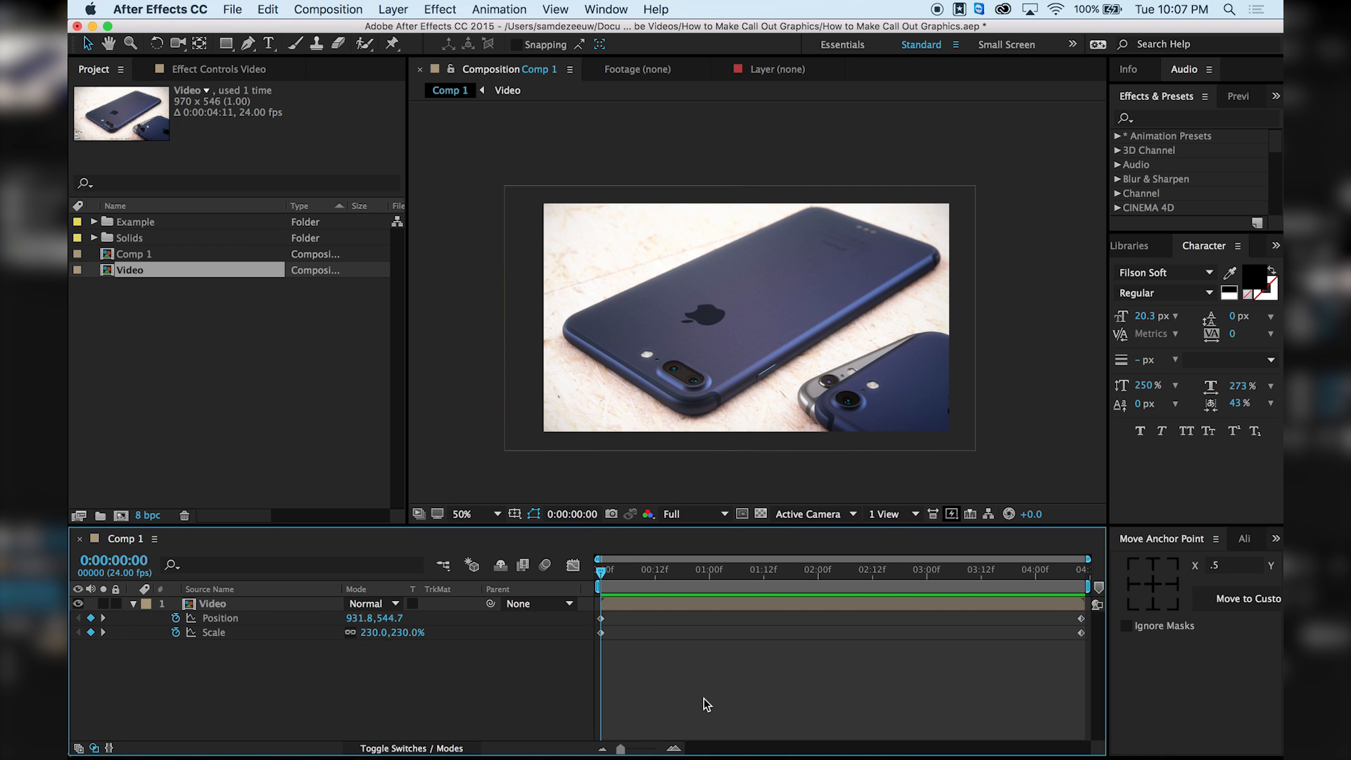
click(134, 603)
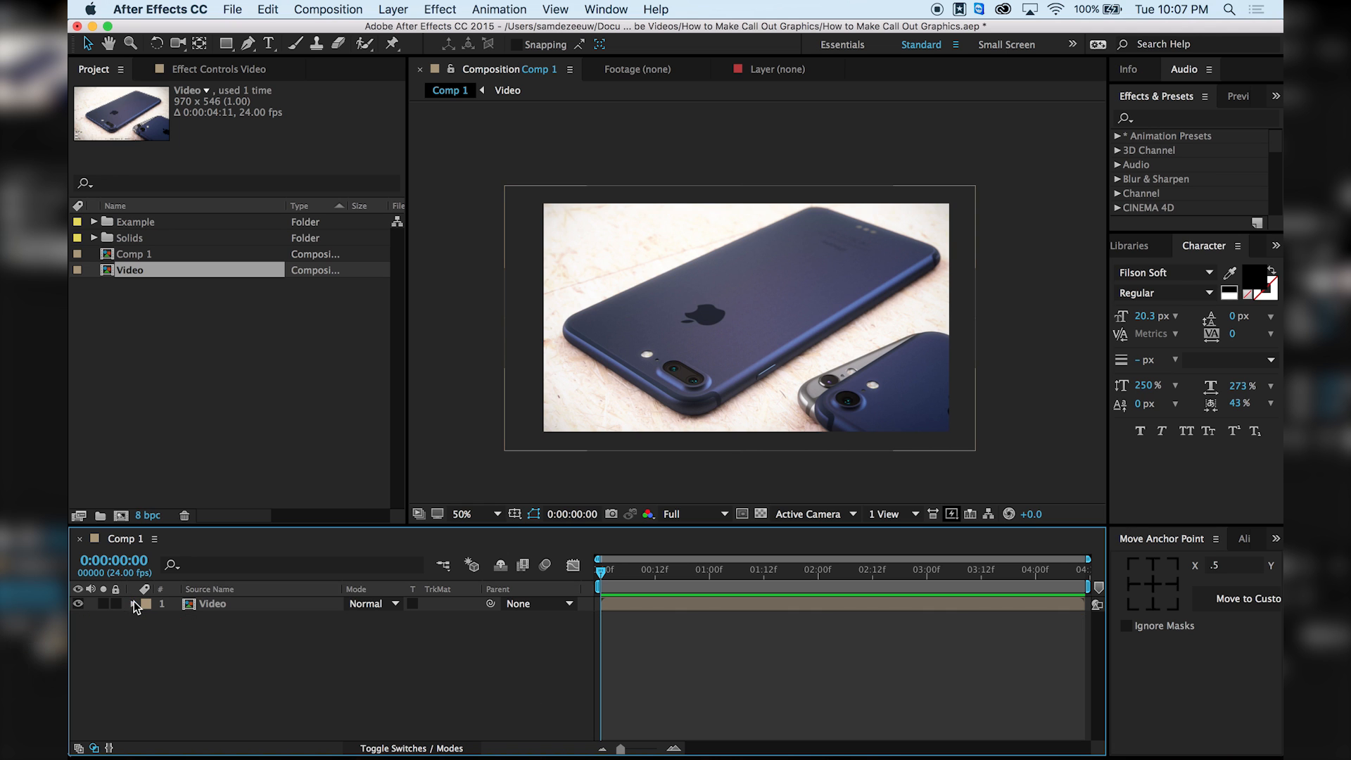
click(117, 604)
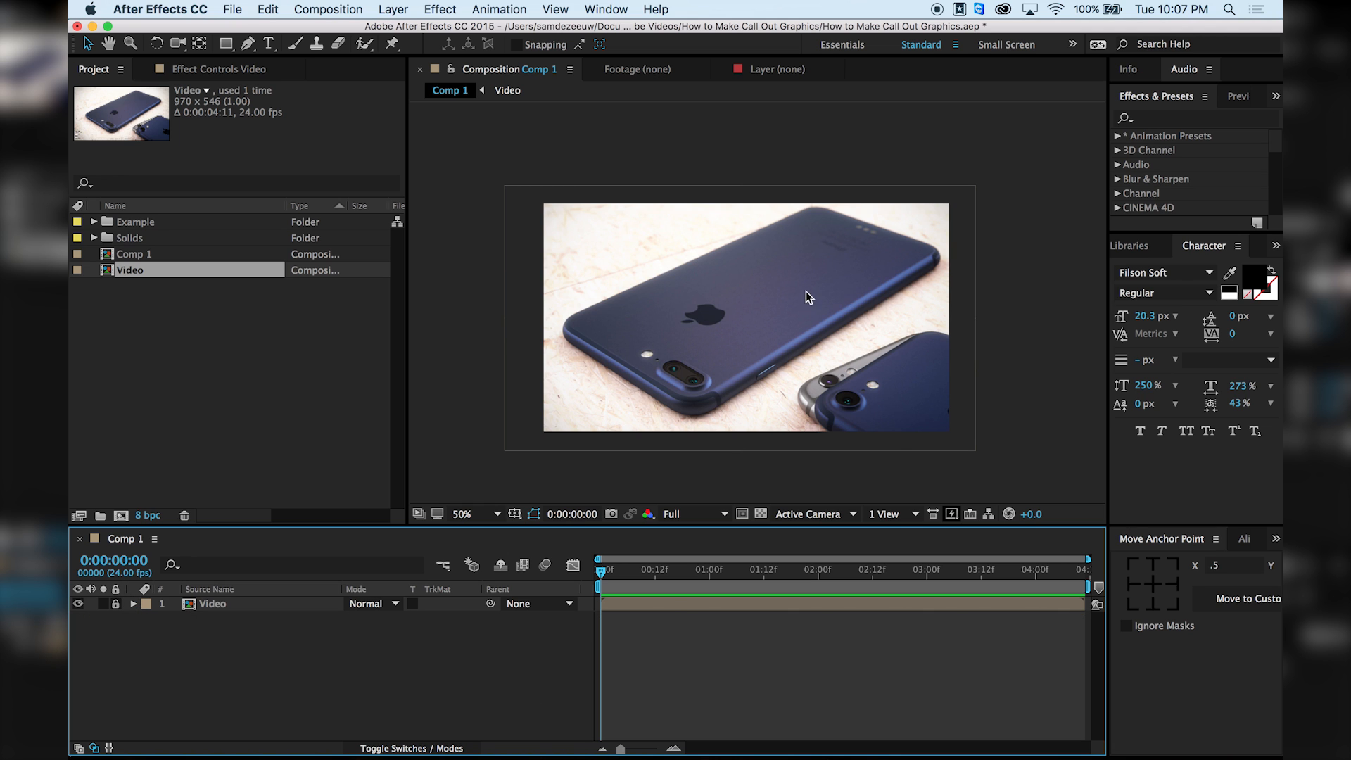
Play the composition again to check the camera move on the locked Video layer.
key(space)
key(space)
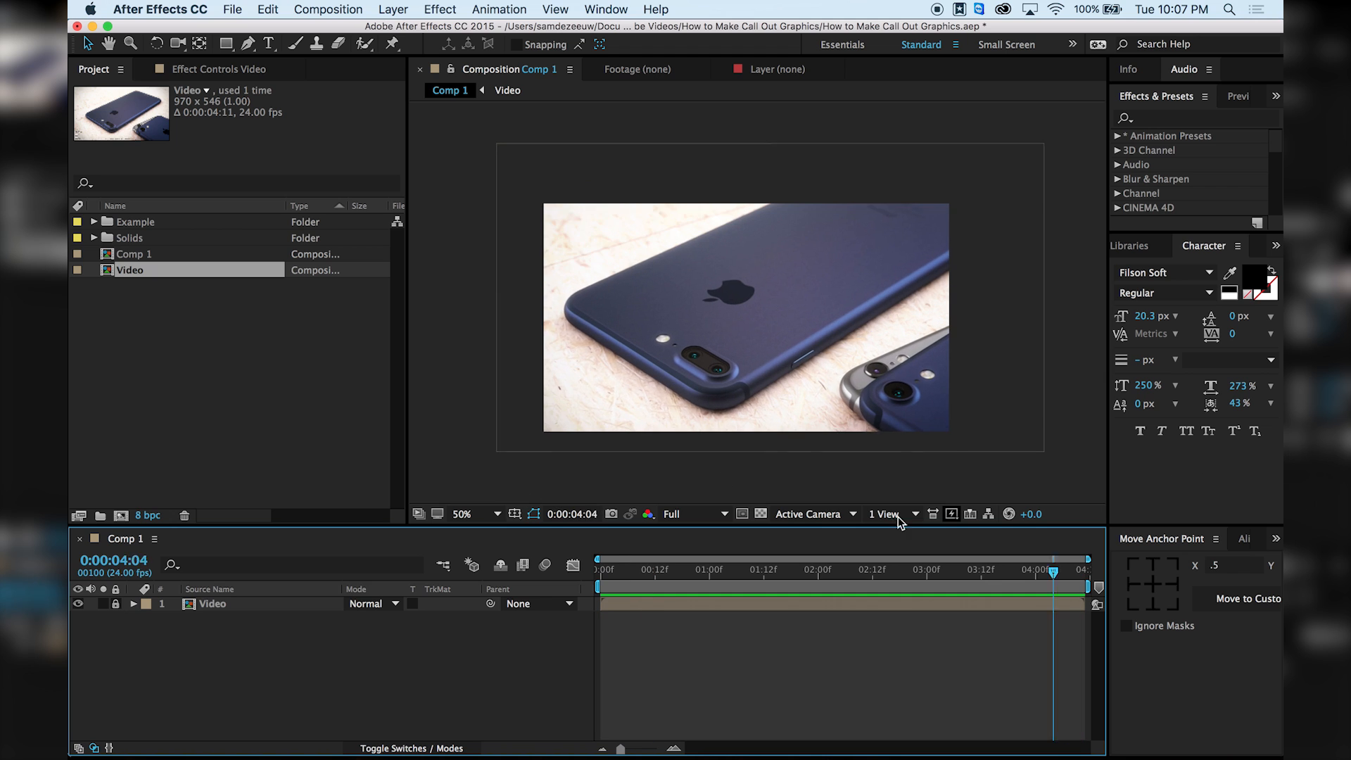
key(space)
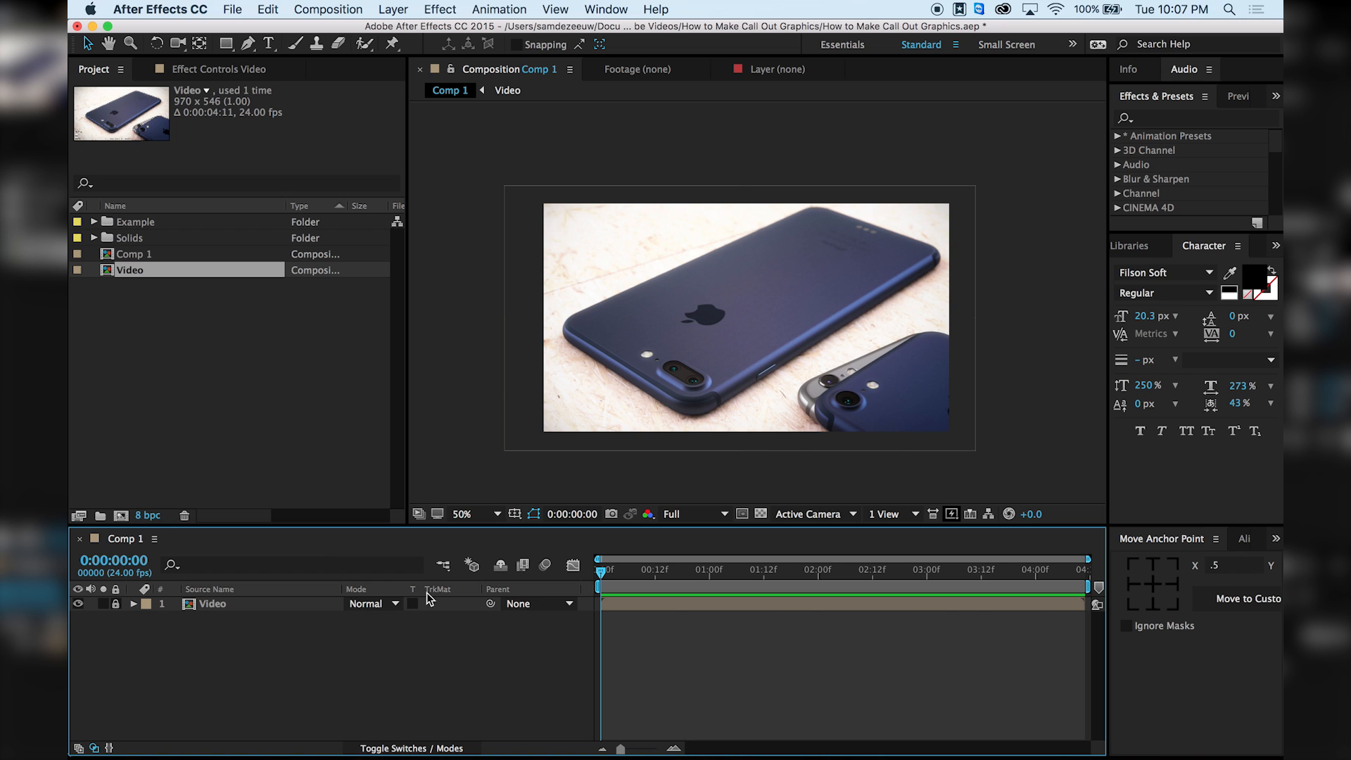
Rename Comp 1 in the project as Final Comp.
click(138, 255)
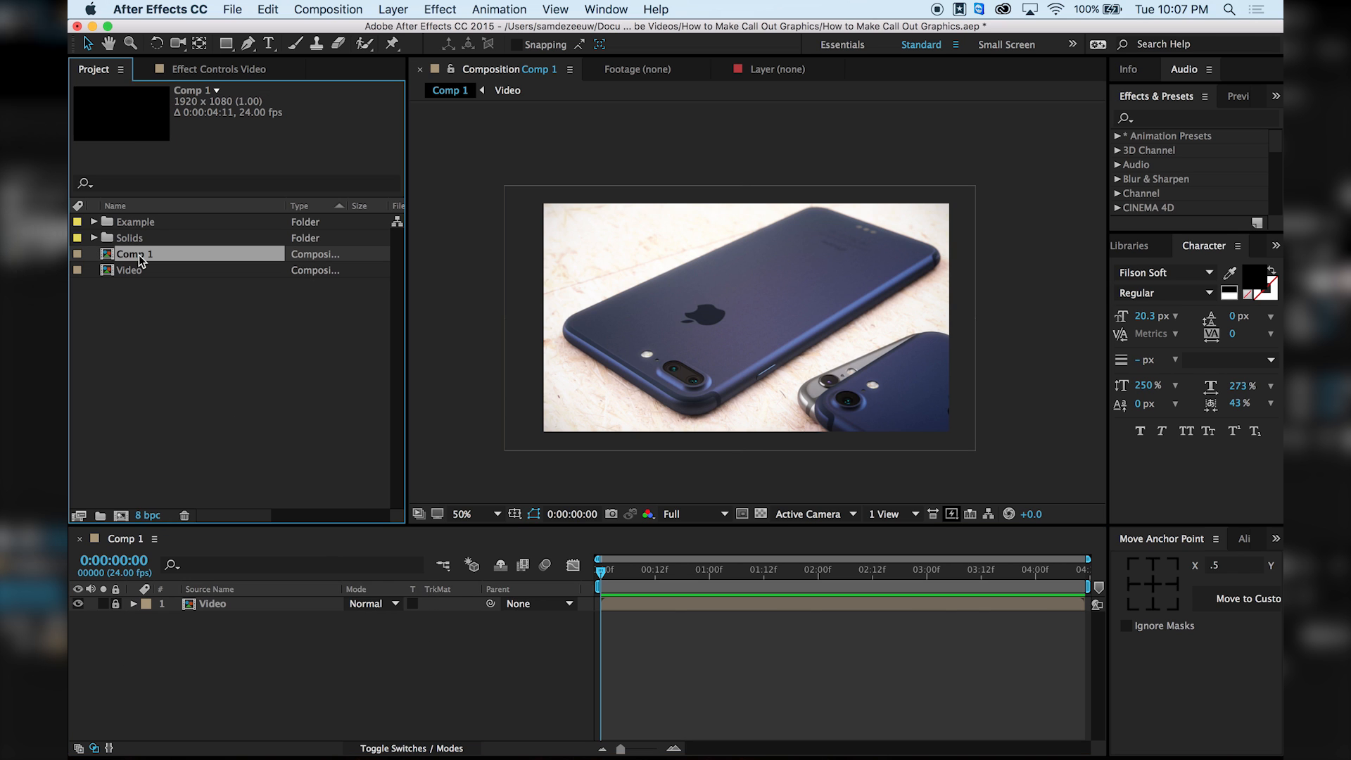
key(Return)
text(Final Comp)
key(Return)
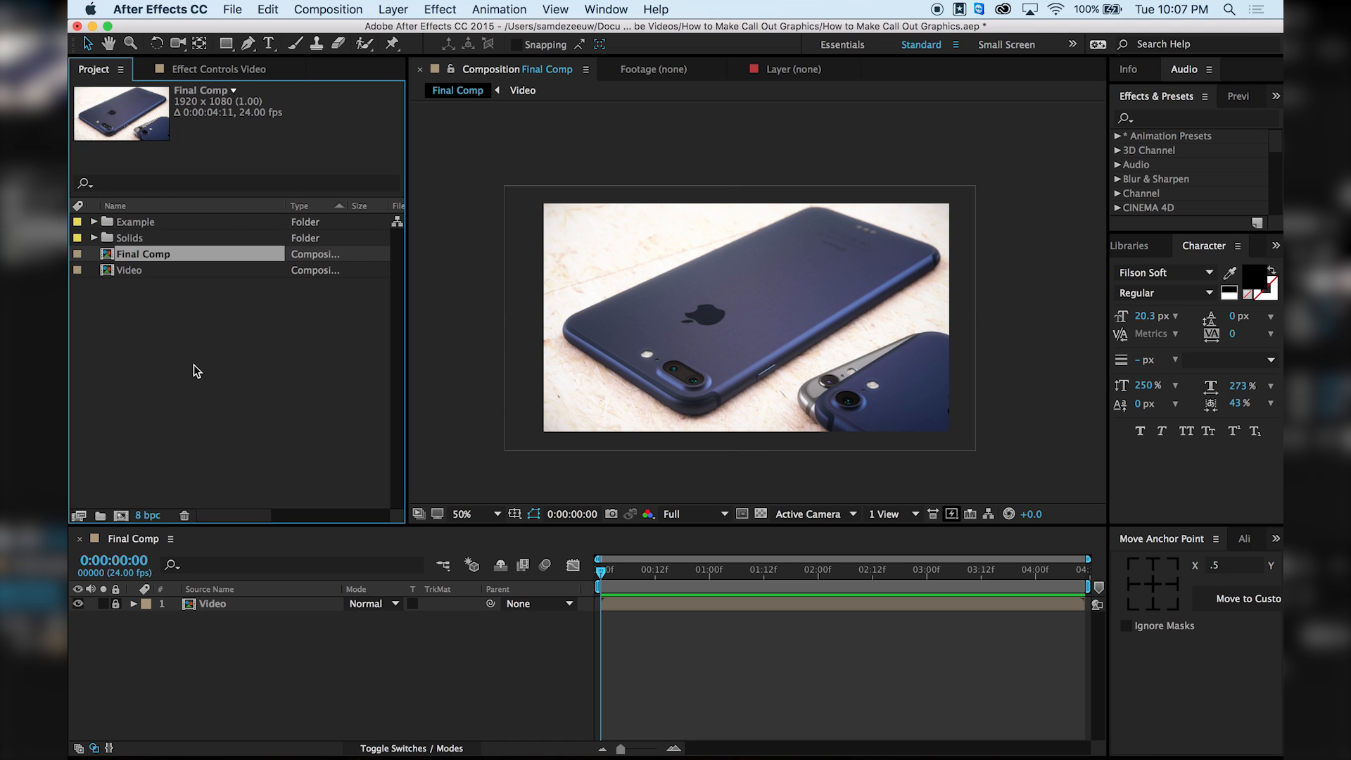
Create a new composition 700 px wide and 200 px high for the call-out.
click(121, 517)
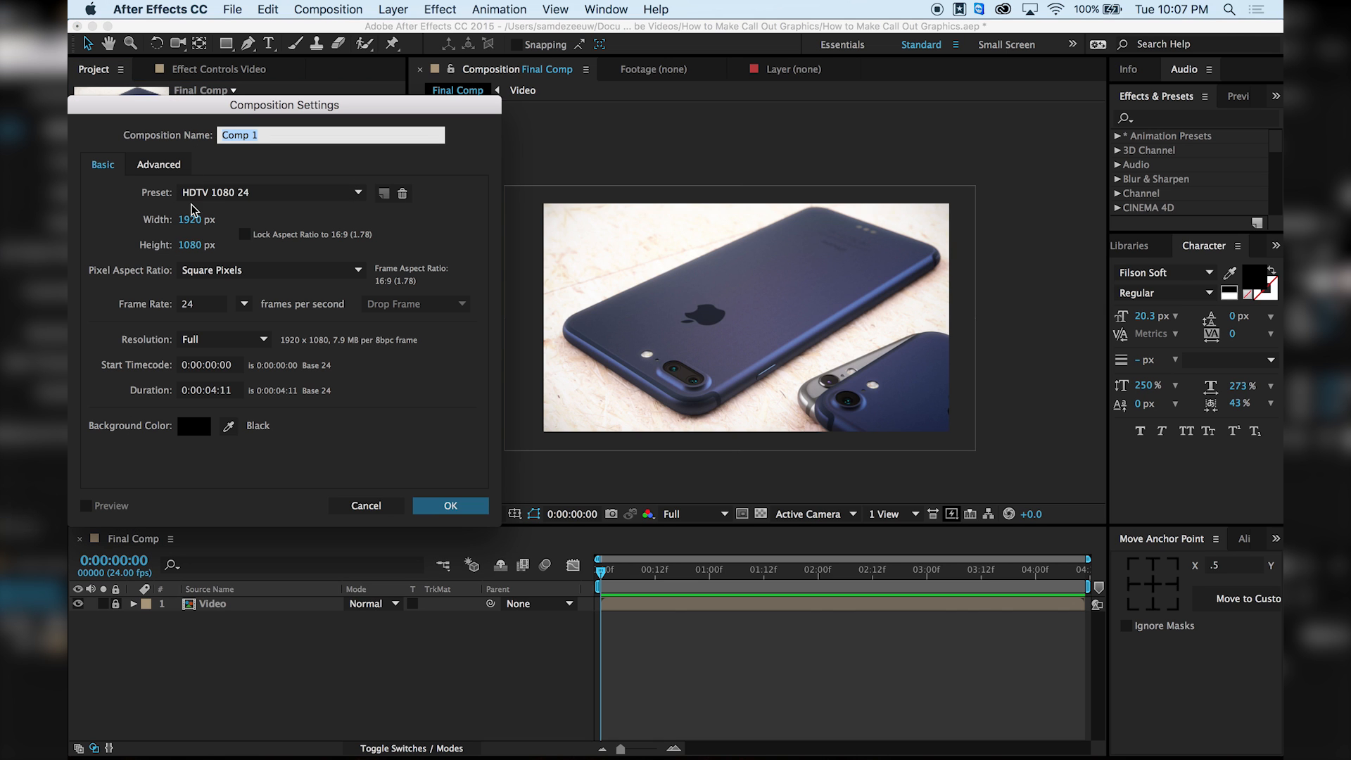
click(189, 222)
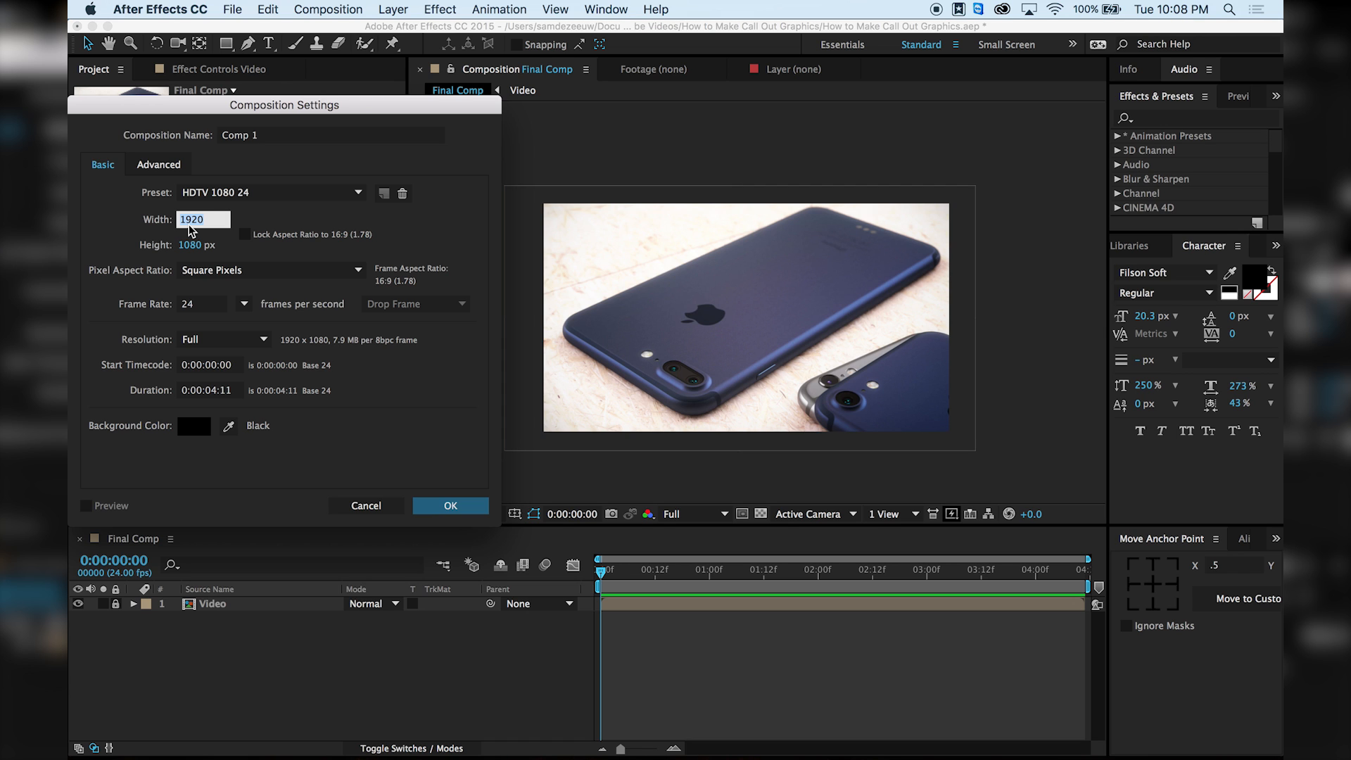
text(700)
click(187, 244)
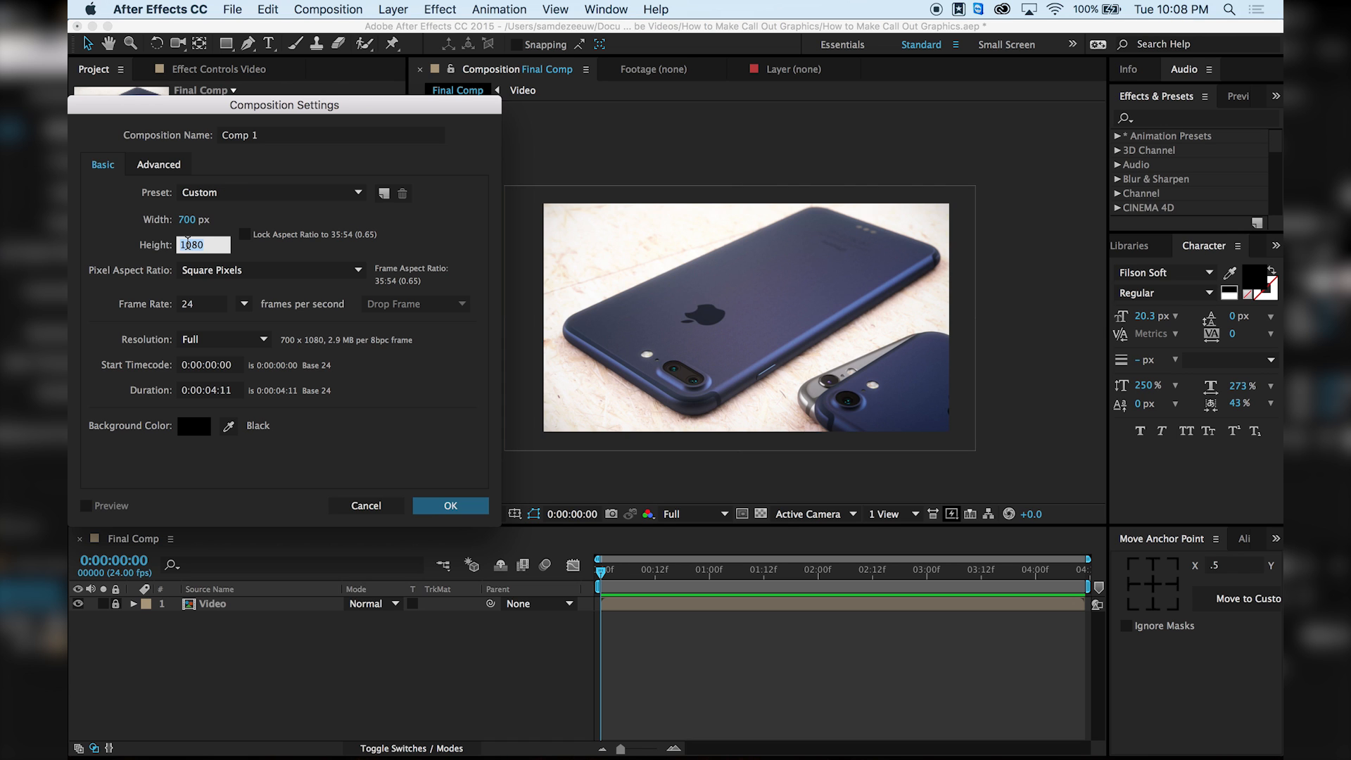
text(200)
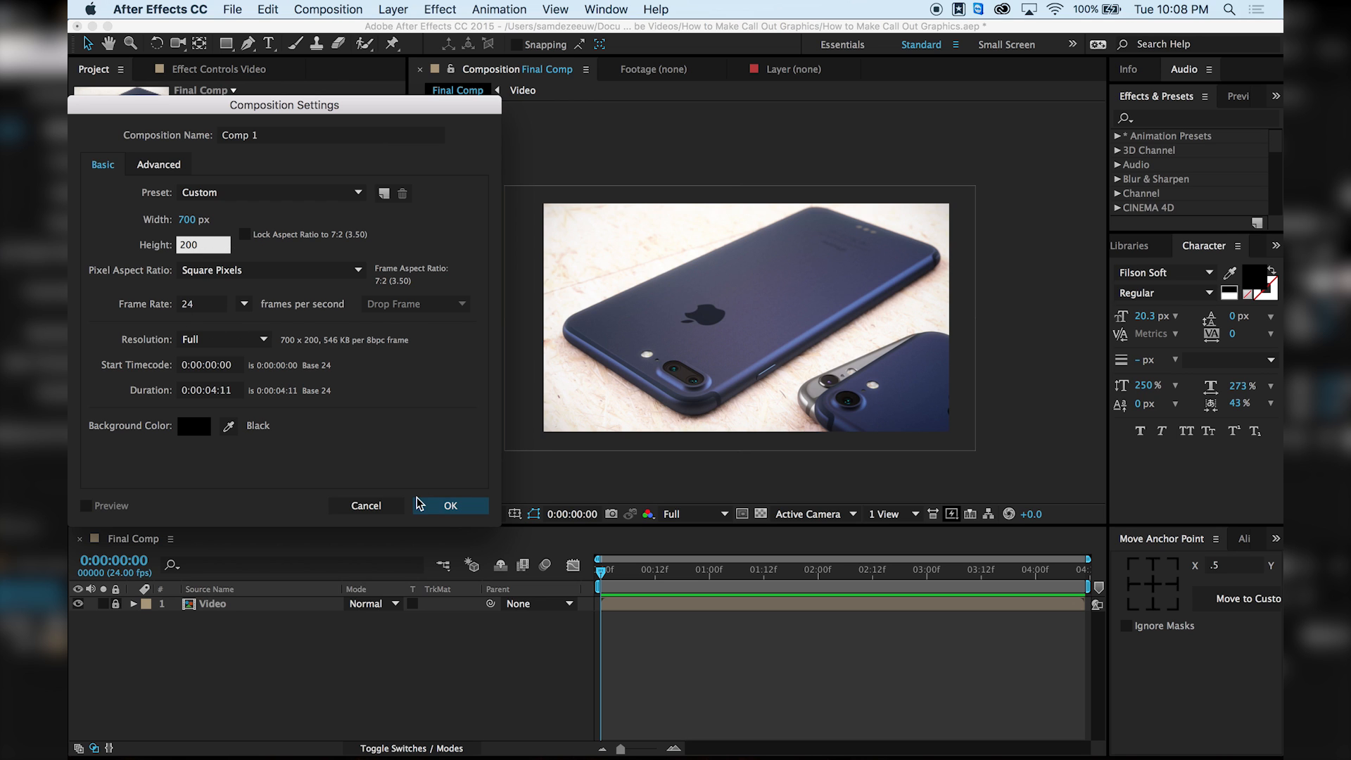
click(451, 507)
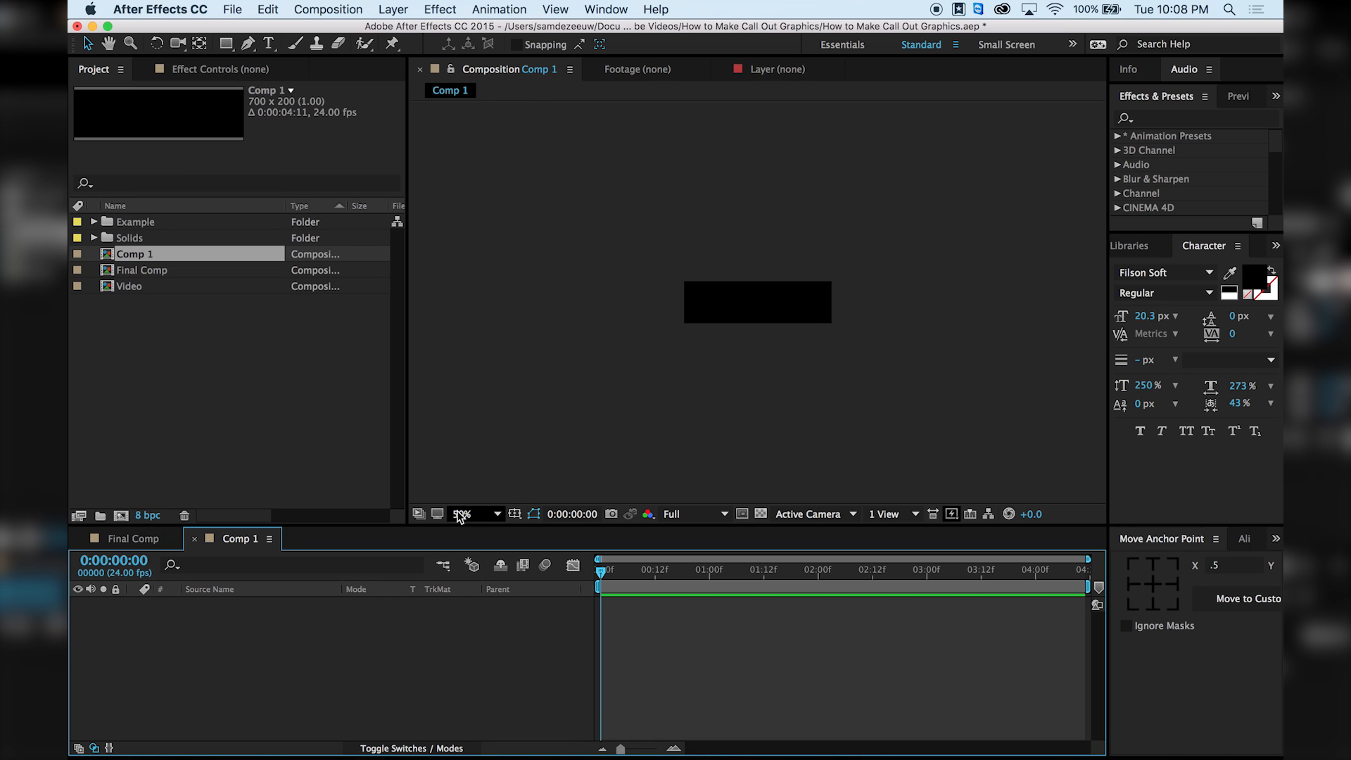
Fill the 700 x 200 composition with a white solid.
scroll(756, 313, up, 1)
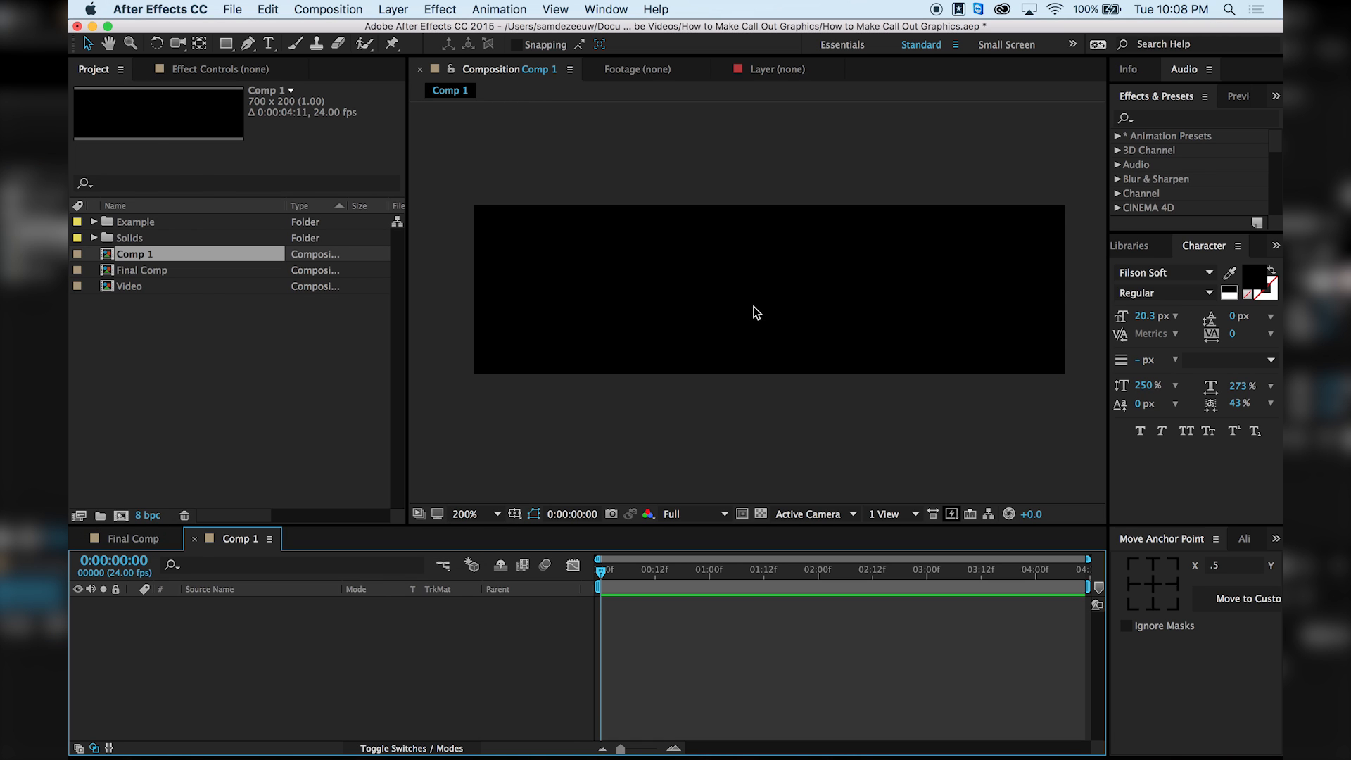
key(super+y)
click(397, 429)
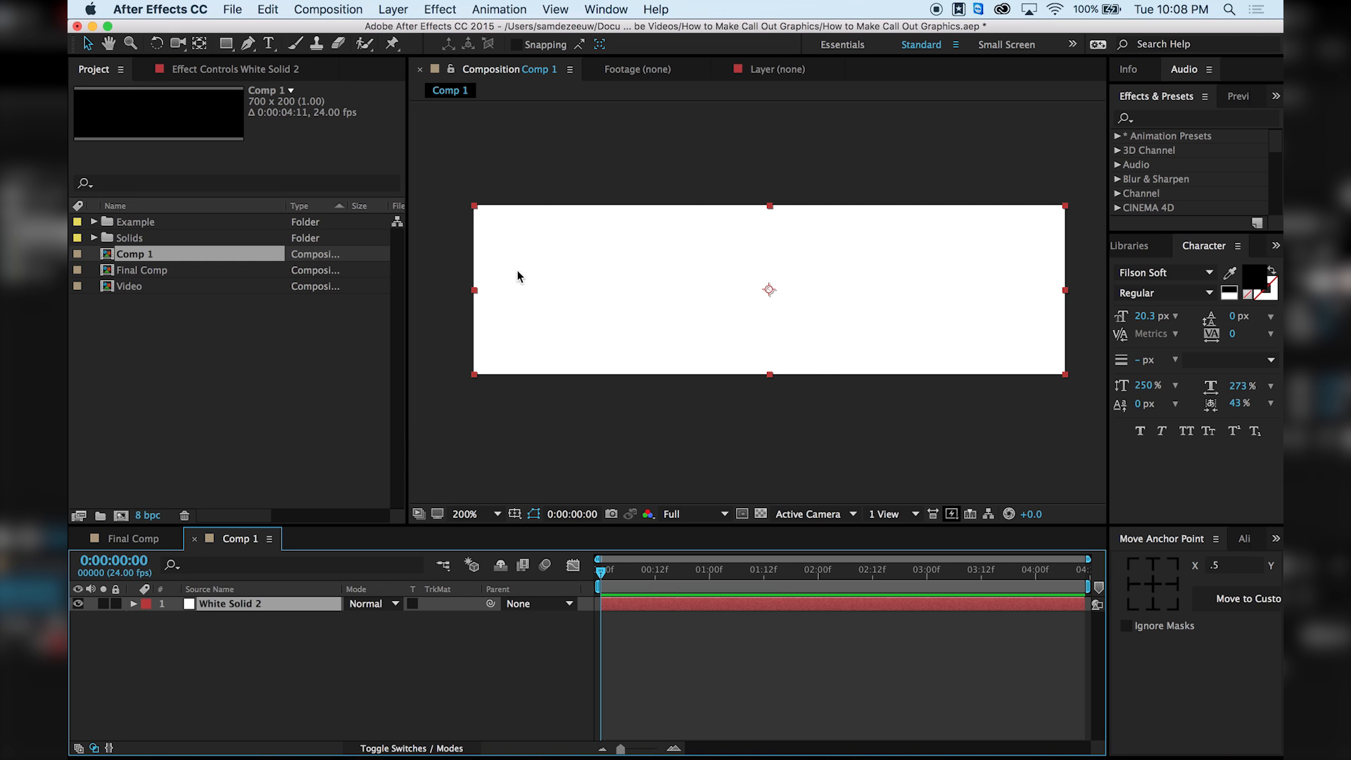
Place Comp 1 above the Video layer in Final Comp and position it over the upper-right part of the phone.
click(131, 537)
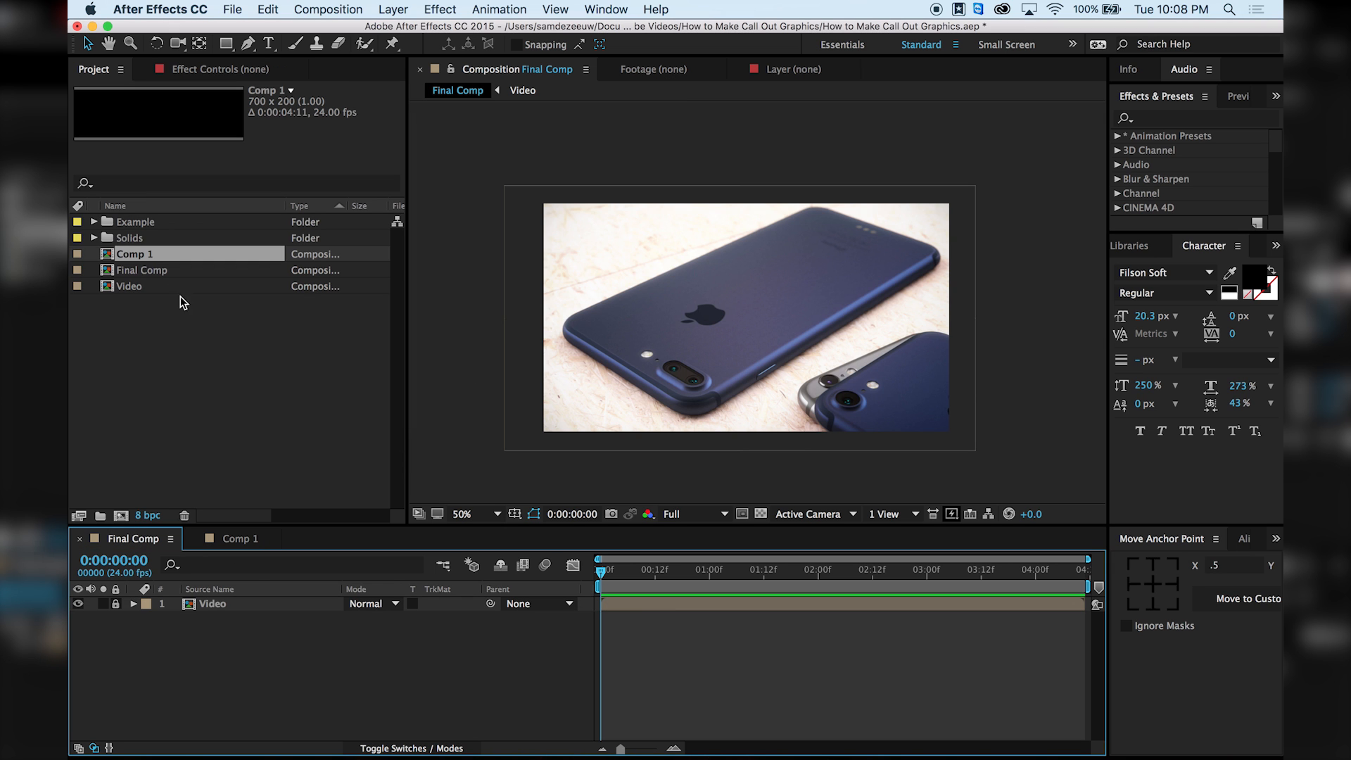
drag(141, 255, 226, 602)
drag(766, 317, 853, 280)
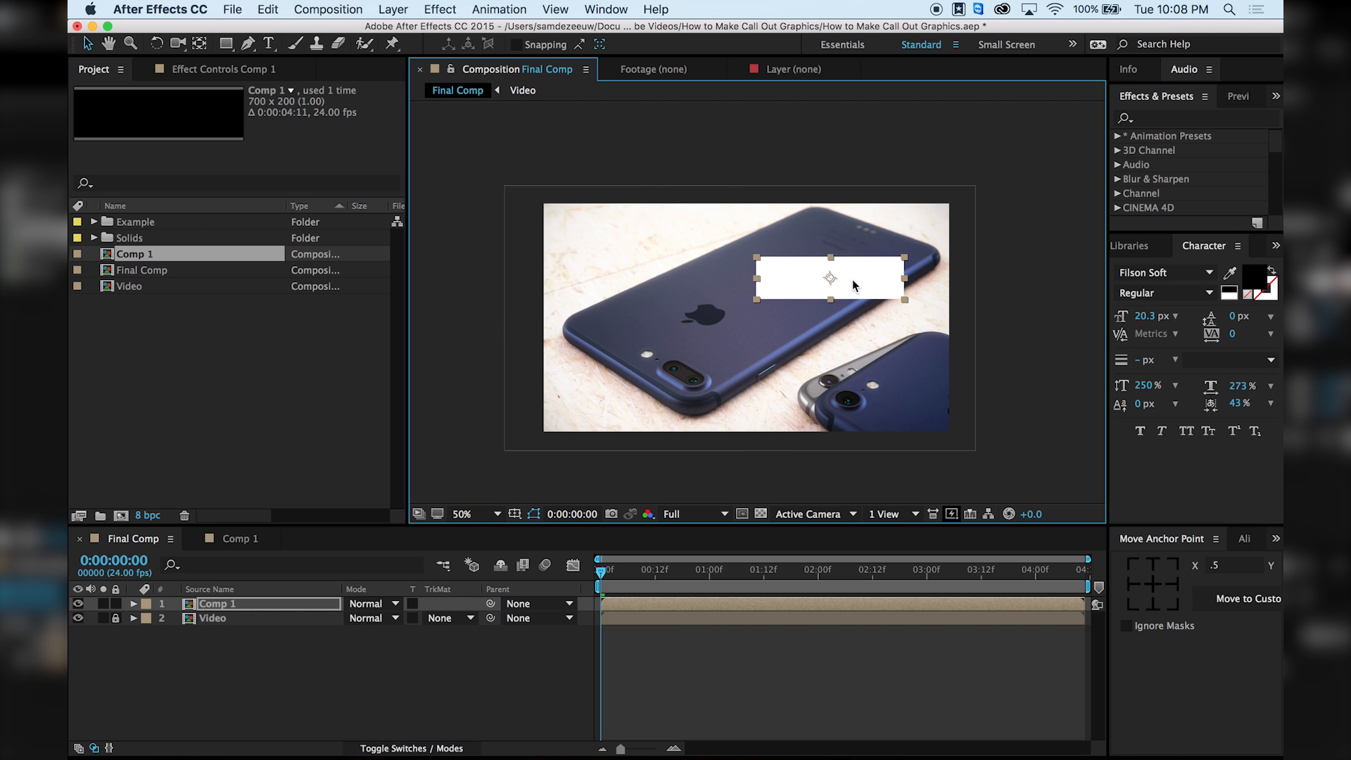
Return to Comp 1 and delete its white solid layer.
click(237, 539)
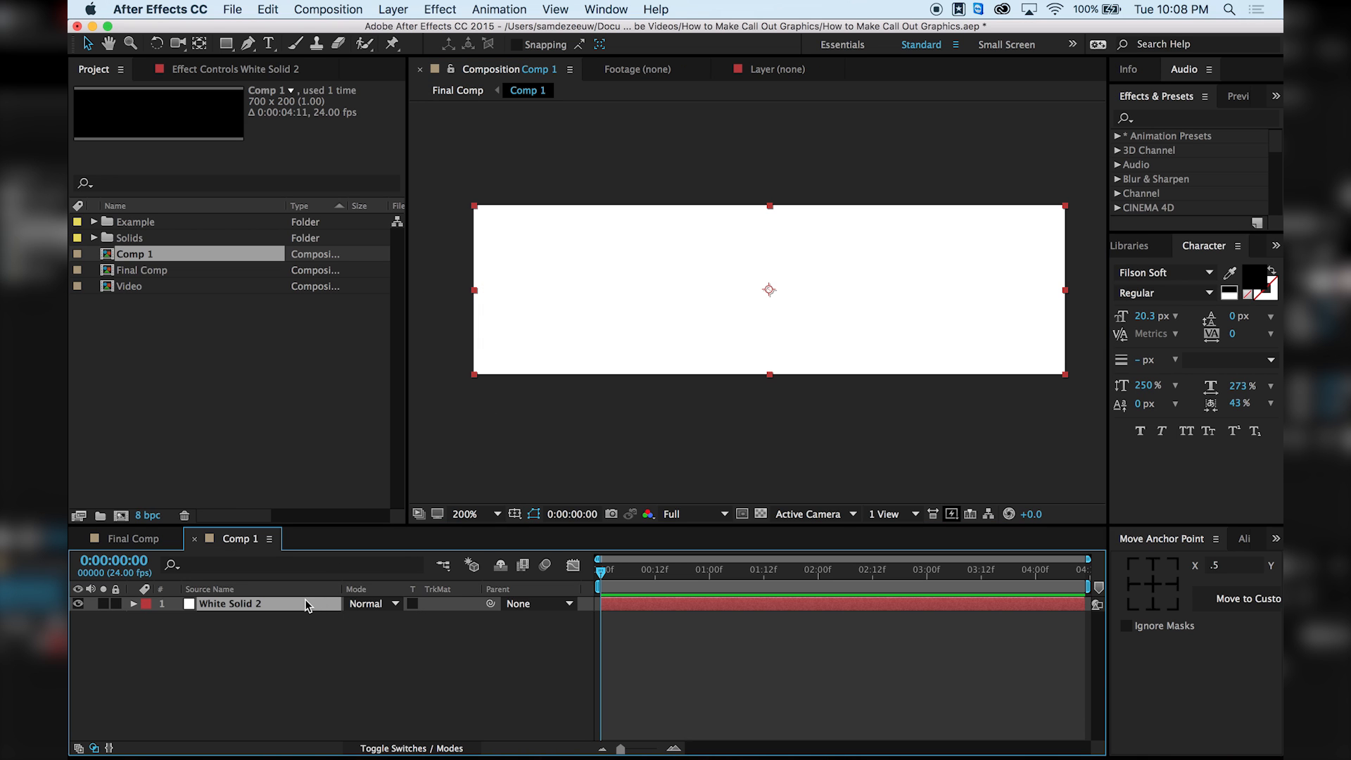
key(Delete)
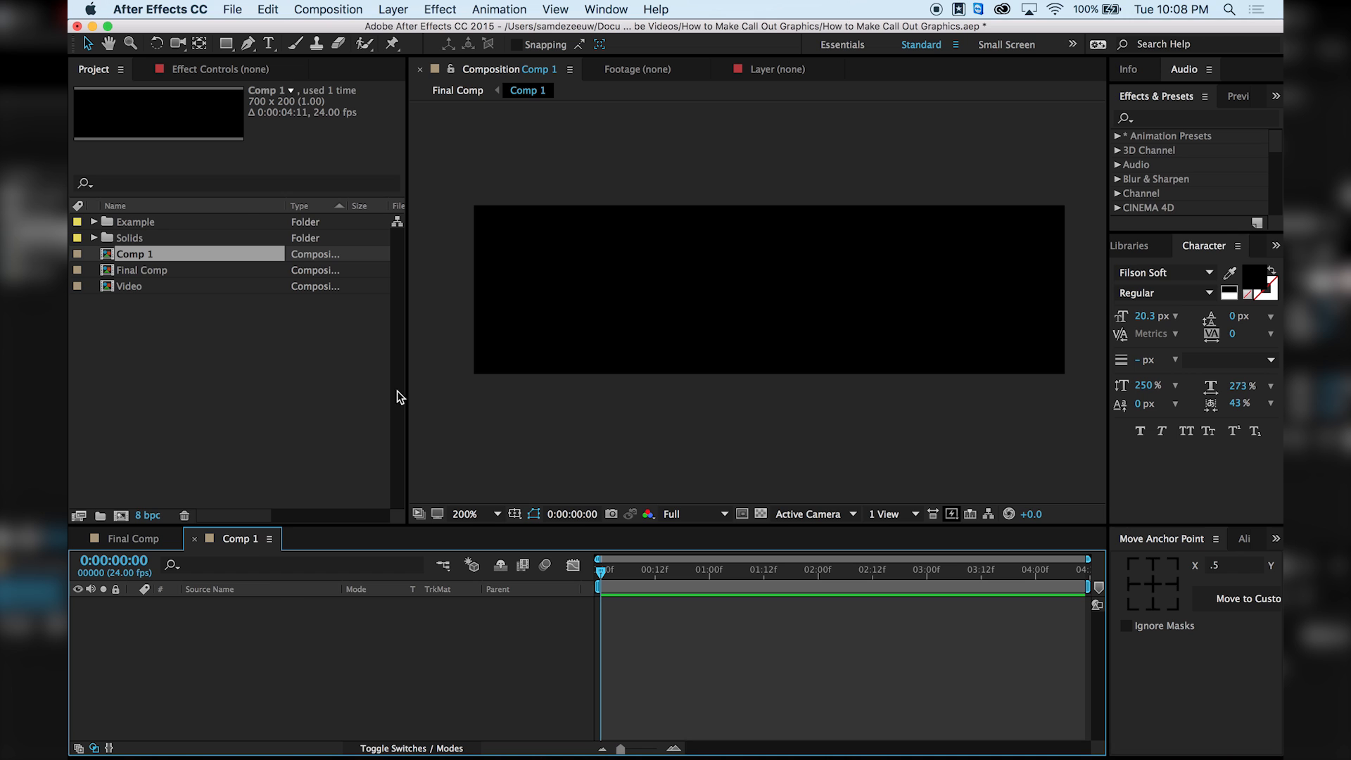
Activate the Rectangle tool with the stroke set to None and a solid white FFFFFF fill.
click(227, 47)
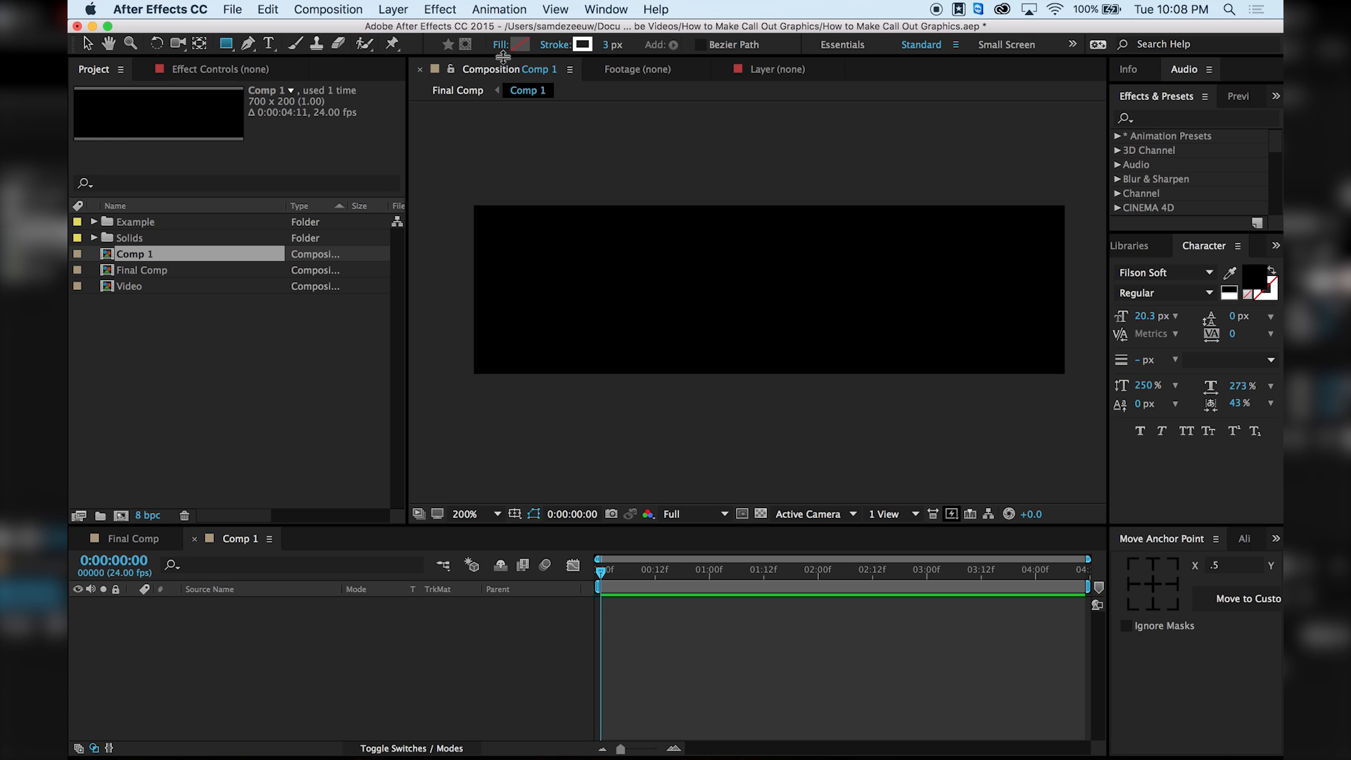
click(584, 45)
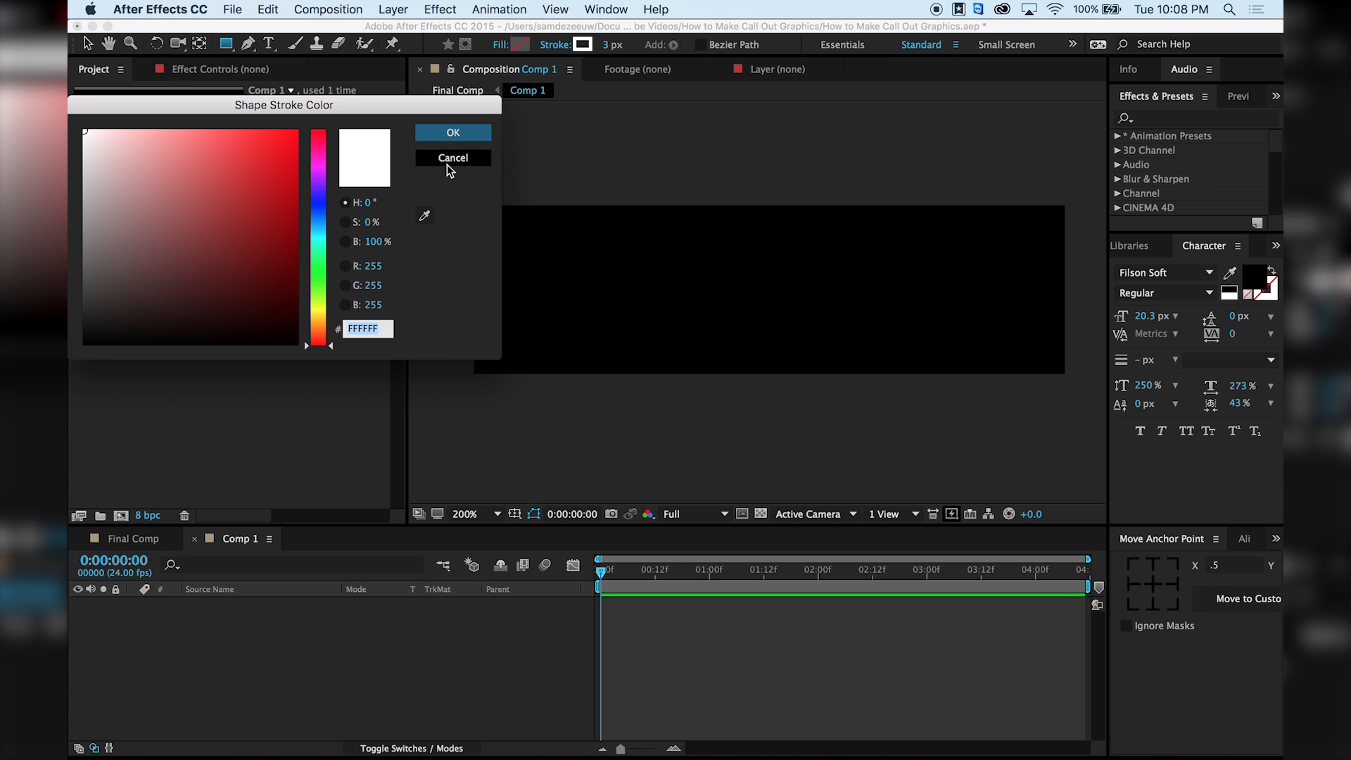
click(447, 162)
click(553, 44)
click(90, 136)
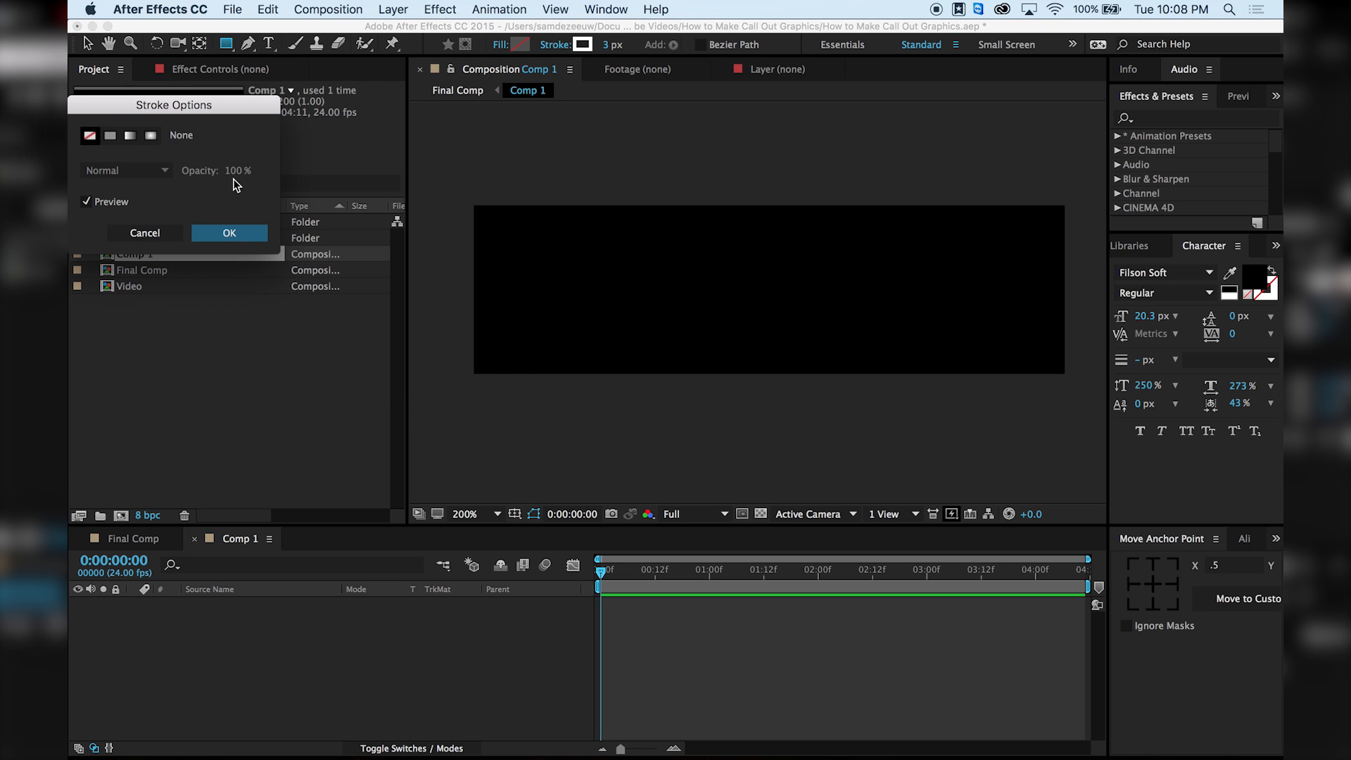
click(264, 229)
click(520, 45)
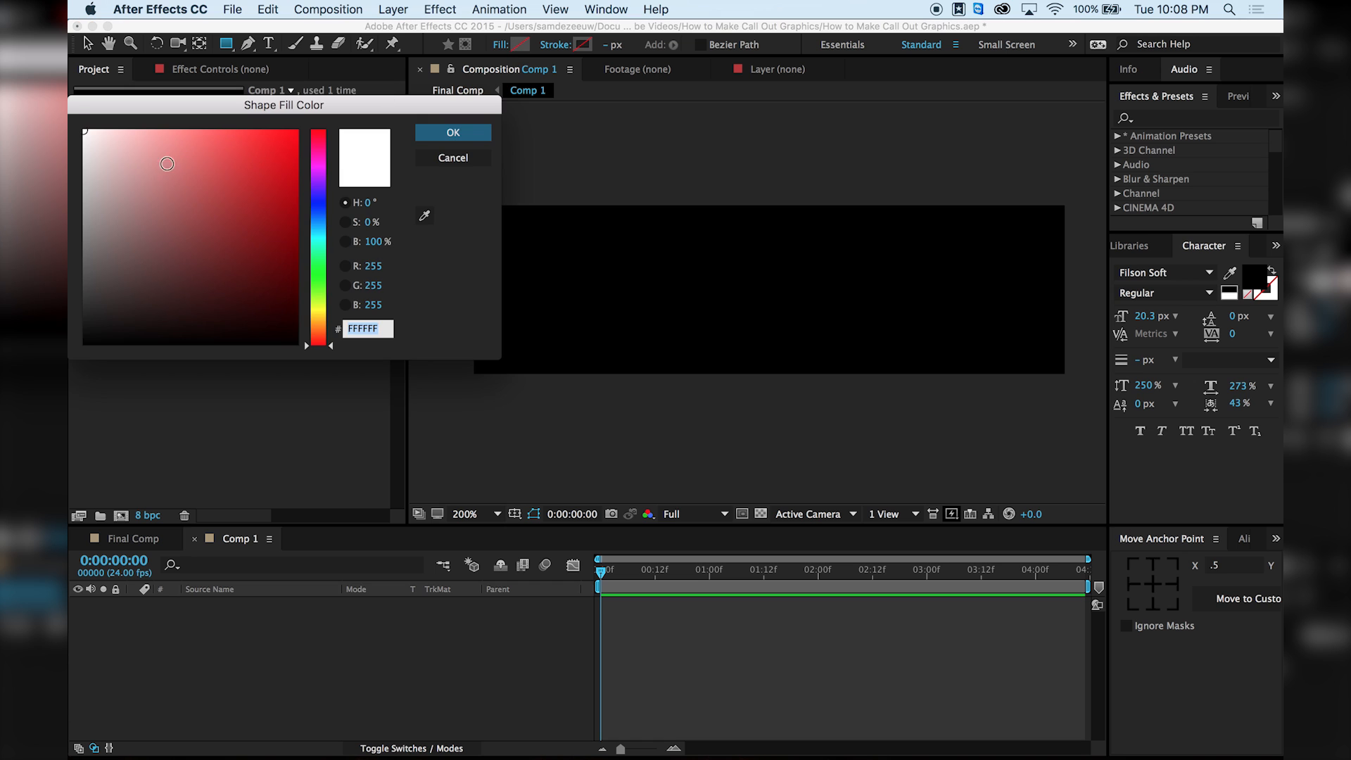
click(453, 132)
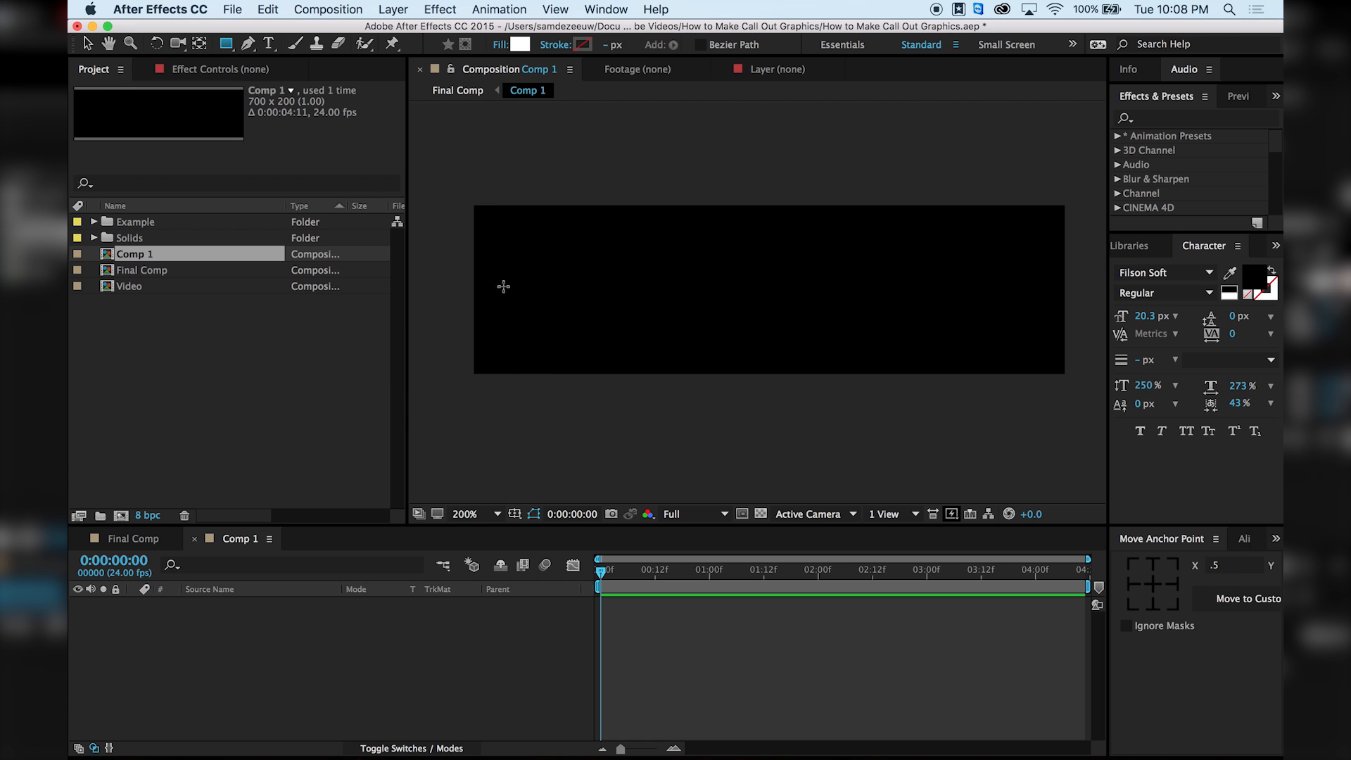
Draw a thin white rectangle as a line across the middle of Comp 1 and move its anchor point to its left end.
mouse_move(484, 285)
mouse_down()
mouse_move(769, 286)
mouse_move(911, 313)
mouse_move(935, 287)
mouse_move(972, 294)
mouse_move(939, 291)
mouse_up()
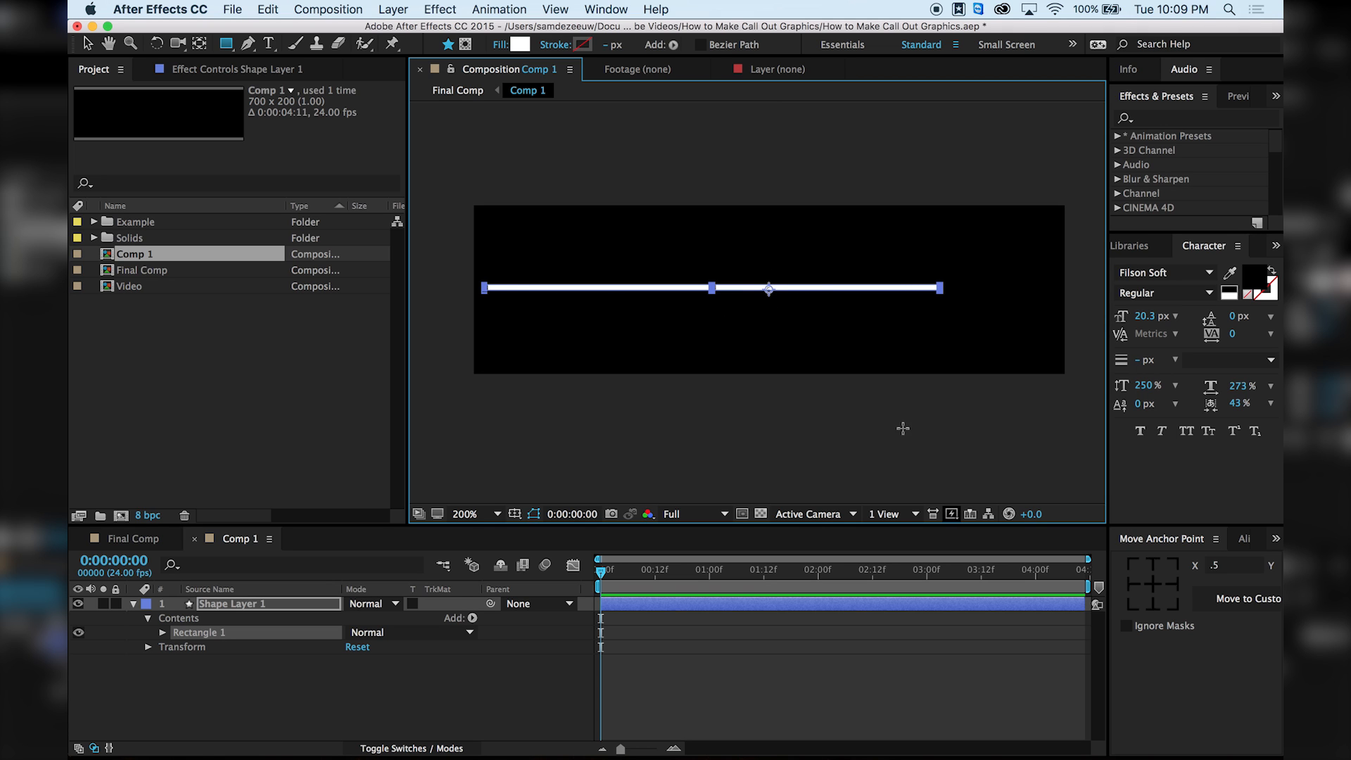
click(1132, 586)
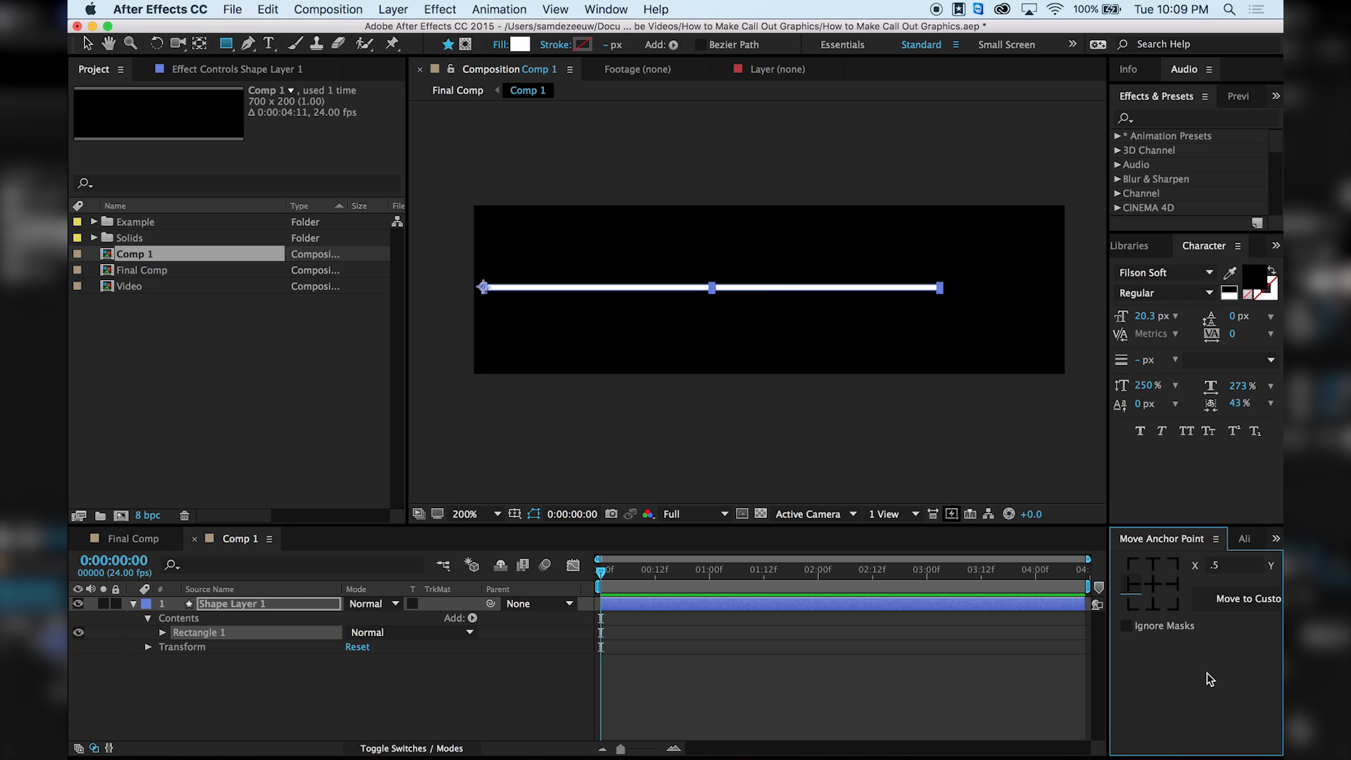
click(1151, 585)
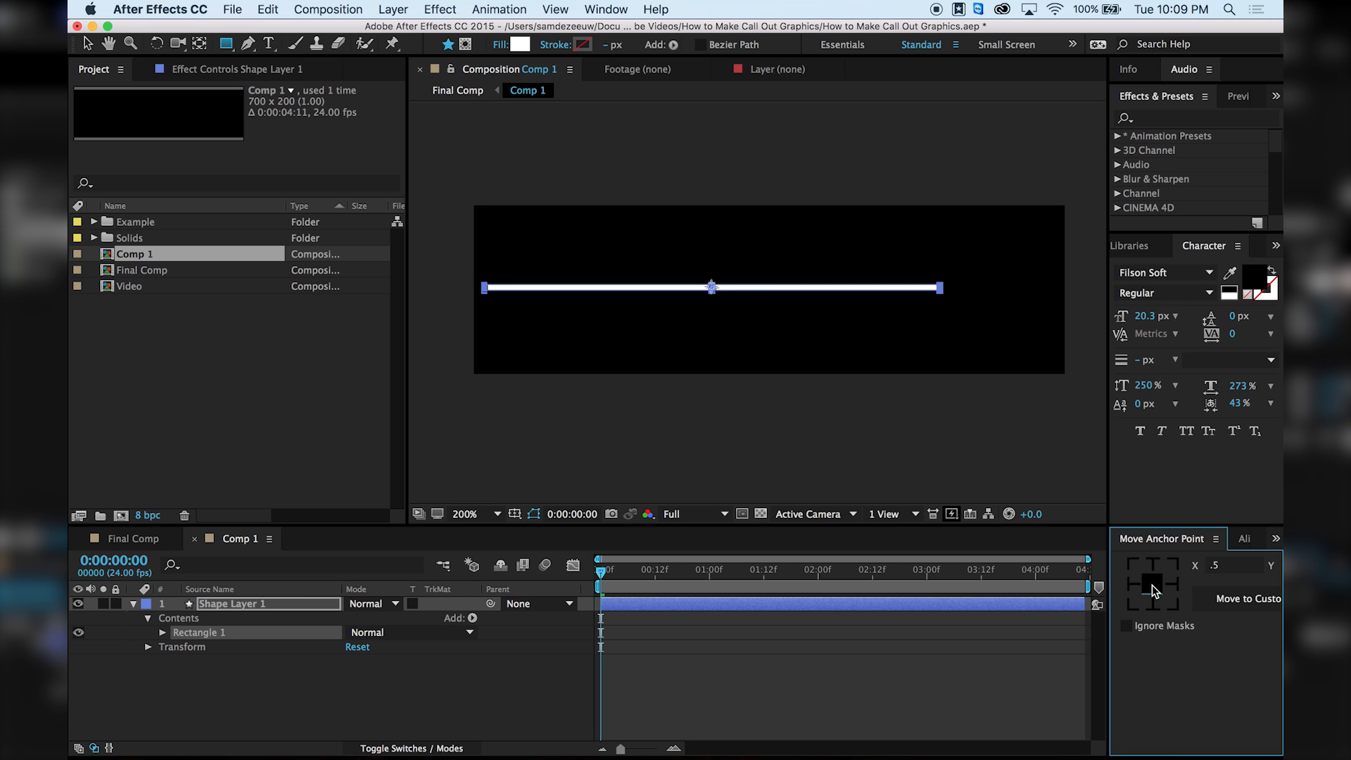
click(1134, 588)
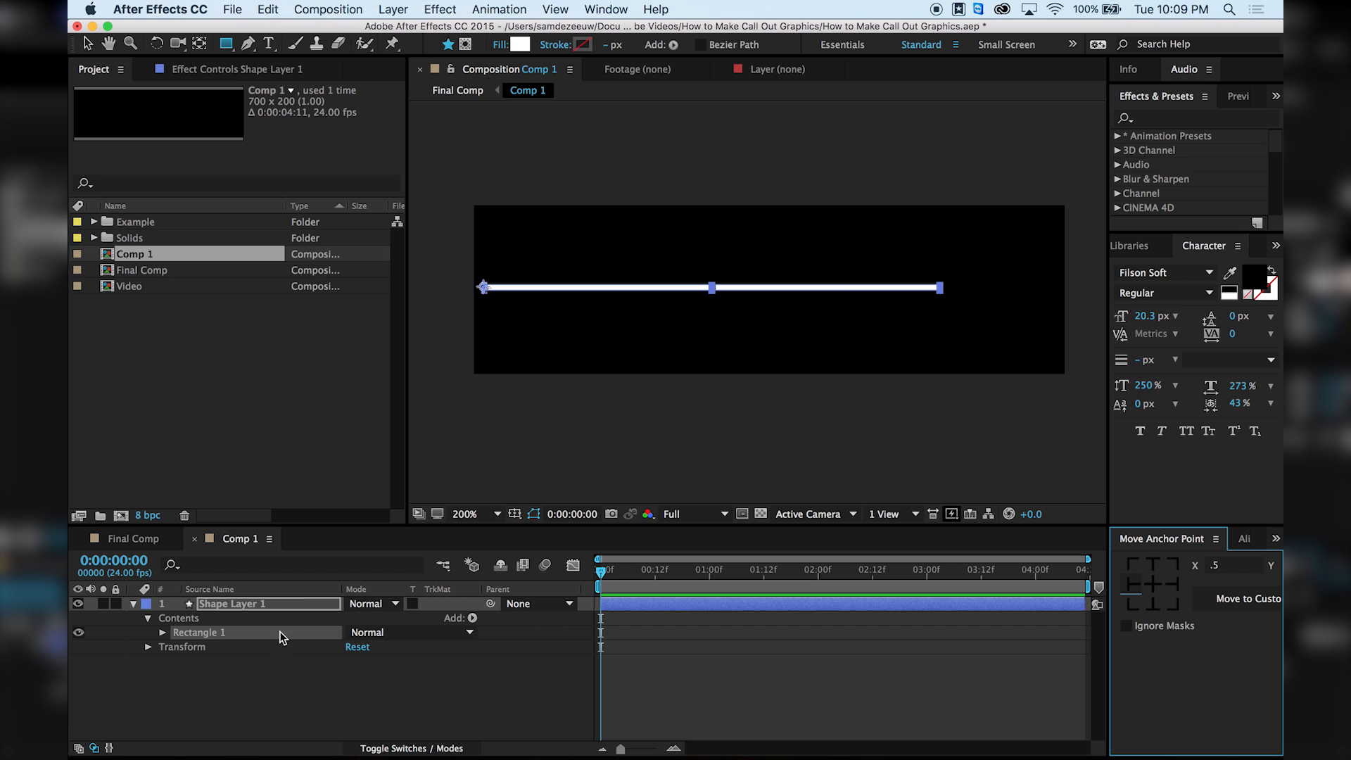
Rename the thin line's shape layer Middle Line, then deselect and collapse it.
click(212, 603)
key(Return)
text(Middle Line)
key(Return)
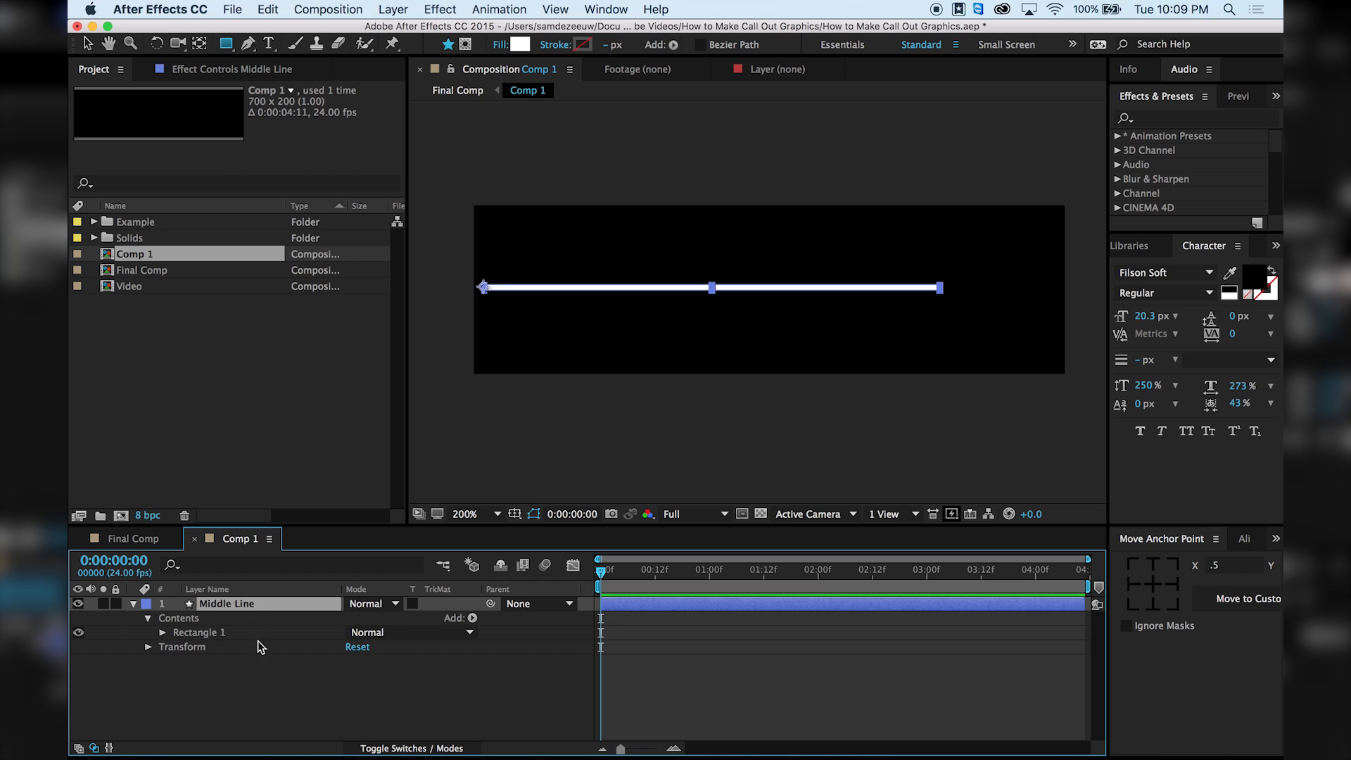
click(273, 681)
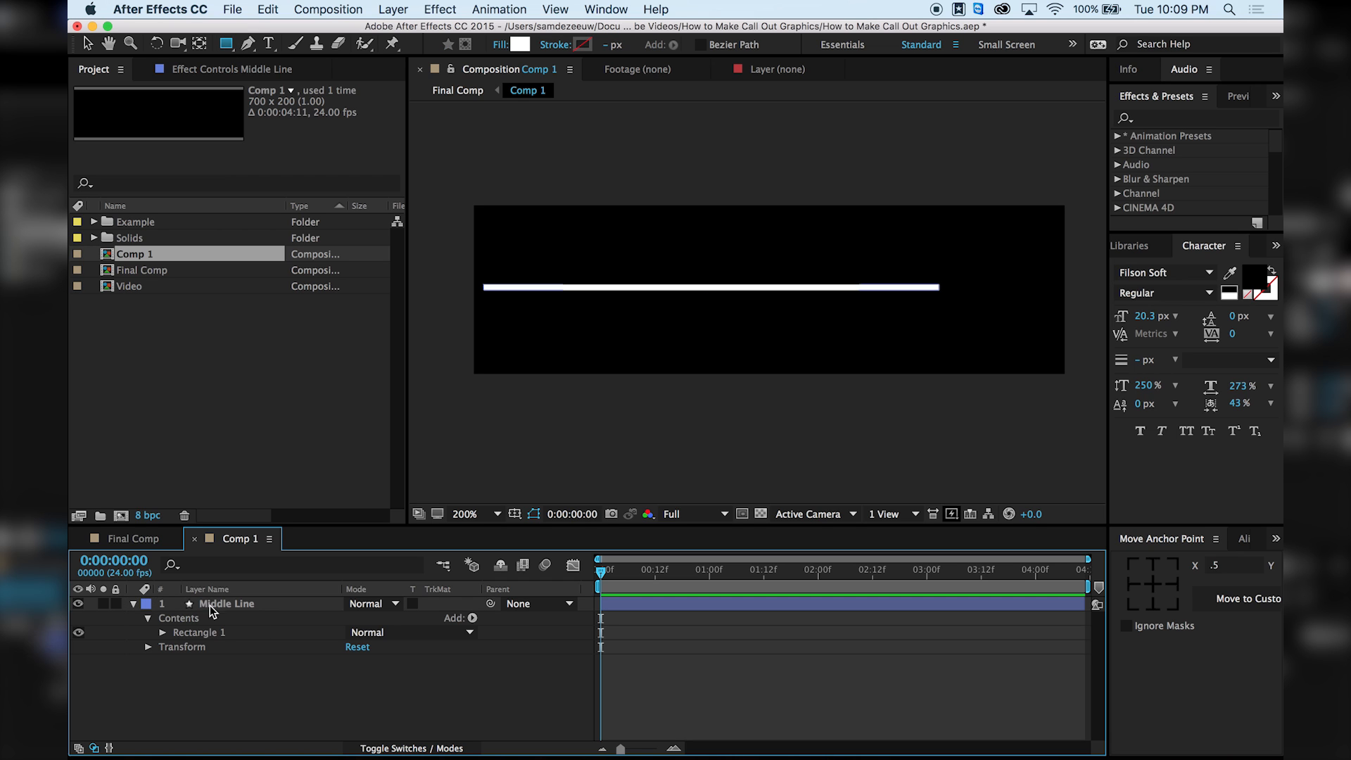
click(134, 603)
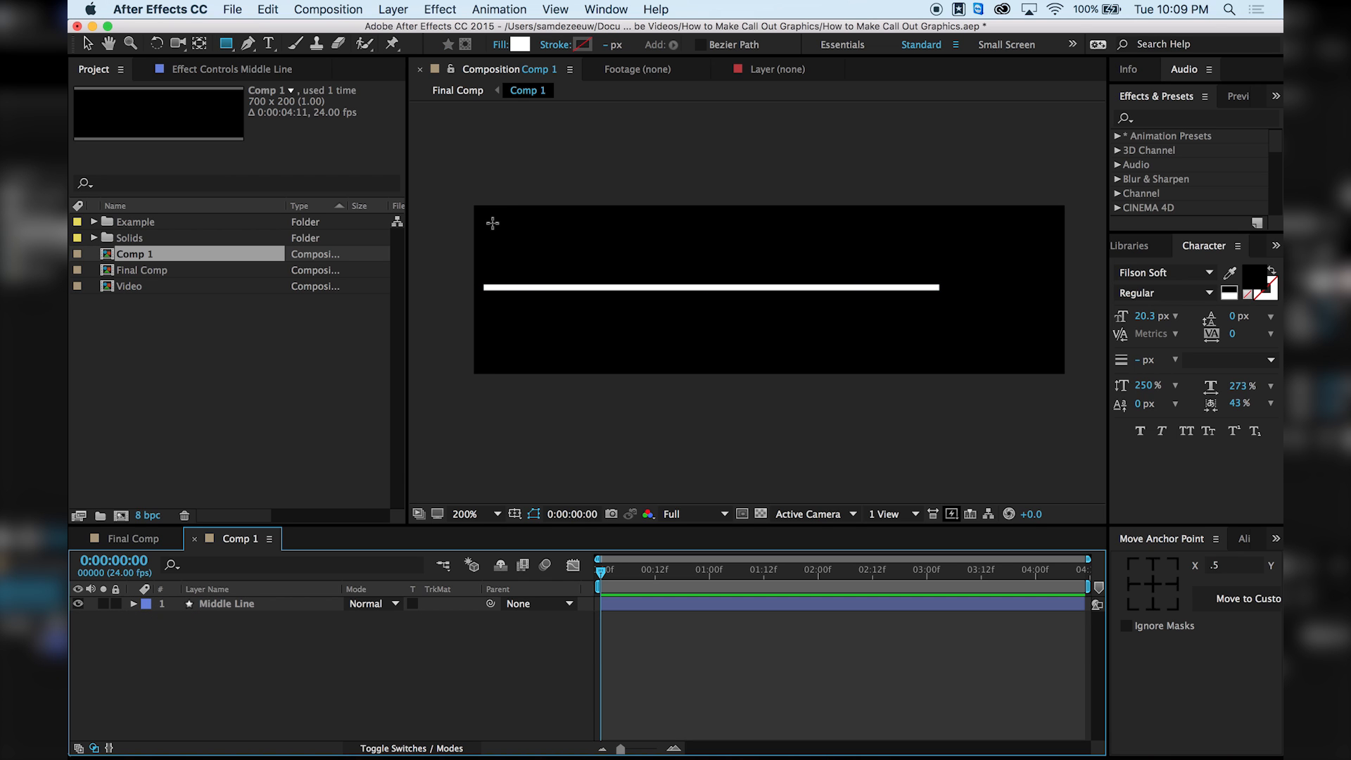
Draw a wide white bar above the Middle Line as a new shape layer and move its anchor point to its bottom centre.
drag(485, 222, 1037, 278)
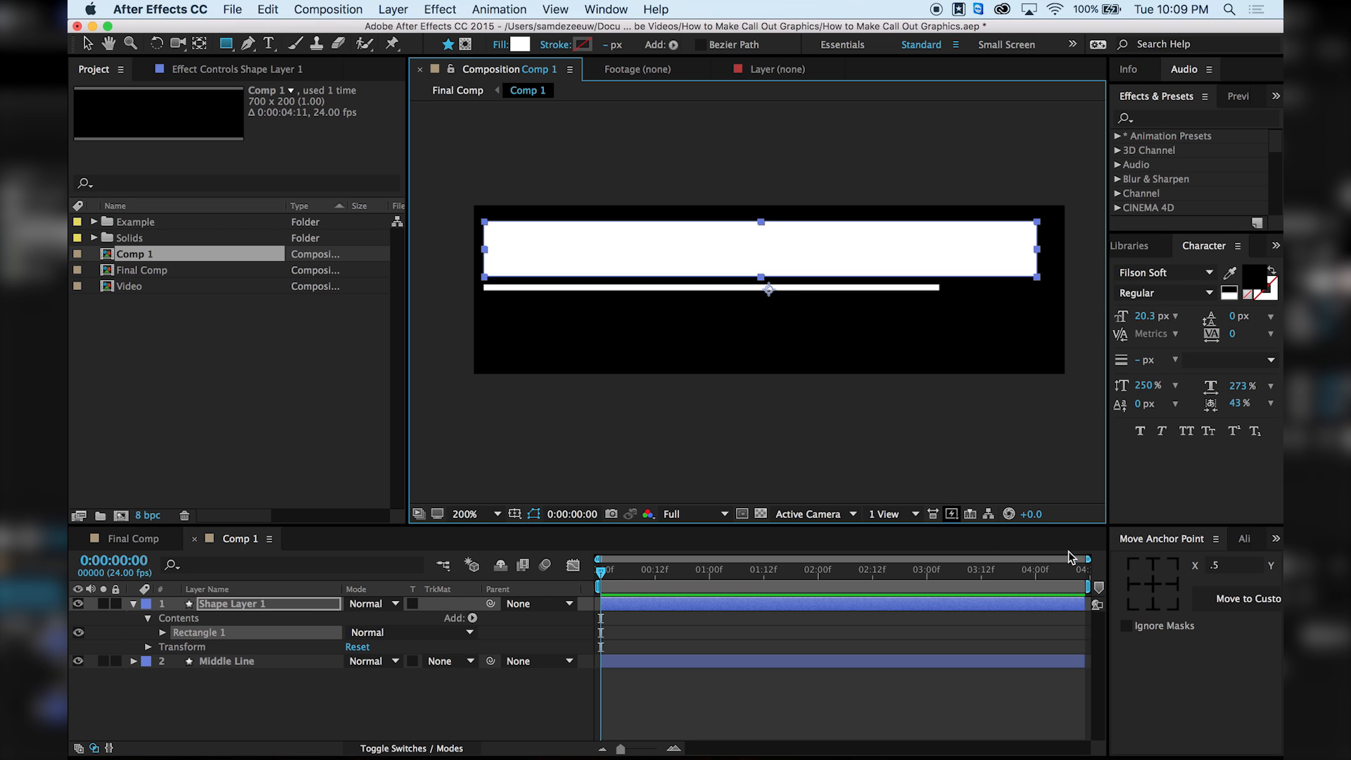
click(1153, 606)
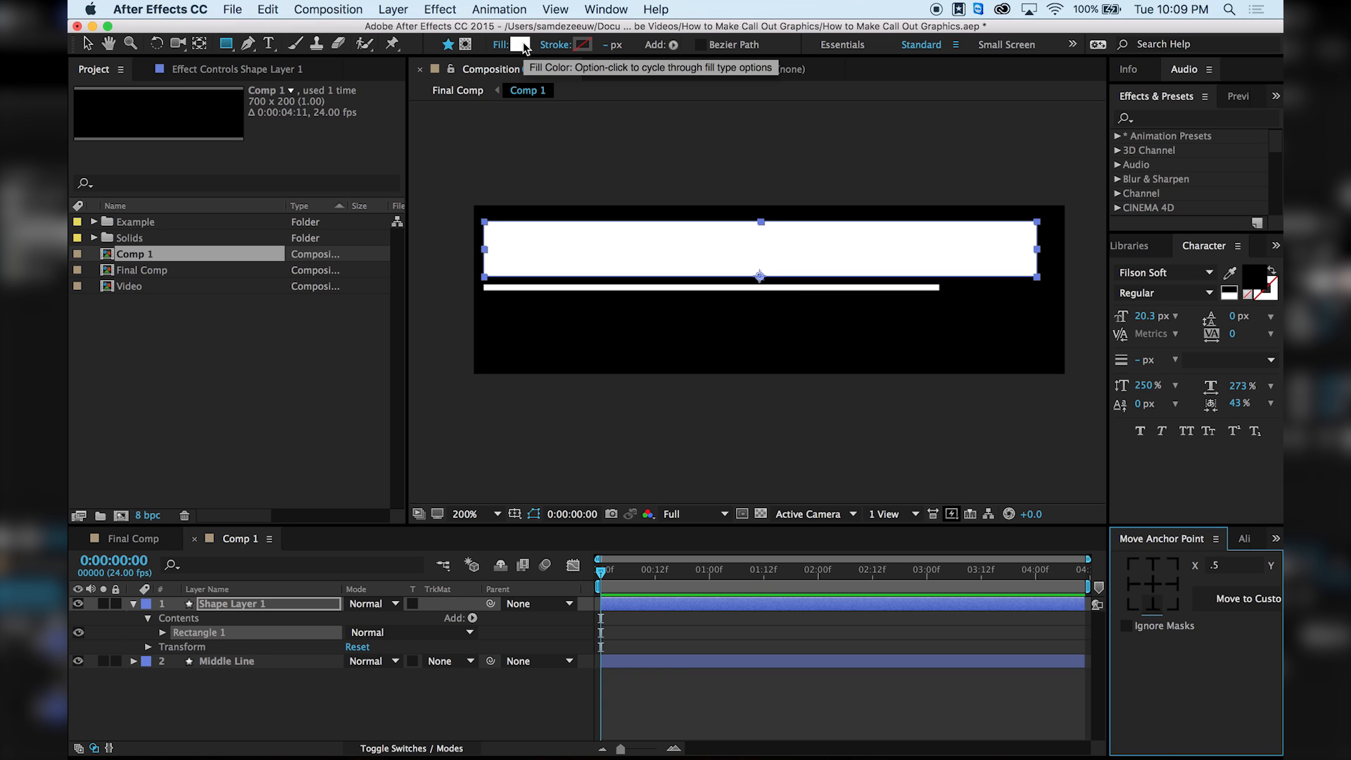
click(283, 699)
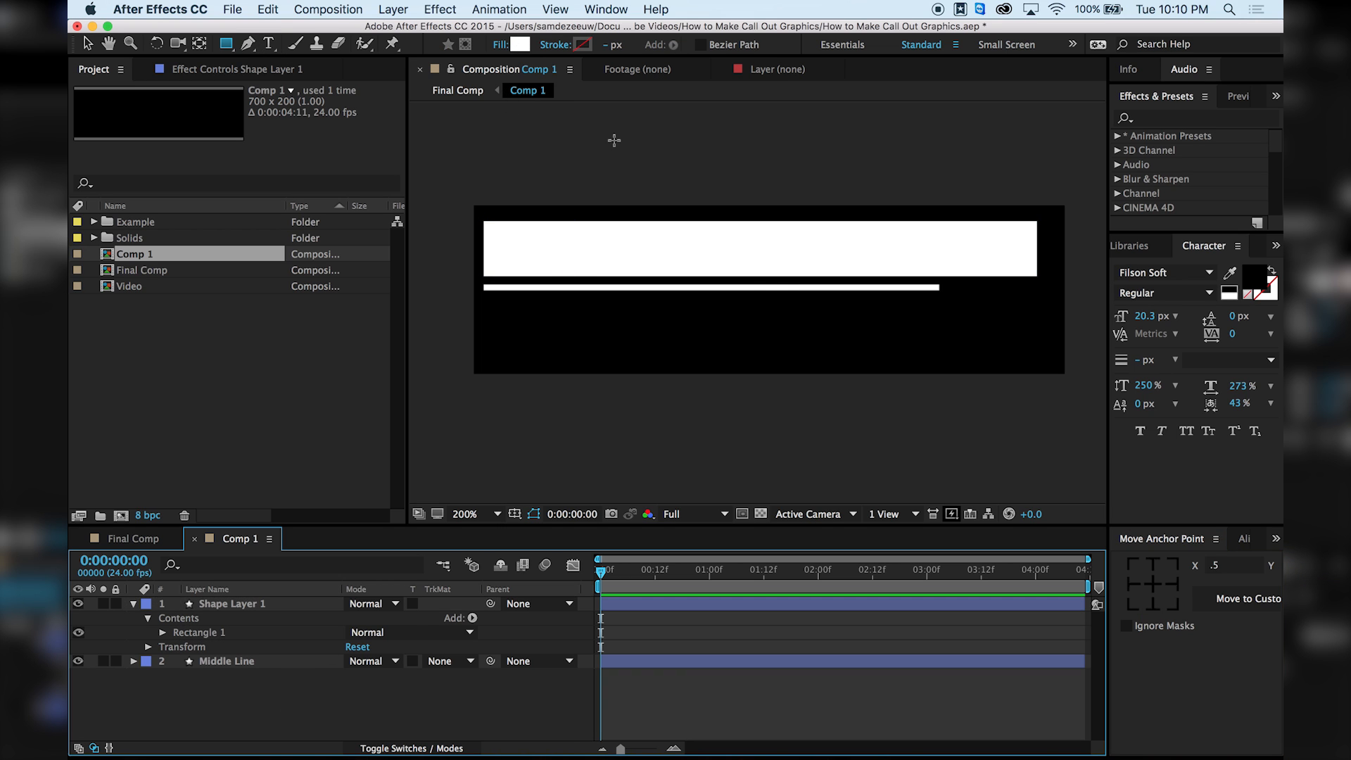
Draw a shorter bar with a turquoise 00DDD4 fill below the Middle Line and move its anchor point to its top centre.
click(524, 45)
click(320, 238)
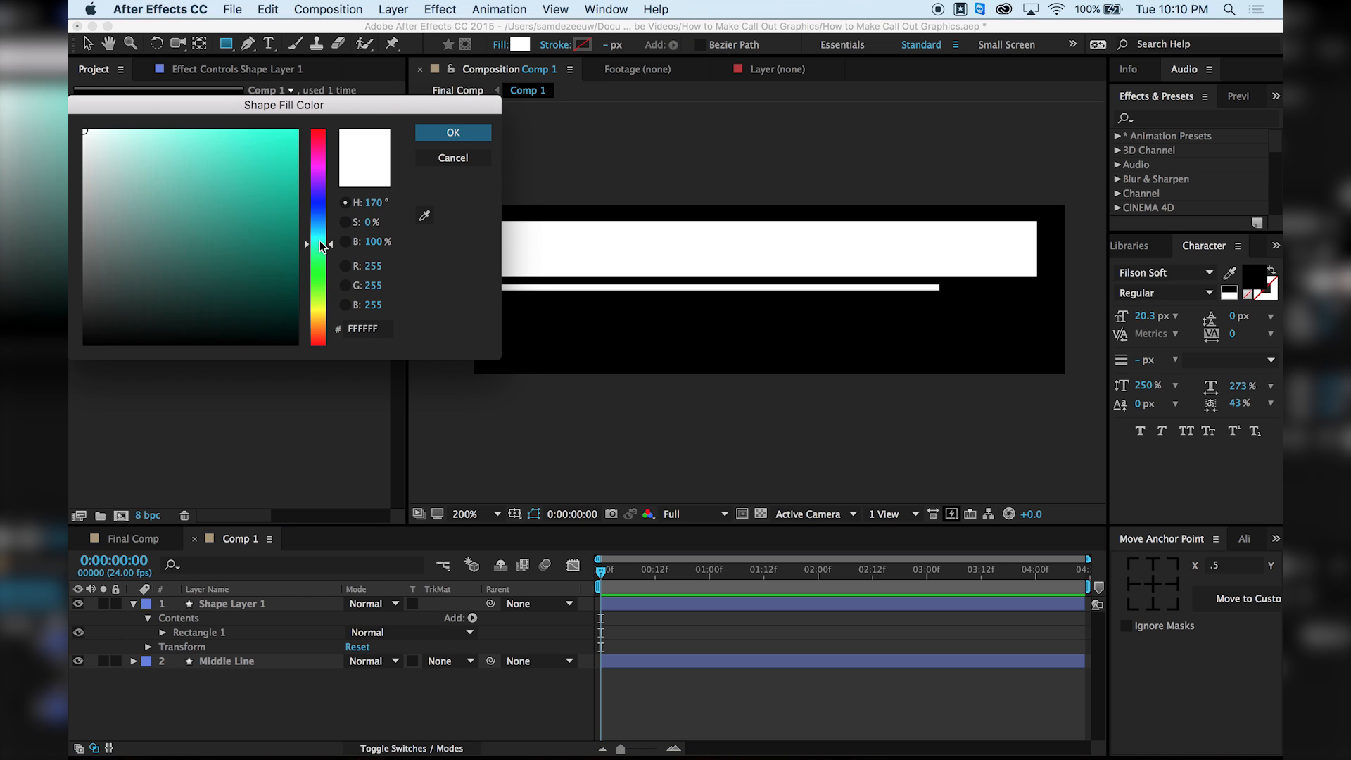
click(297, 145)
drag(323, 144, 329, 118)
drag(327, 232, 324, 238)
drag(268, 168, 307, 157)
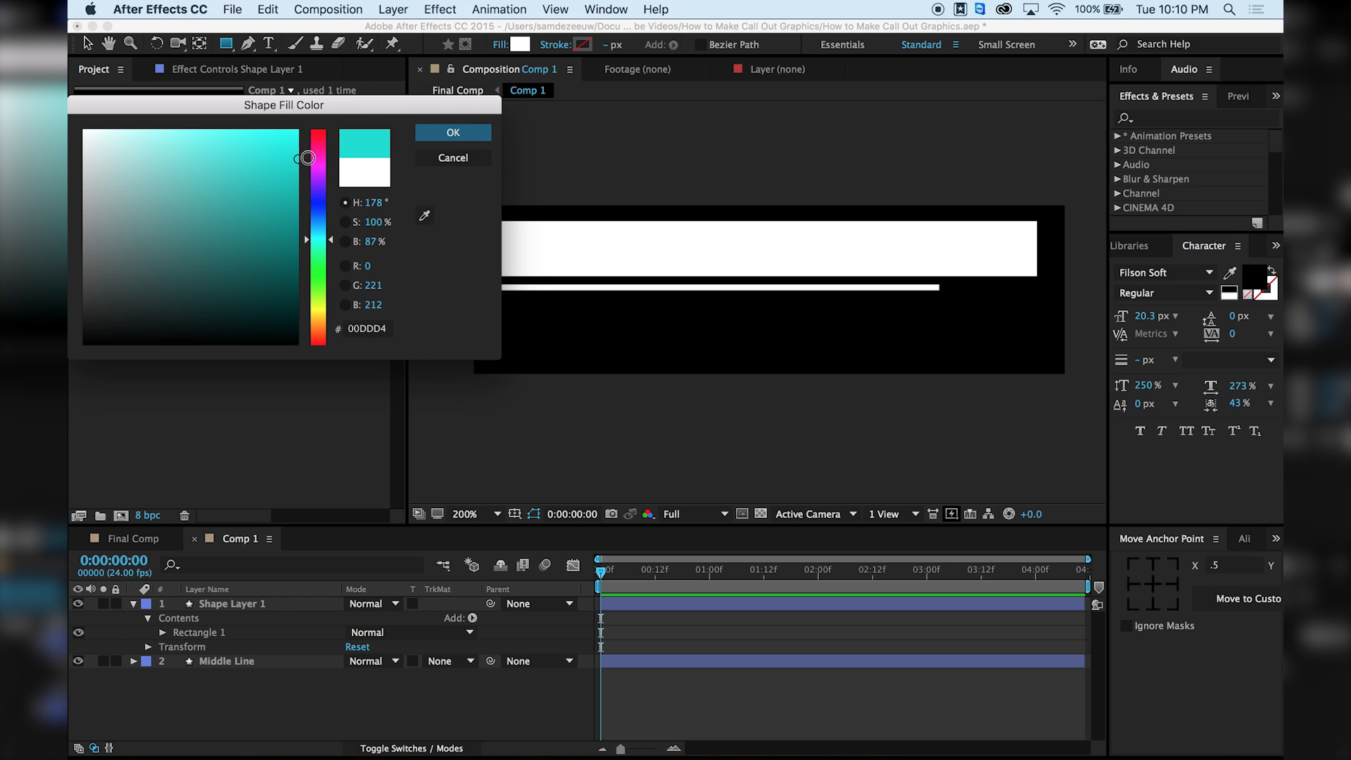
click(453, 133)
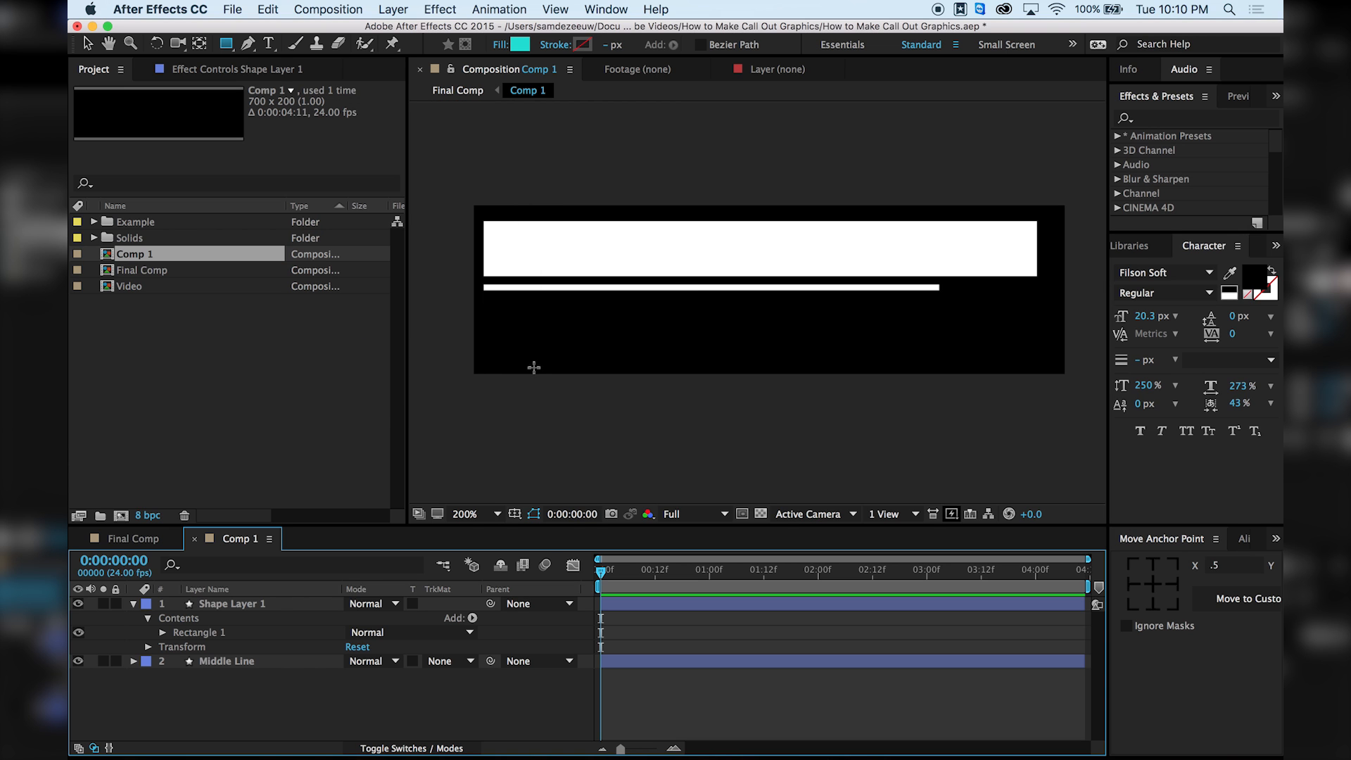
mouse_move(484, 301)
mouse_down()
mouse_move(835, 349)
mouse_move(790, 338)
mouse_move(824, 330)
mouse_up()
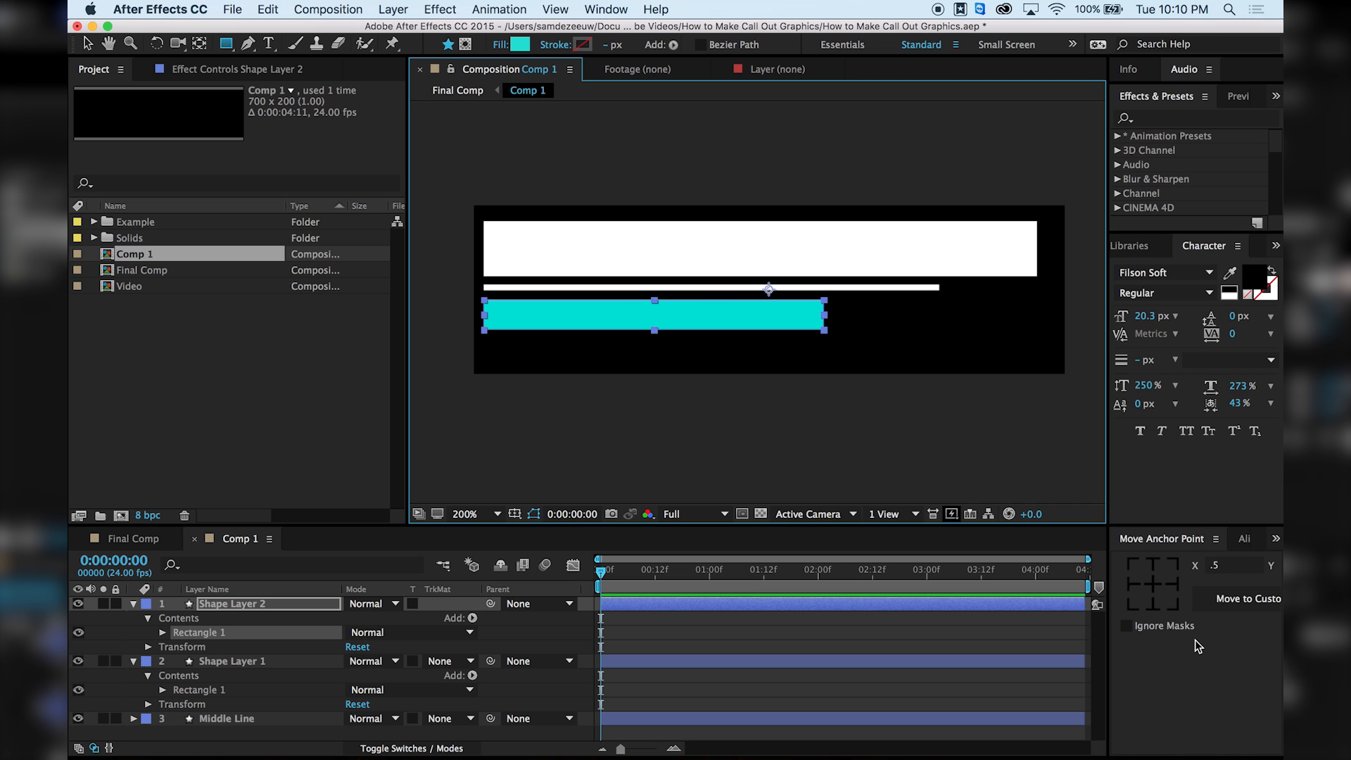
click(1152, 564)
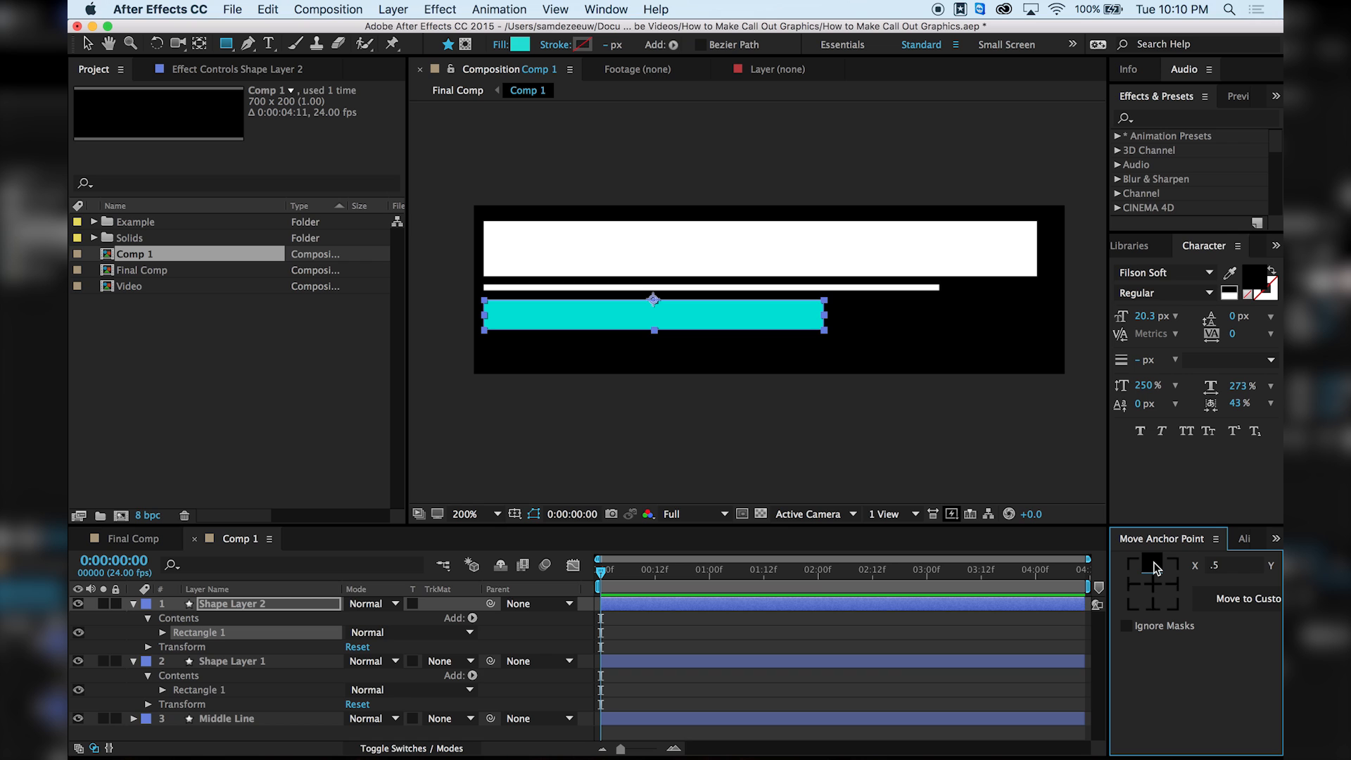
Rename the upper white bar's shape layer Top White.
click(232, 661)
key(Return)
text(Top Whi)
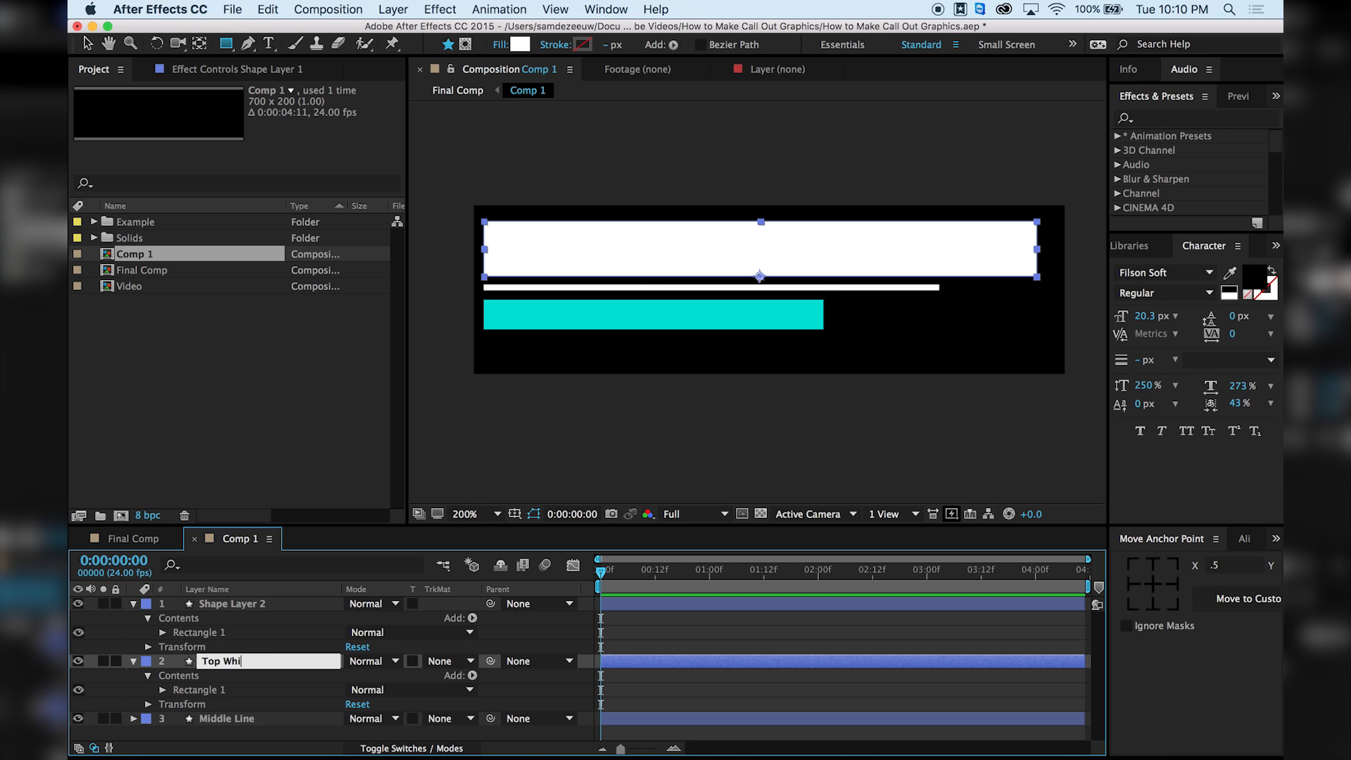
text(te)
key(Return)
Rename the turquoise bar's shape layer Bottom Blue, then collapse the expanded layers and deselect everything.
click(230, 609)
key(Return)
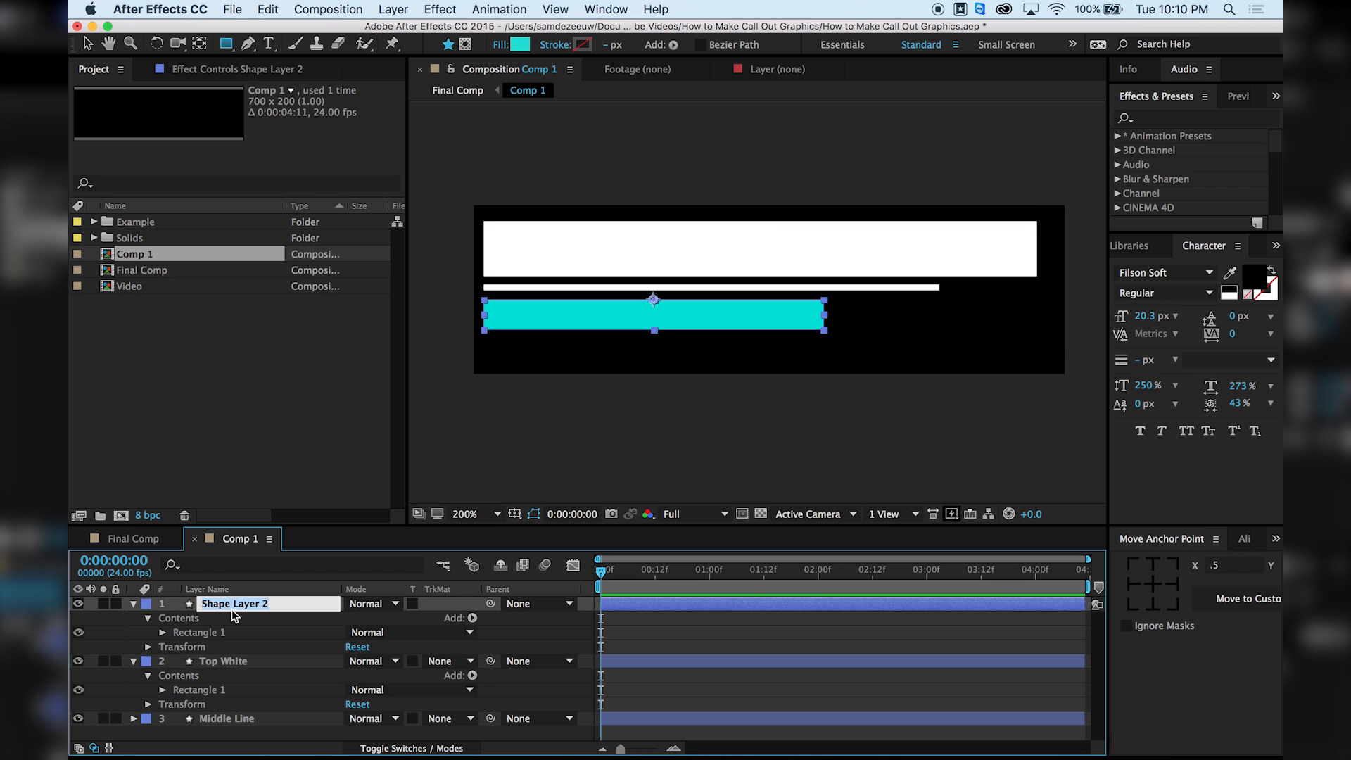
text(Bottom Blue)
key(Return)
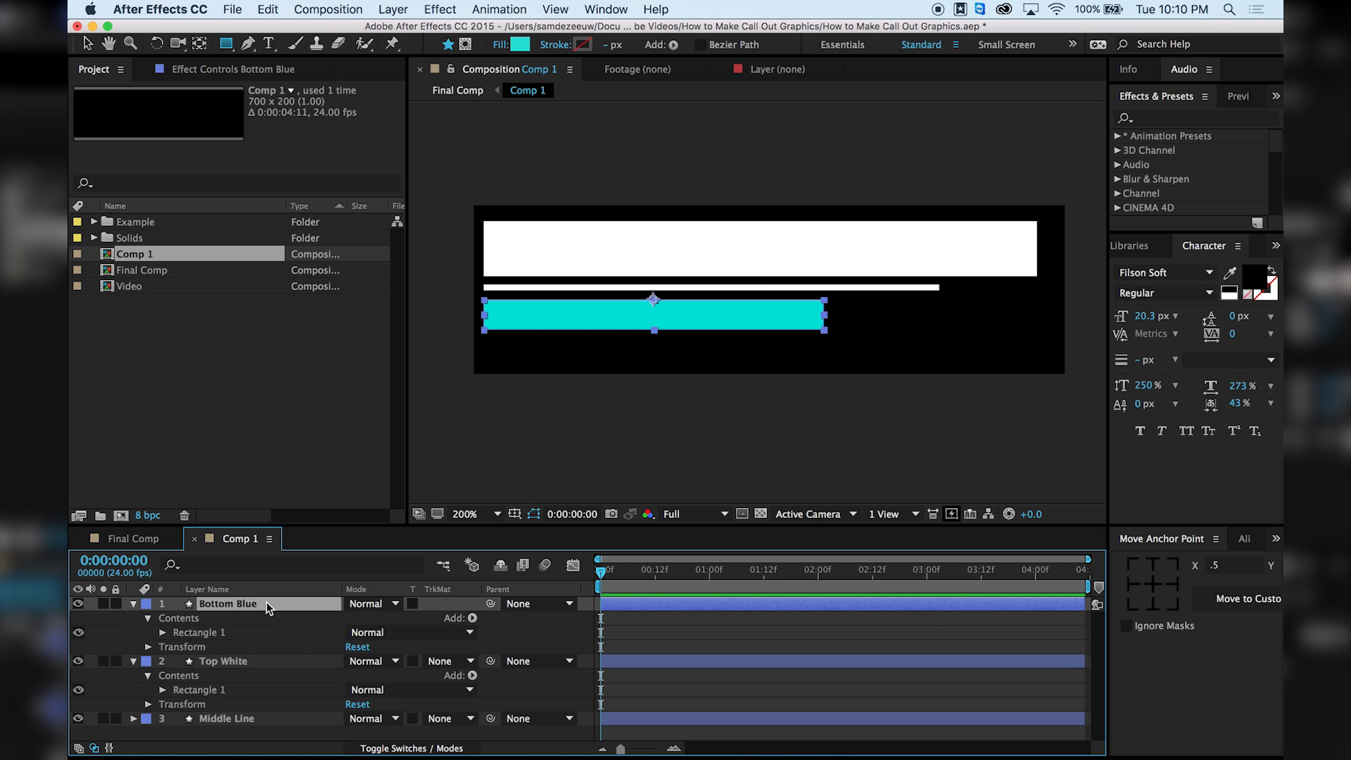
click(132, 603)
click(133, 618)
key(super+shift+a)
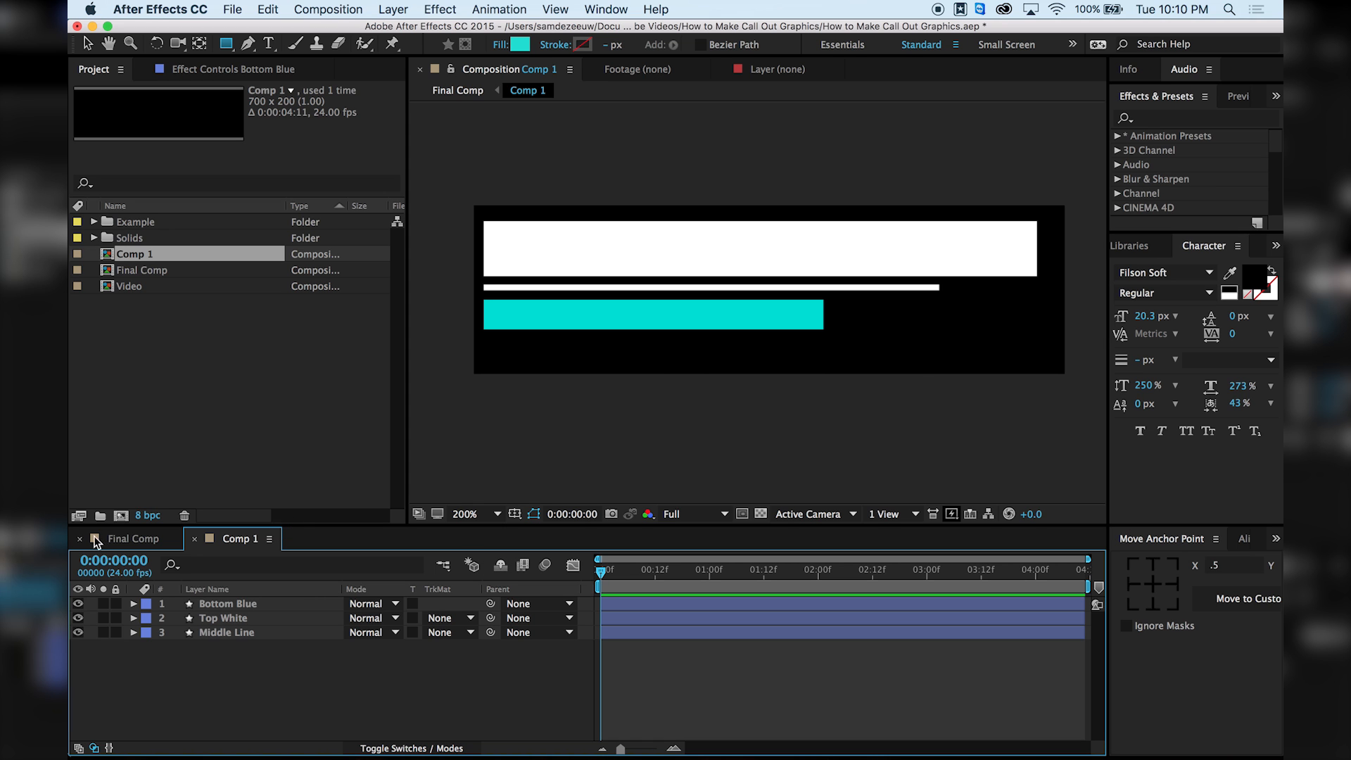
In Final Comp, move the Comp 1 graphic slightly lower over the phone.
click(133, 538)
key(v)
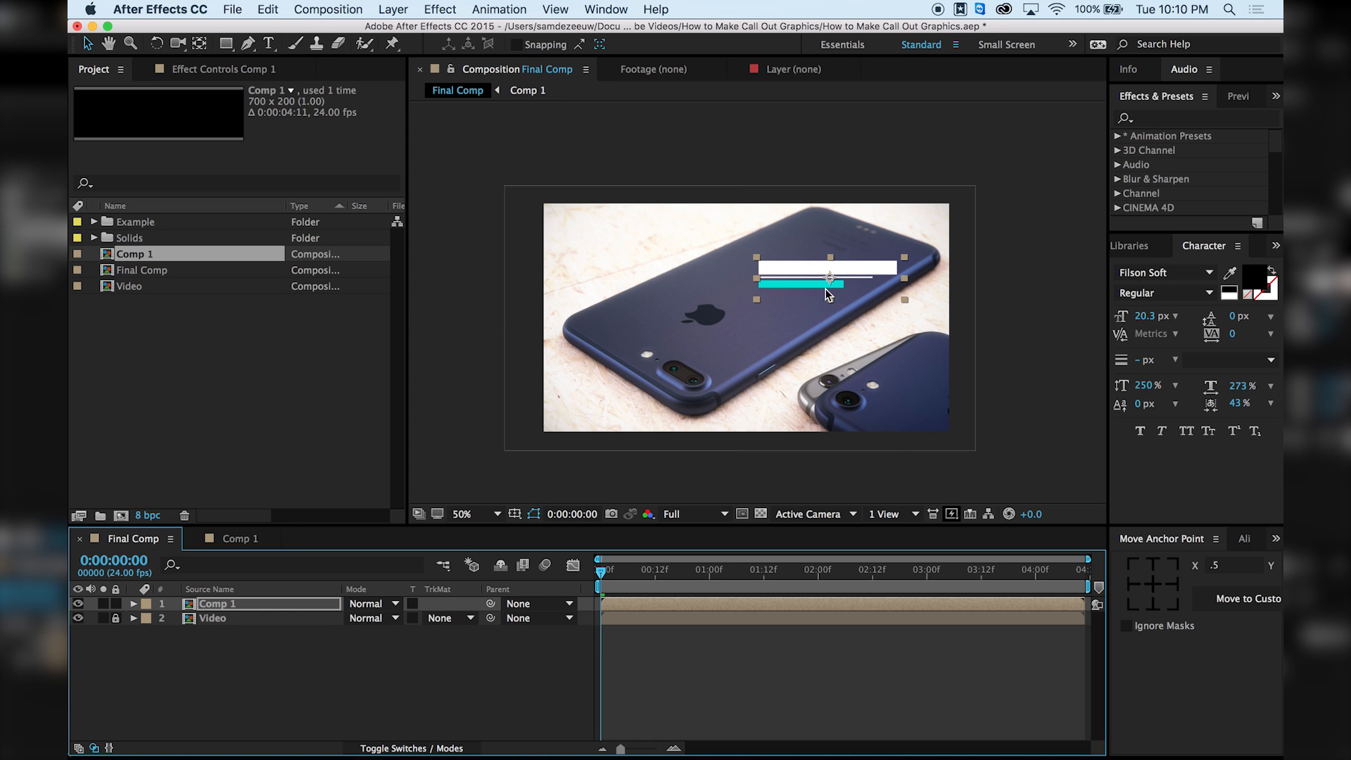
key(period)
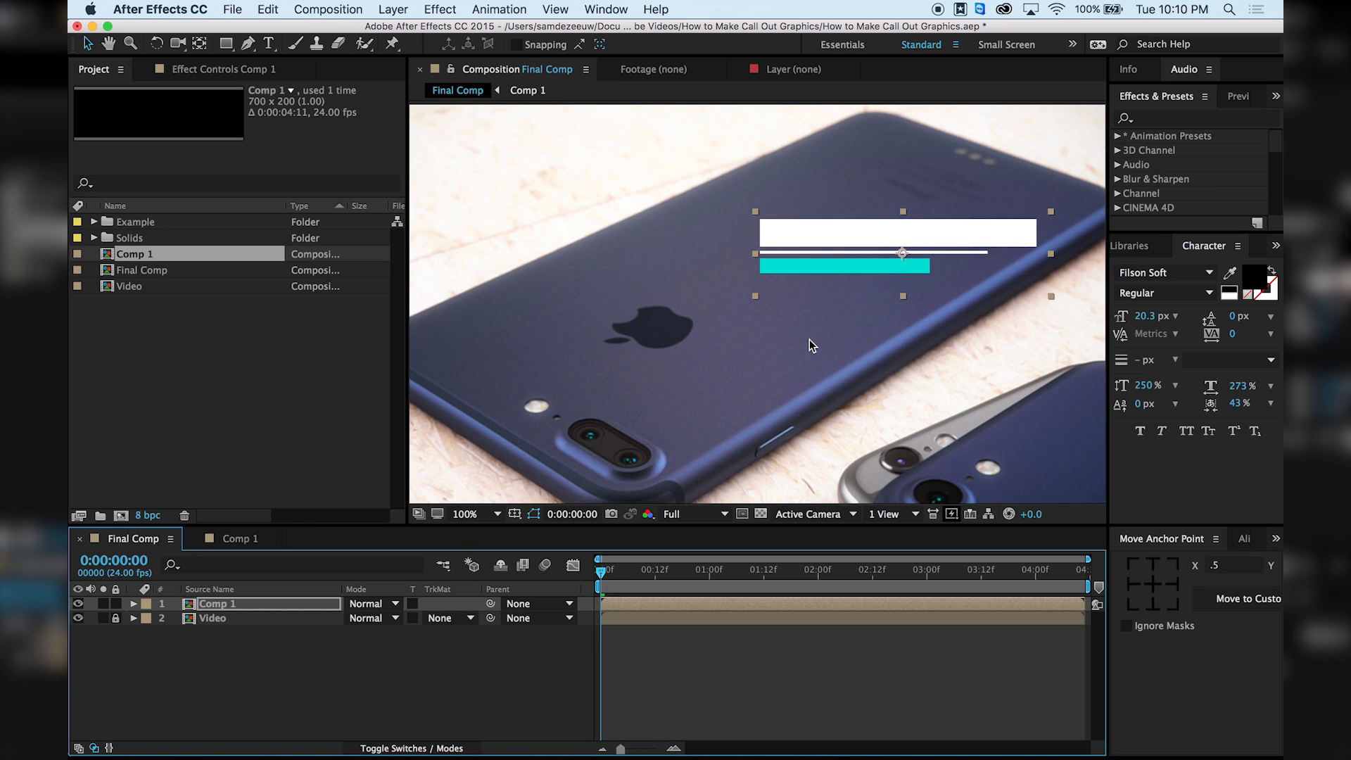
key(comma)
drag(793, 283, 790, 303)
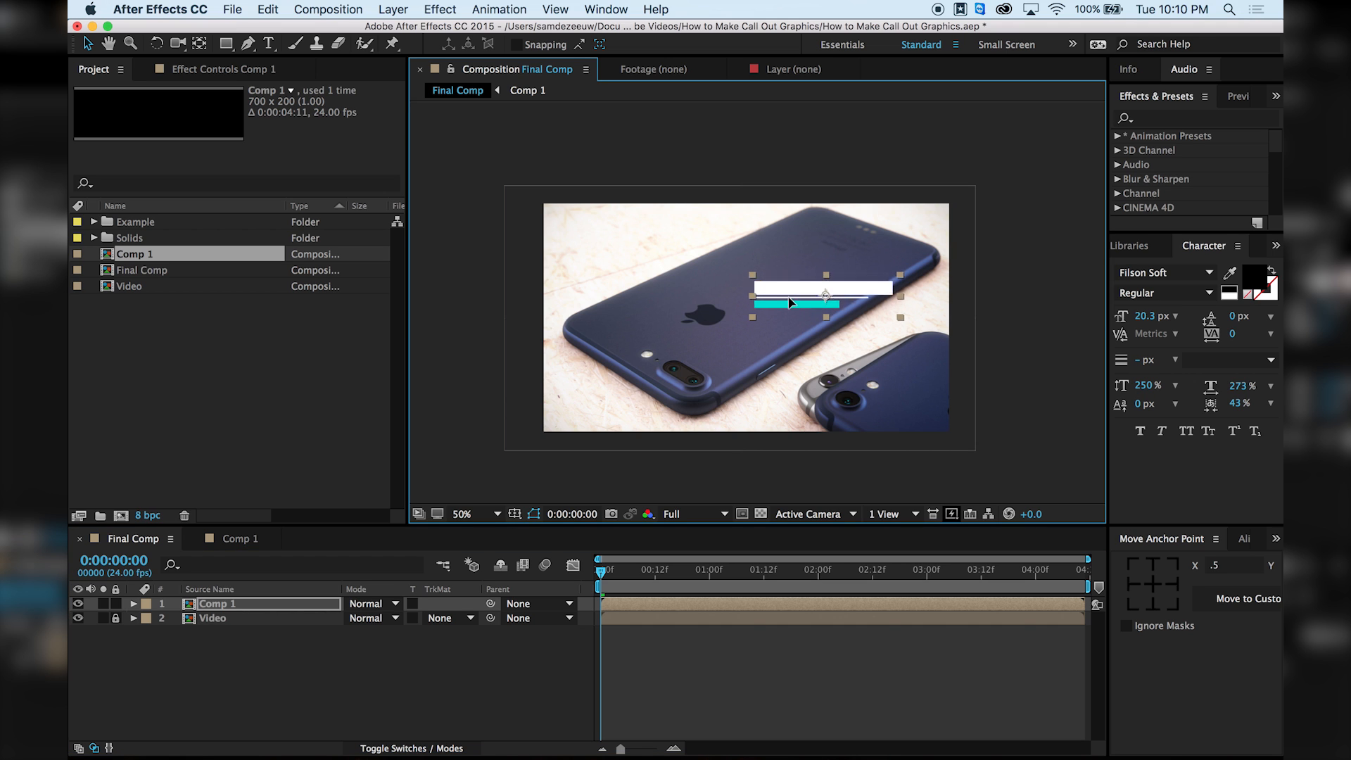
Return to Comp 1 and move the Bottom Blue bar and the Middle Line slightly down.
click(243, 539)
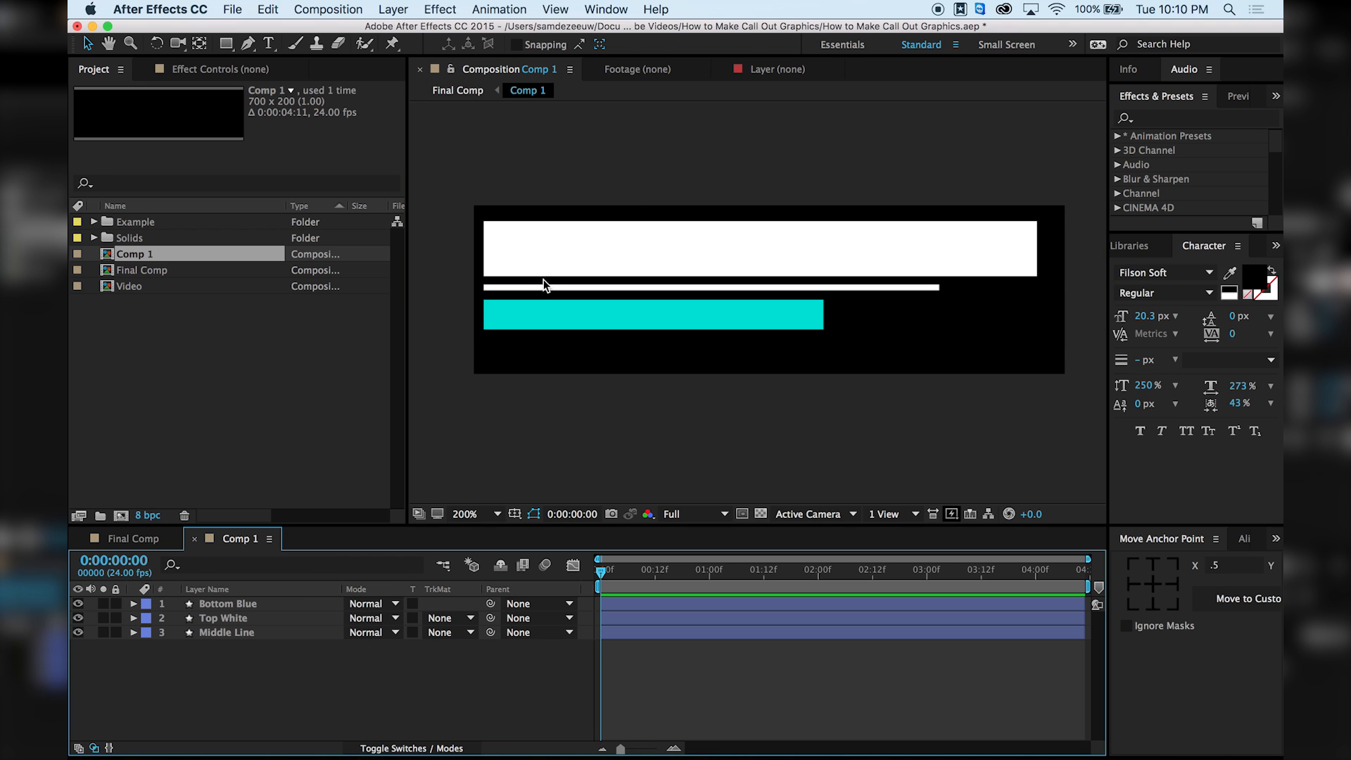
drag(527, 319, 532, 337)
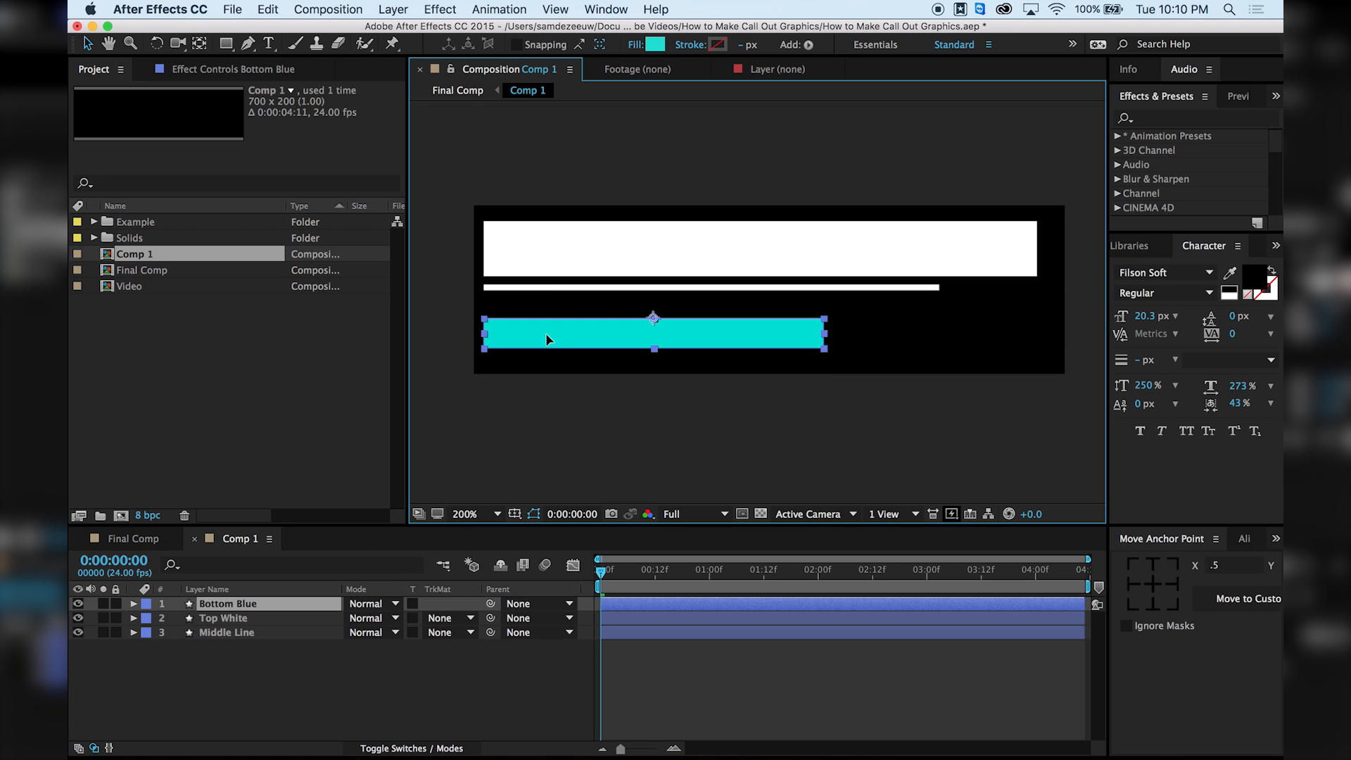
drag(539, 289, 539, 302)
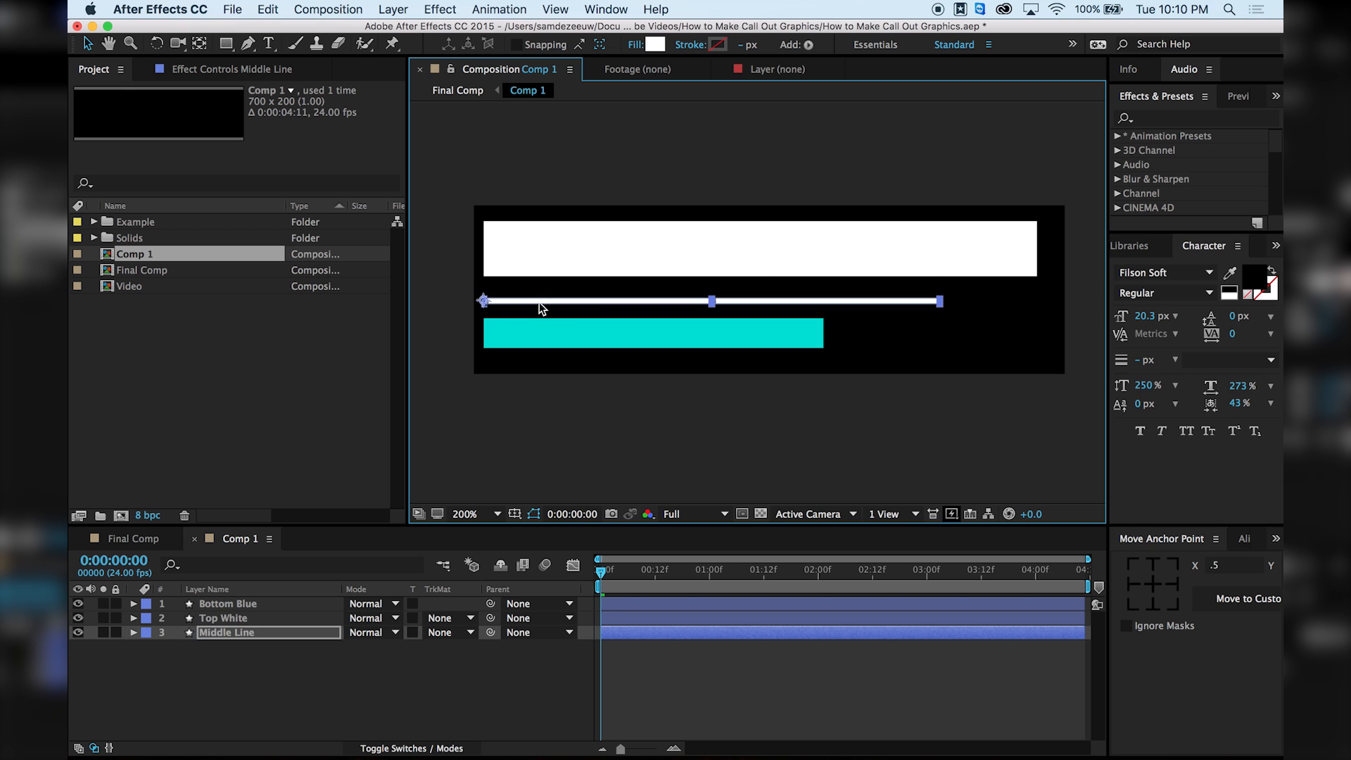
Make the Top White bar slightly taller and shift it down so it sits just above the Middle Line.
click(568, 256)
drag(681, 248, 681, 259)
double_click(681, 259)
drag(760, 235, 760, 227)
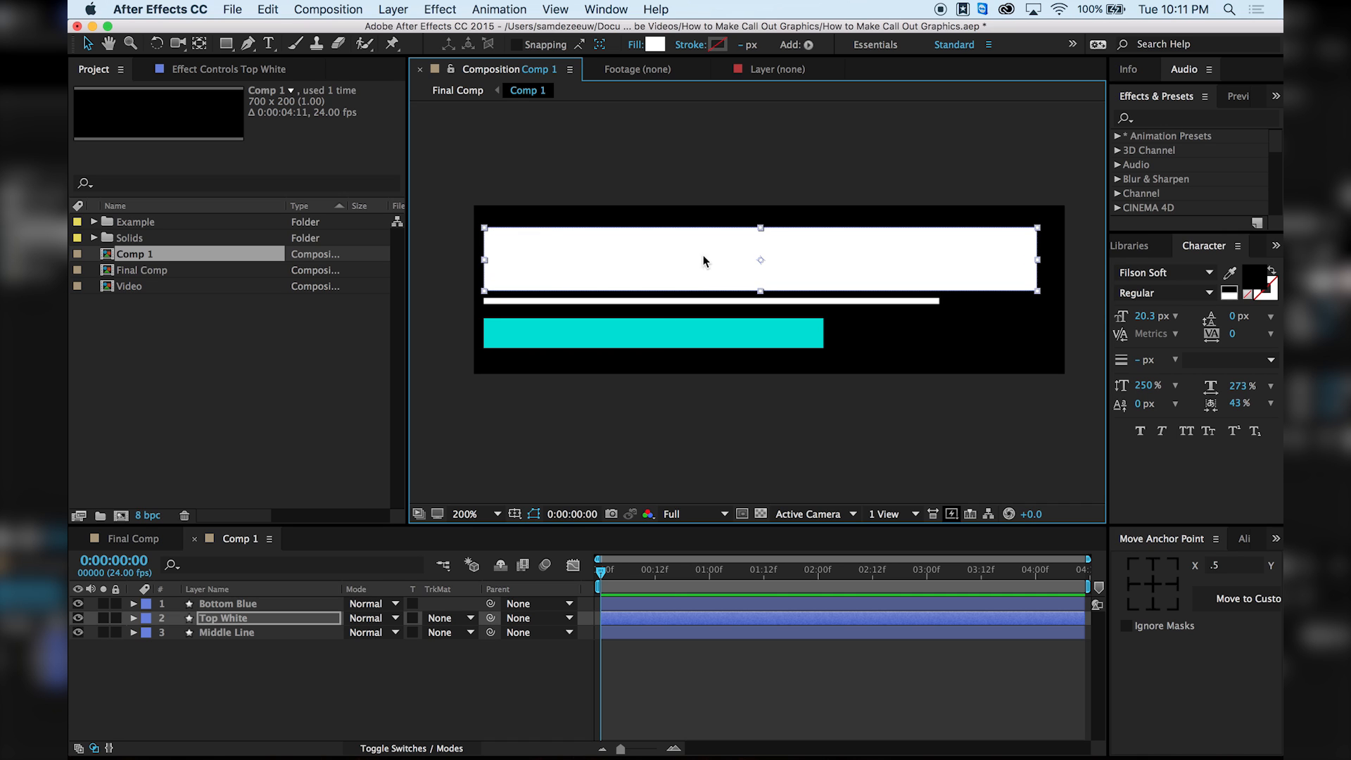
Make the Bottom Blue bar slightly taller and move it up just below the Middle Line, then return to Final Comp.
click(680, 336)
double_click(674, 337)
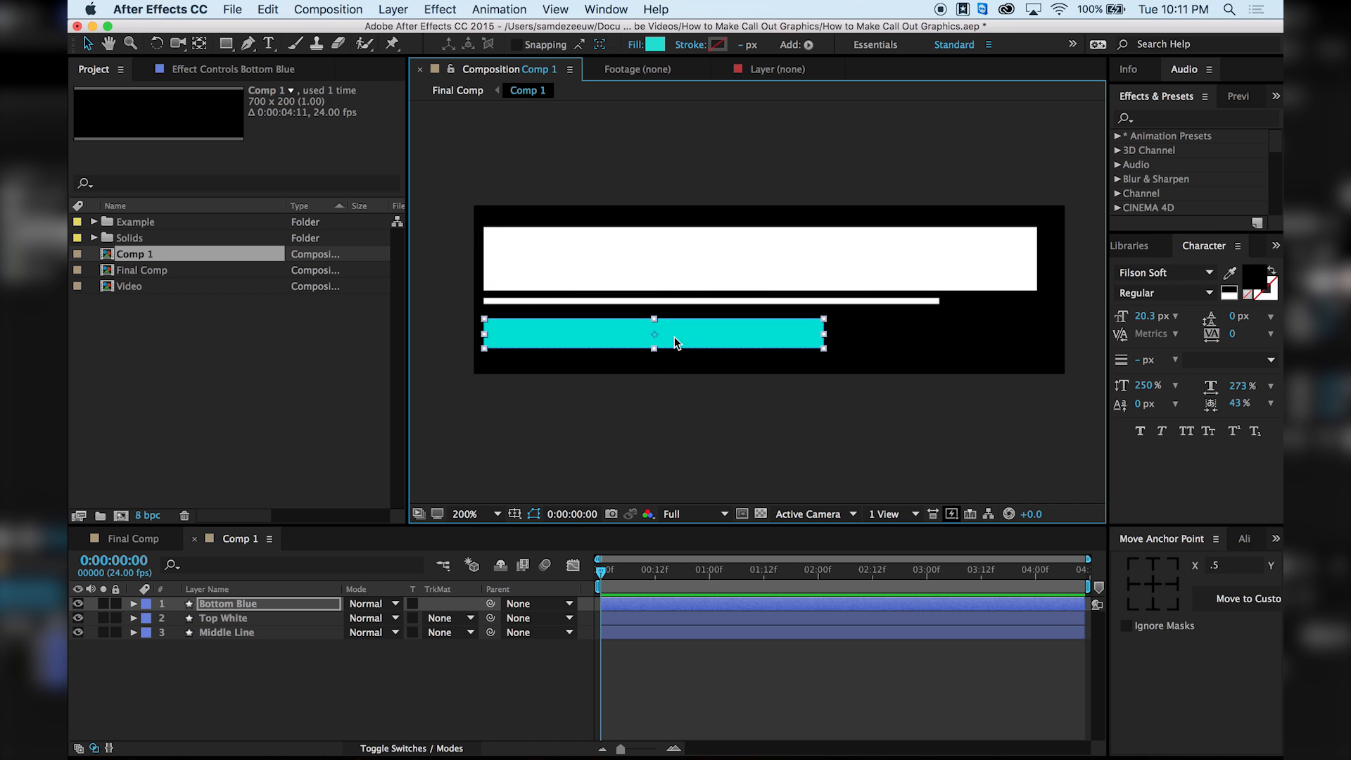
drag(653, 349, 696, 323)
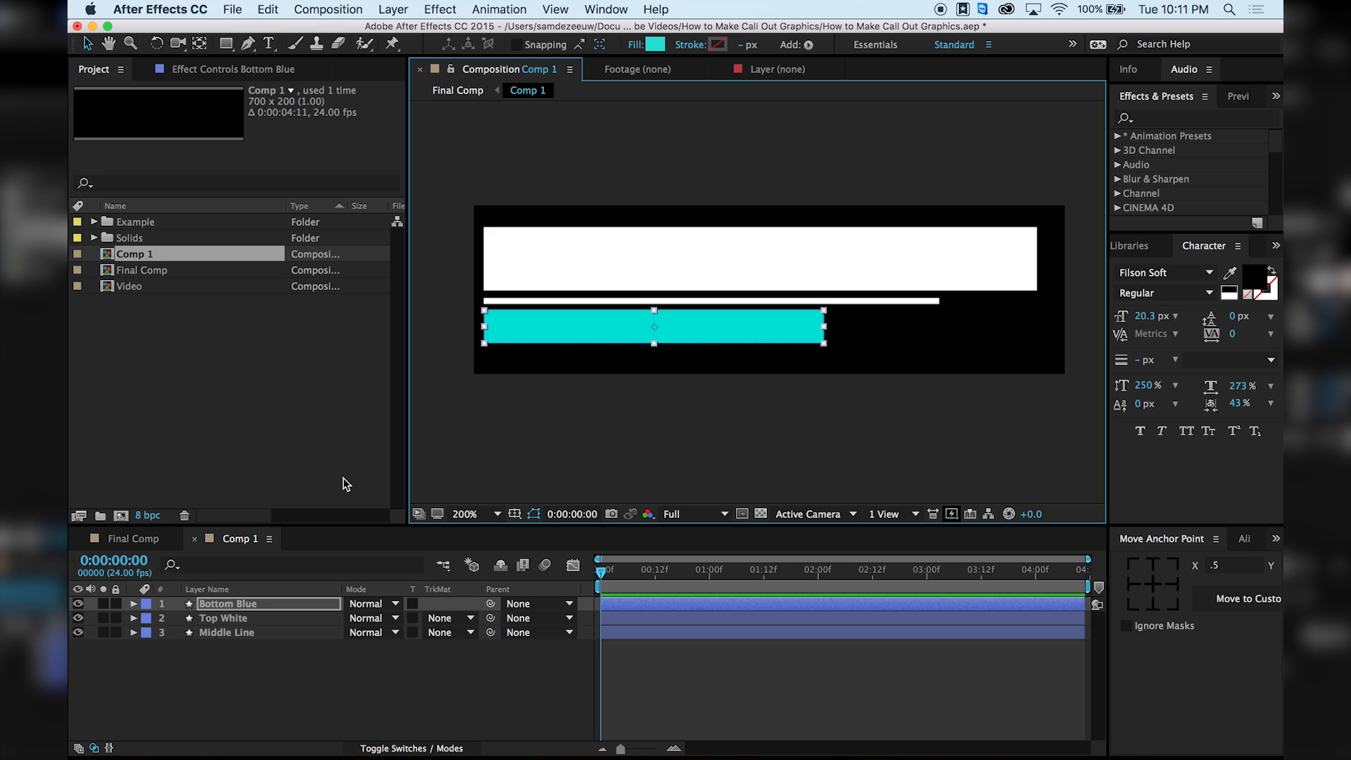
click(144, 539)
click(1004, 323)
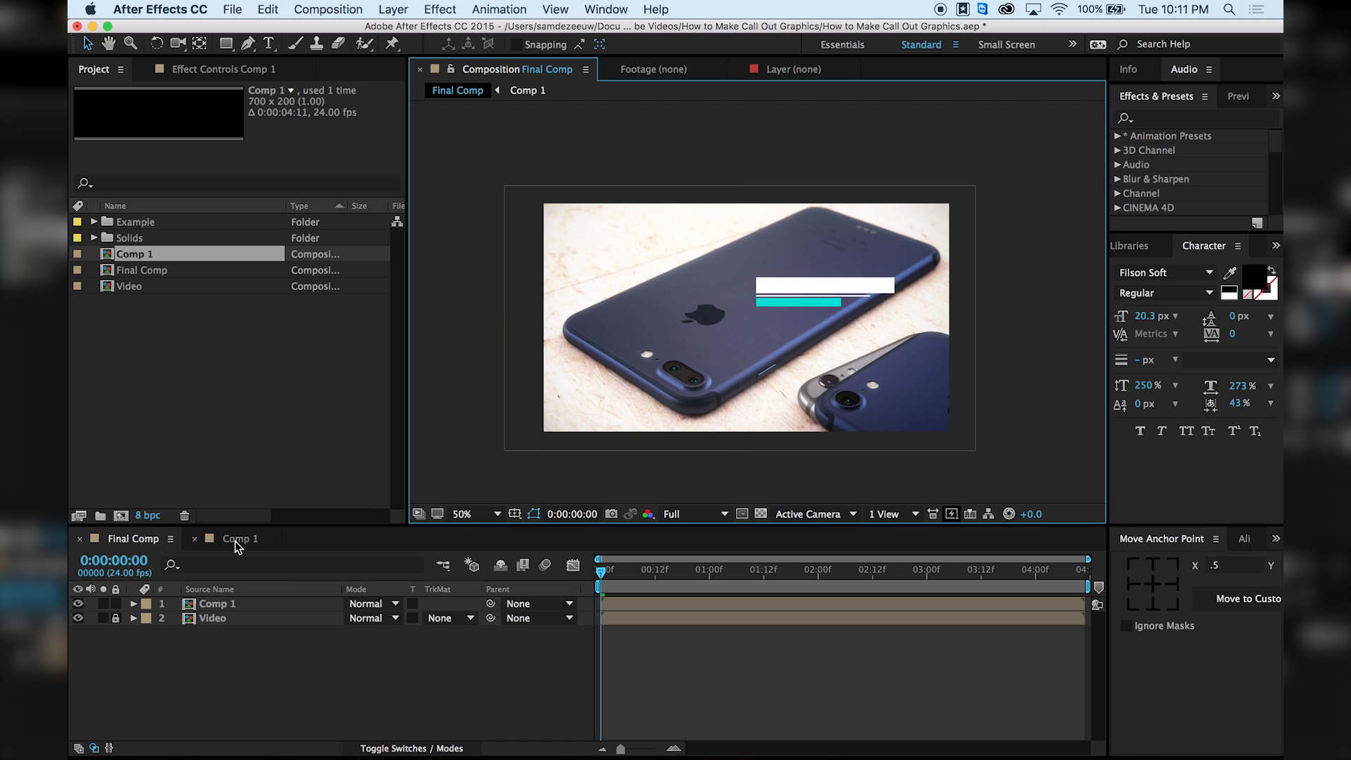
Create a new composition, Comp 2, 75 px wide and 75 px high, with the aspect ratio unlocked.
click(121, 516)
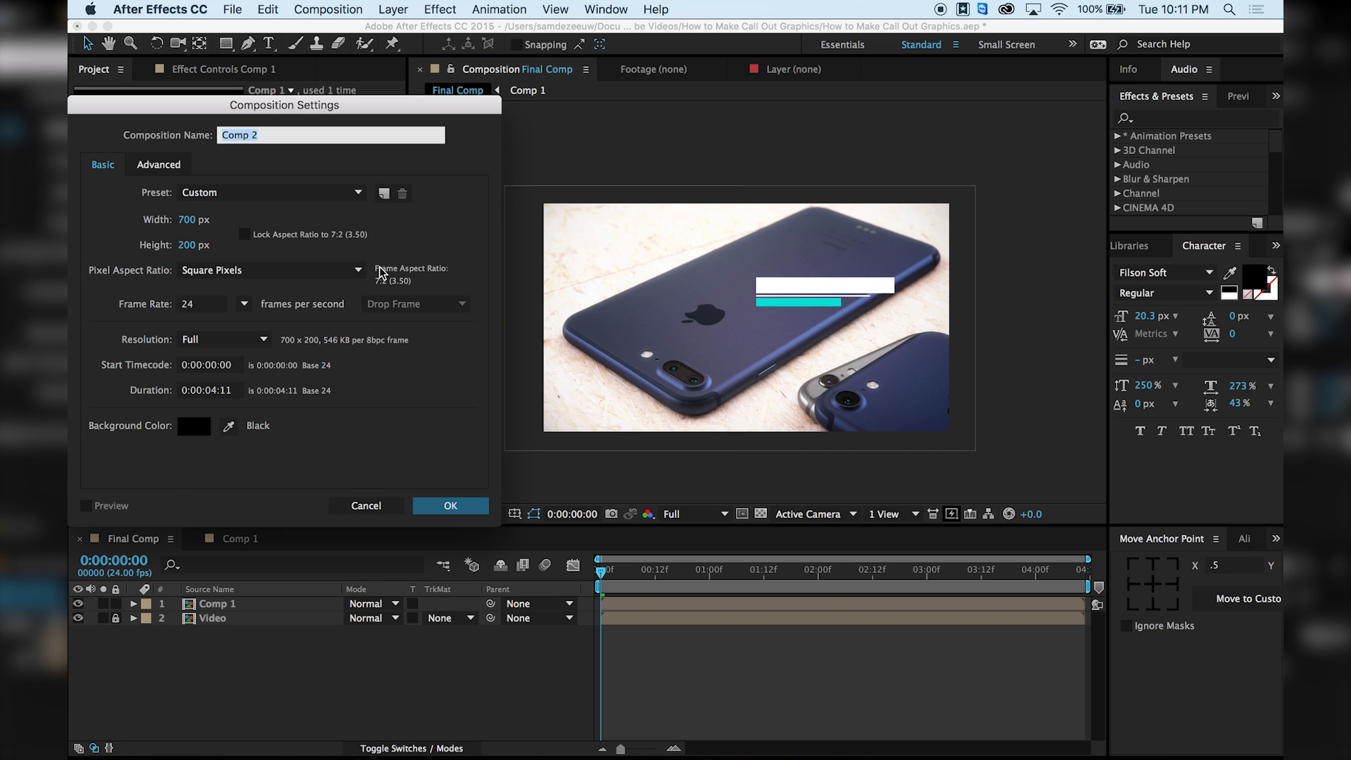
click(247, 235)
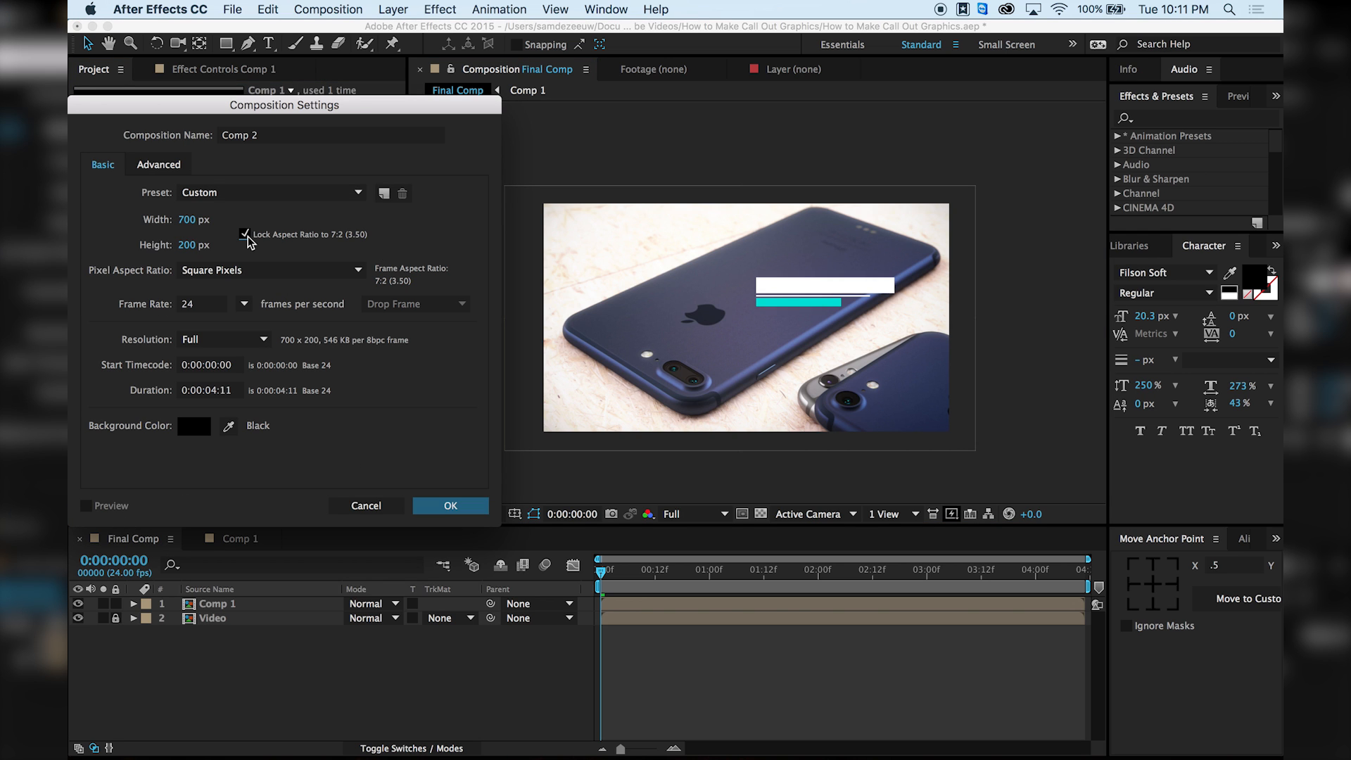
click(187, 219)
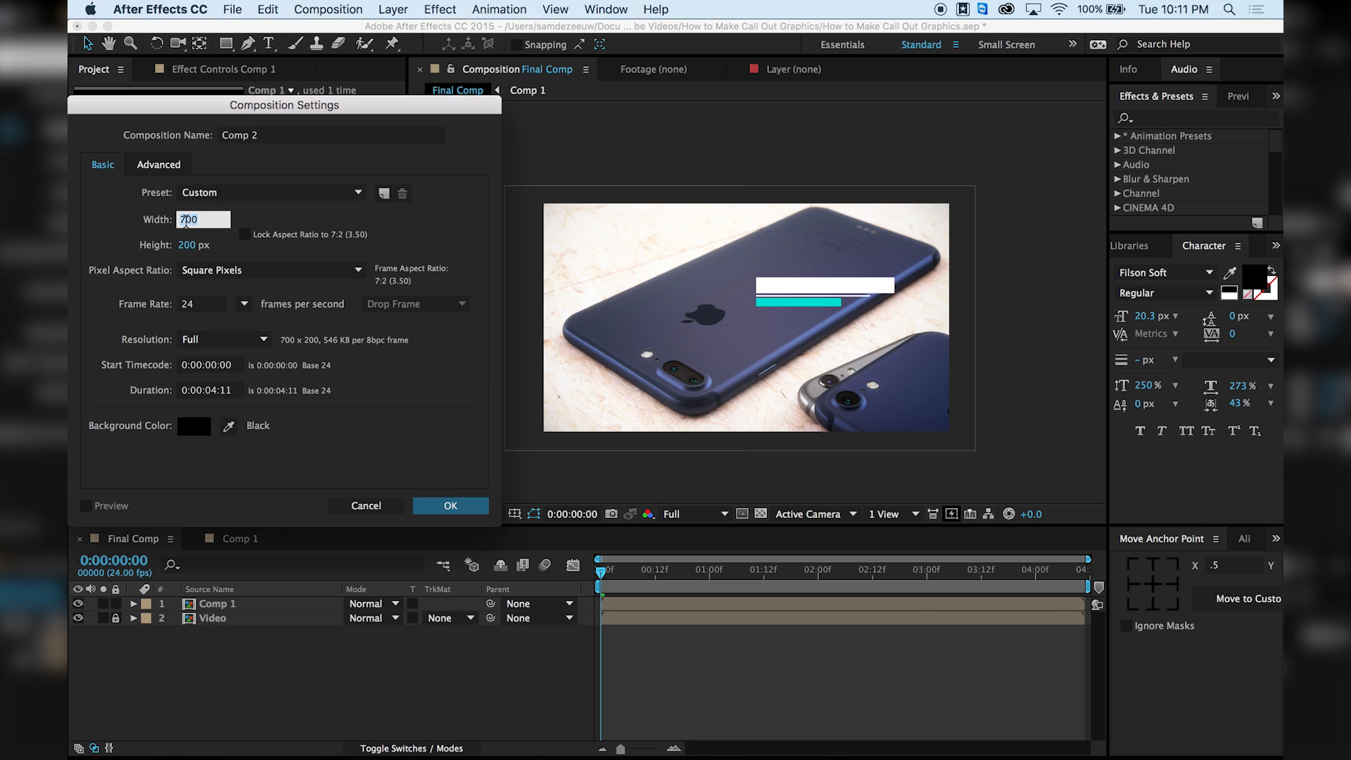
text(75)
key(Tab)
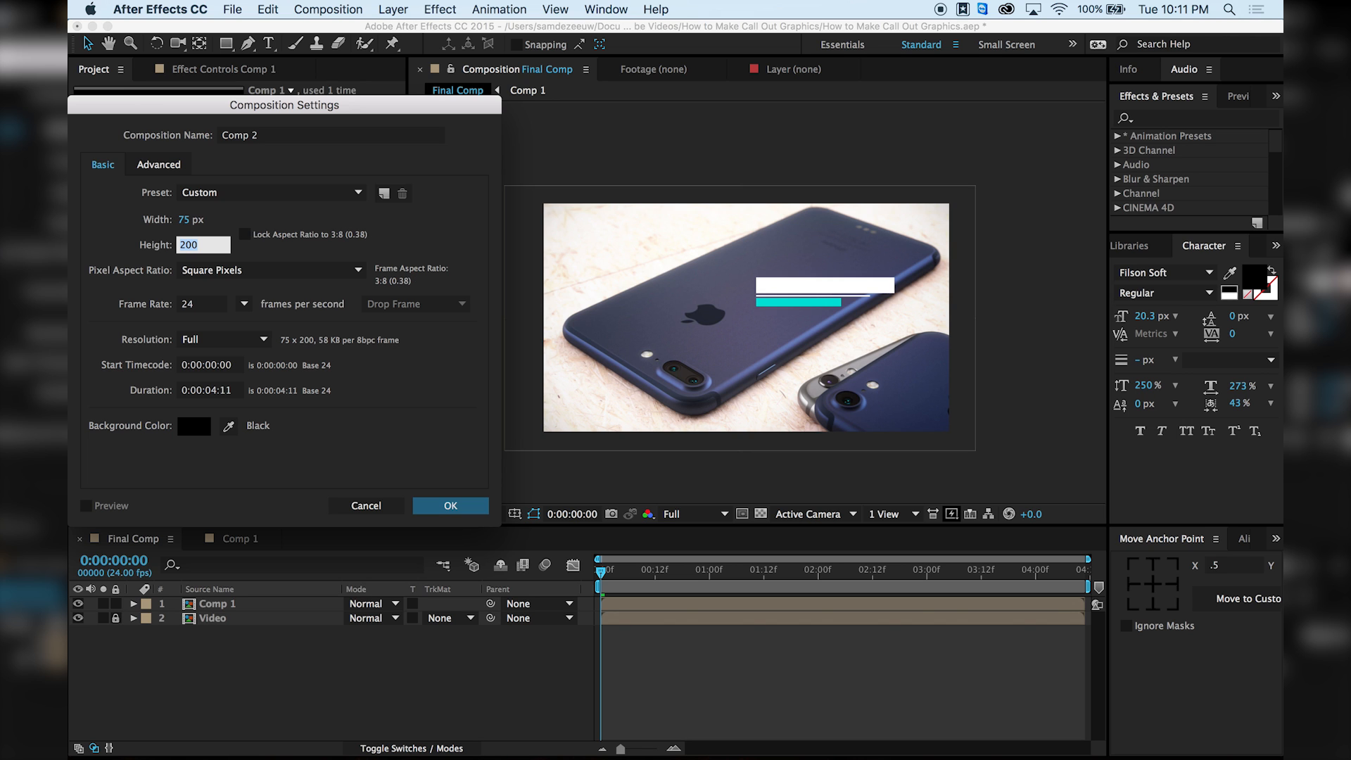
text(75)
key(Return)
scroll(767, 304, up, 5)
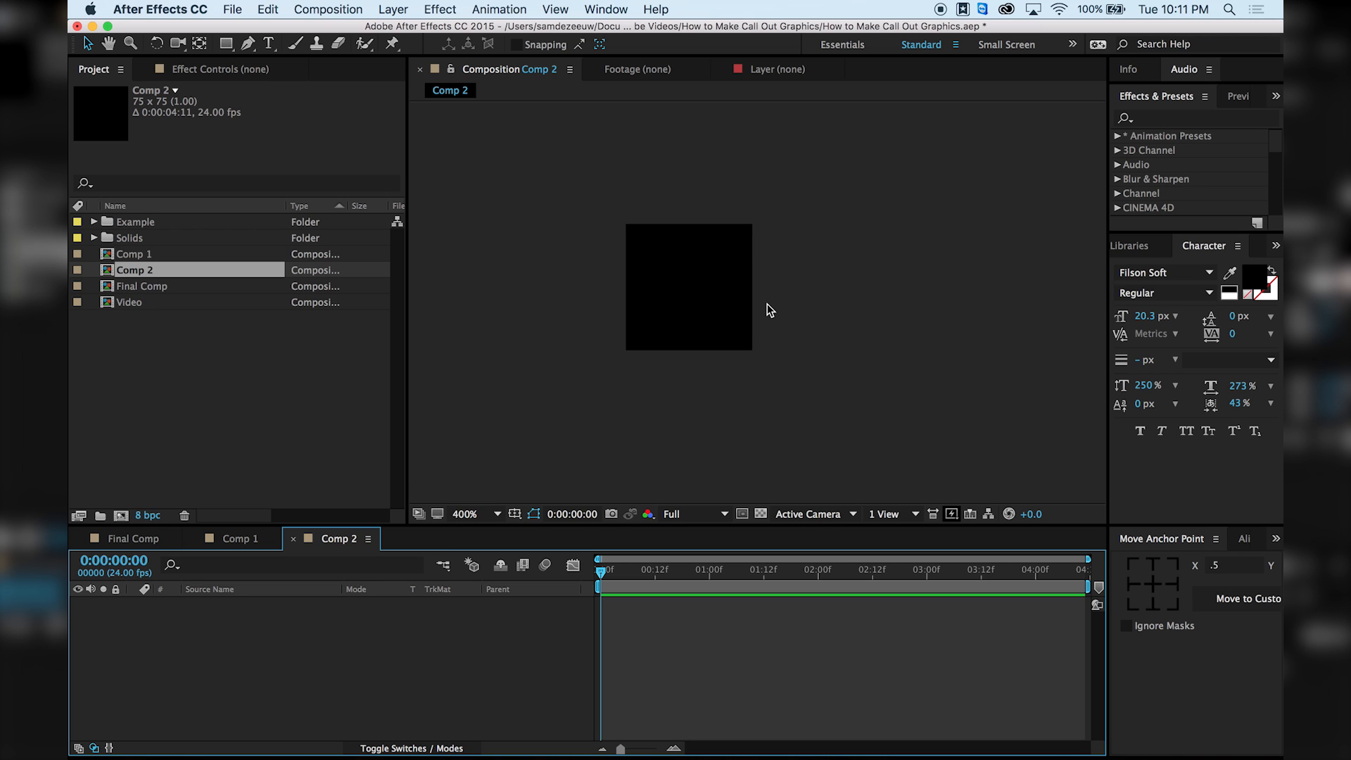
scroll(767, 304, down, 1)
key(space)
click(816, 329)
drag(816, 329, 938, 371)
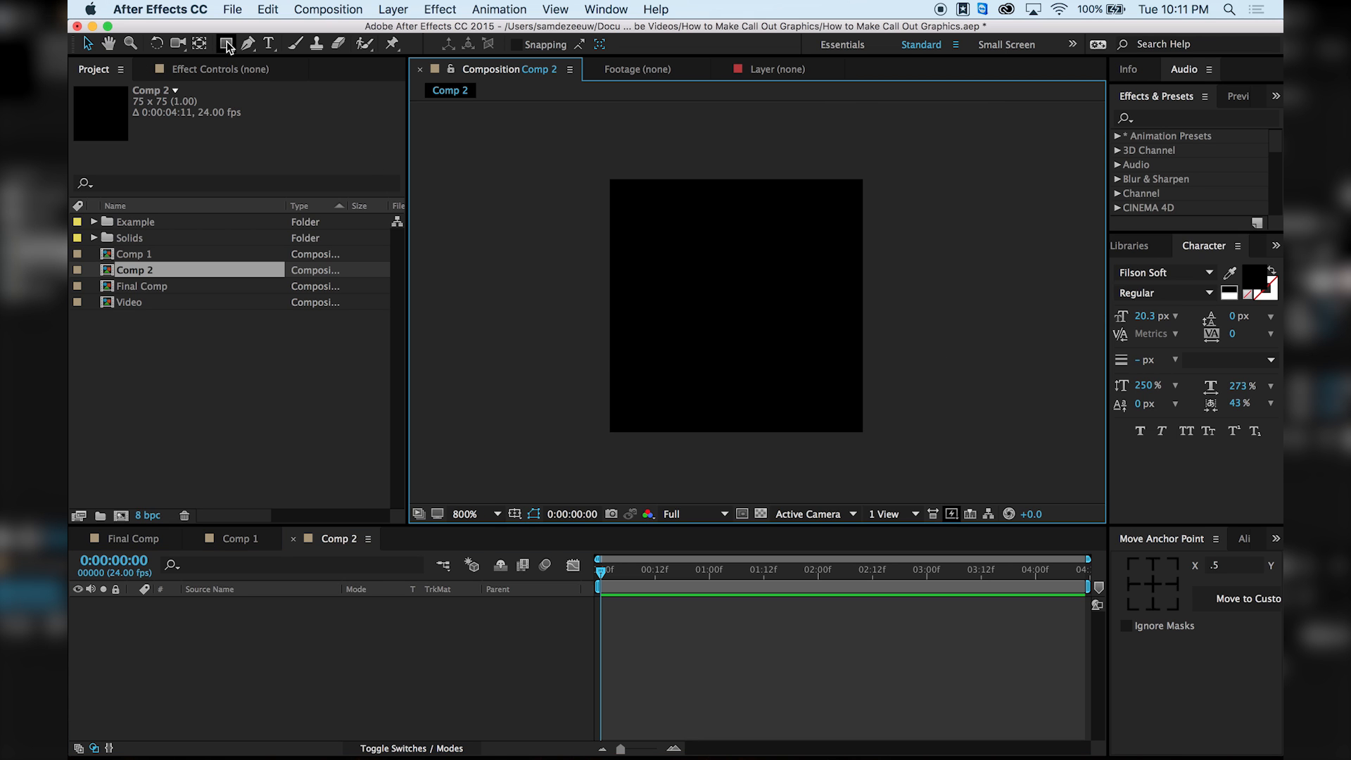
Draw a solid white circle with the Ellipse tool in the middle of Comp 2.
drag(227, 46, 283, 83)
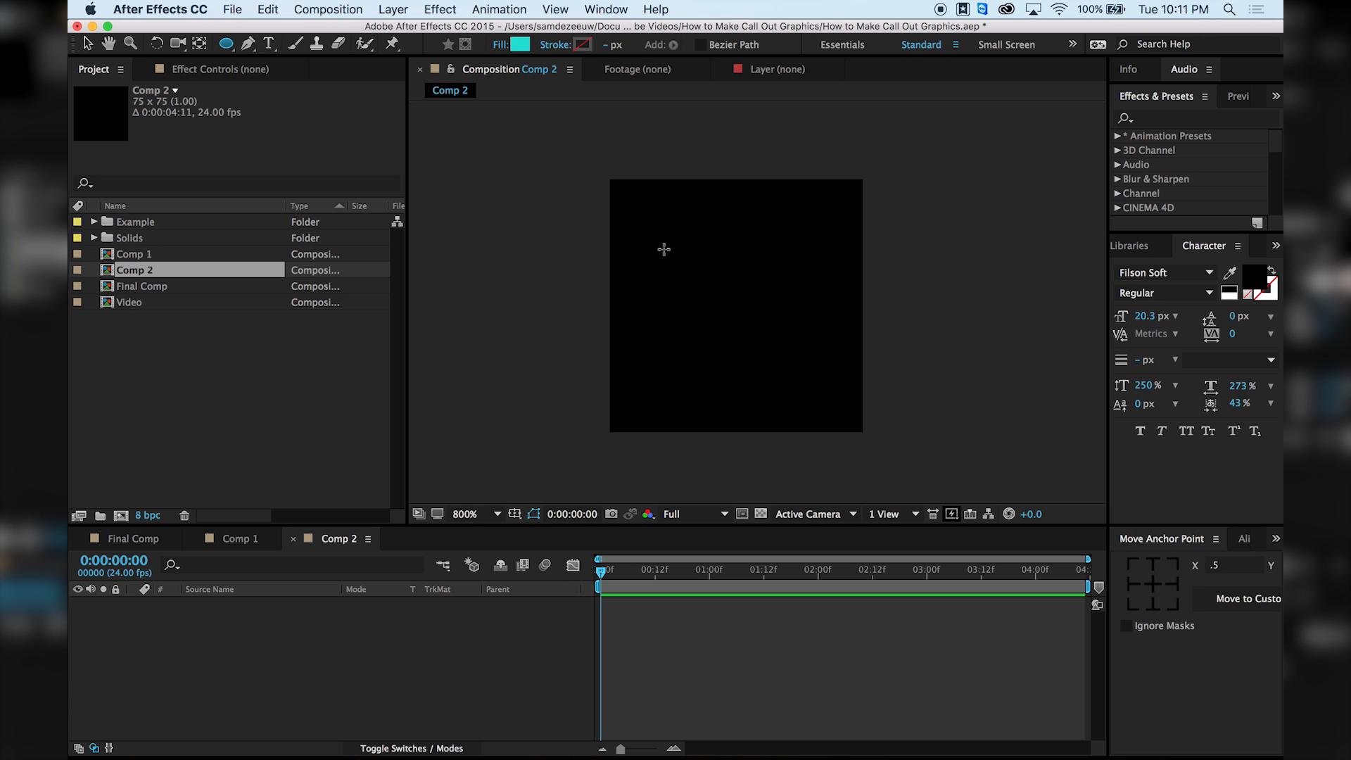
click(520, 44)
click(101, 130)
drag(82, 97, 83, 91)
click(453, 132)
drag(730, 301, 785, 353)
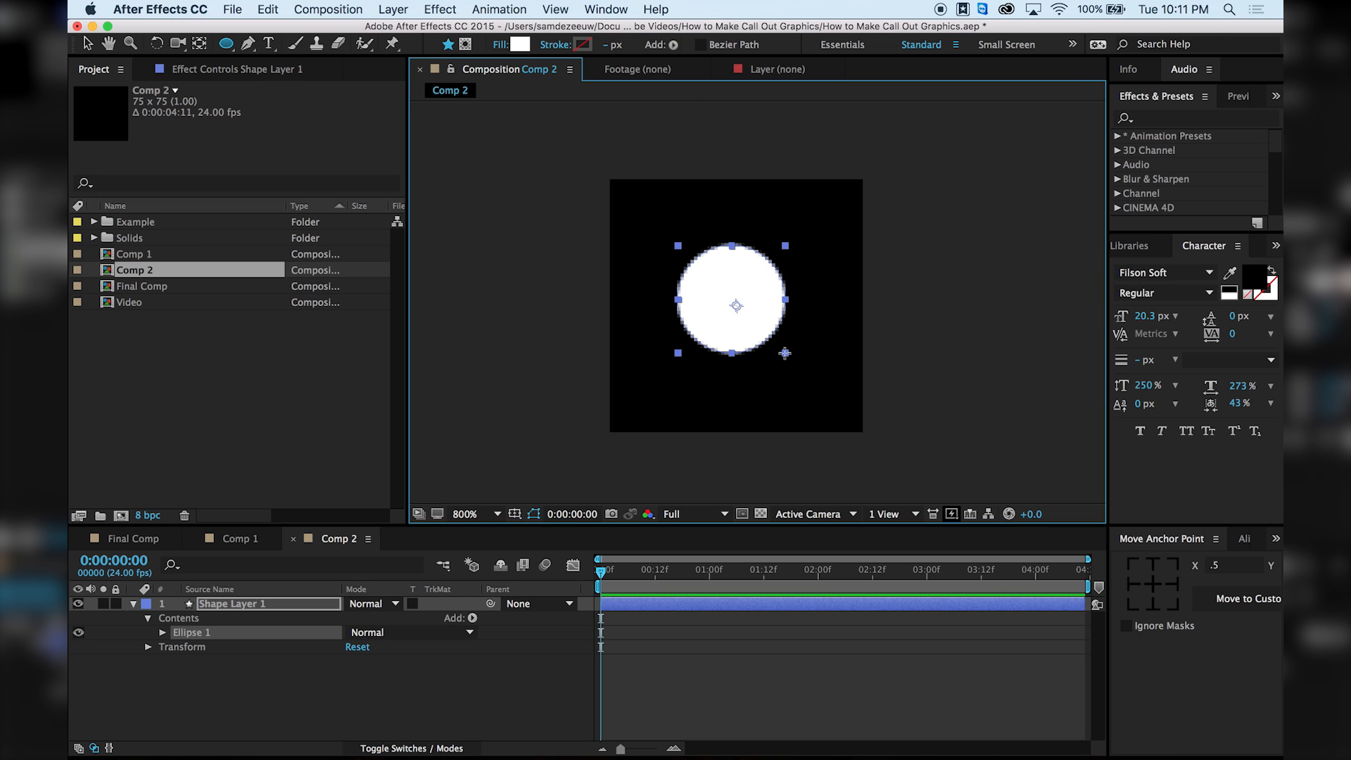
Centre the circle's anchor point and align the circle horizontally and vertically to the centre of the composition.
click(1153, 586)
key(v)
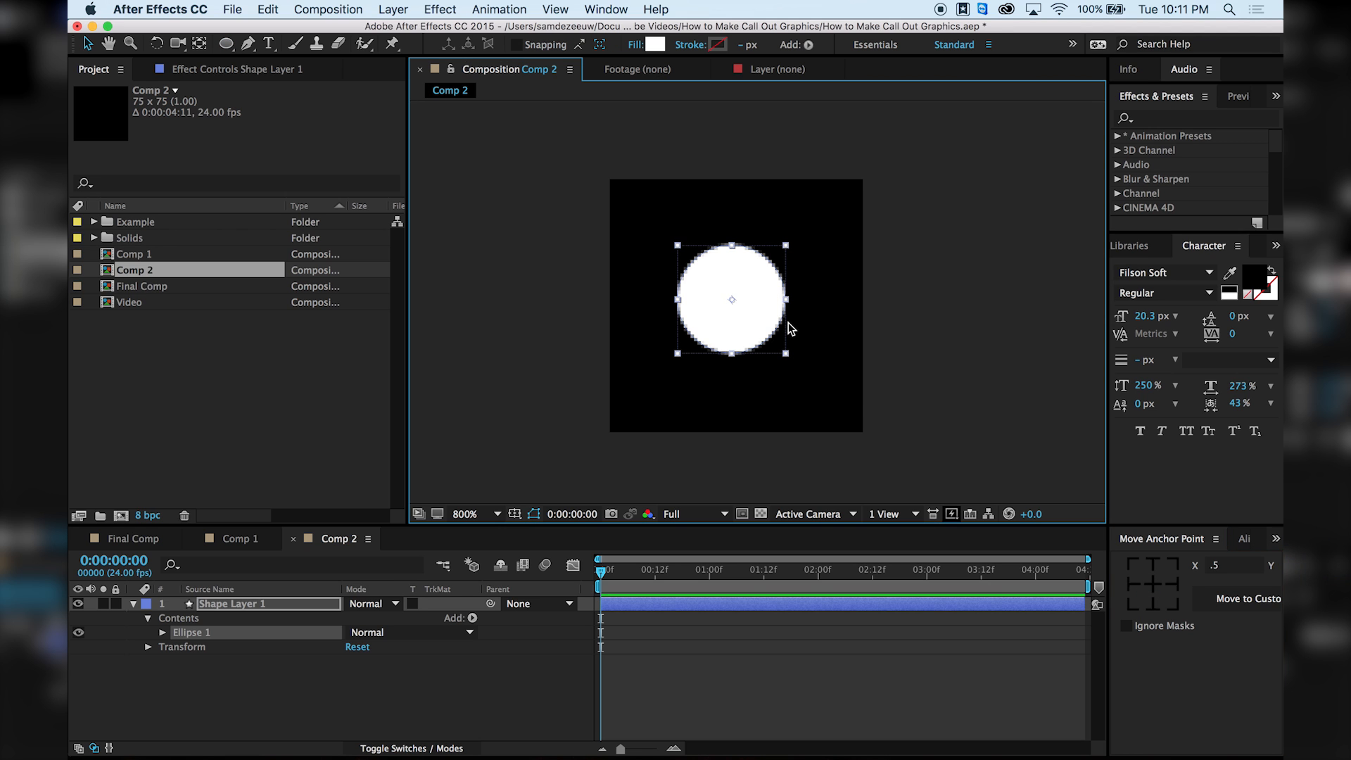
click(1244, 547)
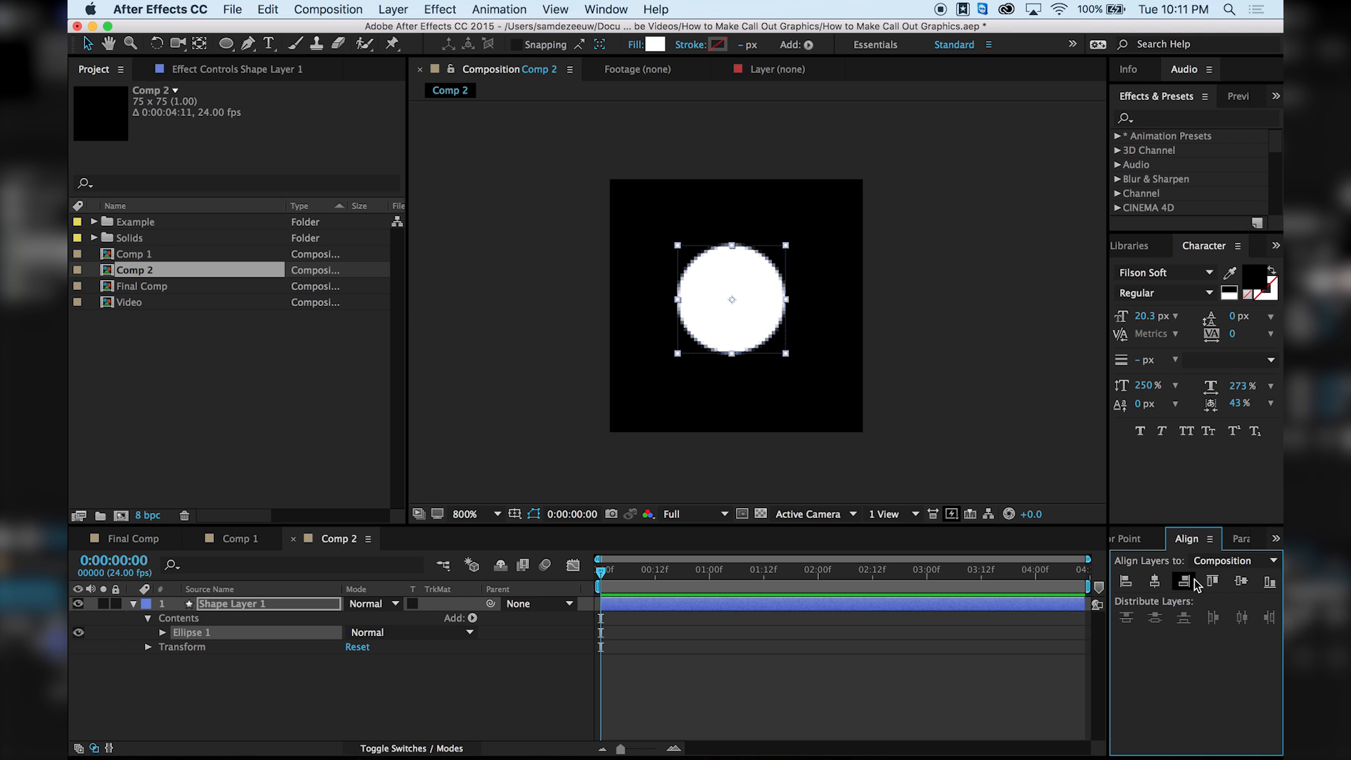
click(1154, 581)
click(1241, 583)
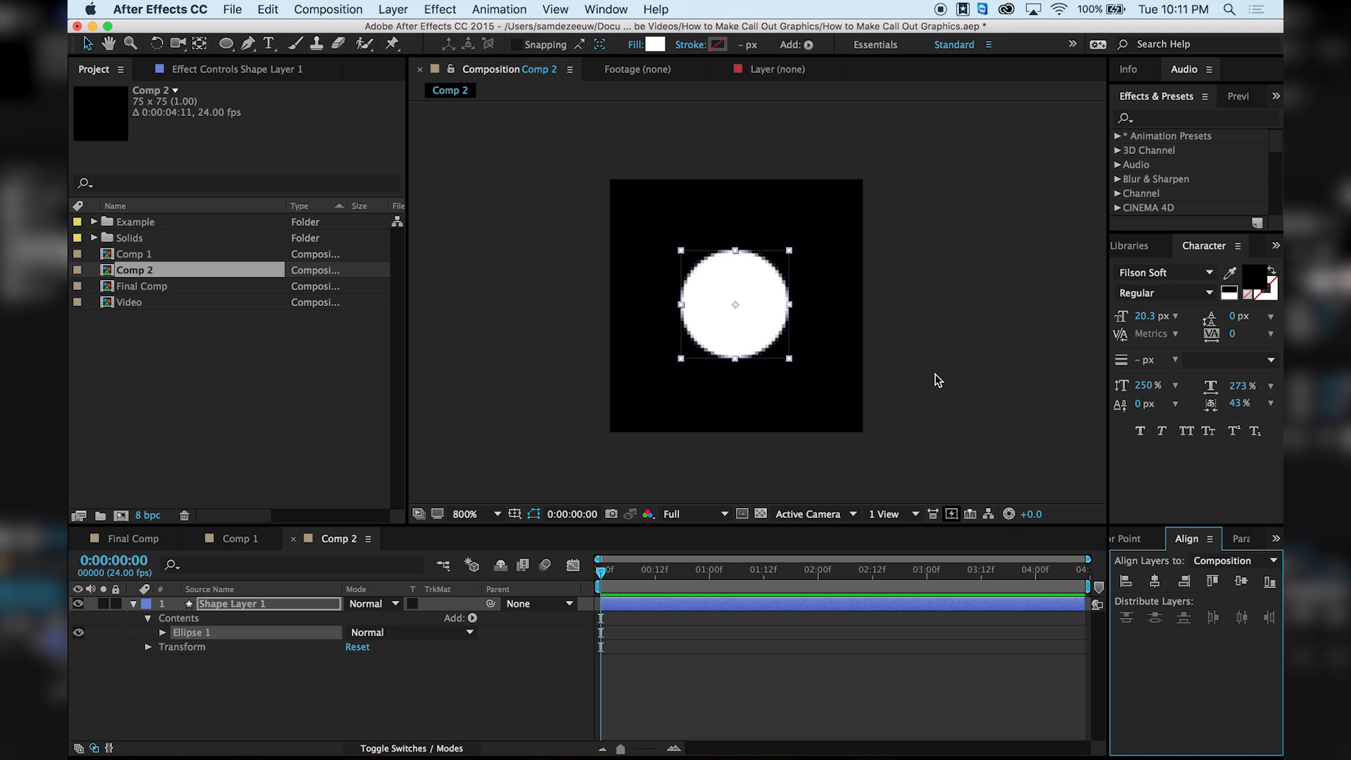
click(875, 323)
Draw a larger circle around the white dot with no fill and a white stroke, and set its stroke width to 8 px.
click(226, 43)
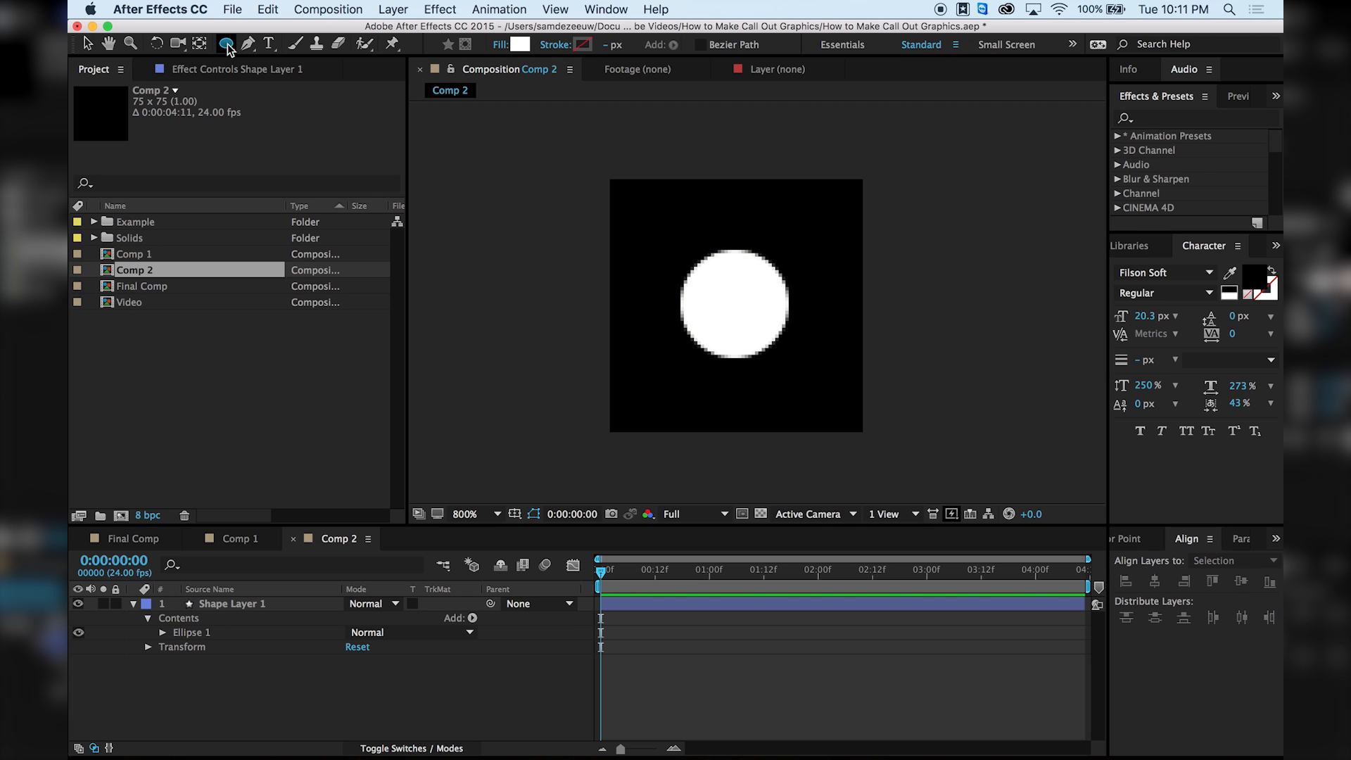
click(581, 49)
drag(181, 192, 83, 113)
click(419, 131)
click(518, 45)
click(473, 156)
click(501, 45)
click(89, 135)
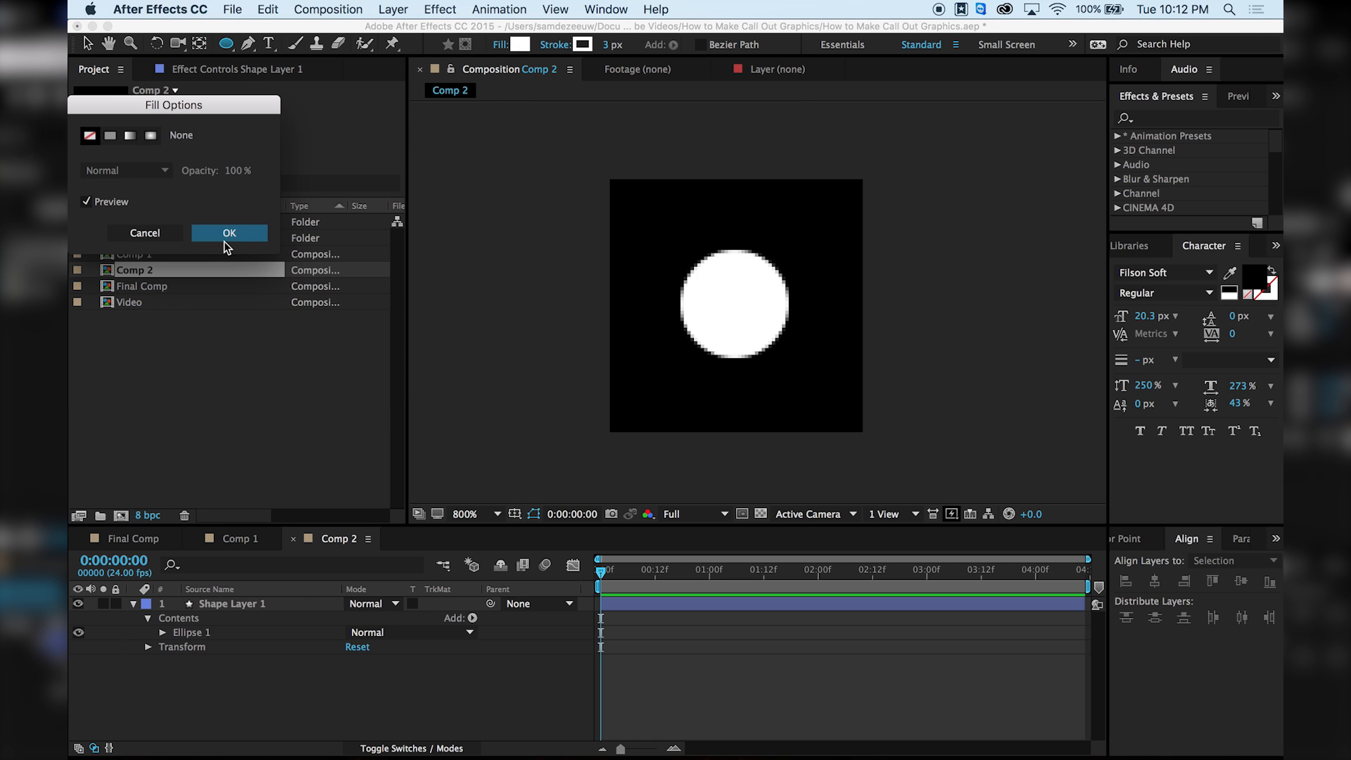
click(225, 237)
mouse_move(732, 301)
mouse_down()
mouse_move(808, 365)
mouse_move(839, 418)
mouse_up()
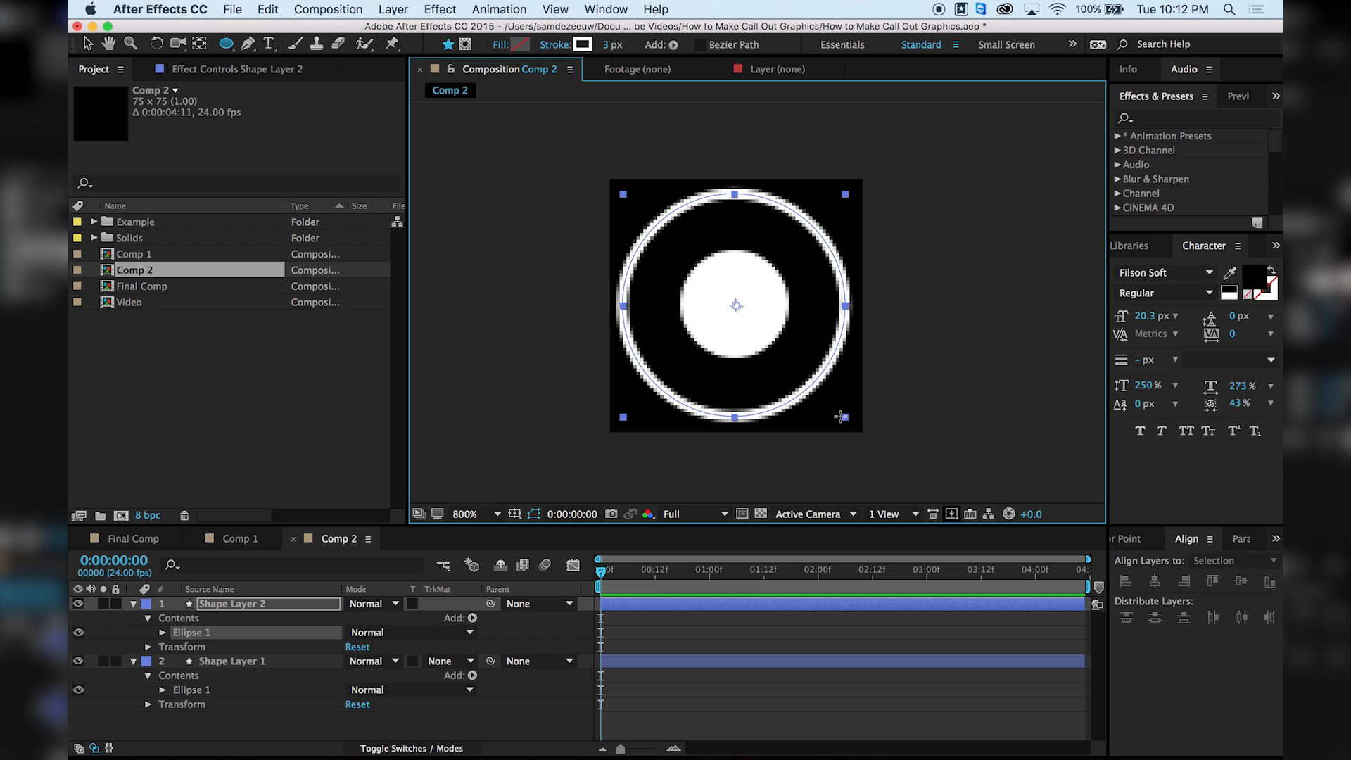
drag(611, 44, 615, 45)
key(v)
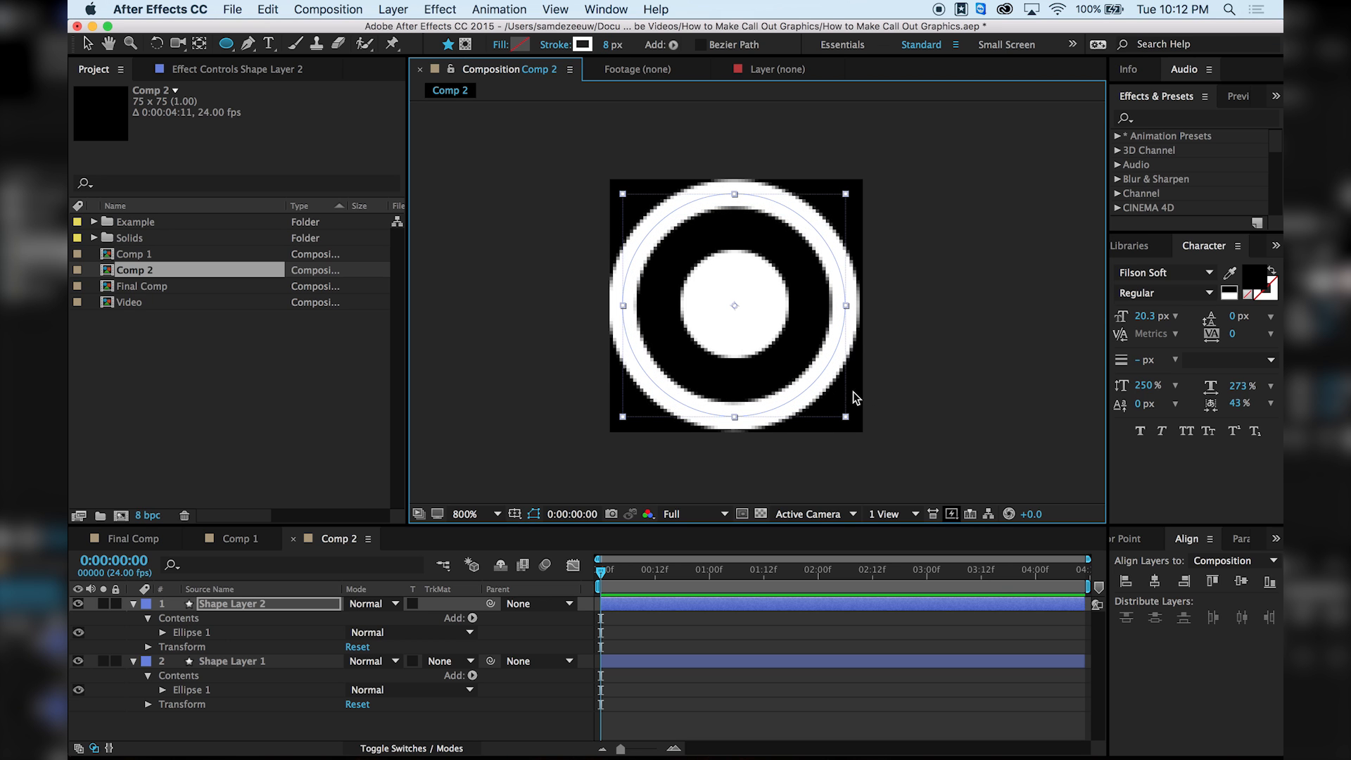
Centre the outer ring's anchor point and align the ring horizontally and vertically to the centre of the composition.
drag(822, 377, 825, 375)
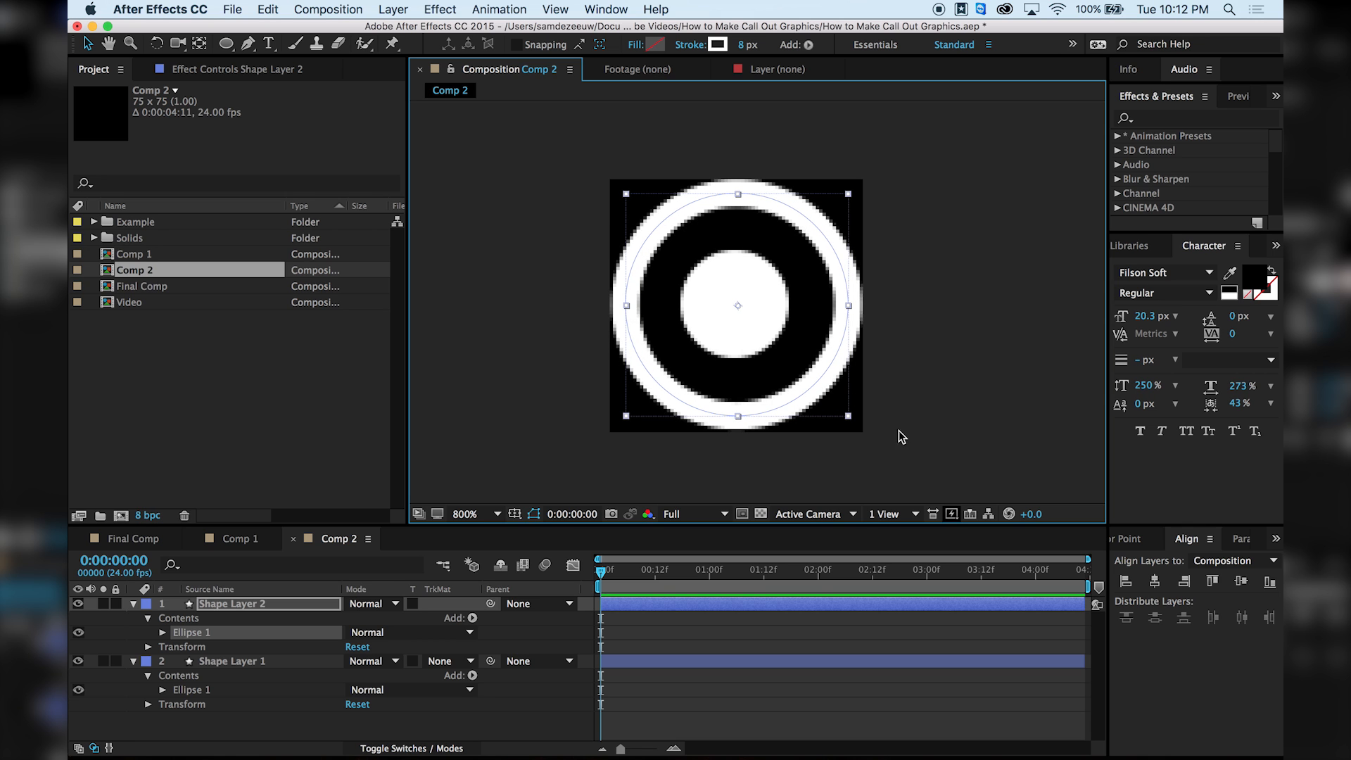
click(1134, 538)
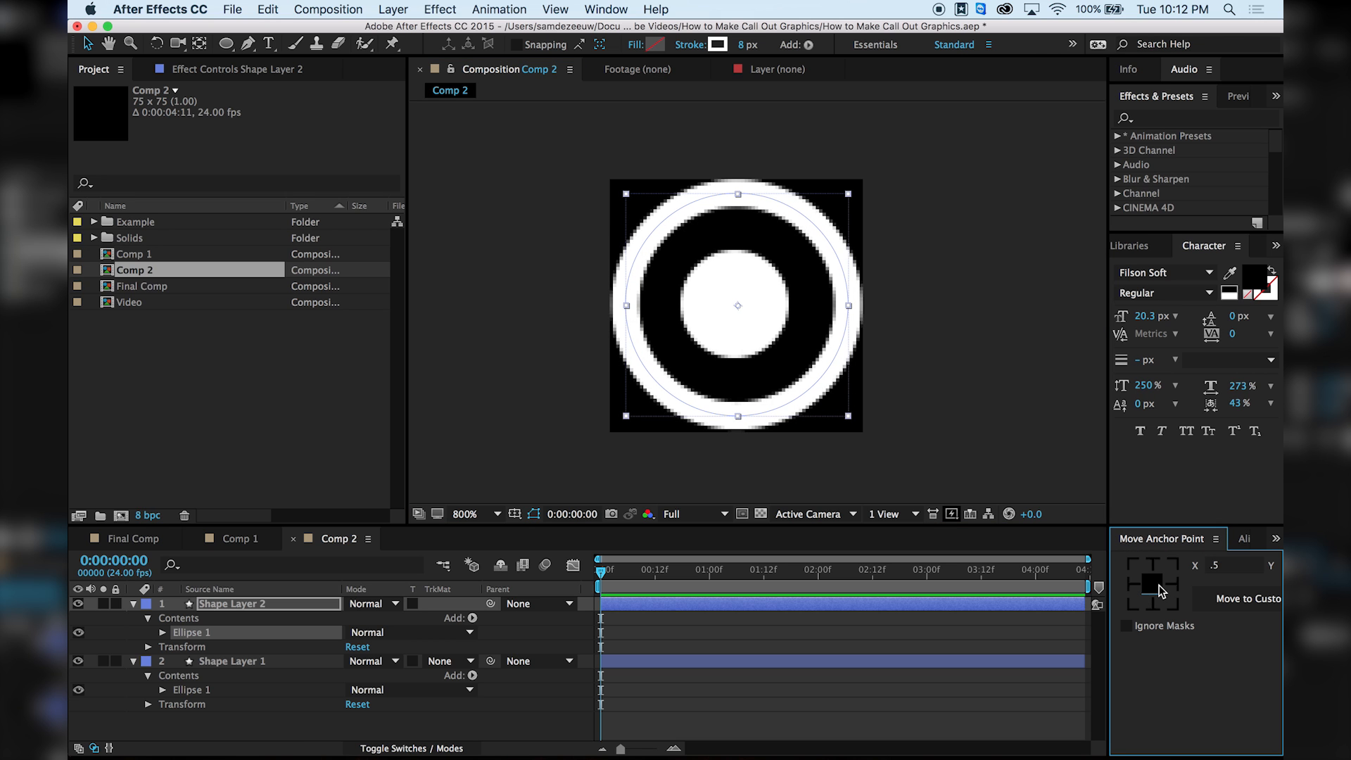
click(971, 461)
click(846, 342)
click(1131, 570)
click(1151, 584)
click(1239, 539)
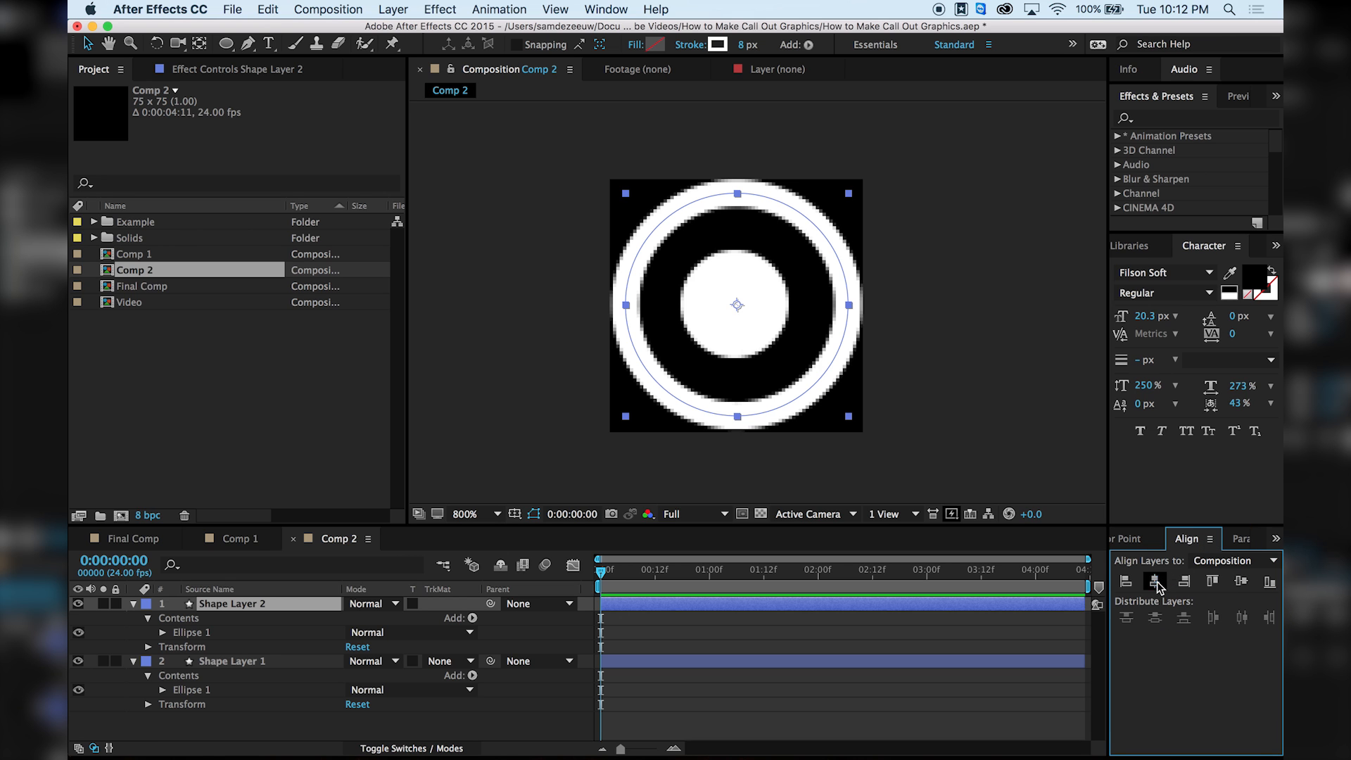
click(1154, 581)
click(1240, 581)
click(928, 384)
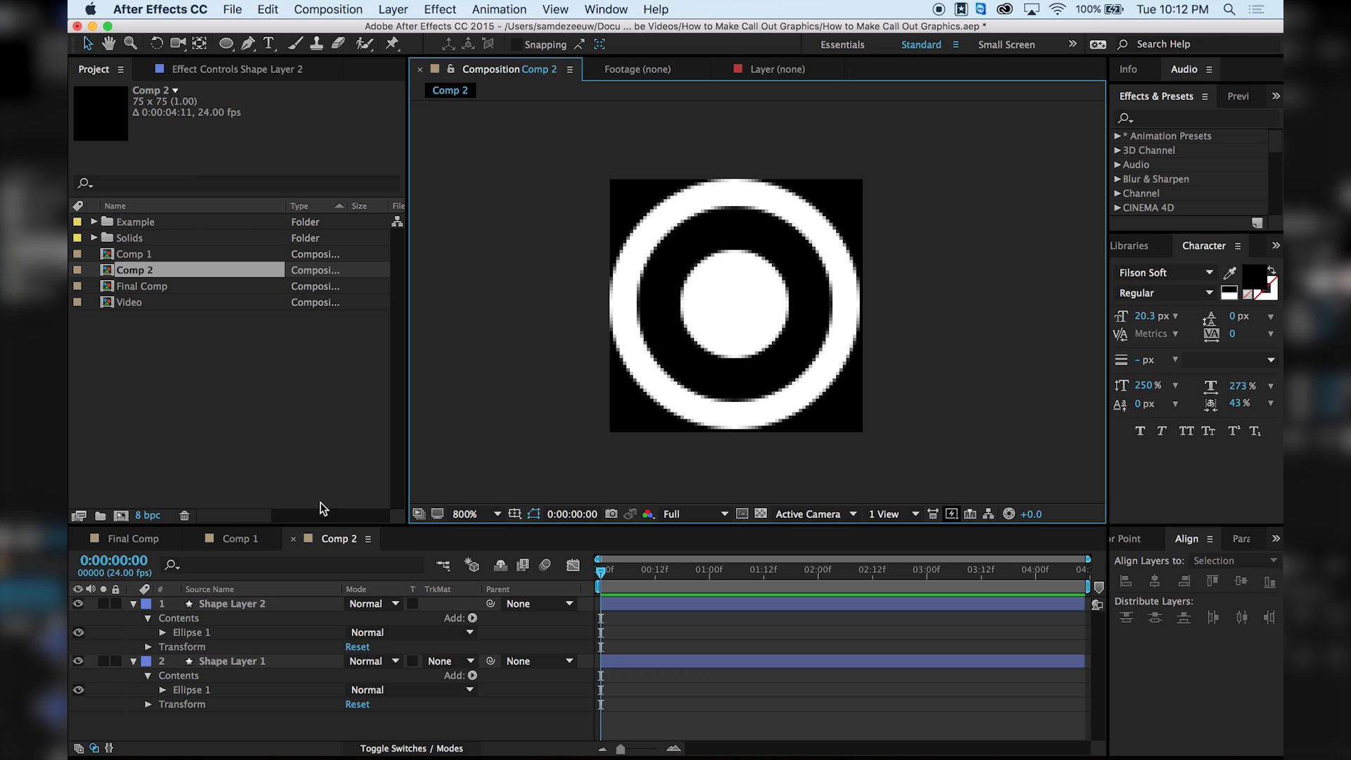
Rename Comp 1 as Title Comp and Comp 2 as Target Comp.
key(Return)
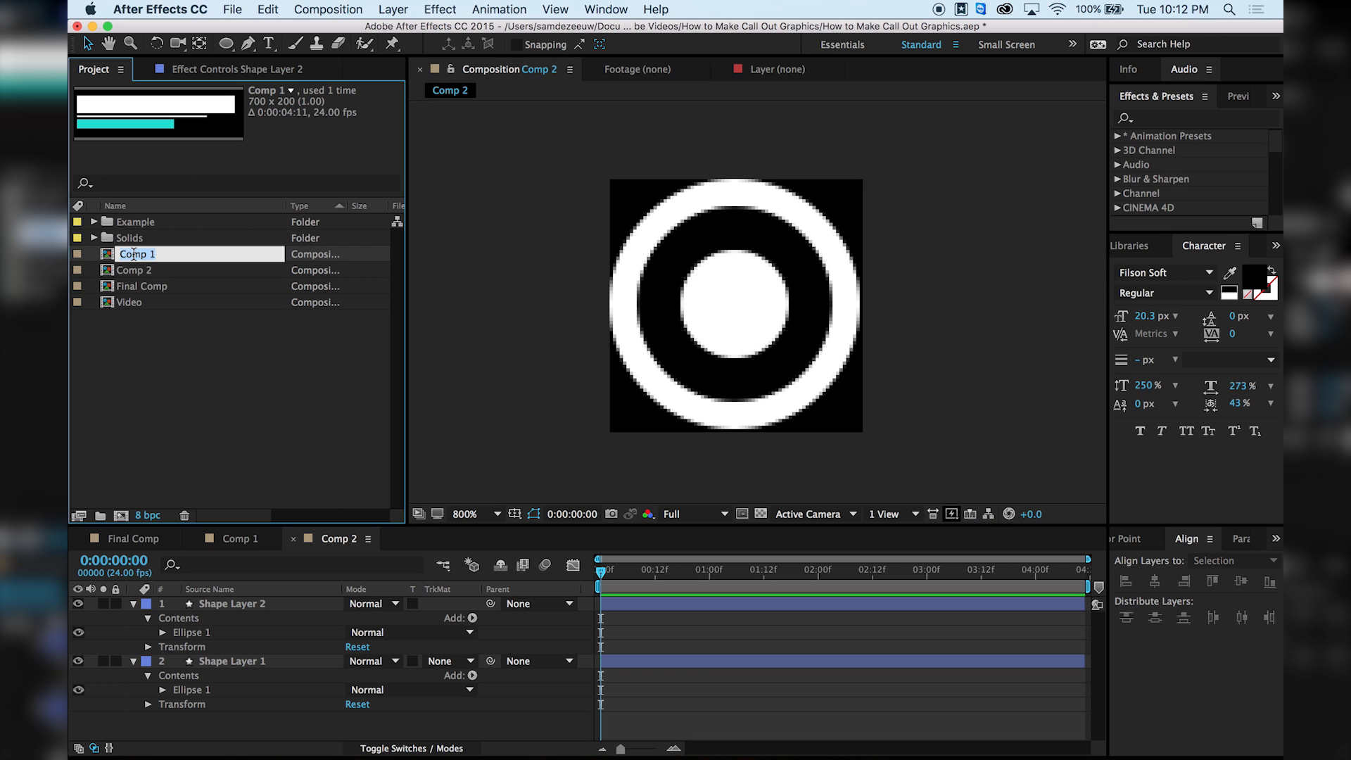
text(Title Comp)
key(Return)
click(149, 252)
key(Return)
text(Target Com)
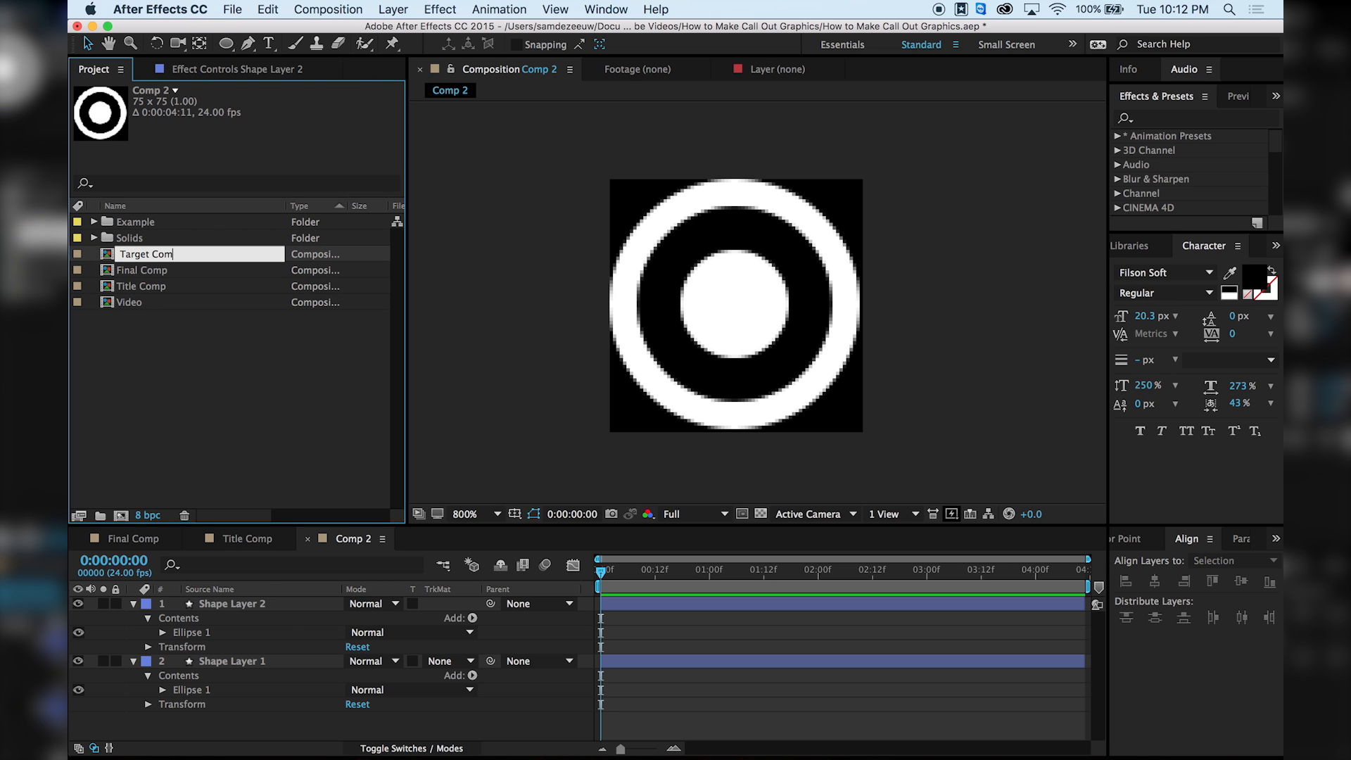
text(p)
key(Return)
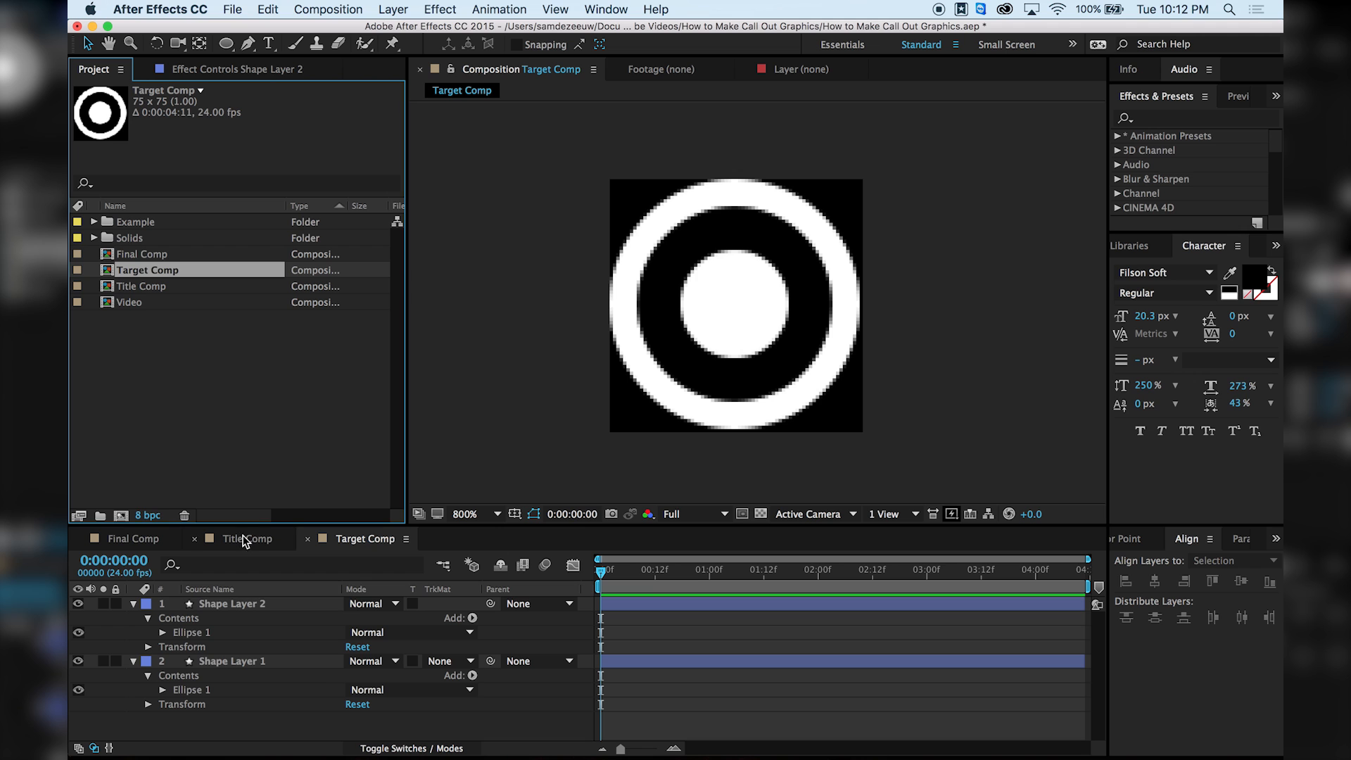
Add Target Comp as the top layer of Final Comp and position it over the phone's camera lenses.
click(128, 539)
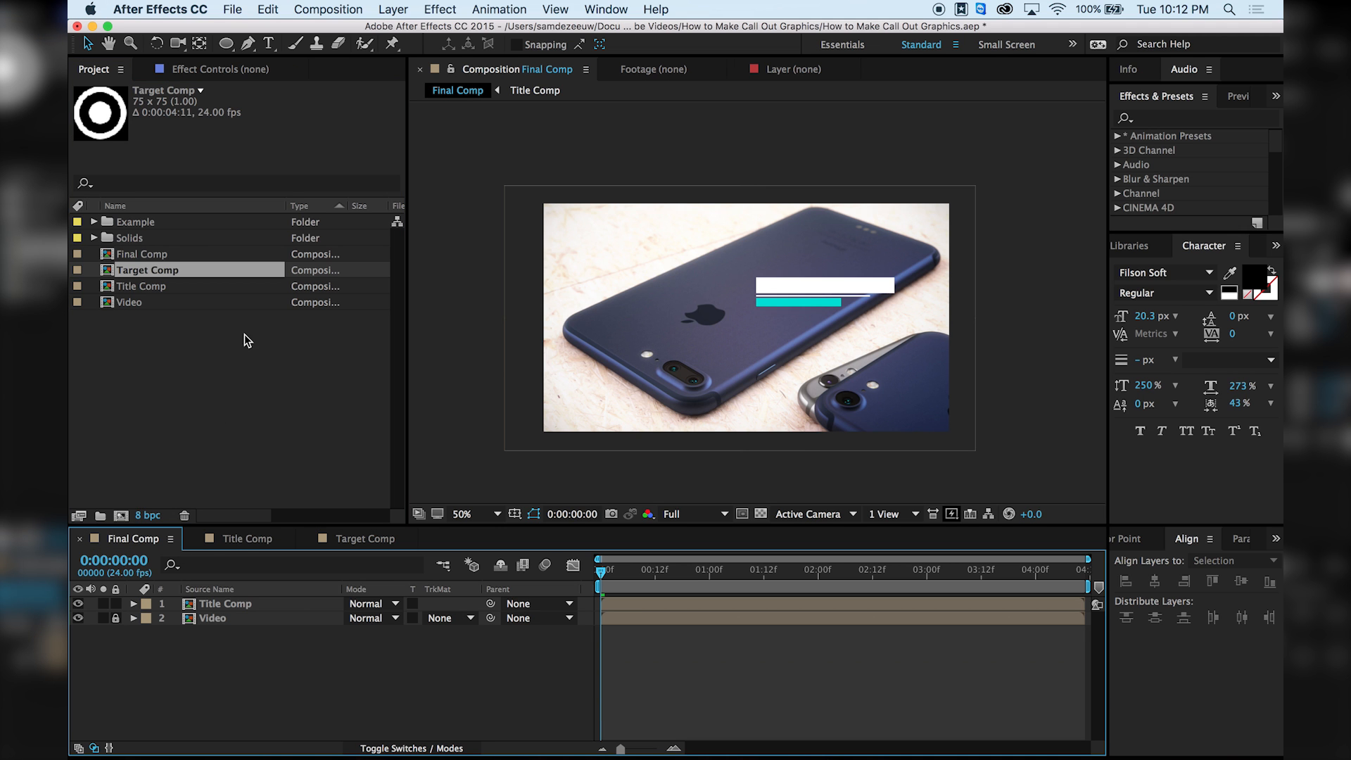
drag(135, 272, 238, 613)
scroll(746, 339, up, 2)
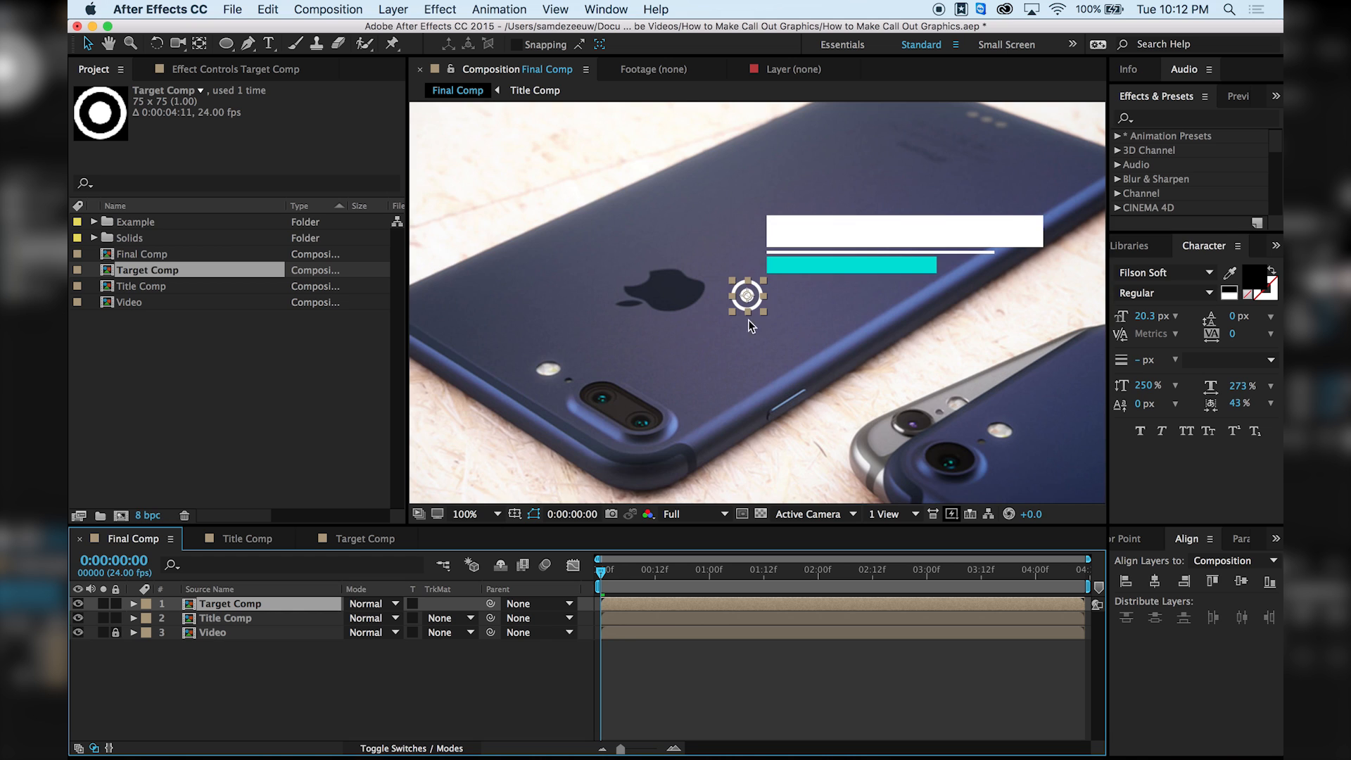
drag(751, 299, 632, 415)
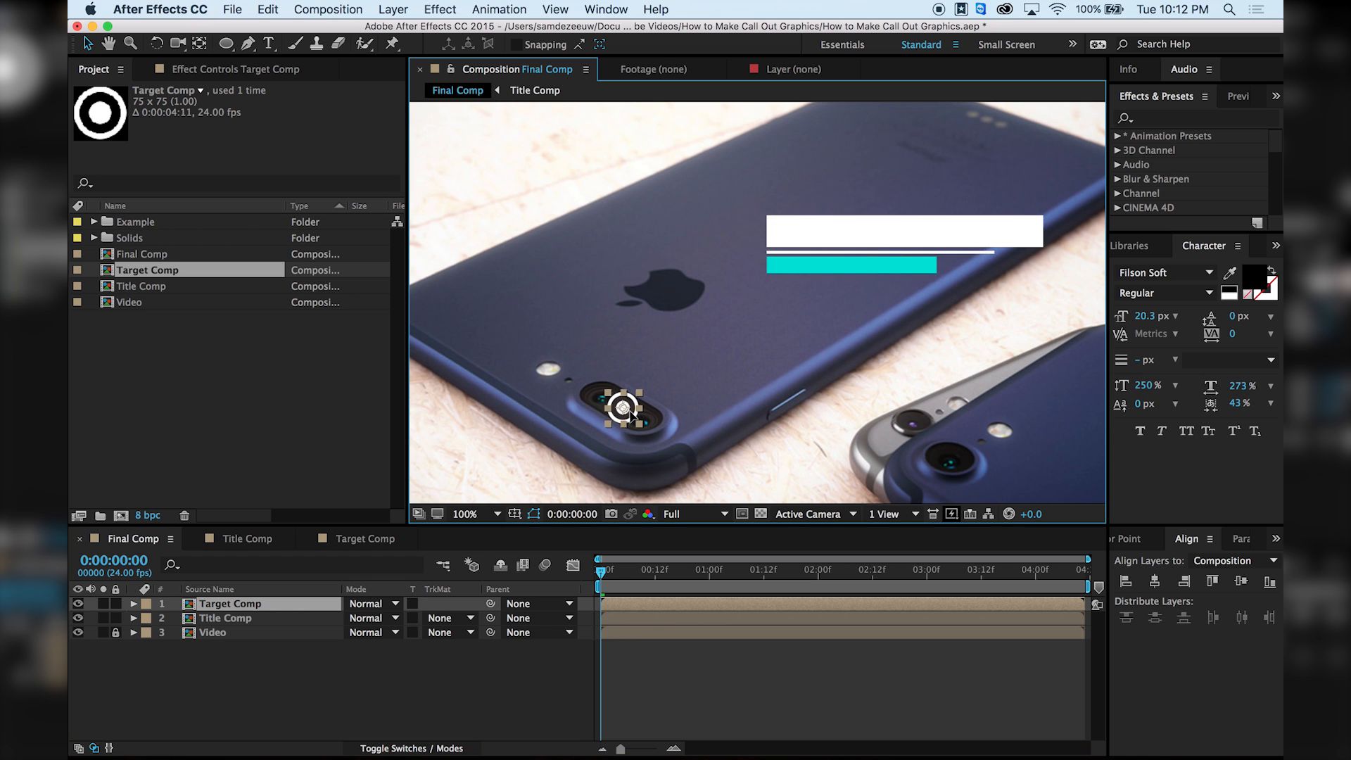
click(622, 426)
click(484, 690)
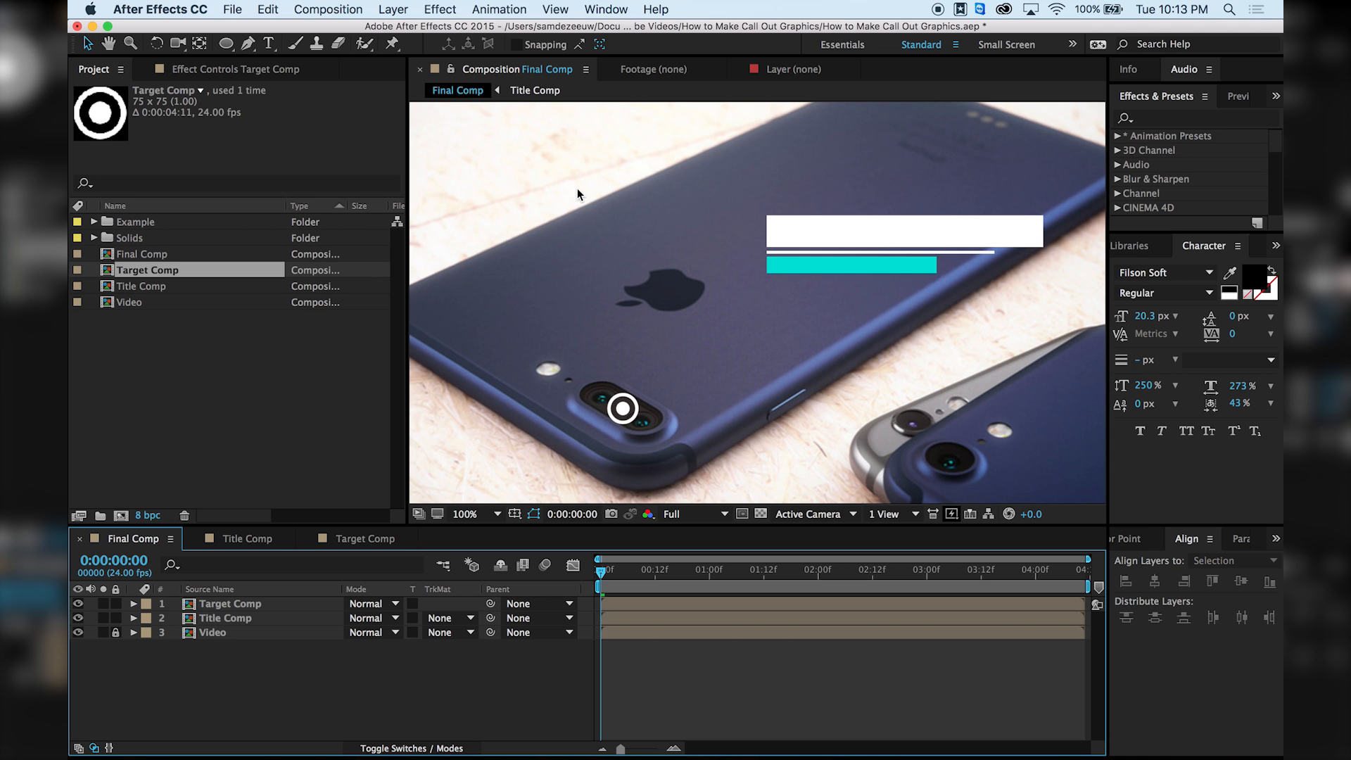
Create a white 1920 x 1080 px solid layer in Final Comp.
click(392, 9)
mouse_move(412, 31)
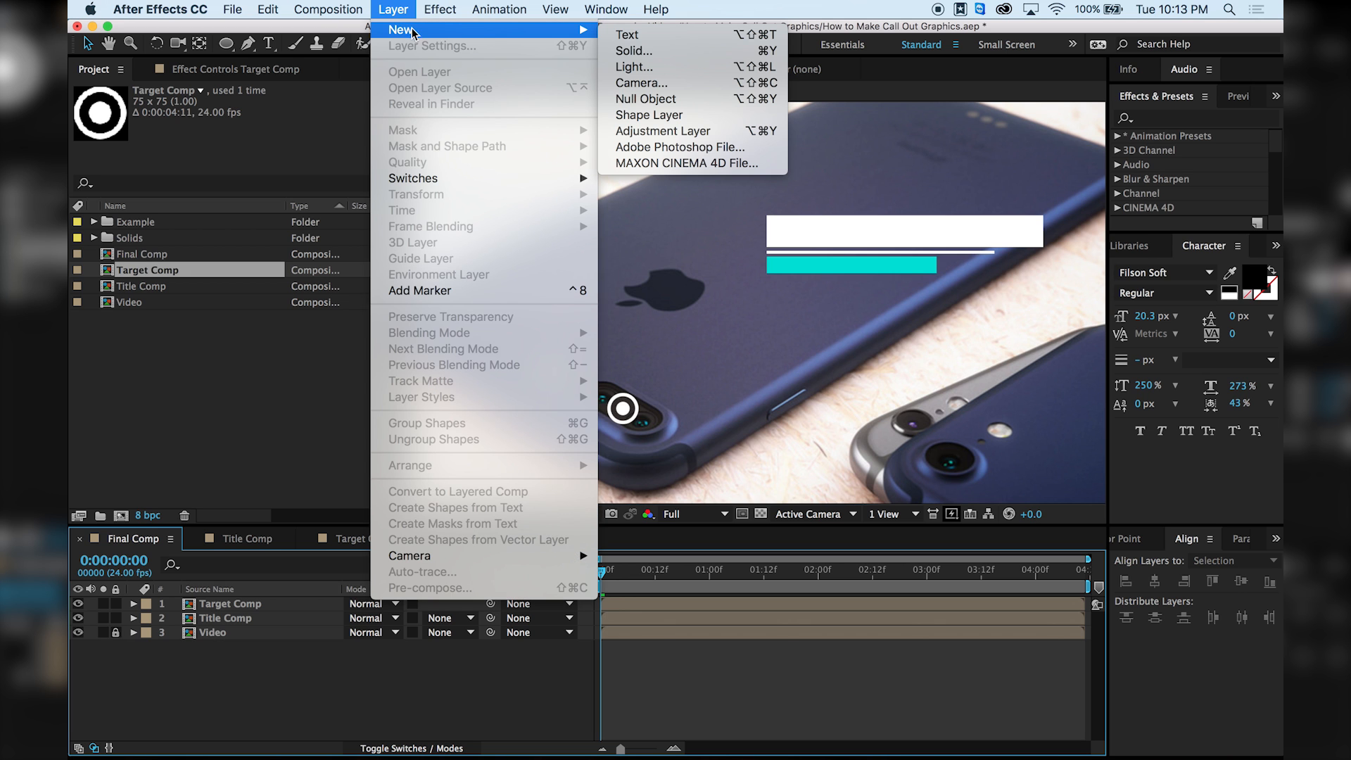
click(634, 51)
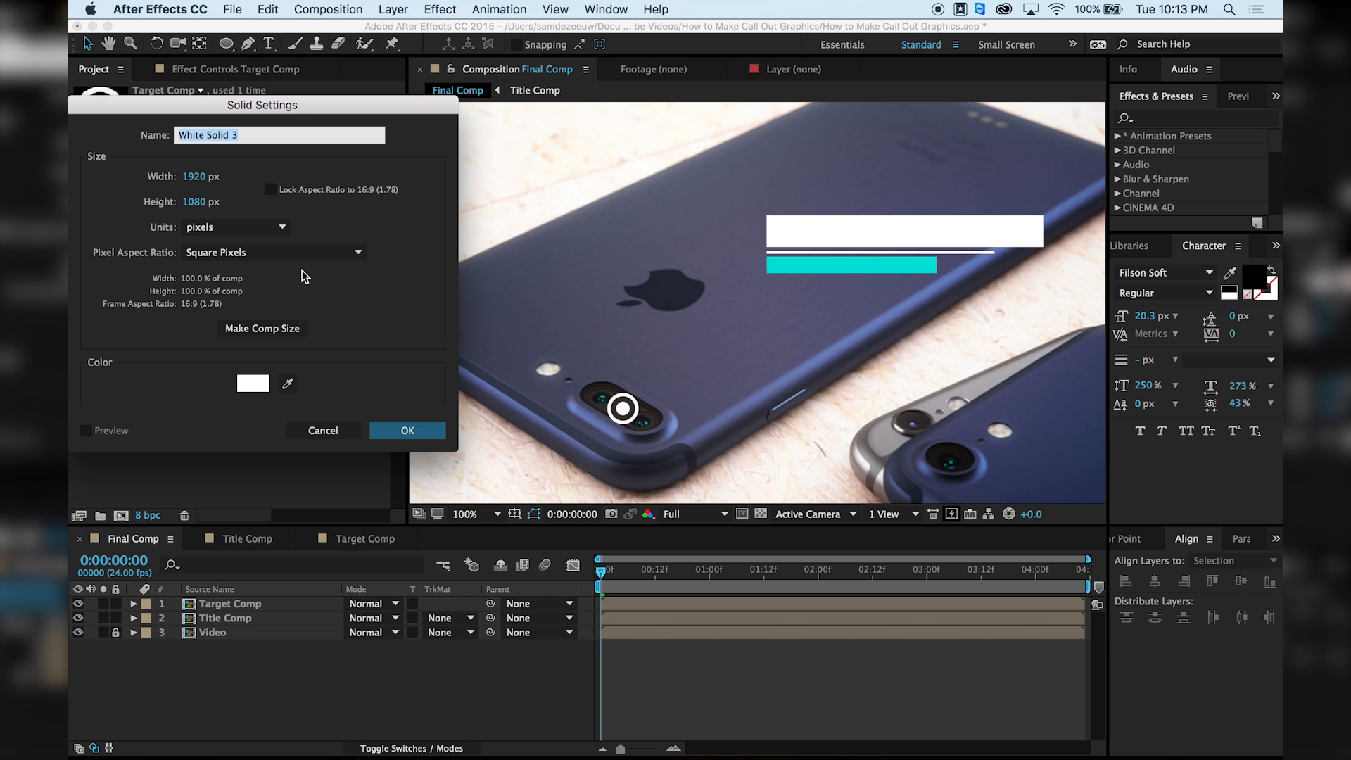
click(253, 383)
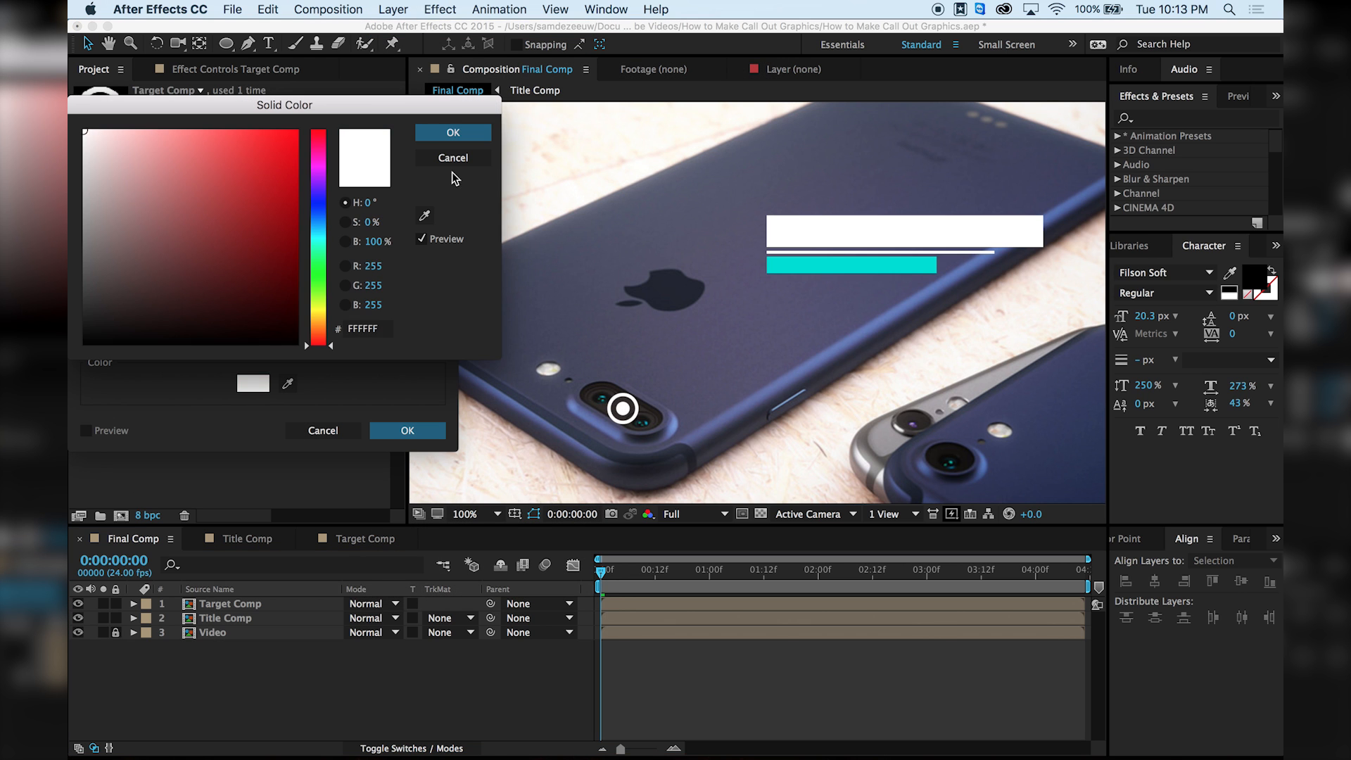
click(464, 132)
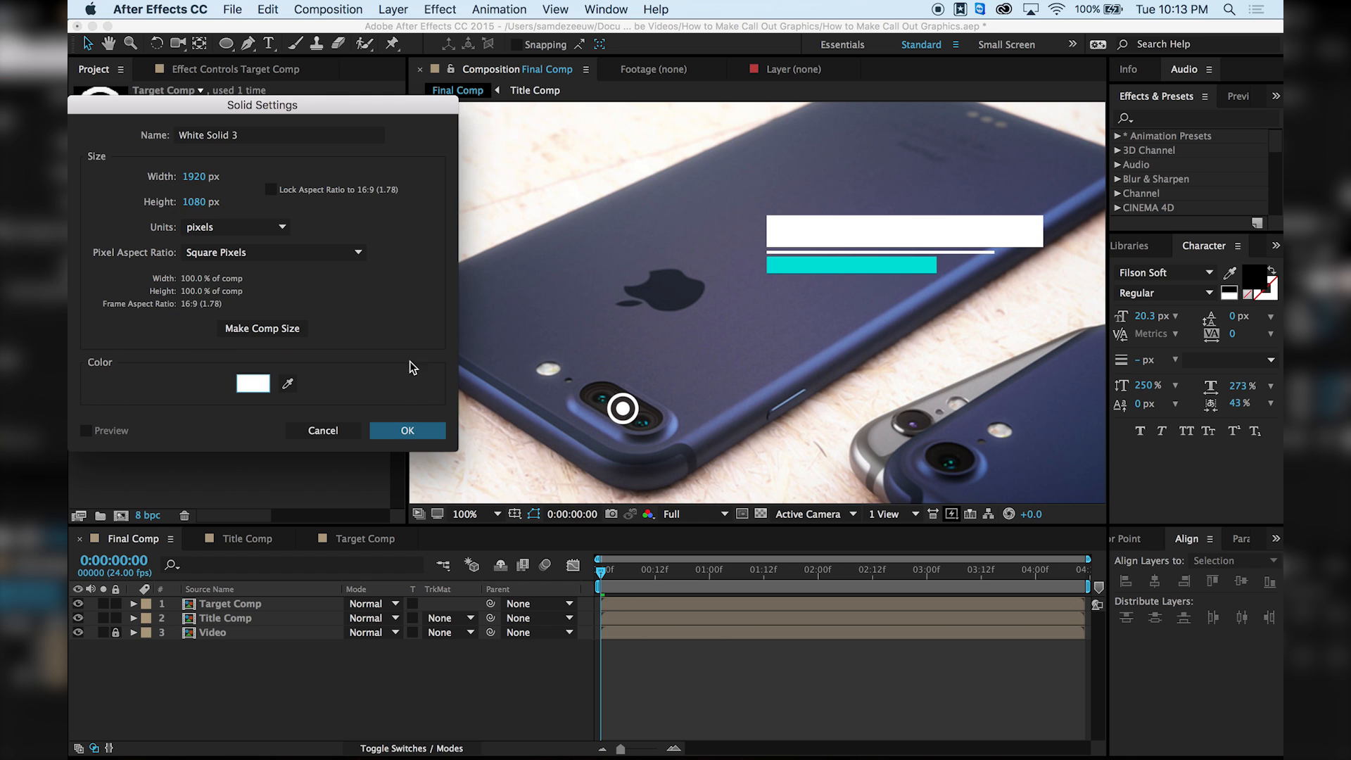
click(408, 431)
Find the Beam effect and apply it to the new white solid.
key(comma)
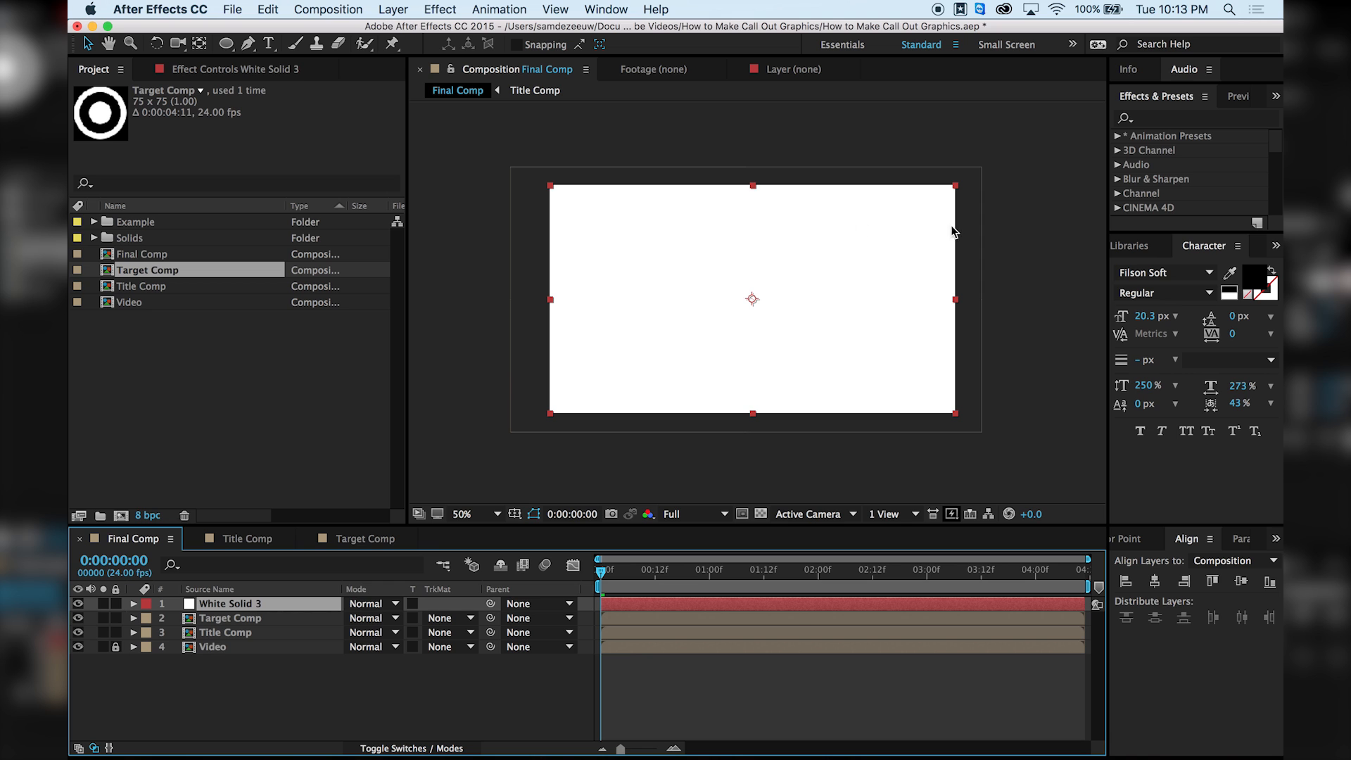
click(1173, 120)
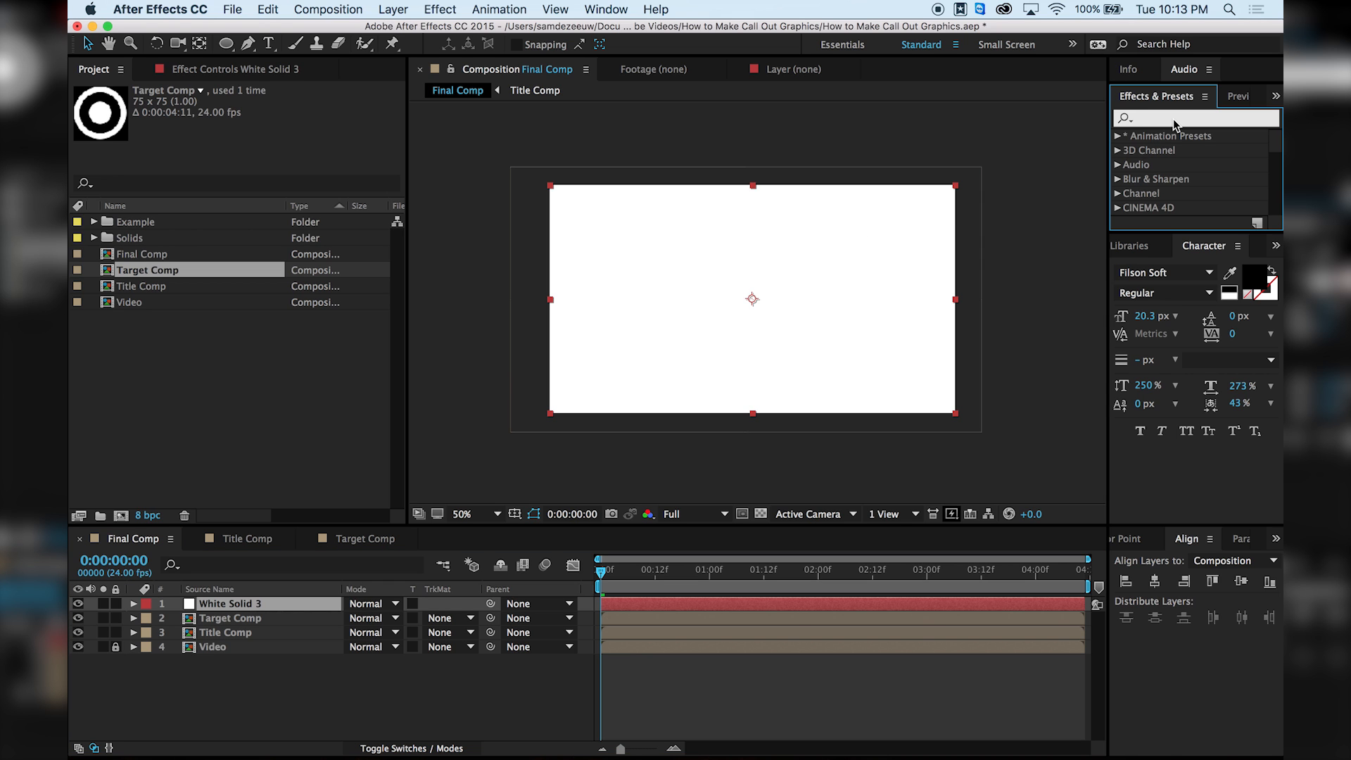
text(beam)
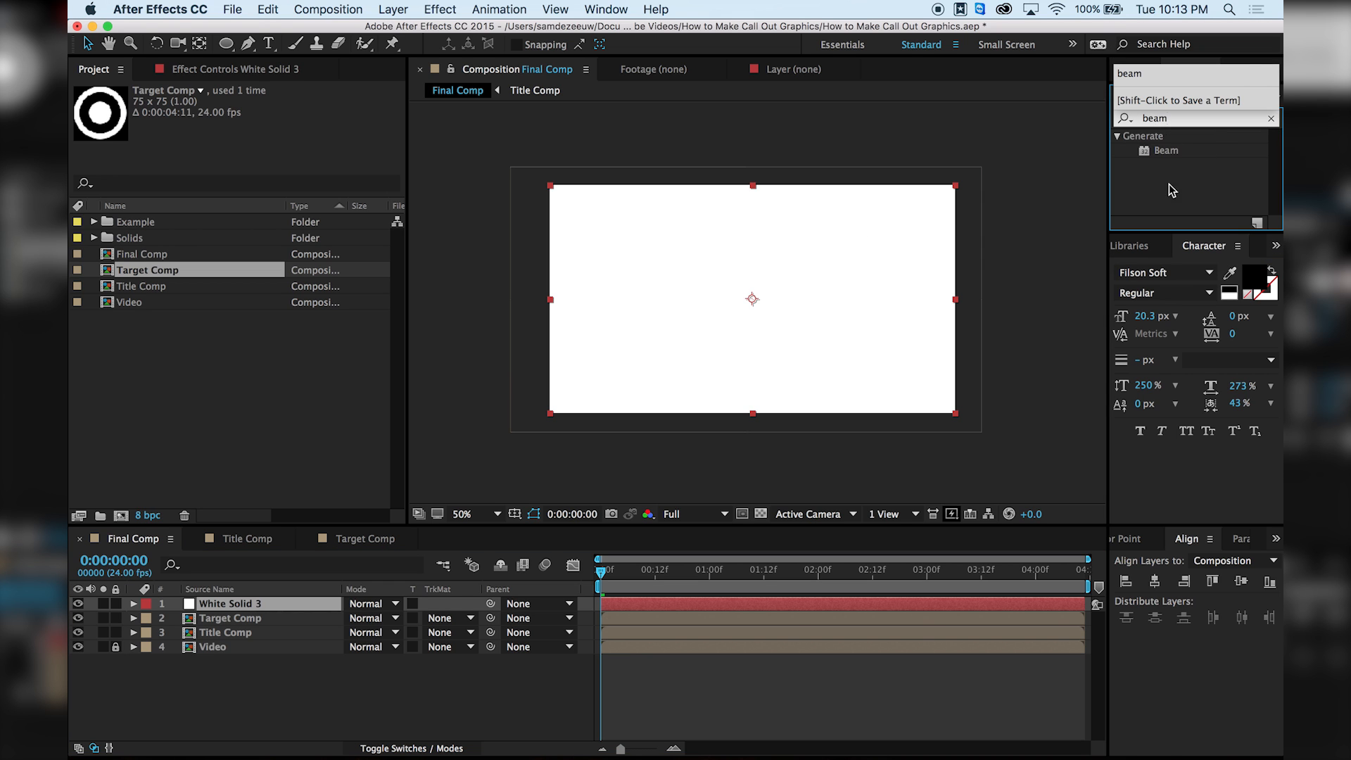
drag(1161, 149, 649, 283)
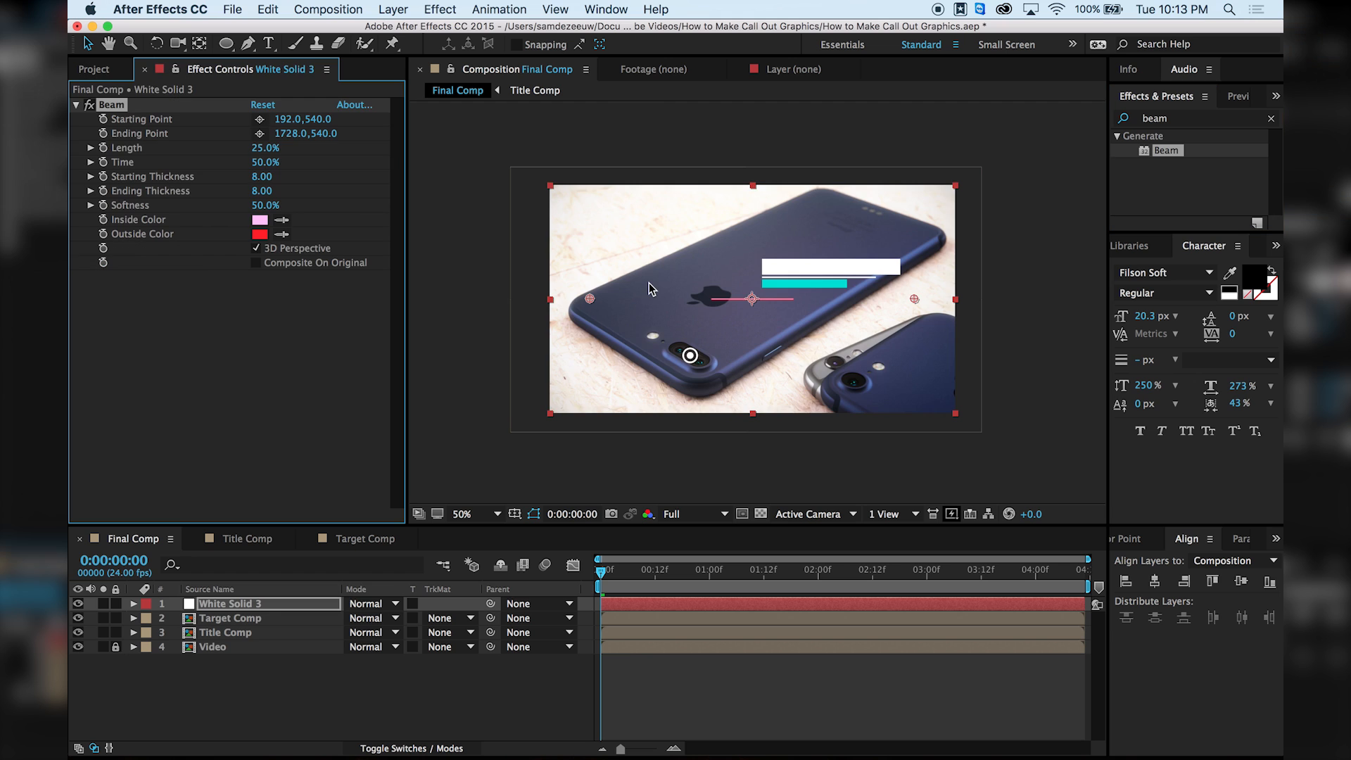
Rename the white solid layer as Connecting Line.
click(251, 605)
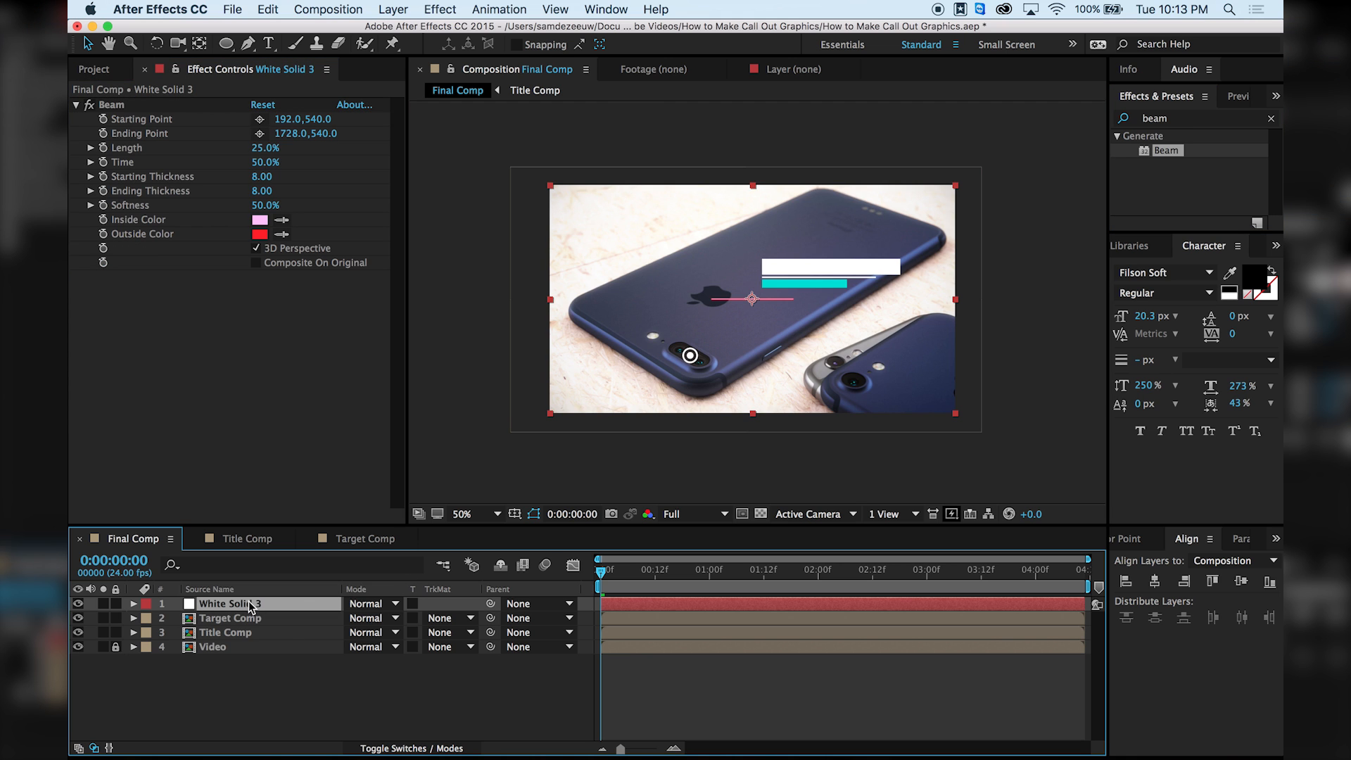
key(Return)
text(Conn)
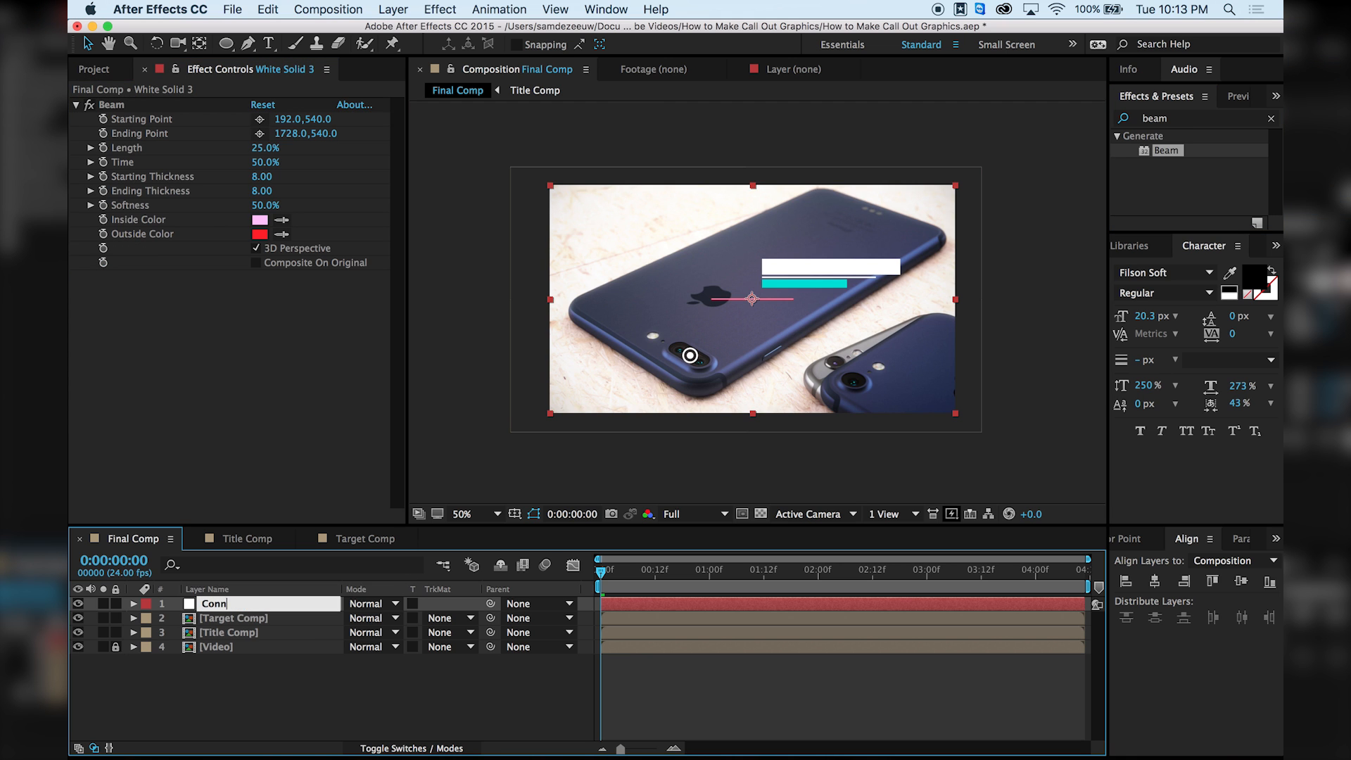
text(ecting Line)
key(Return)
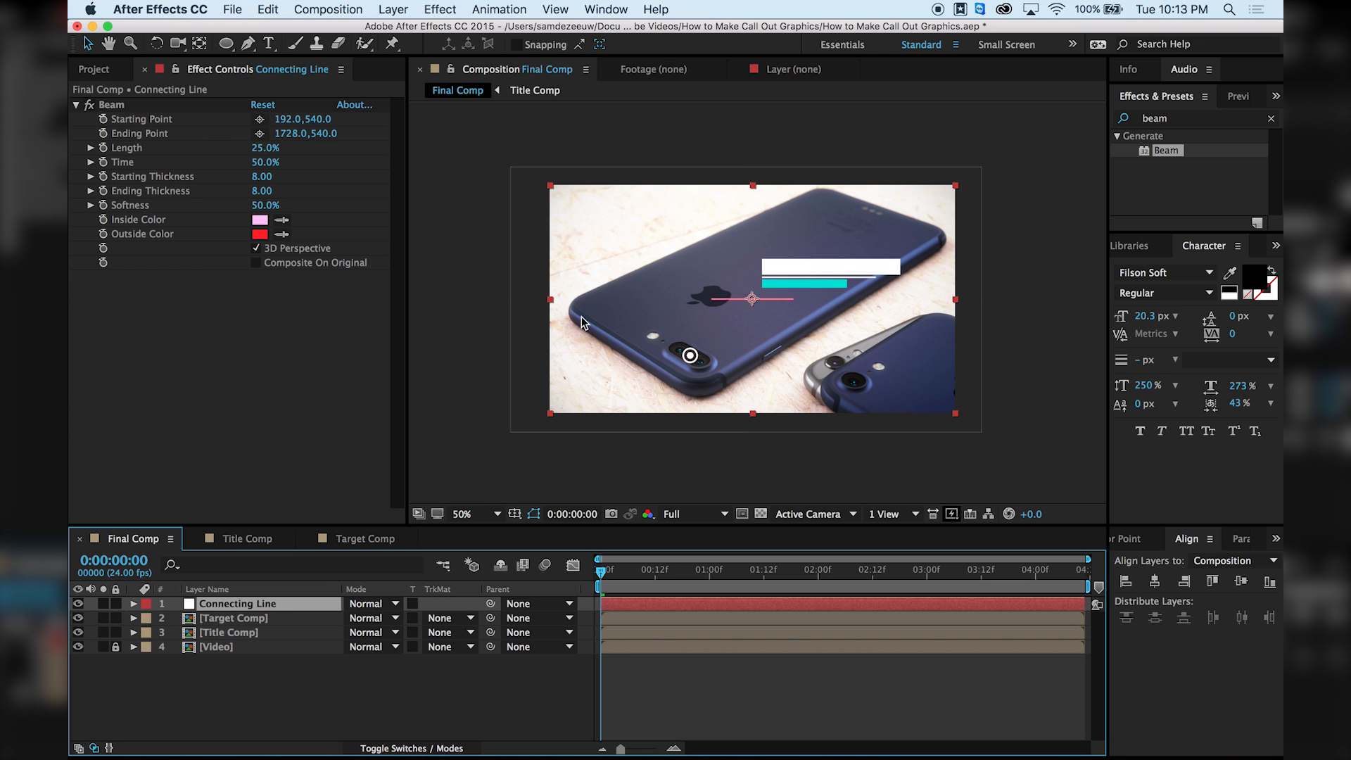
Set the beam's outside and inside colors to white and its softness to 0%.
key(slash)
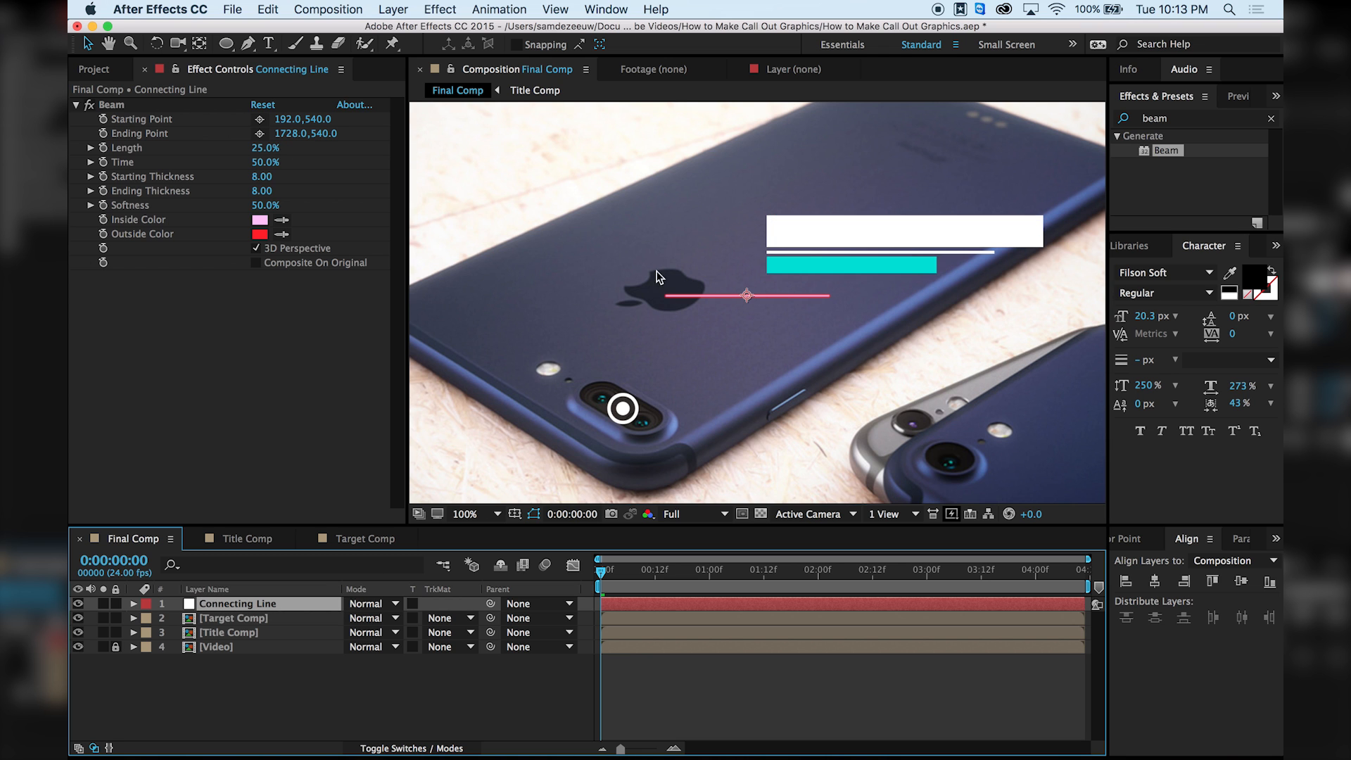
click(260, 235)
drag(250, 232, 163, 116)
click(452, 133)
click(259, 220)
drag(252, 190, 84, 131)
click(471, 134)
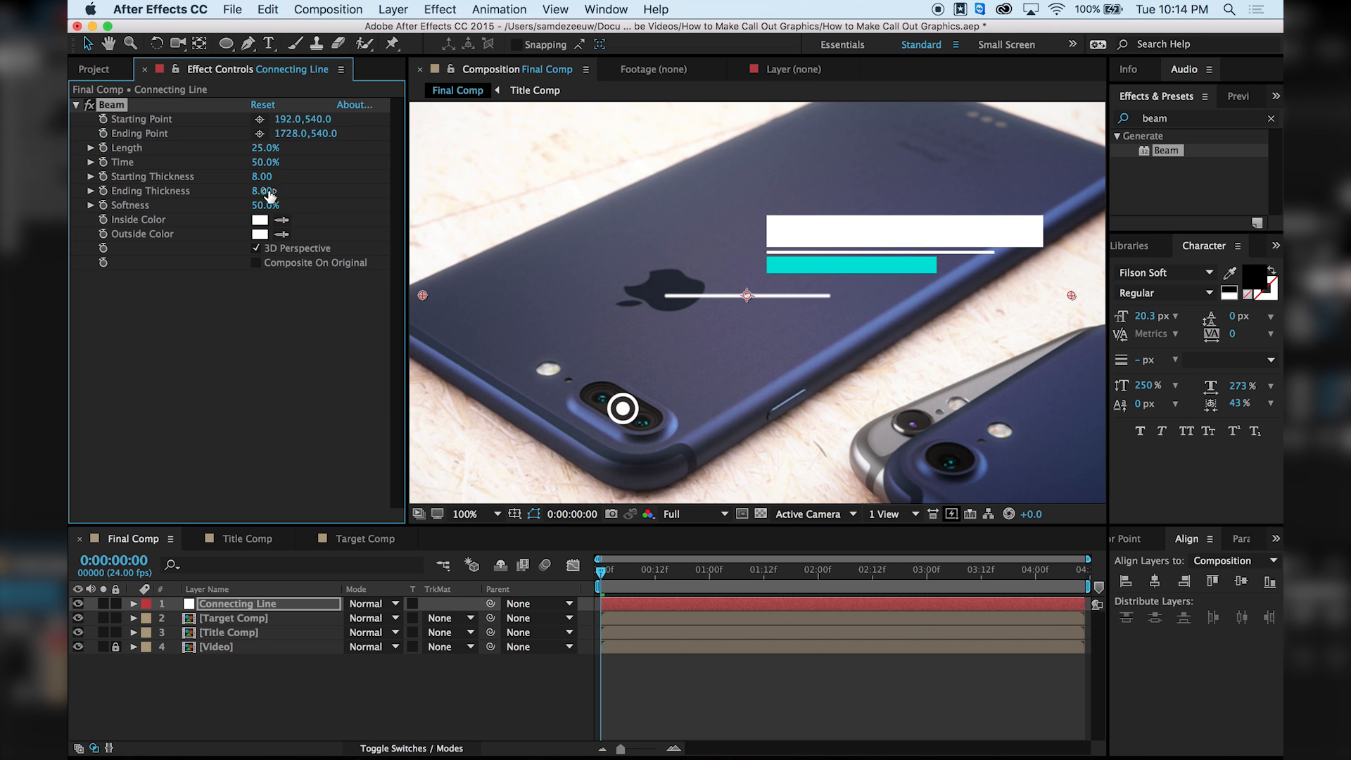
drag(265, 205, 70, 206)
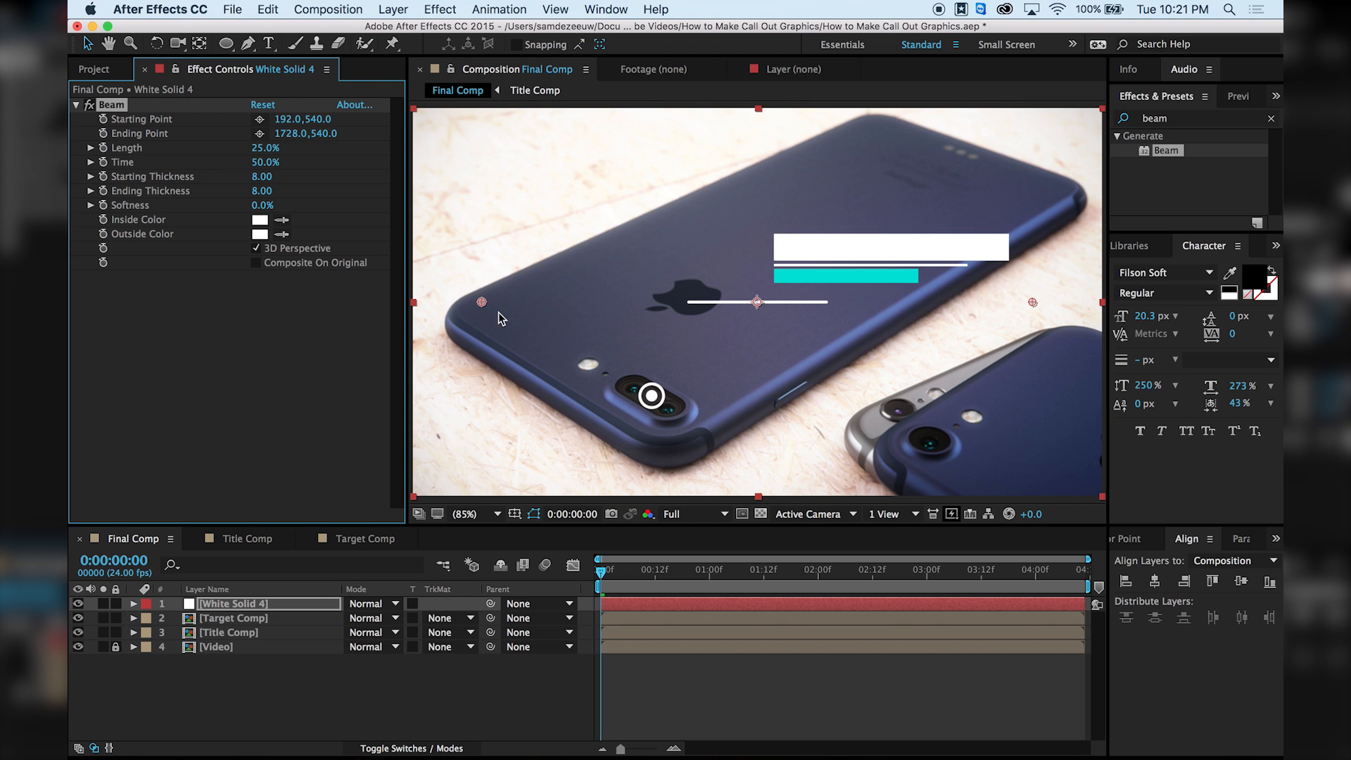
Place the beam's starting point at 295.5, 605.9 and ending point at 697.4, 349.4, and set its length to 100%.
drag(484, 306, 515, 232)
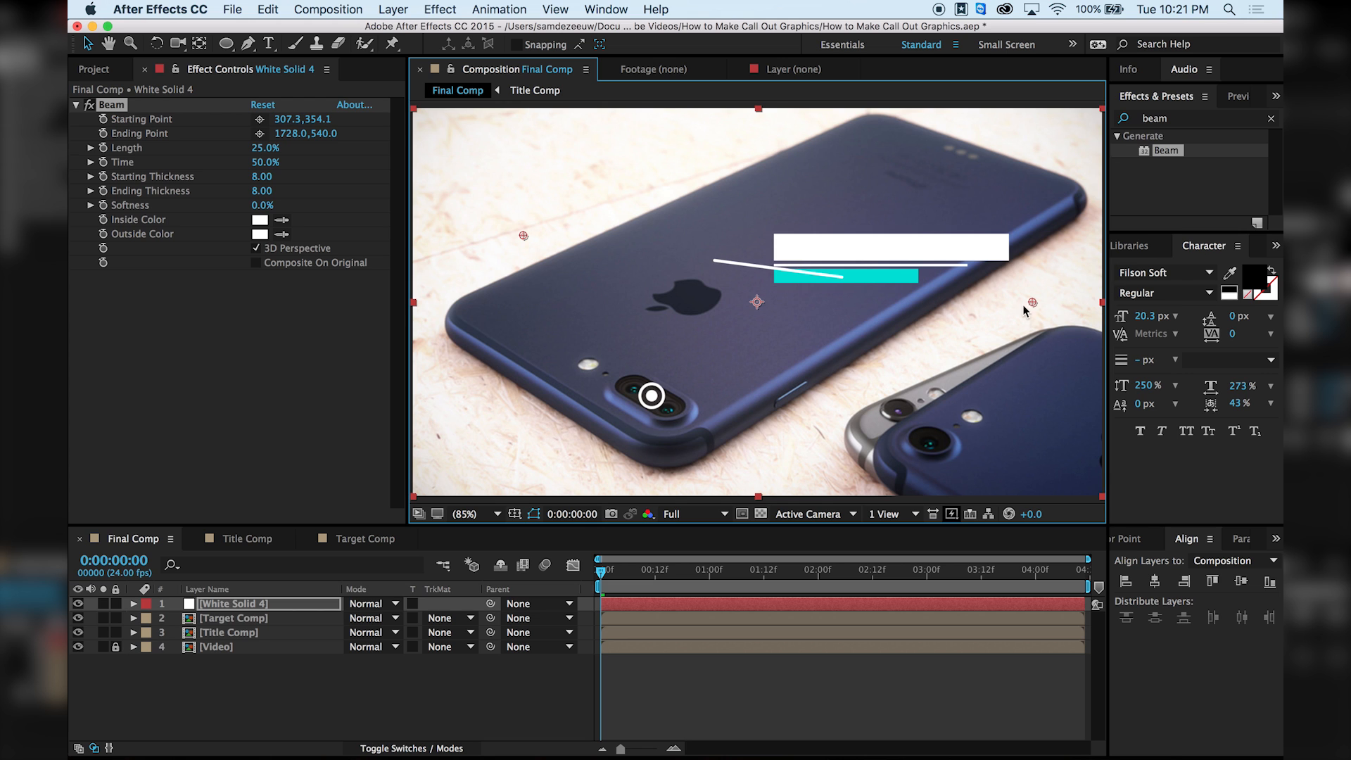
drag(1032, 303, 804, 408)
drag(524, 237, 651, 396)
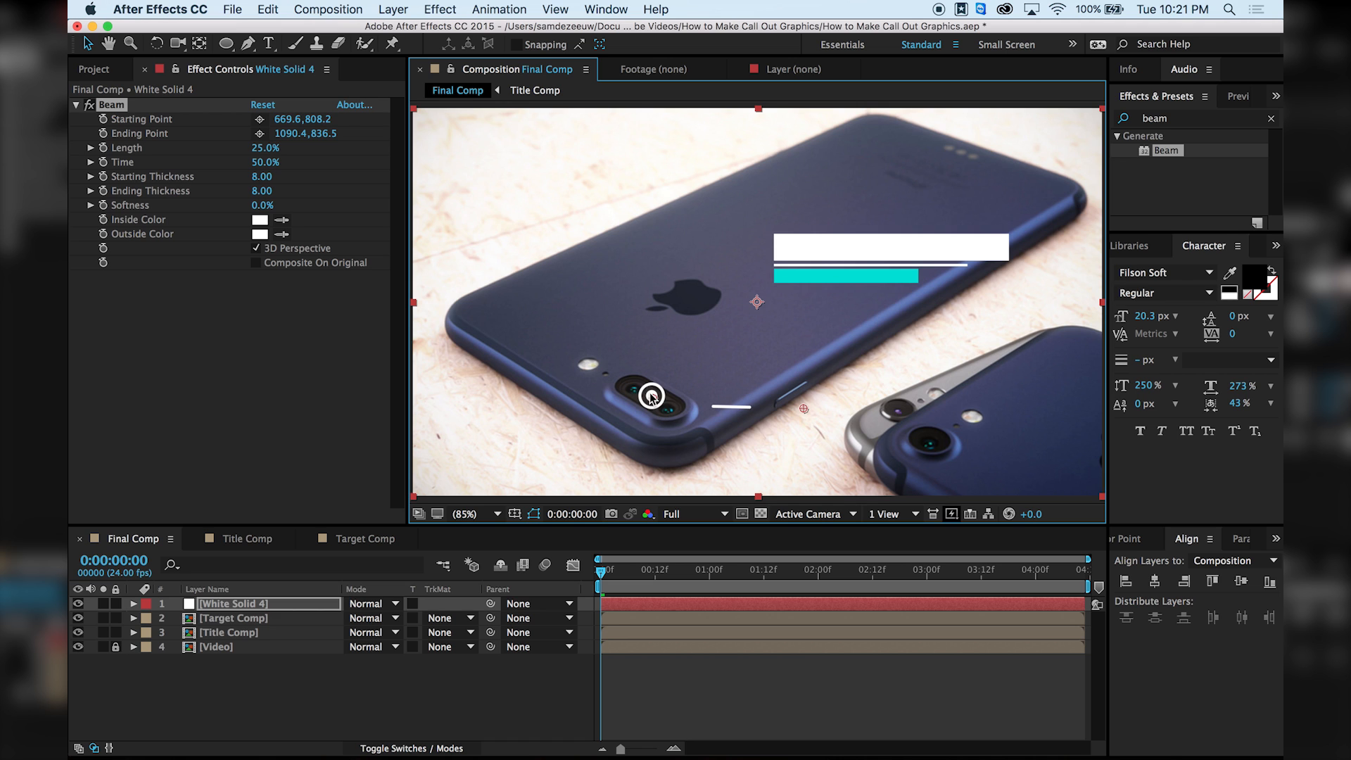
drag(805, 407, 662, 233)
drag(650, 398, 518, 327)
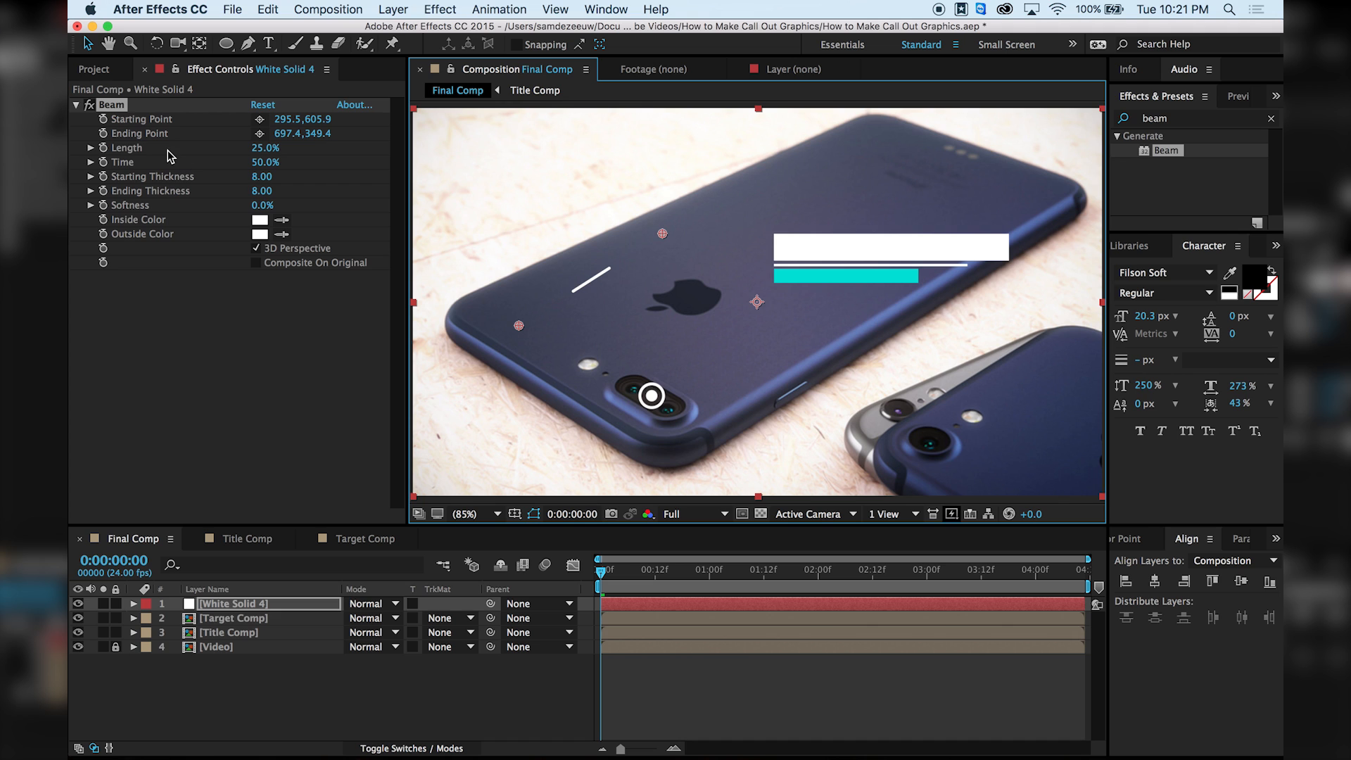
drag(264, 148, 419, 149)
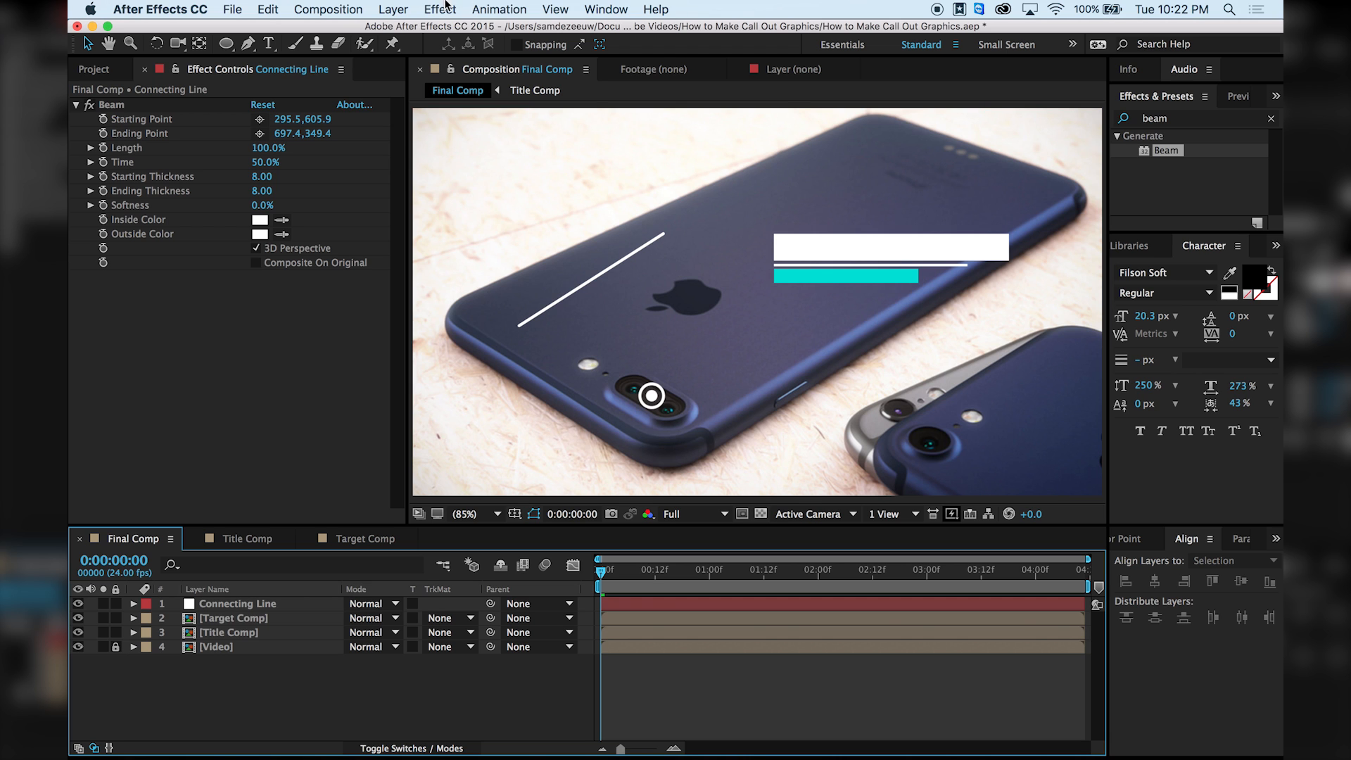
Add a null object to Final Comp and rename it Target Null.
click(392, 9)
mouse_move(568, 29)
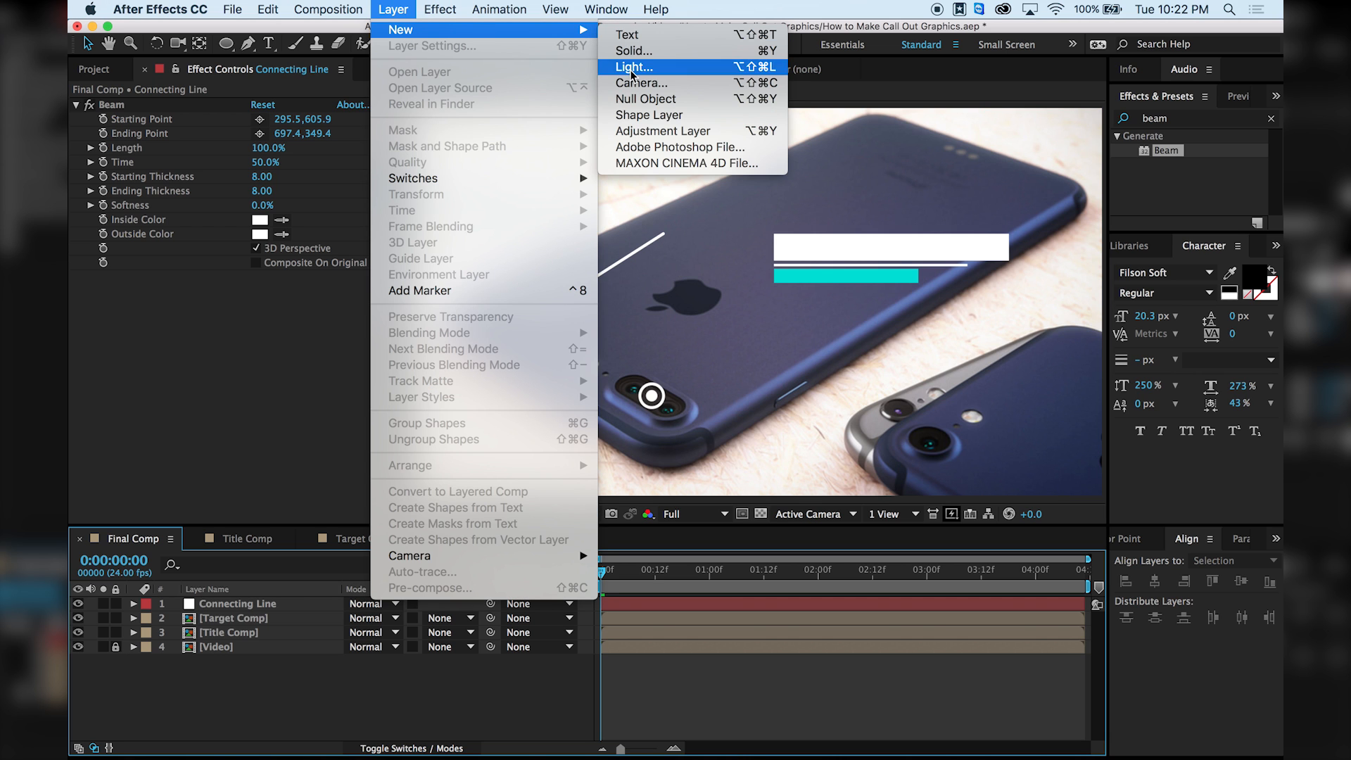
click(646, 99)
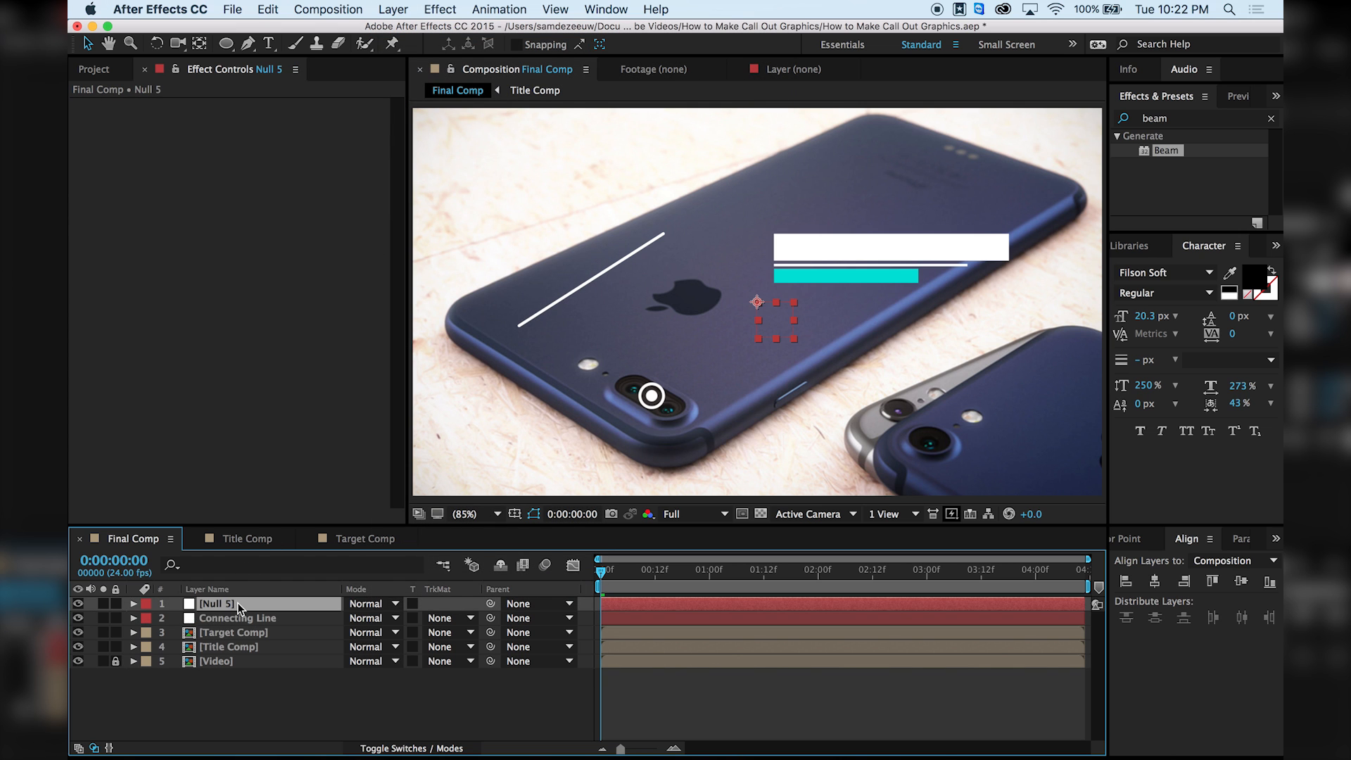
key(Return)
text(Targ)
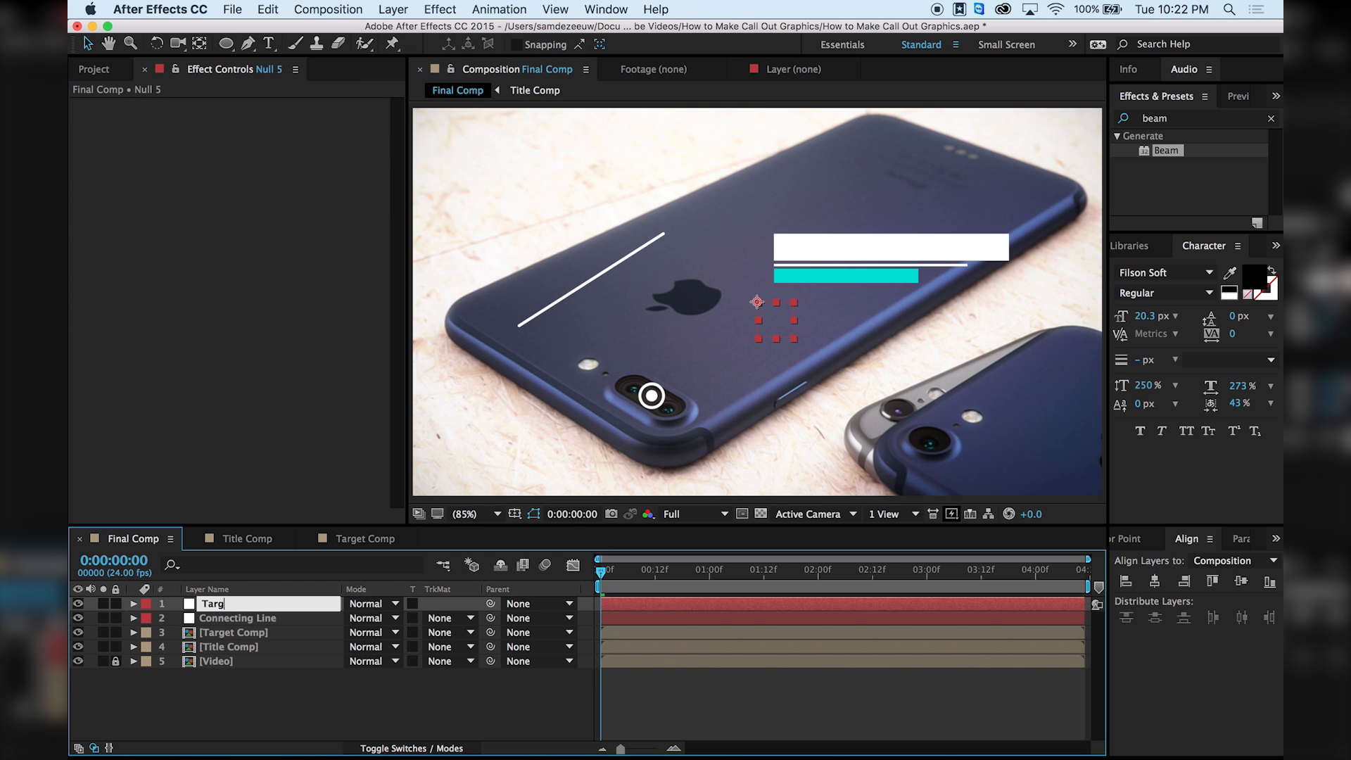
text(et Null)
key(Return)
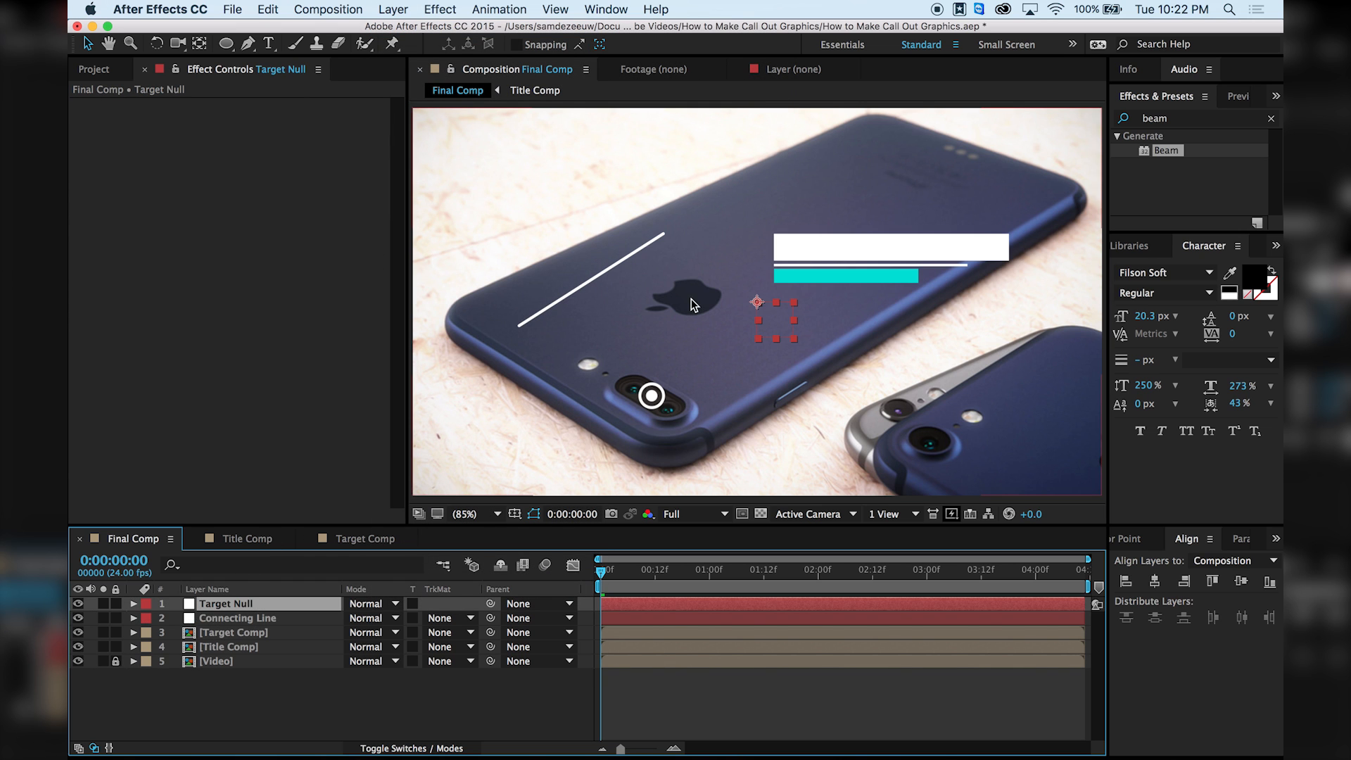
Center Target Null on the target marker, parent Target Comp to it, and test the link by nudging the null.
drag(775, 306, 670, 415)
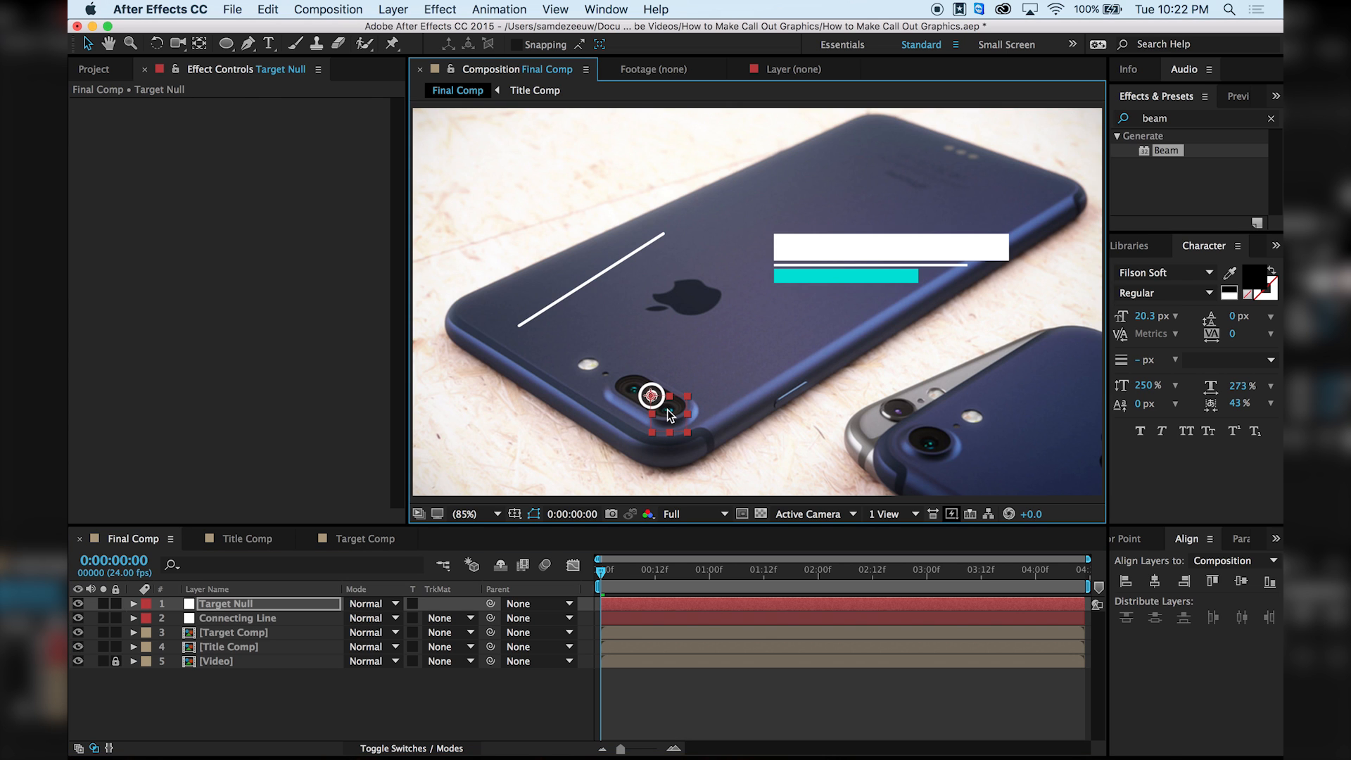
click(243, 636)
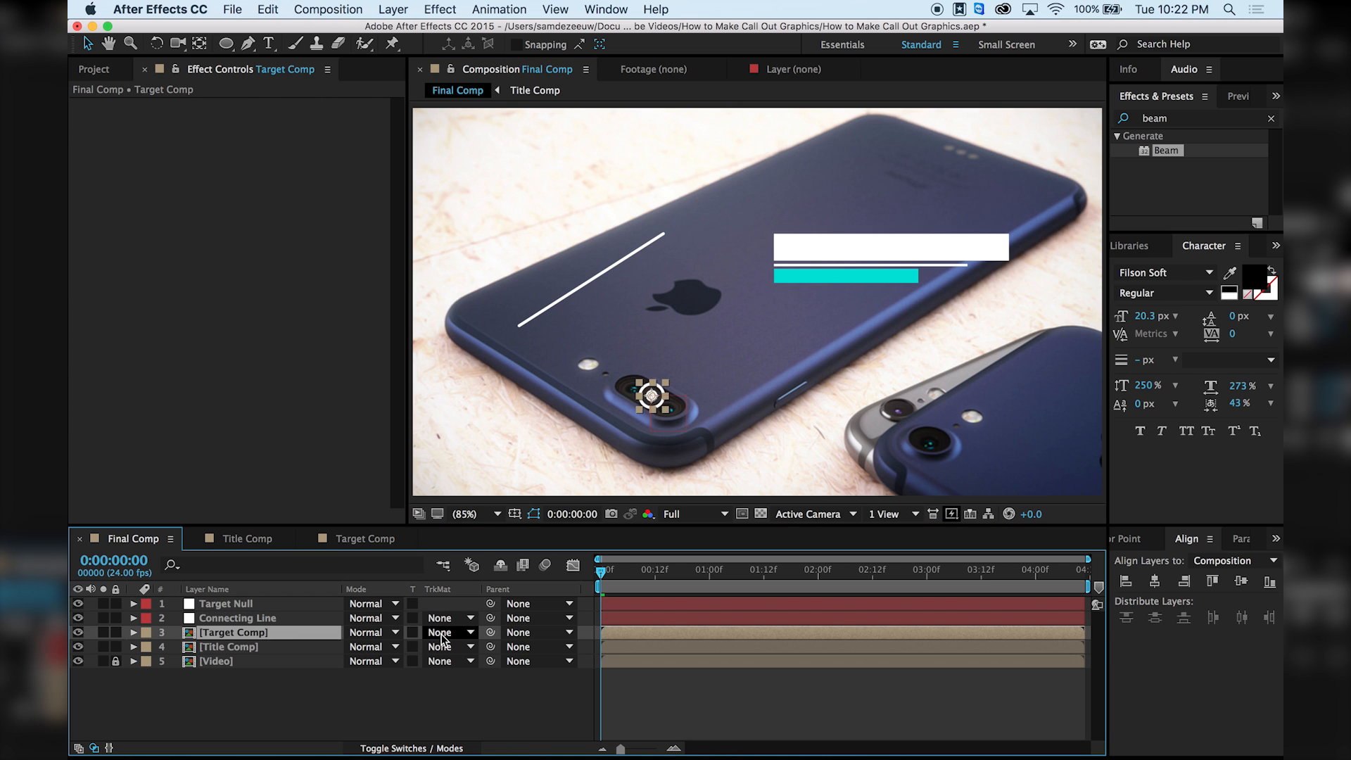
drag(491, 632, 223, 605)
click(307, 604)
mouse_move(668, 420)
mouse_down()
mouse_move(657, 392)
mouse_move(668, 429)
mouse_move(649, 424)
mouse_move(667, 423)
mouse_up()
Duplicate the Target Null layer and rename the copy Title Null.
click(255, 605)
key(super+d)
key(Return)
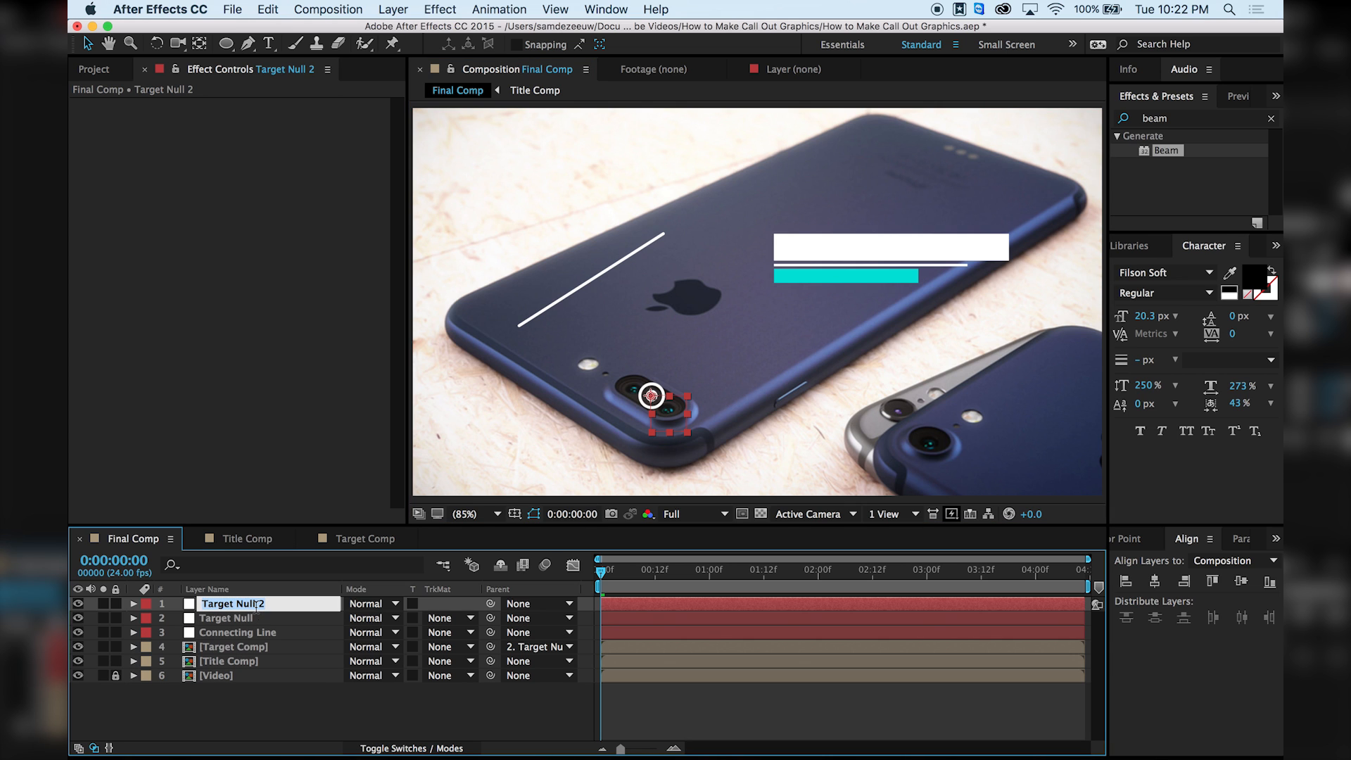
text(Title Null)
key(Return)
Place Title Null at the left end of the title's white line, parent Title Comp to it, and move them slightly up and right.
drag(491, 661, 263, 606)
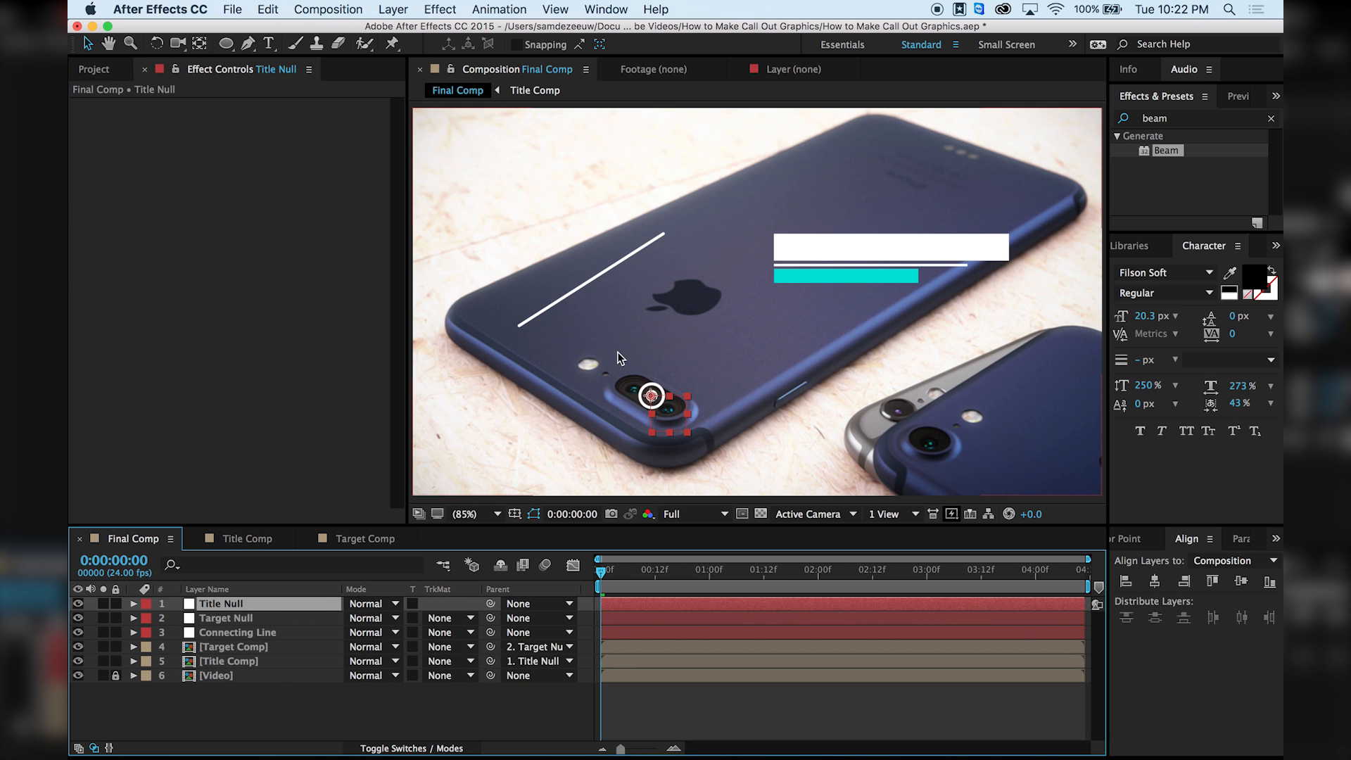
key(super+z)
drag(669, 422, 793, 287)
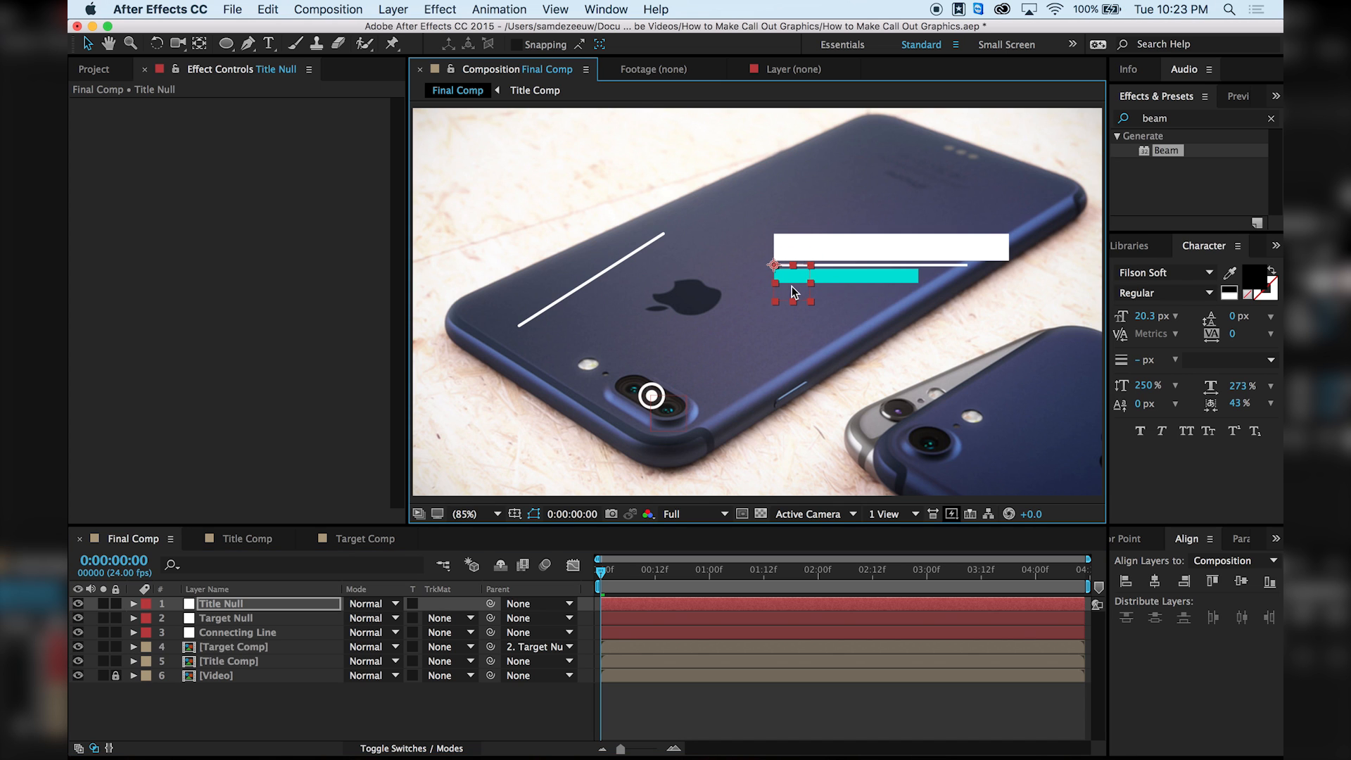
drag(494, 661, 294, 605)
drag(782, 293, 813, 285)
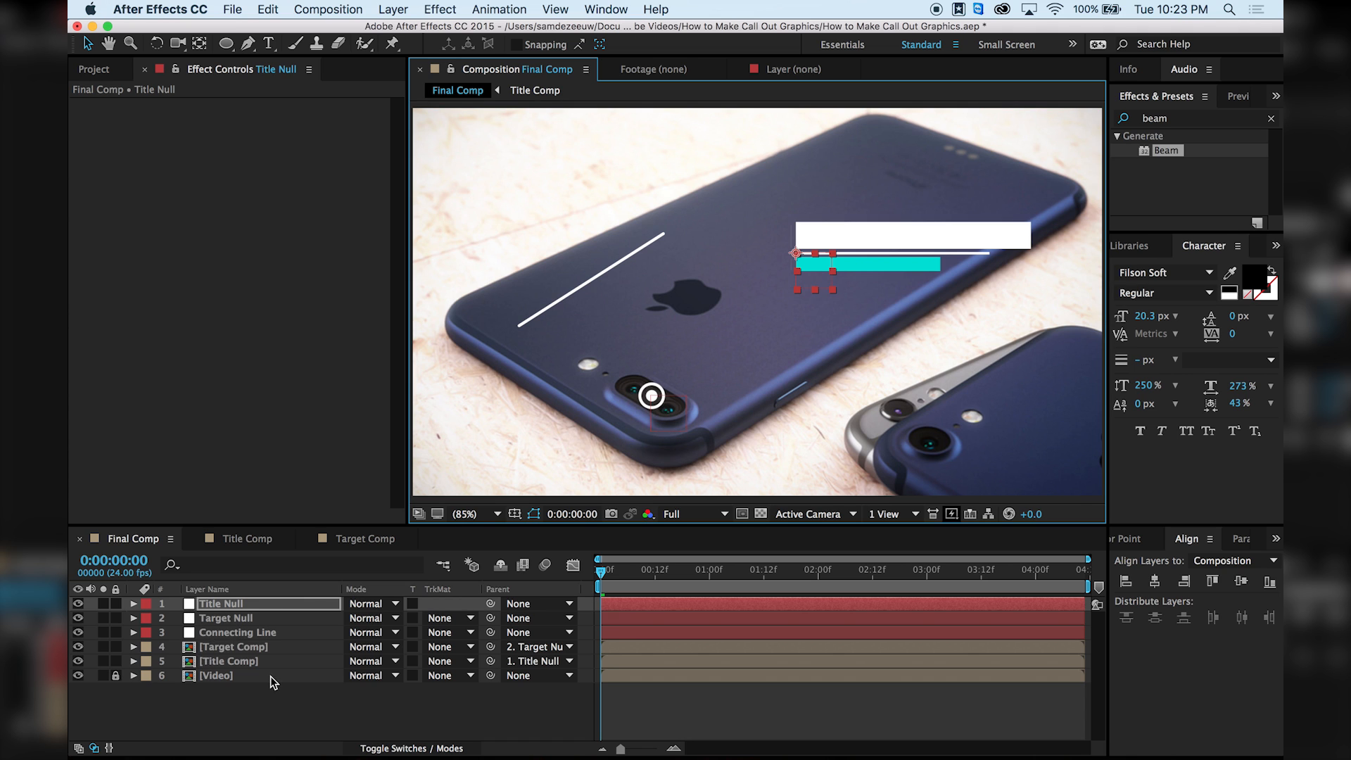
Link the Connecting Line beam's Starting Point to Target Null's position with an expression, and test it by nudging the null.
click(229, 634)
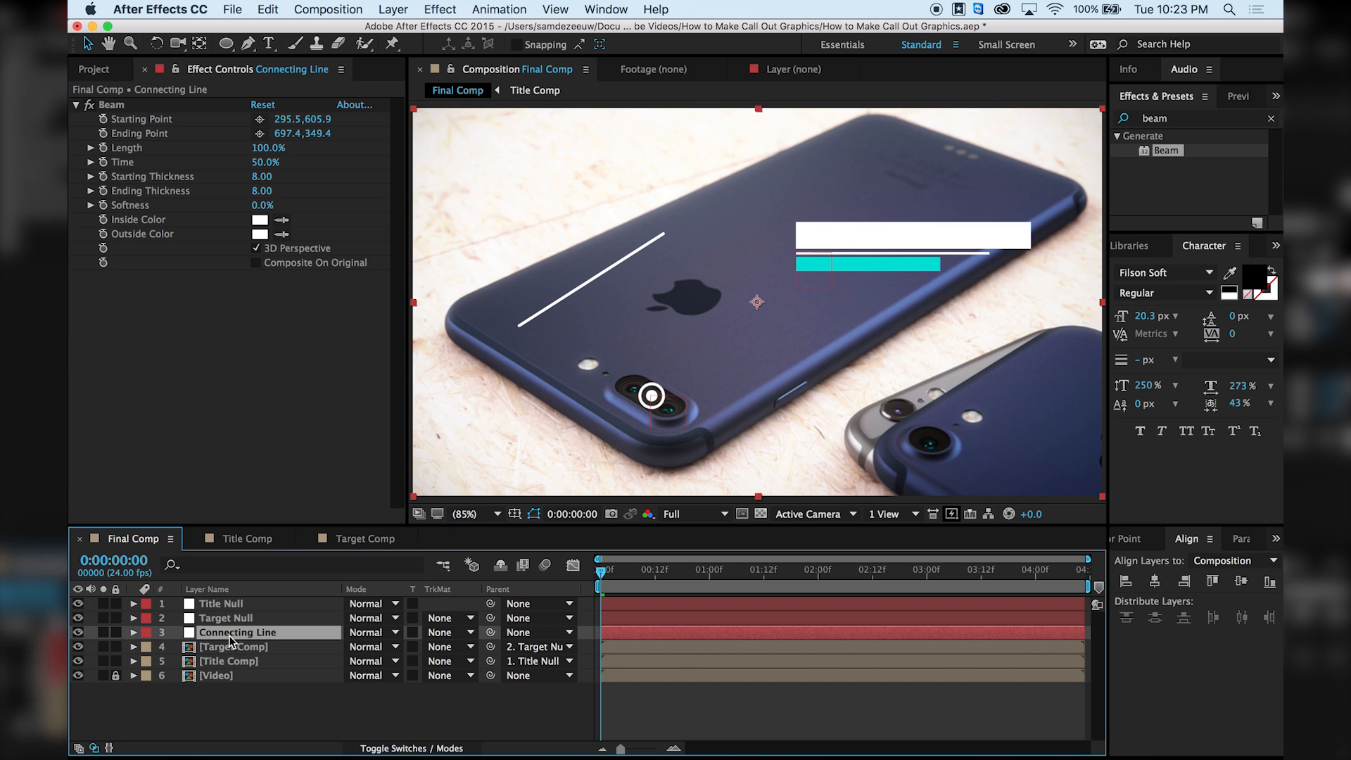
click(134, 632)
click(148, 646)
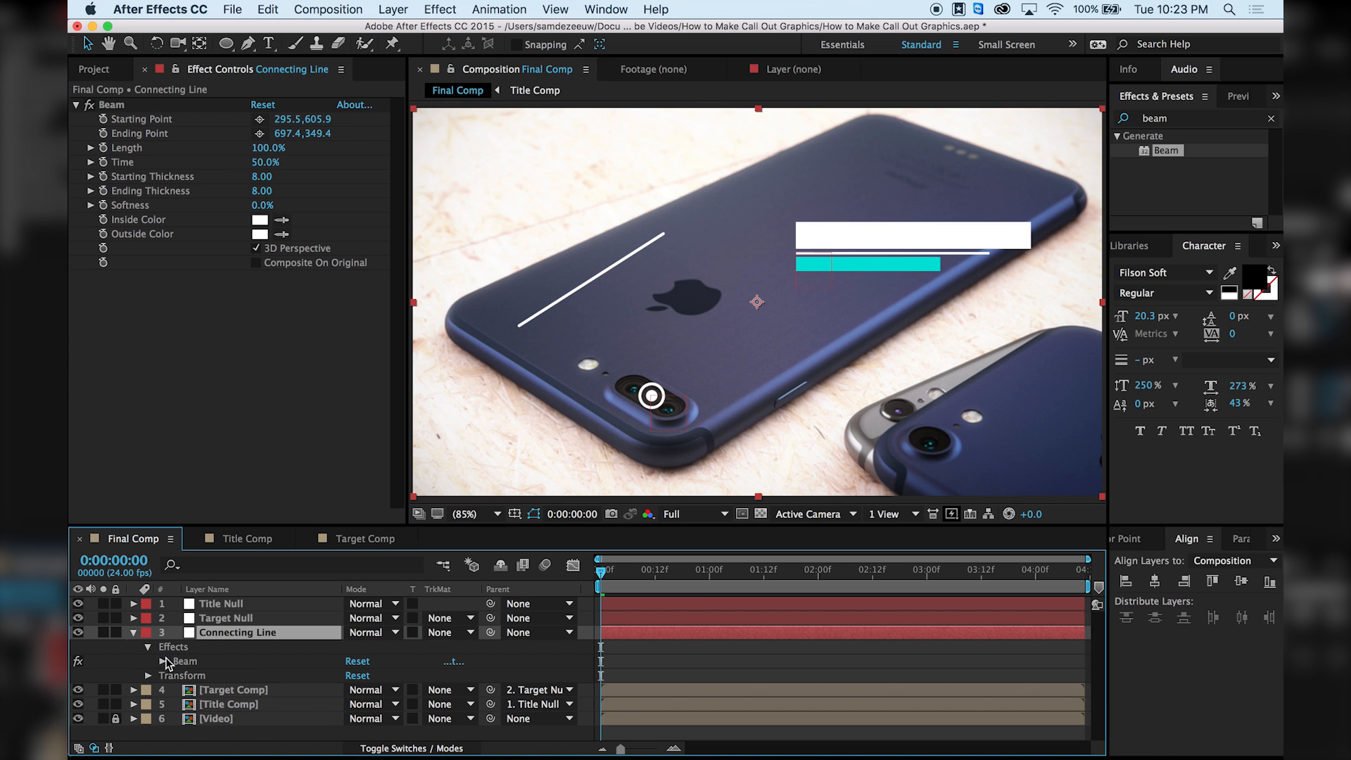
click(163, 661)
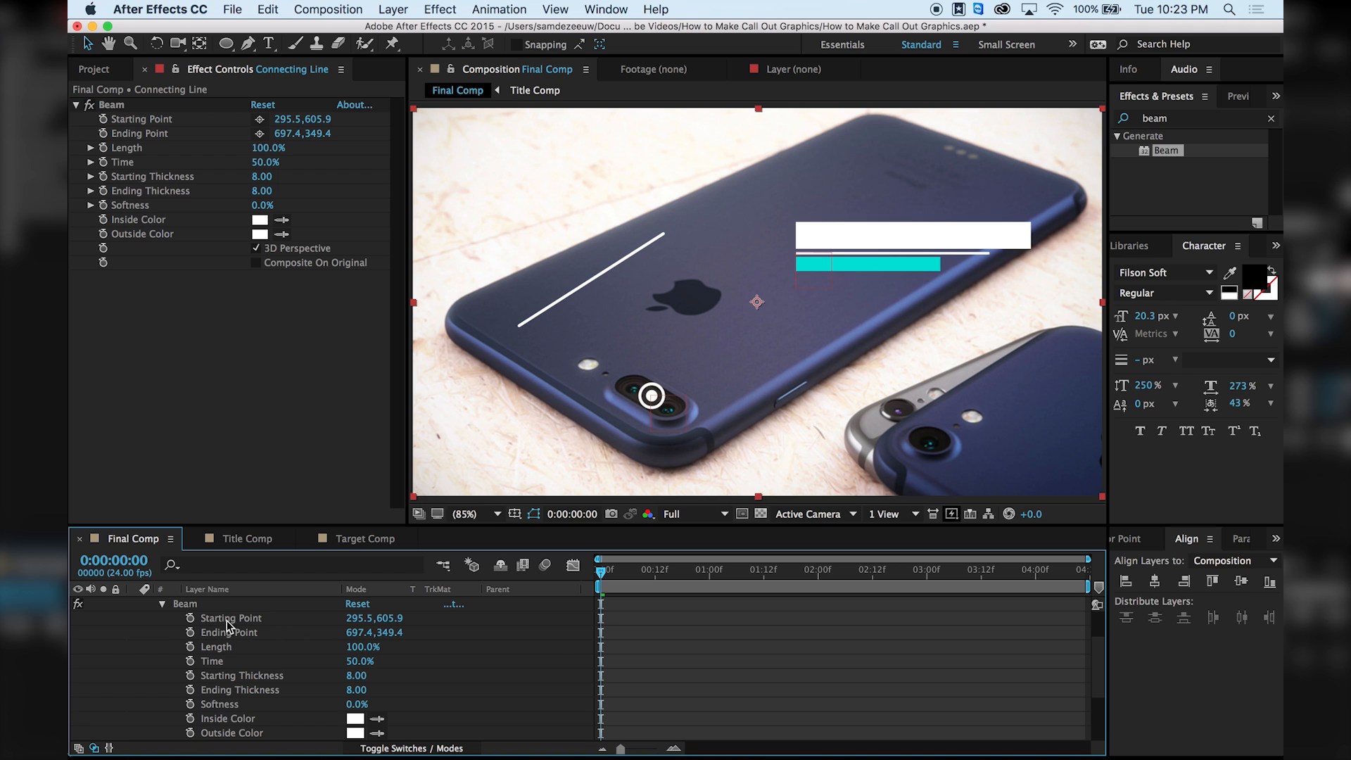
alt+click(190, 619)
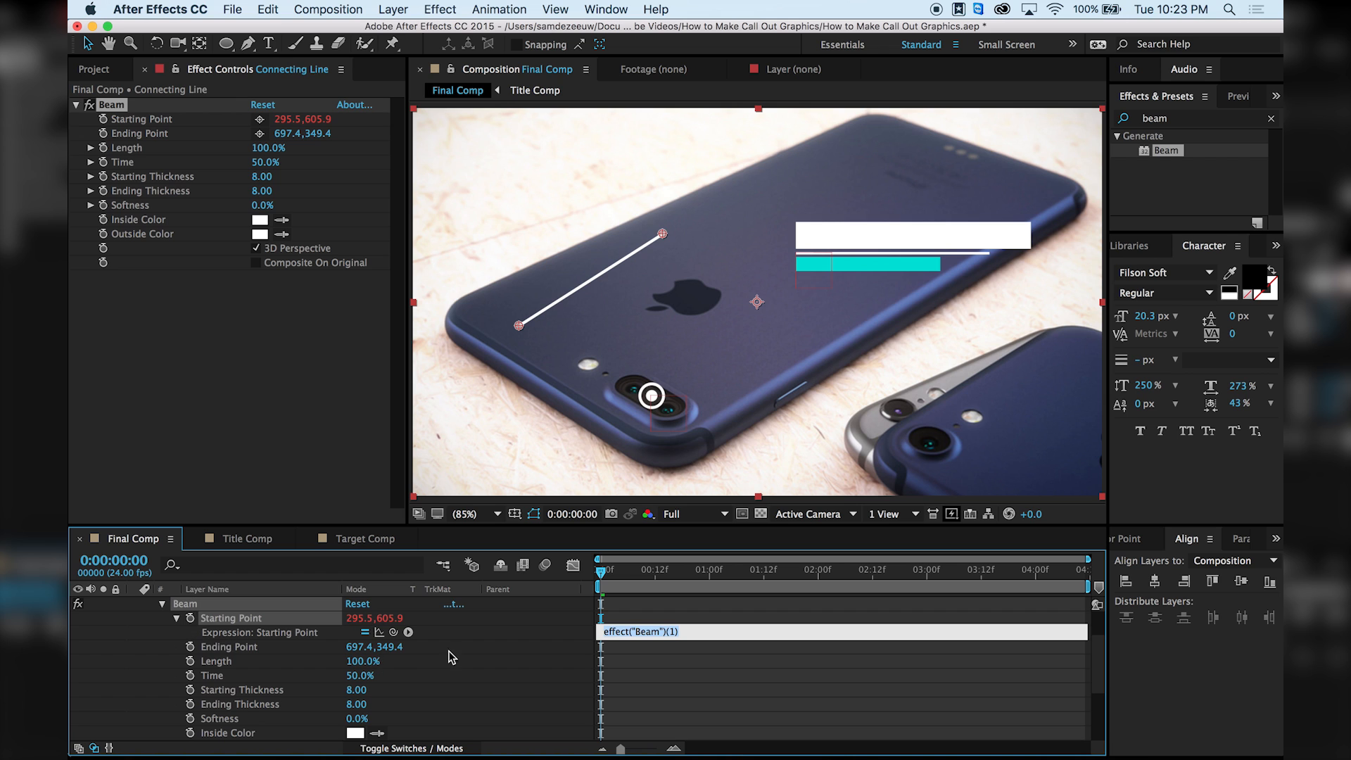
scroll(474, 654, up, 2)
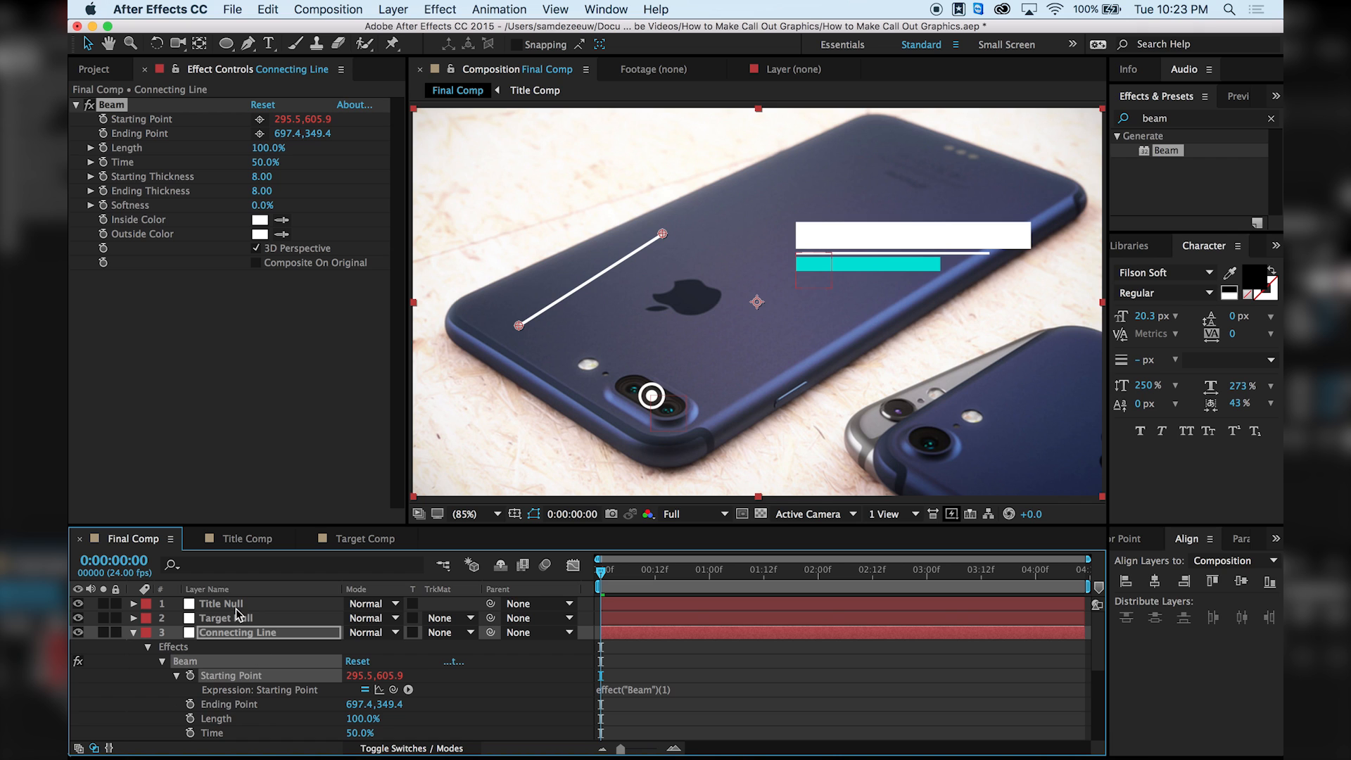
click(262, 619)
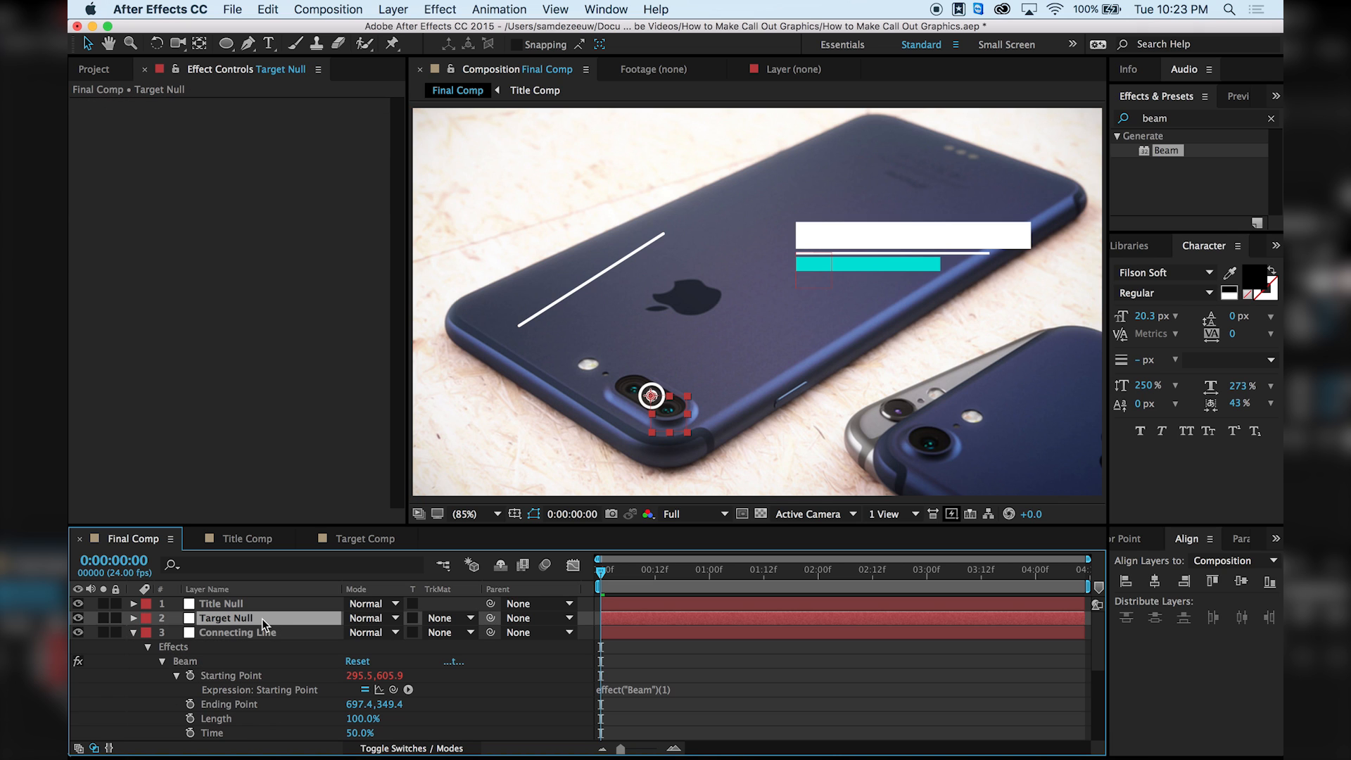
key(p)
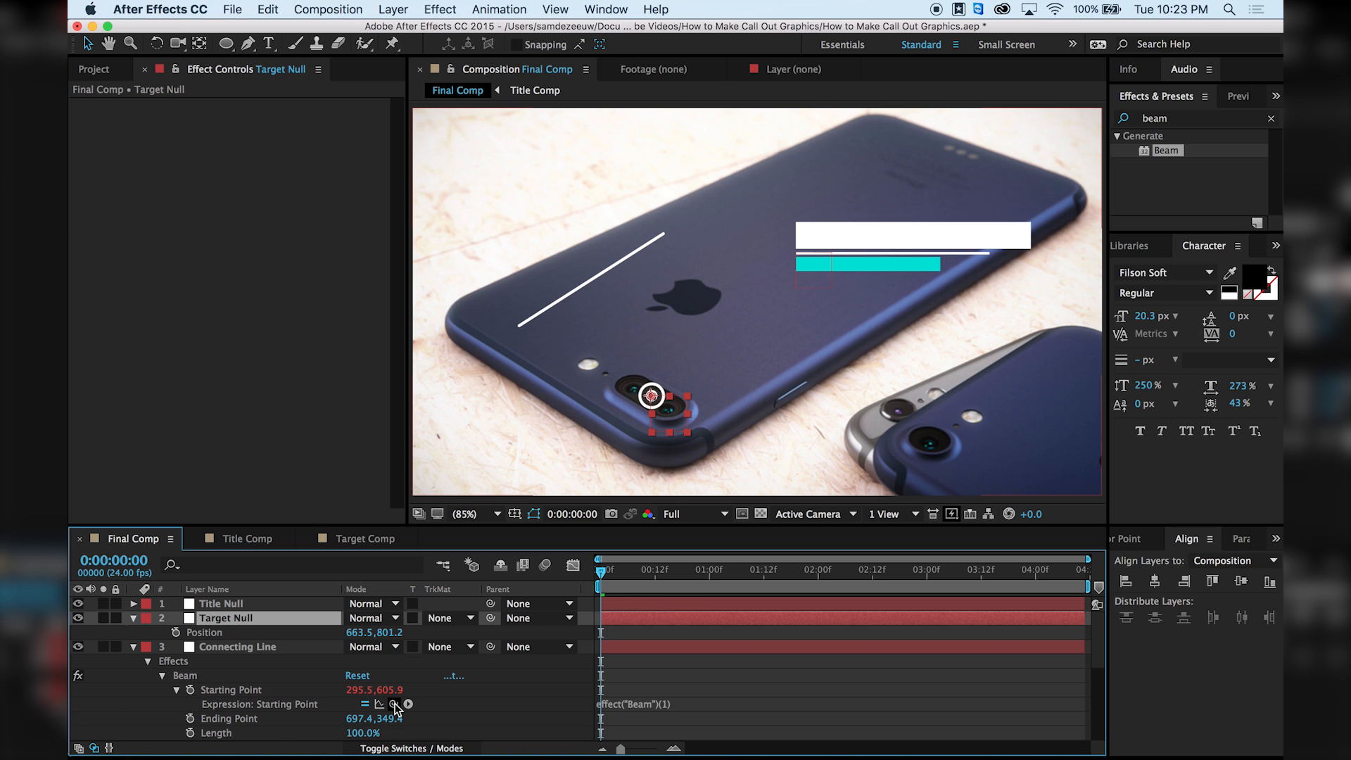
drag(393, 703, 230, 631)
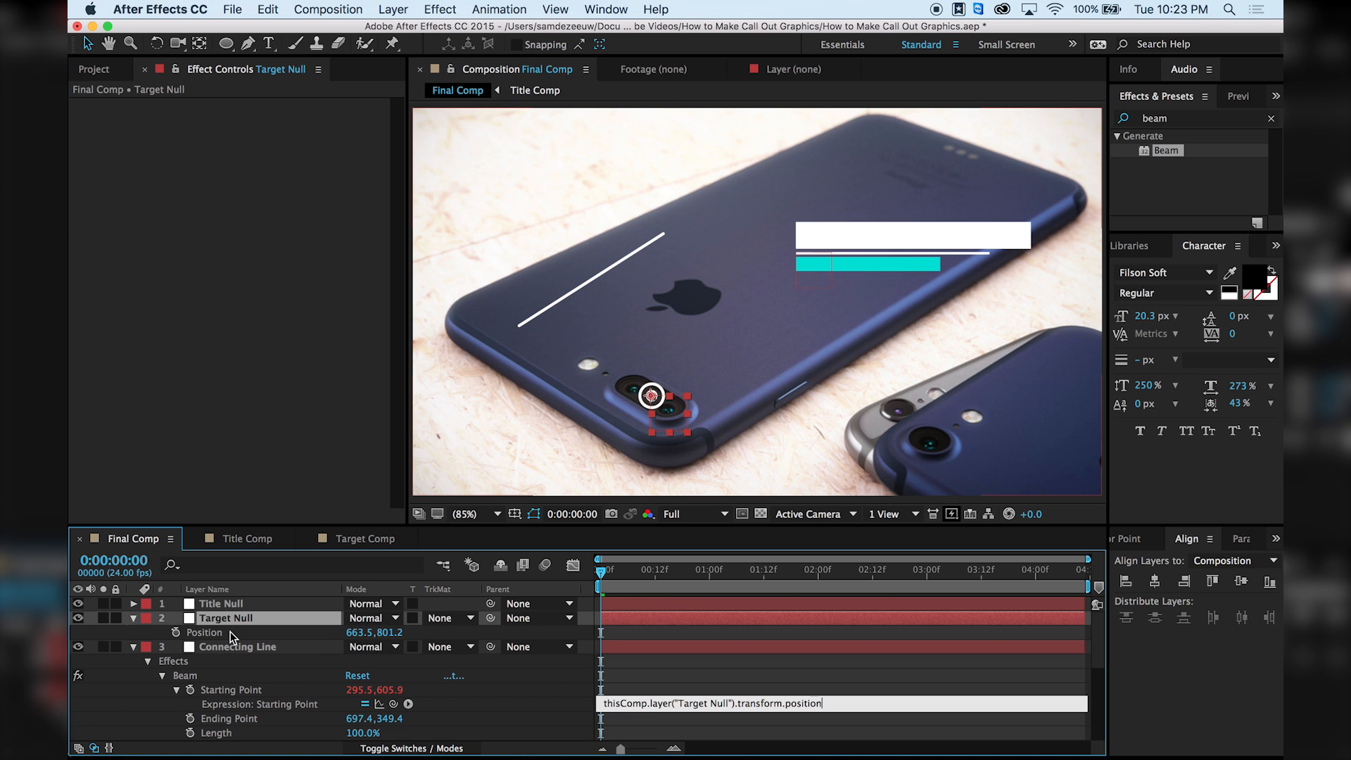
click(611, 589)
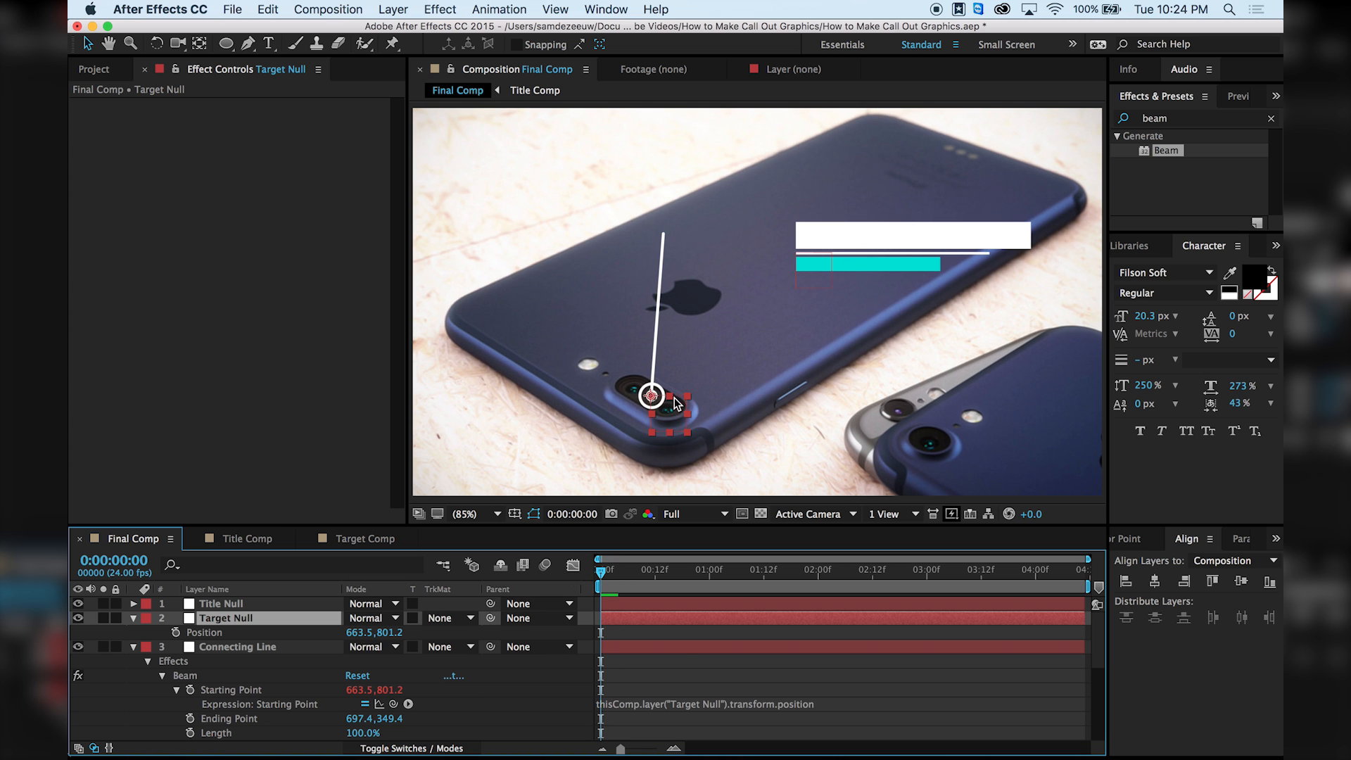
mouse_move(671, 416)
mouse_down()
mouse_move(613, 355)
mouse_move(534, 330)
mouse_move(642, 415)
mouse_move(719, 306)
mouse_move(675, 372)
mouse_move(554, 347)
mouse_move(626, 415)
mouse_move(711, 373)
mouse_move(731, 281)
mouse_move(597, 266)
mouse_move(670, 420)
mouse_up()
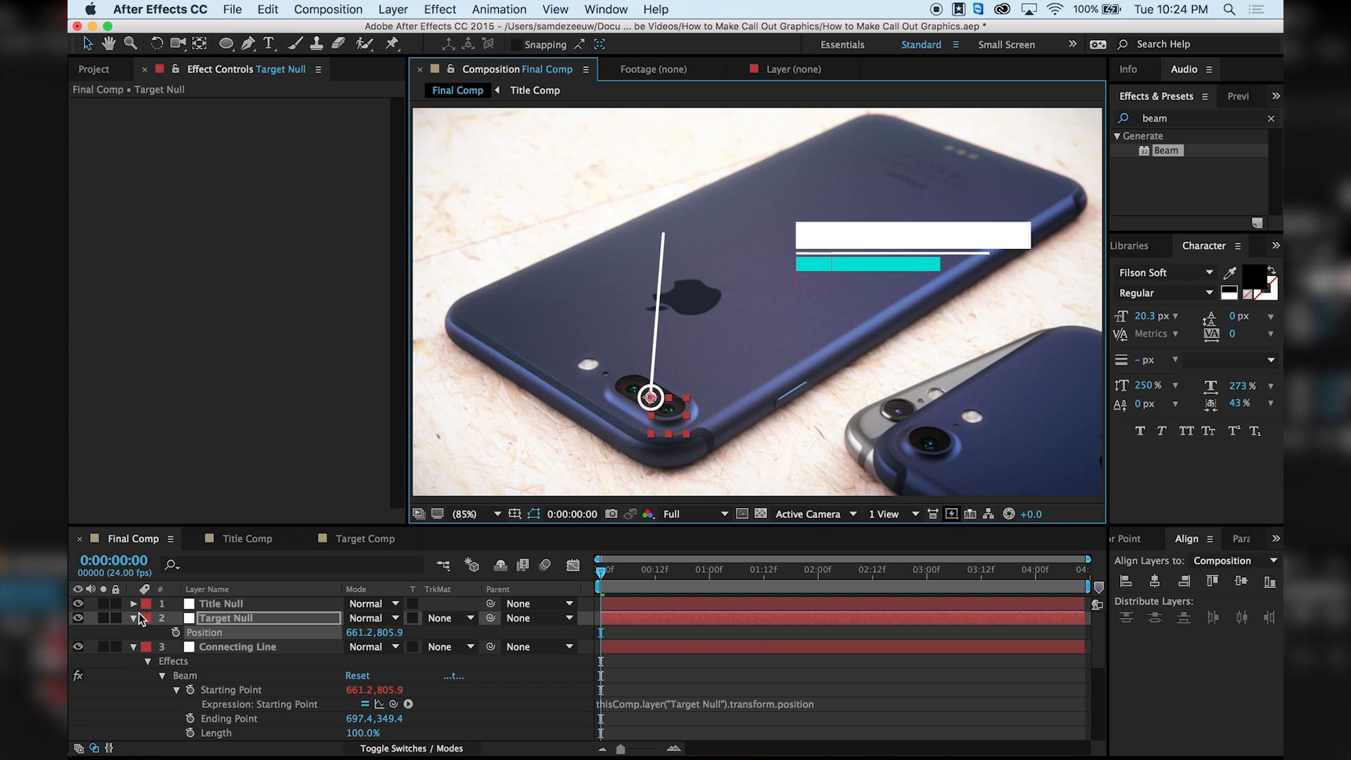
Link the Connecting Line beam's Ending Point to Title Null's position with an expression, and try moving the title.
key(p)
click(243, 605)
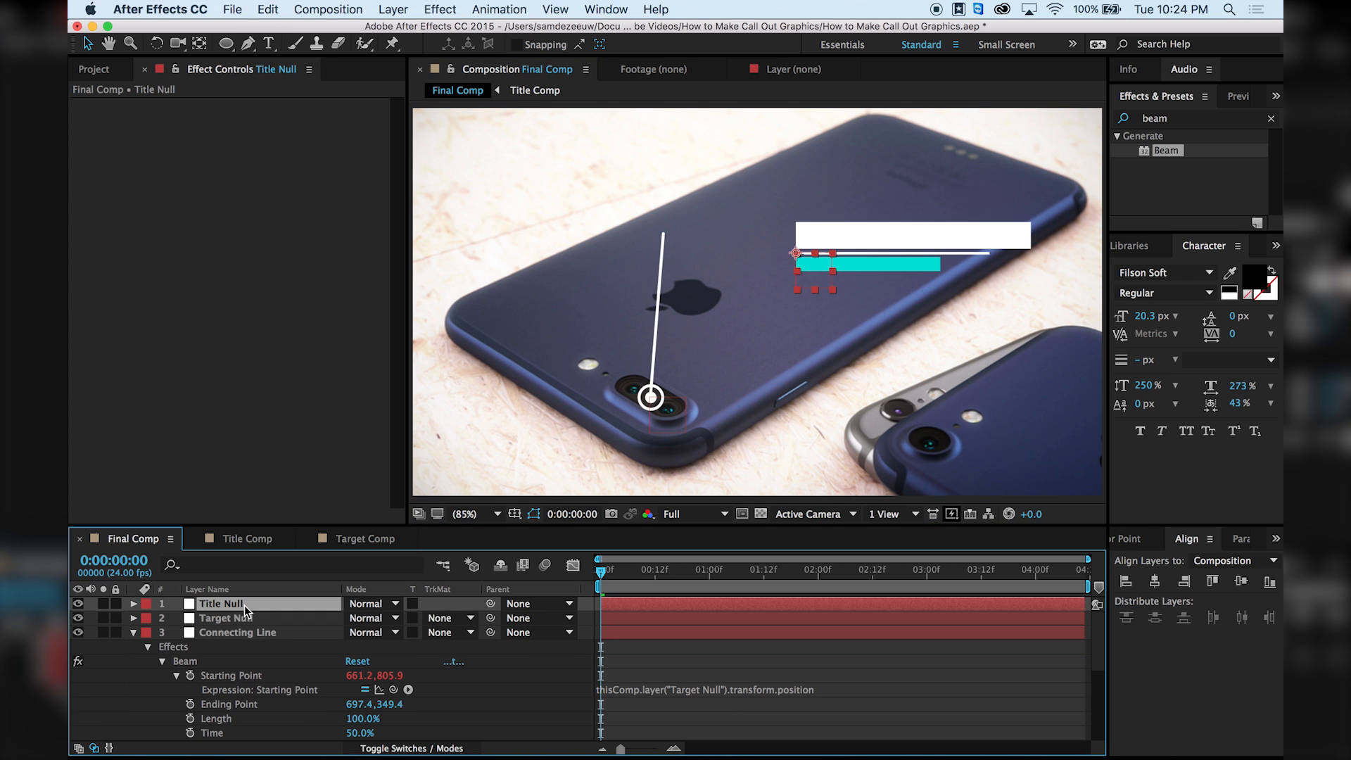
key(p)
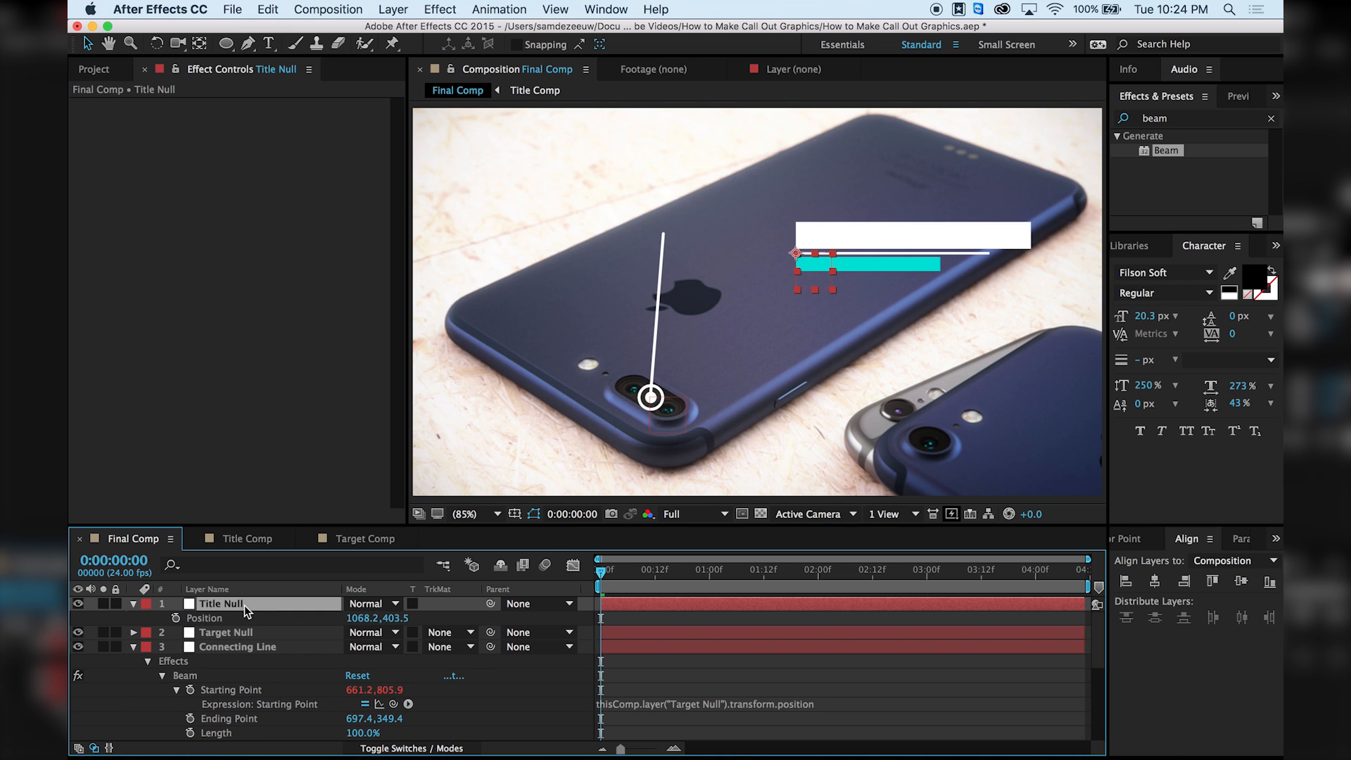
alt+click(190, 718)
drag(396, 735, 225, 622)
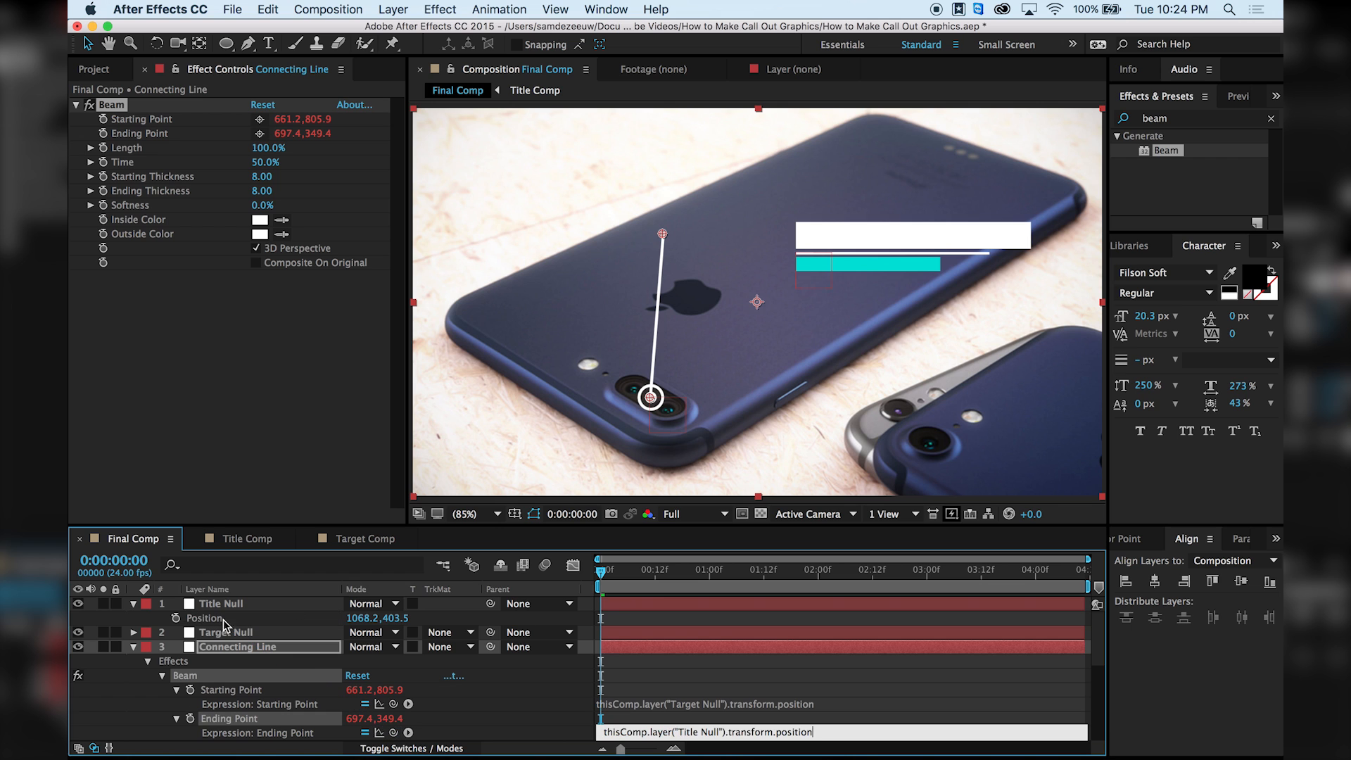
click(619, 590)
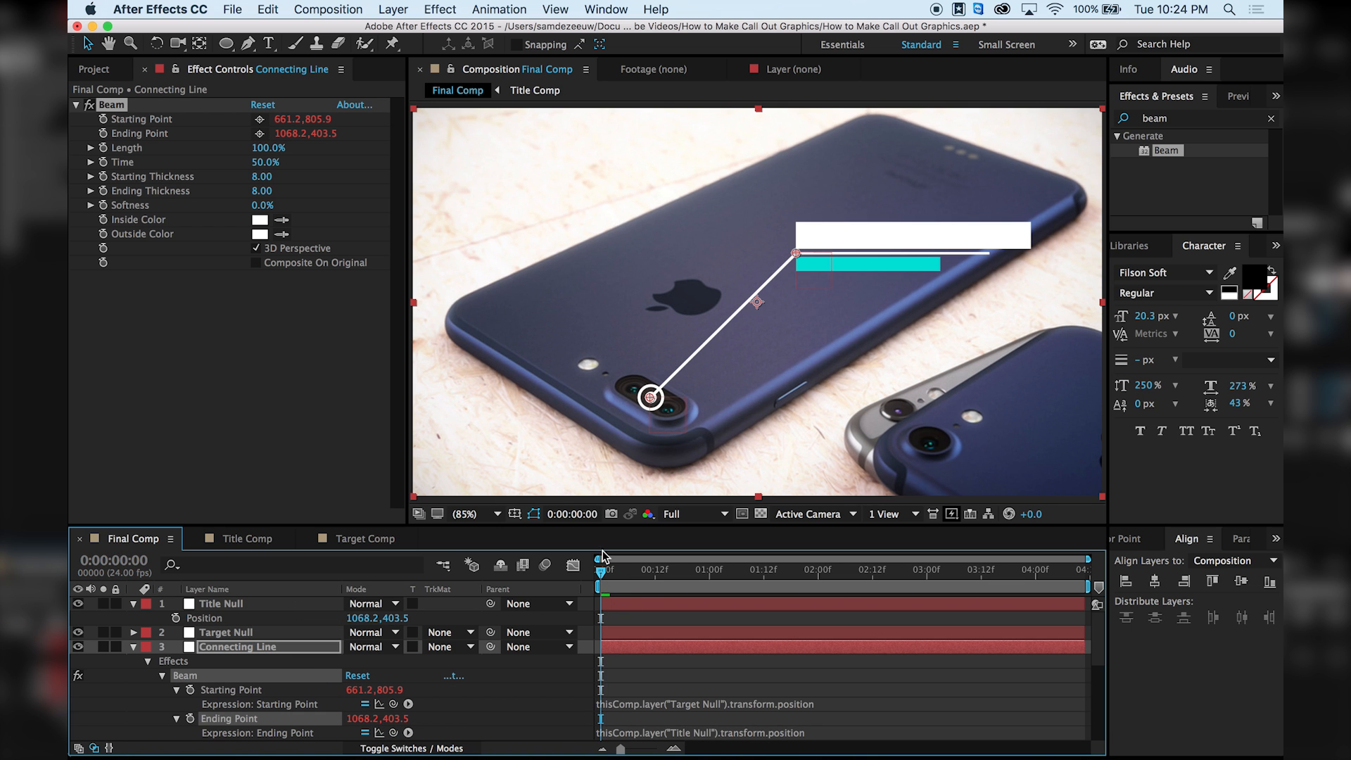
click(814, 276)
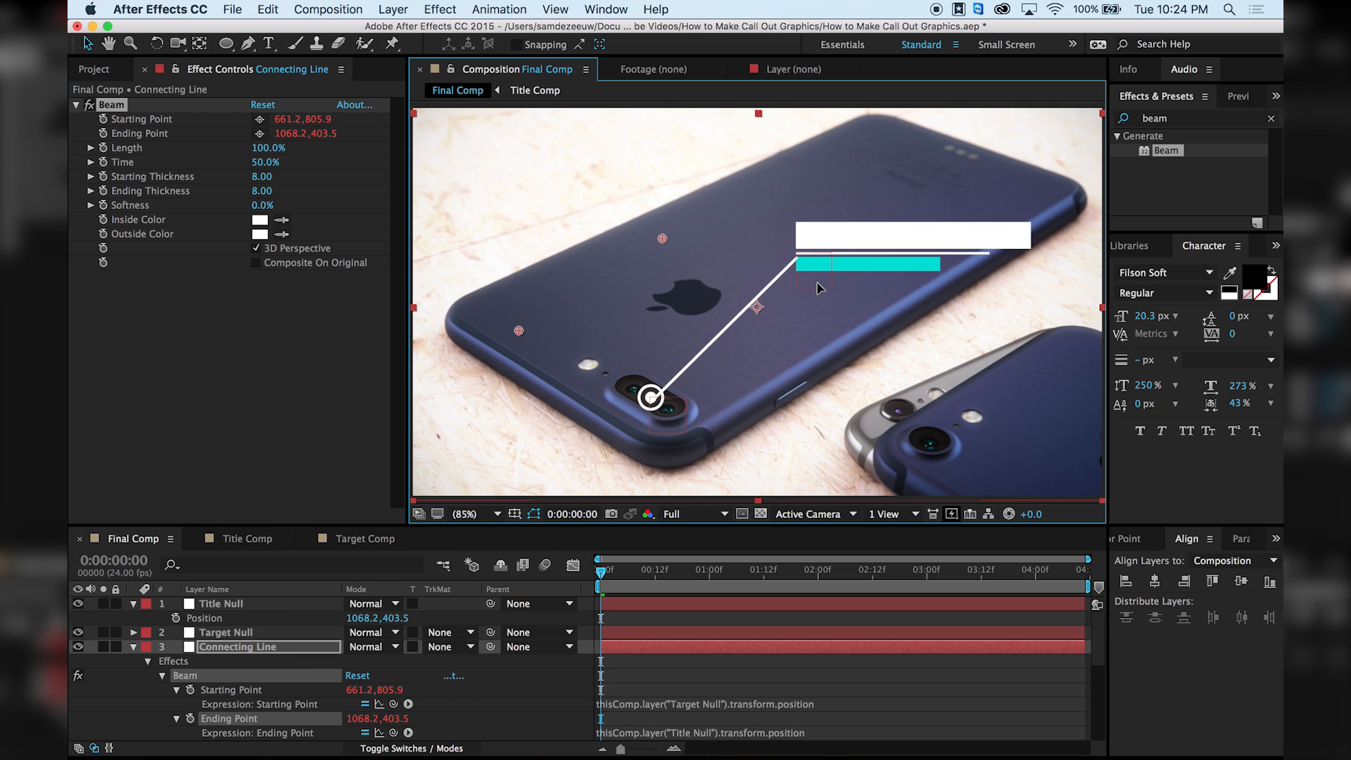
Collapse the Connecting Line properties and lock the Connecting Line, Target Comp and Title Comp layers.
click(134, 646)
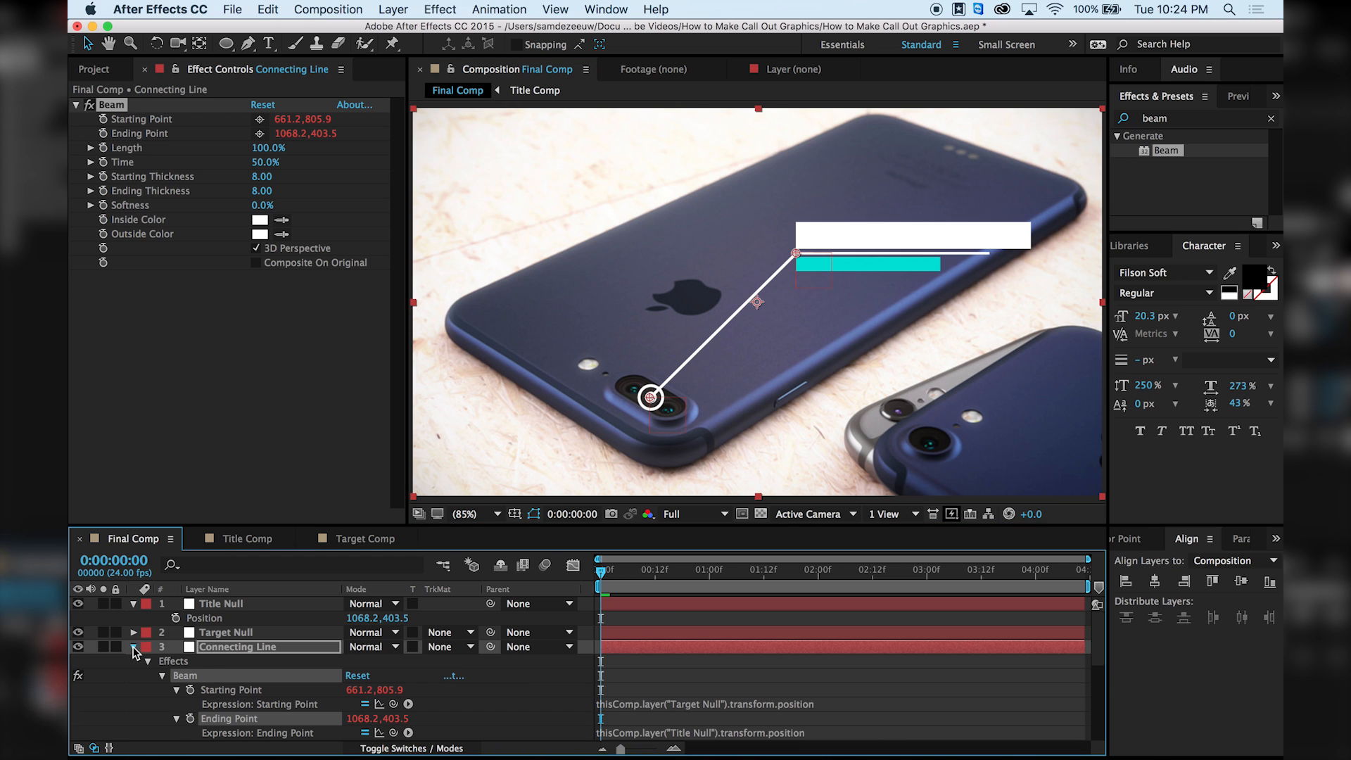
drag(115, 647, 115, 661)
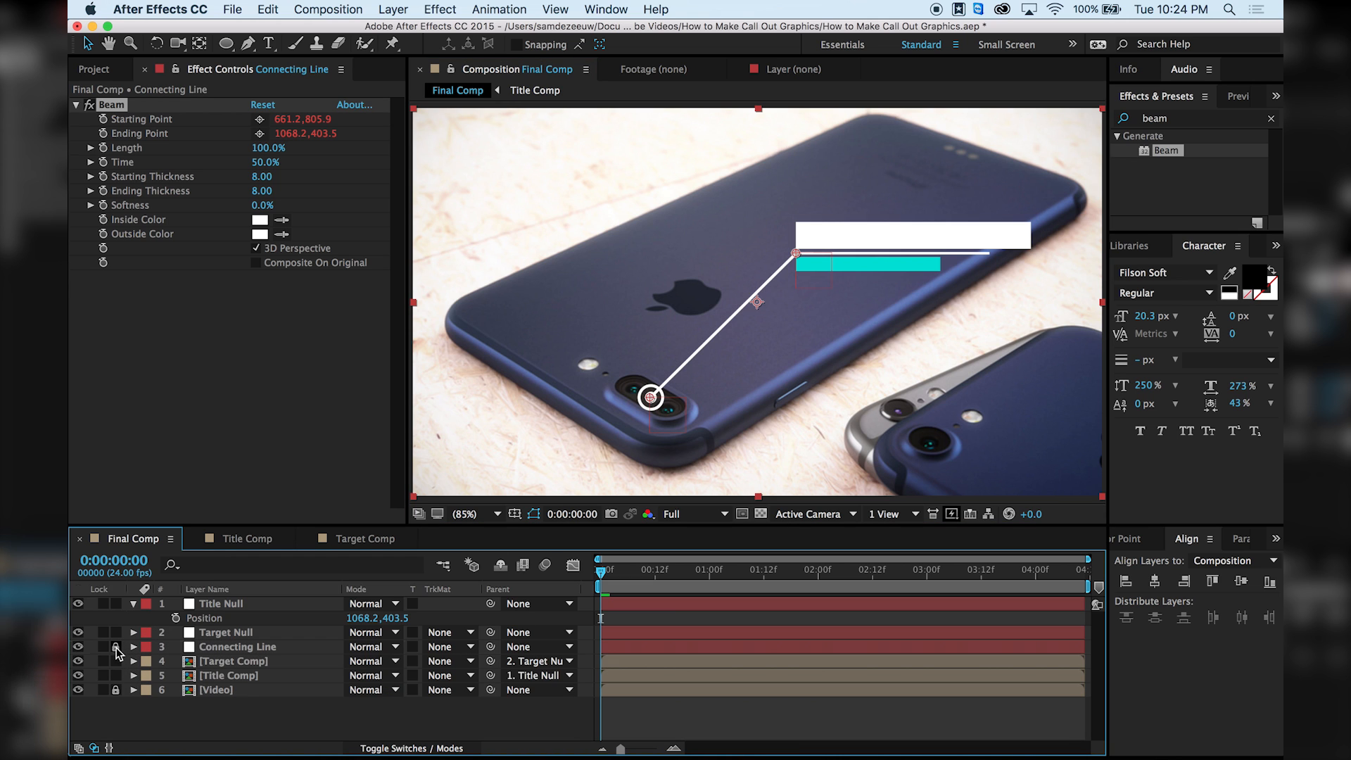
click(115, 674)
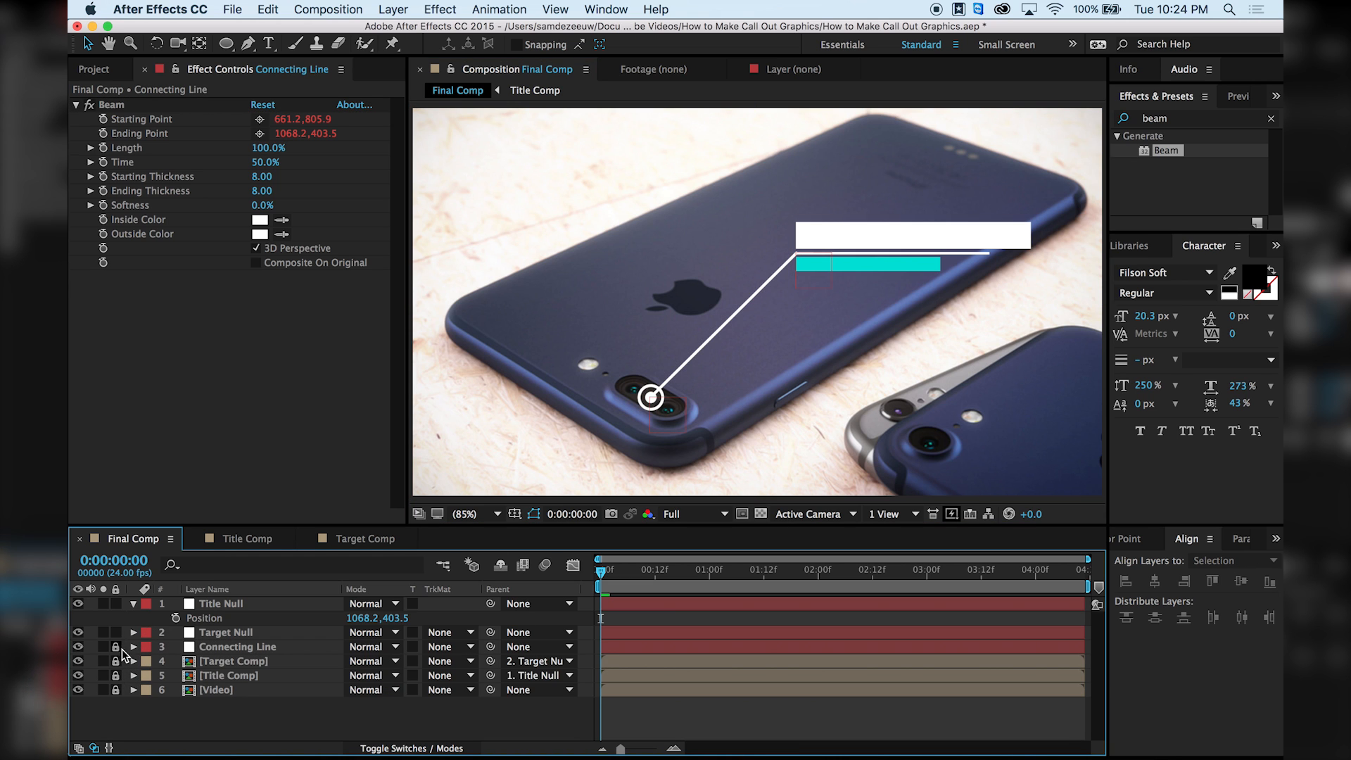
Test the rig by moving both nulls, leaving Title Null at 1018.8, 429.4 and Target Null over the phone's dual camera.
click(223, 635)
drag(805, 274, 780, 184)
drag(668, 416, 705, 447)
drag(803, 218, 795, 289)
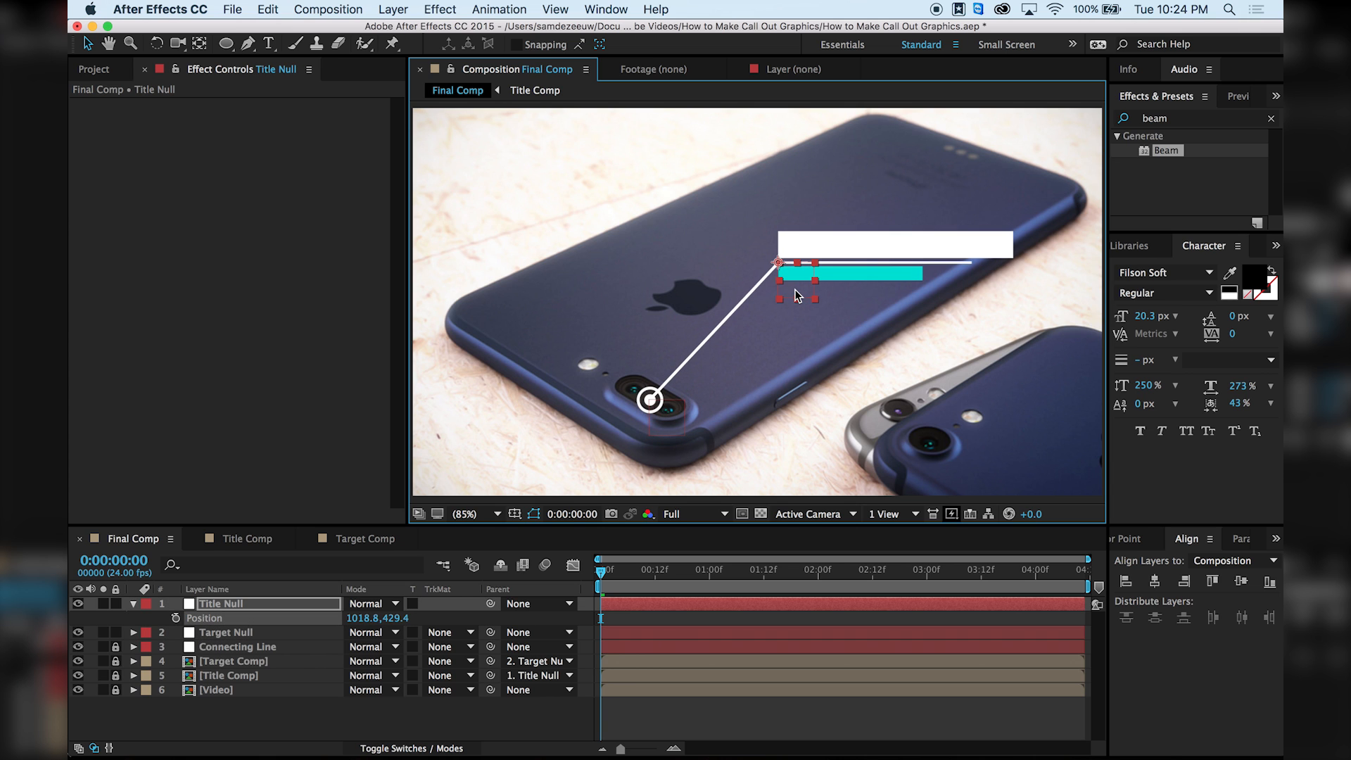
drag(673, 420, 670, 412)
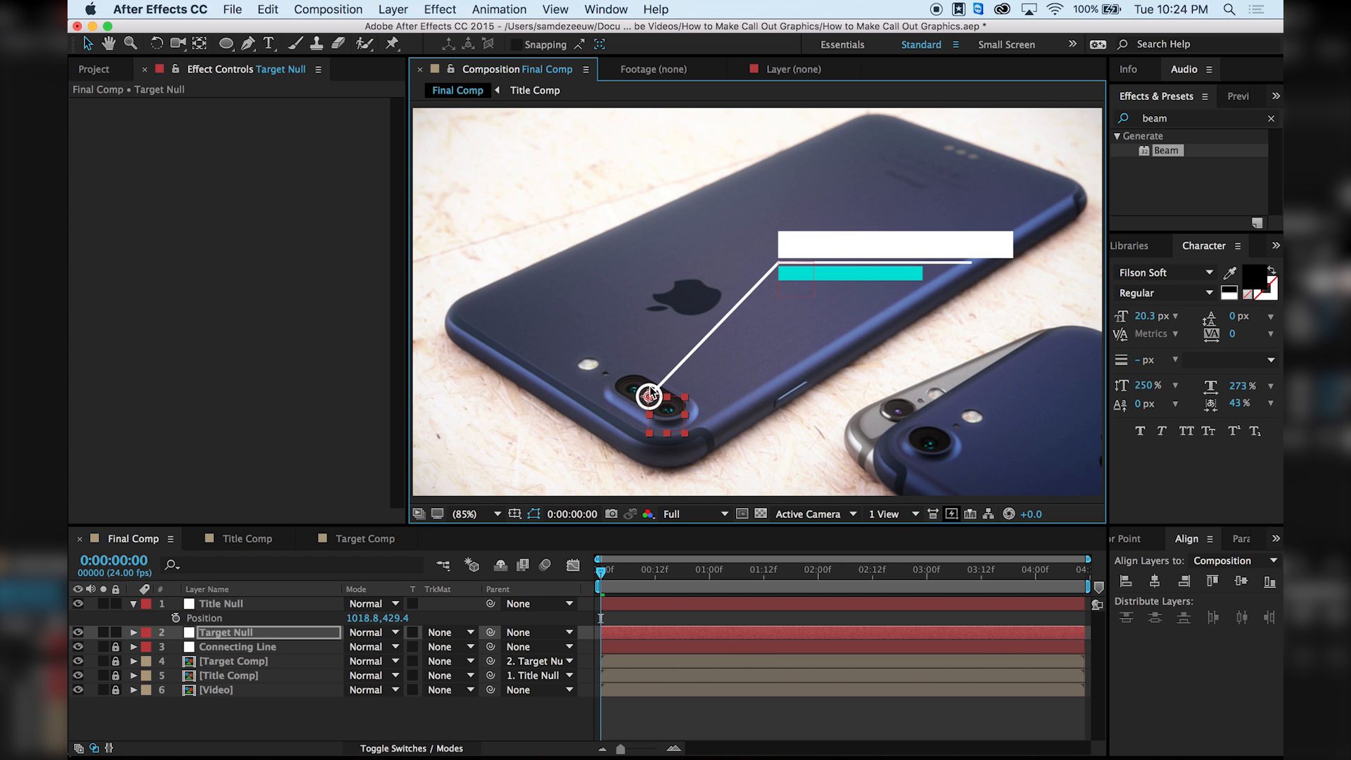
Keyframe Target Null's position at 656.5, 803.5 on frame 0 and 768.5, 746.5 at 0:00:04:10 to follow the dual camera, and preview.
scroll(661, 421, up, 2)
drag(614, 569, 574, 555)
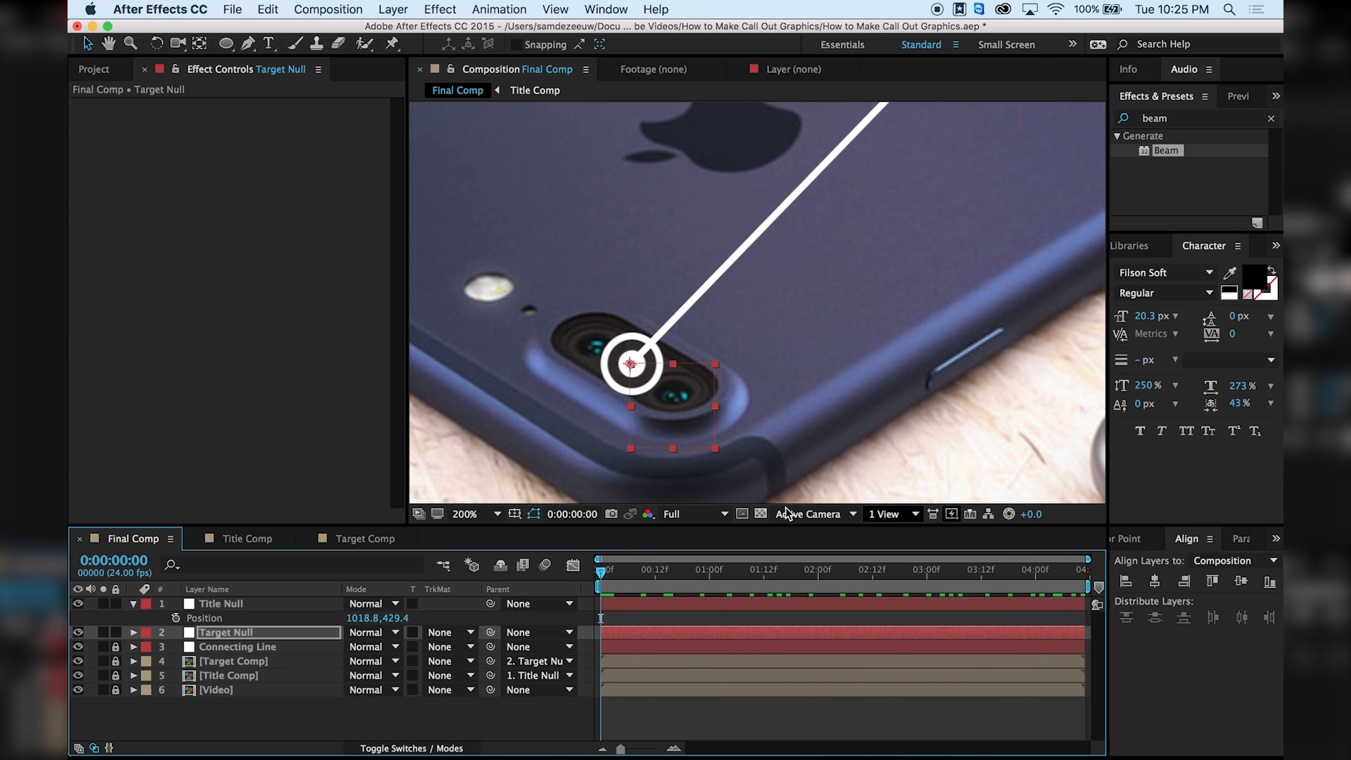
click(232, 631)
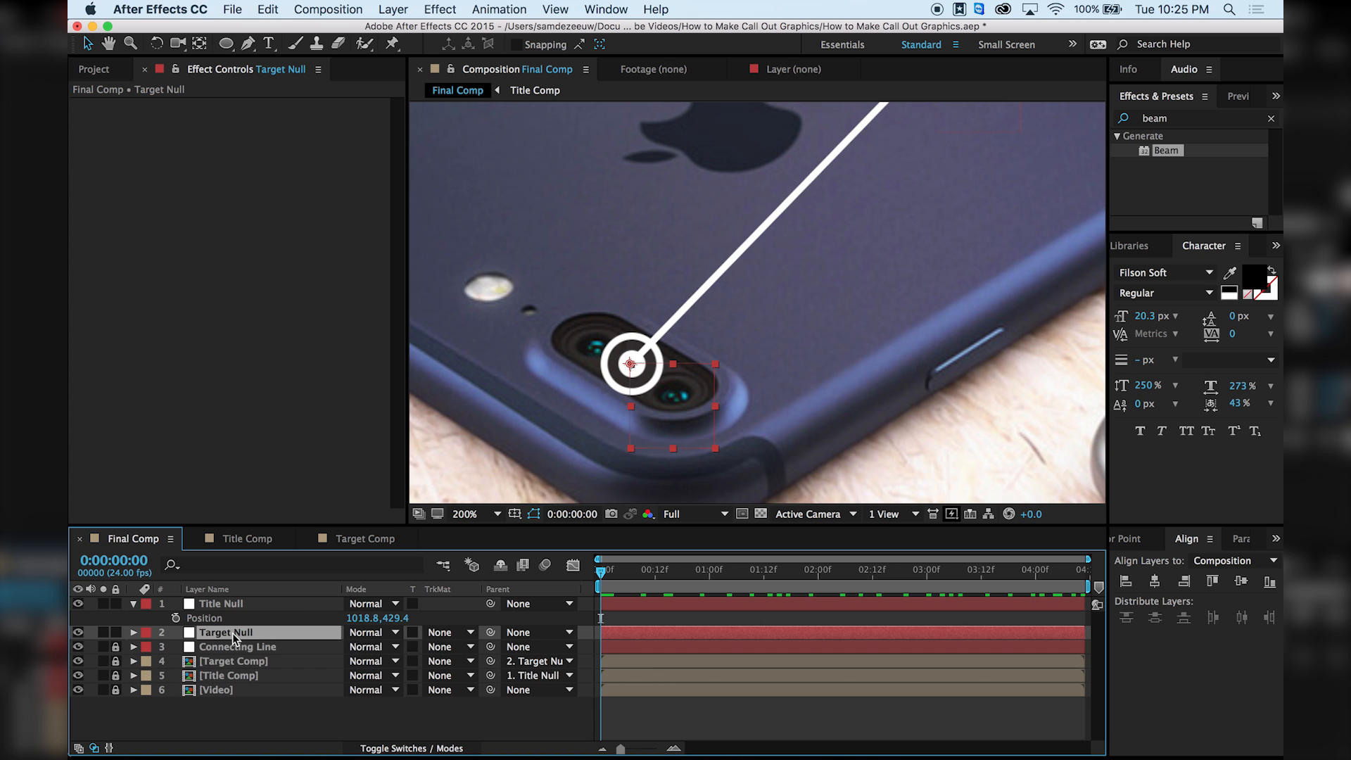
key(p)
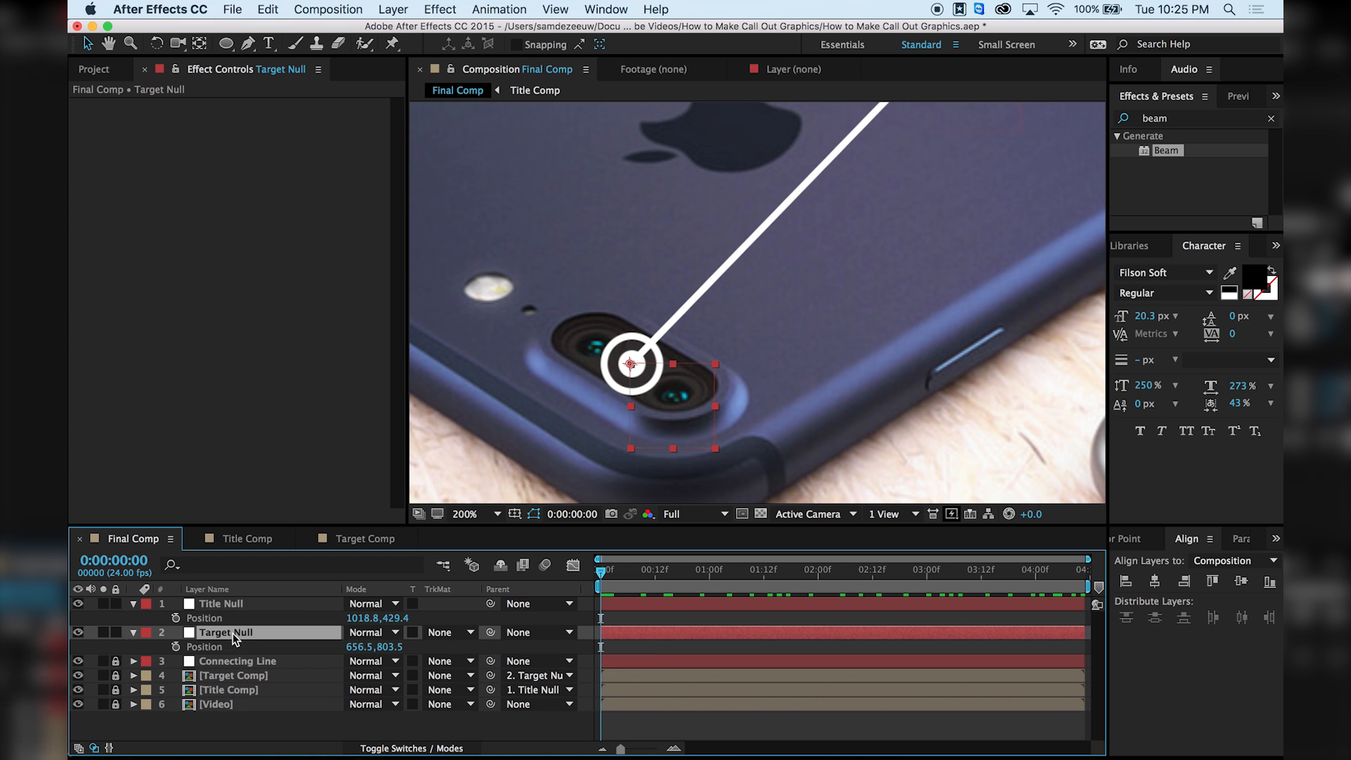
click(176, 647)
drag(690, 584, 1136, 592)
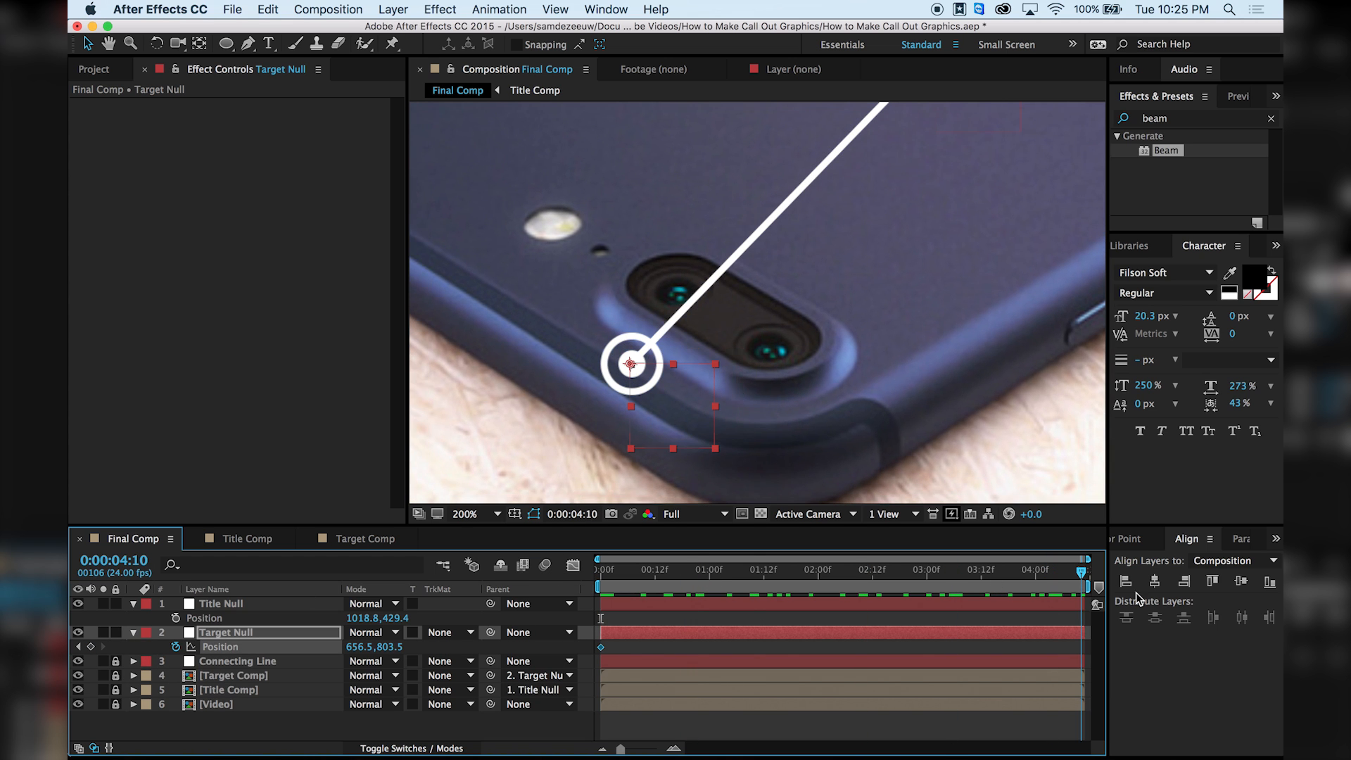
drag(685, 419, 776, 366)
drag(1081, 571, 532, 588)
key(space)
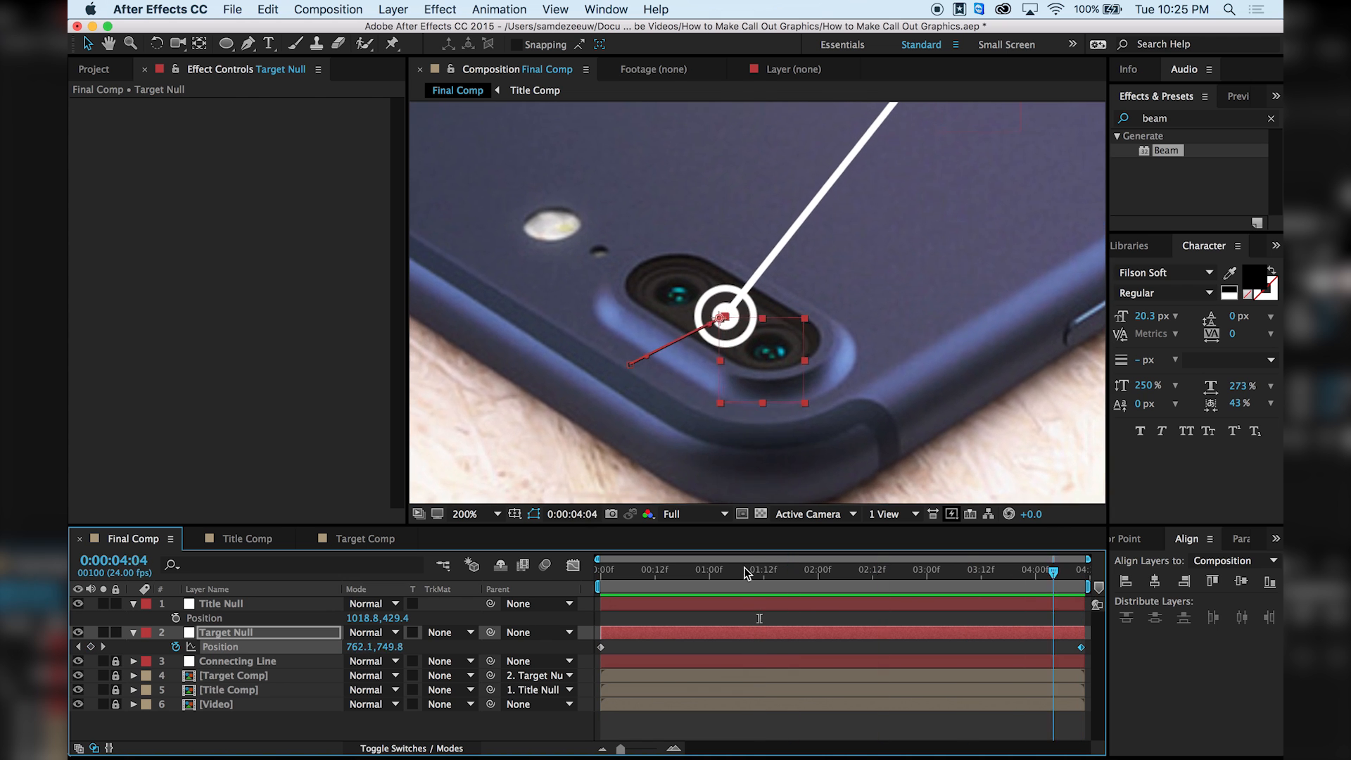
Keyframe Title Null's position at 1066.8, 433.4 on frame 0 and 1150.8, 433.4 at 0:00:04:10, and preview the motion.
click(589, 475)
scroll(713, 381, down, 1)
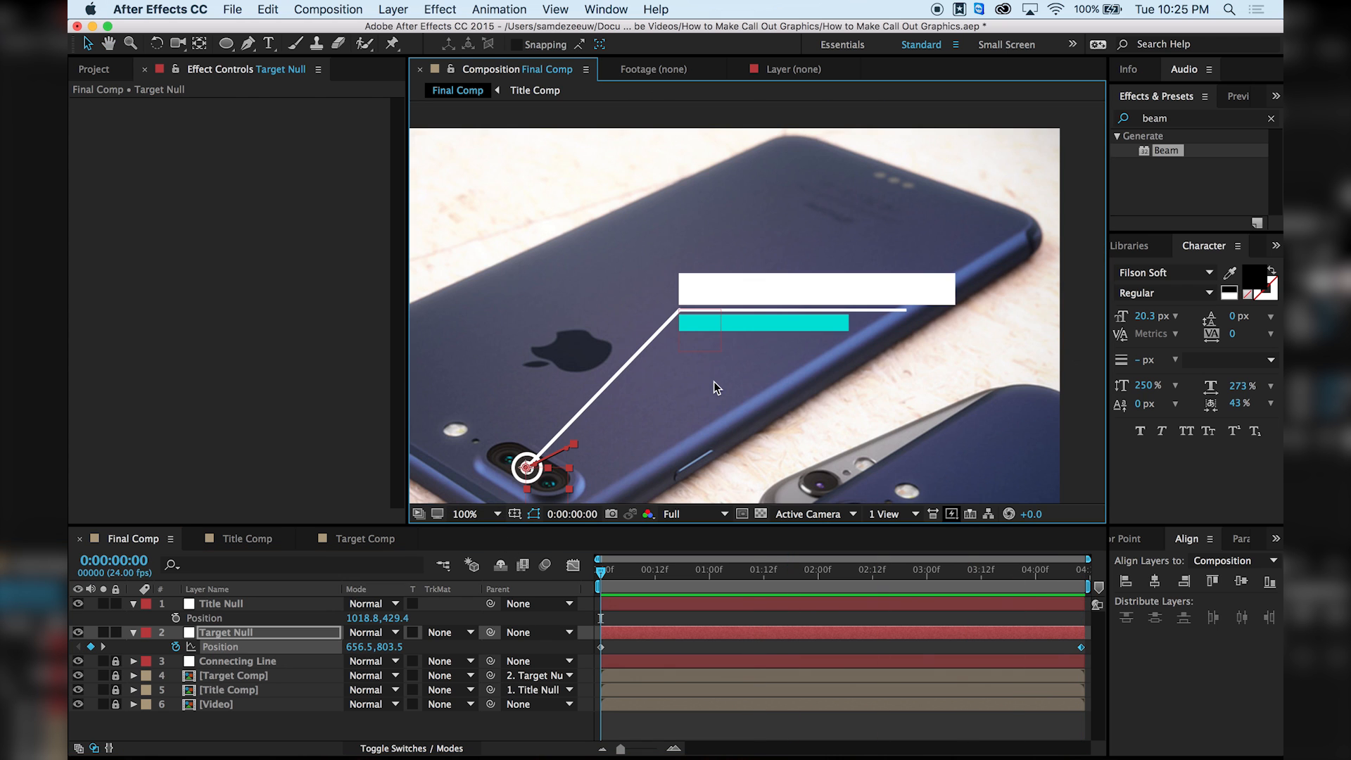
drag(692, 333, 712, 335)
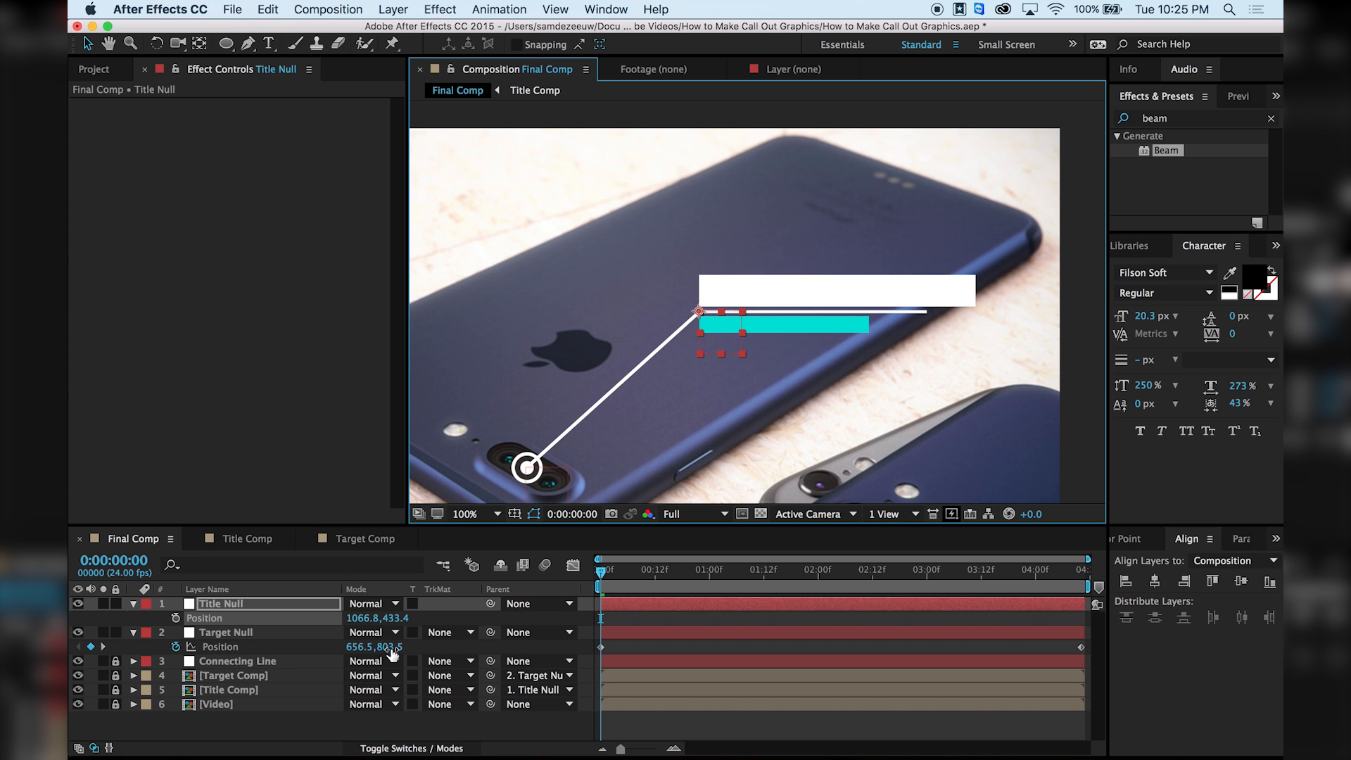
click(175, 618)
drag(838, 572, 1081, 572)
drag(725, 347, 760, 348)
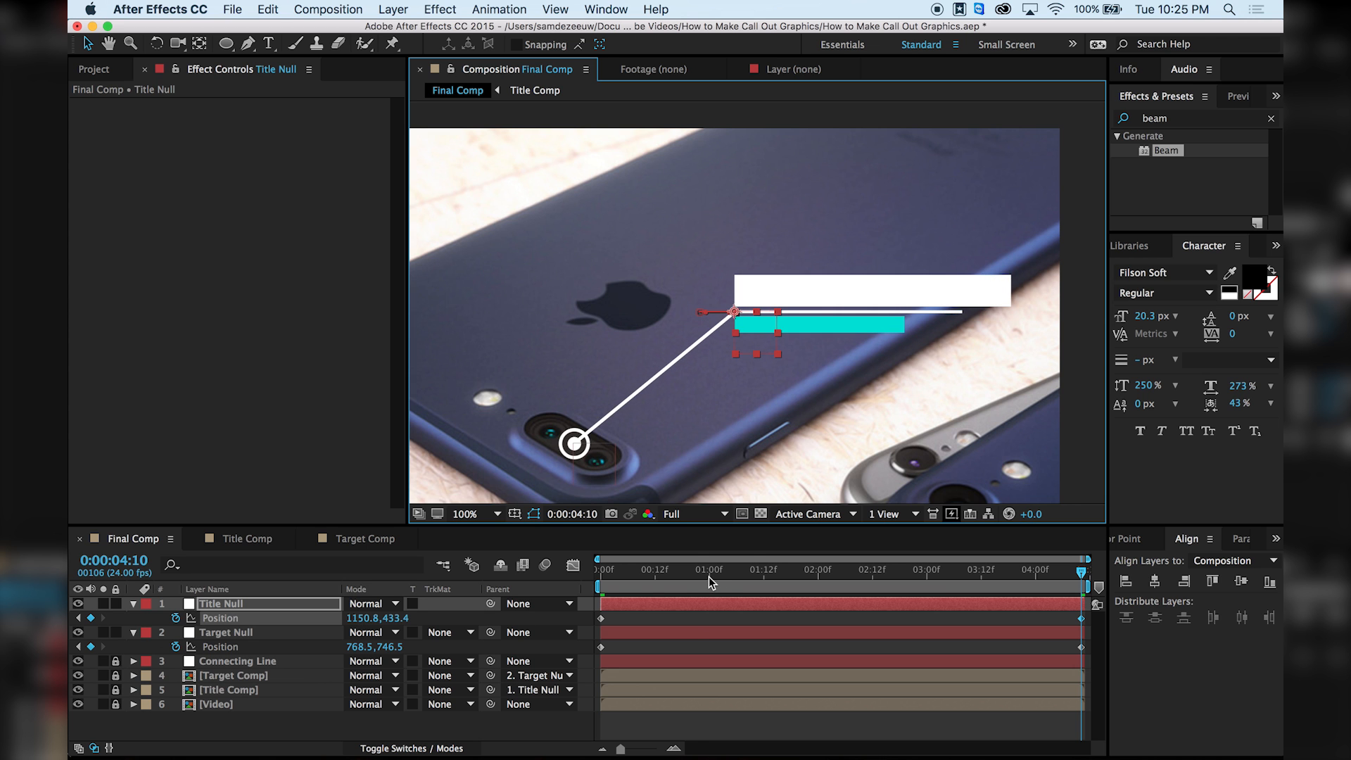
drag(708, 576, 581, 573)
key(space)
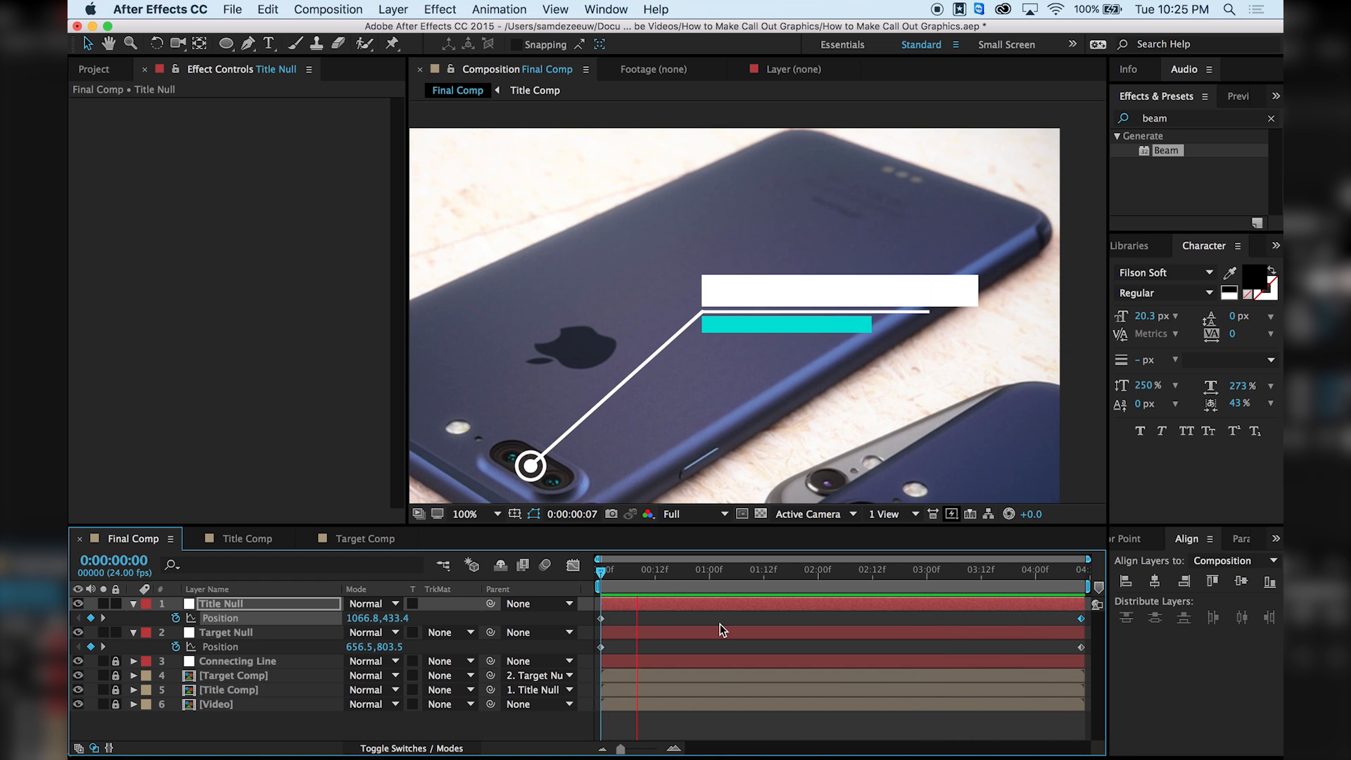
key(space)
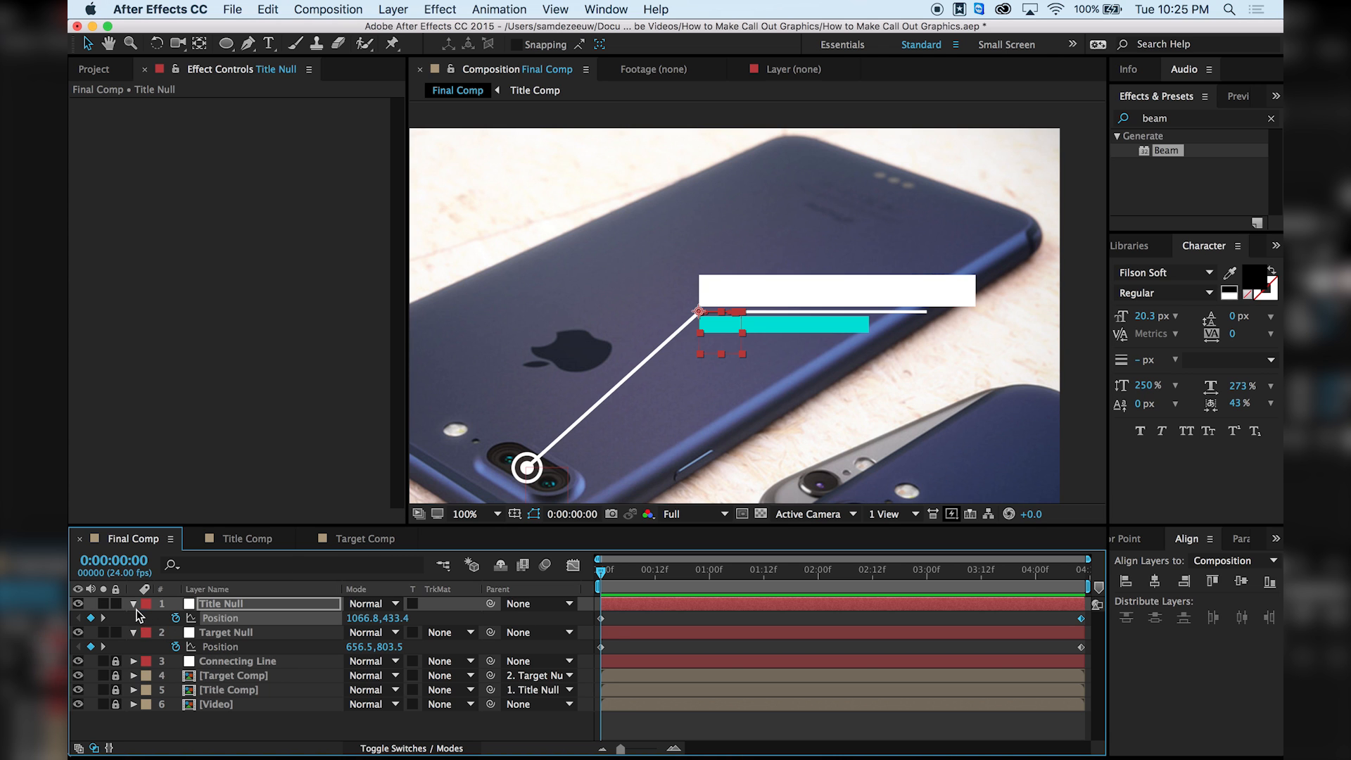
In Target Comp, keyframe both shape layers' Scale from 0% at frame 0 to 100% at 0:00:00:18.
click(350, 537)
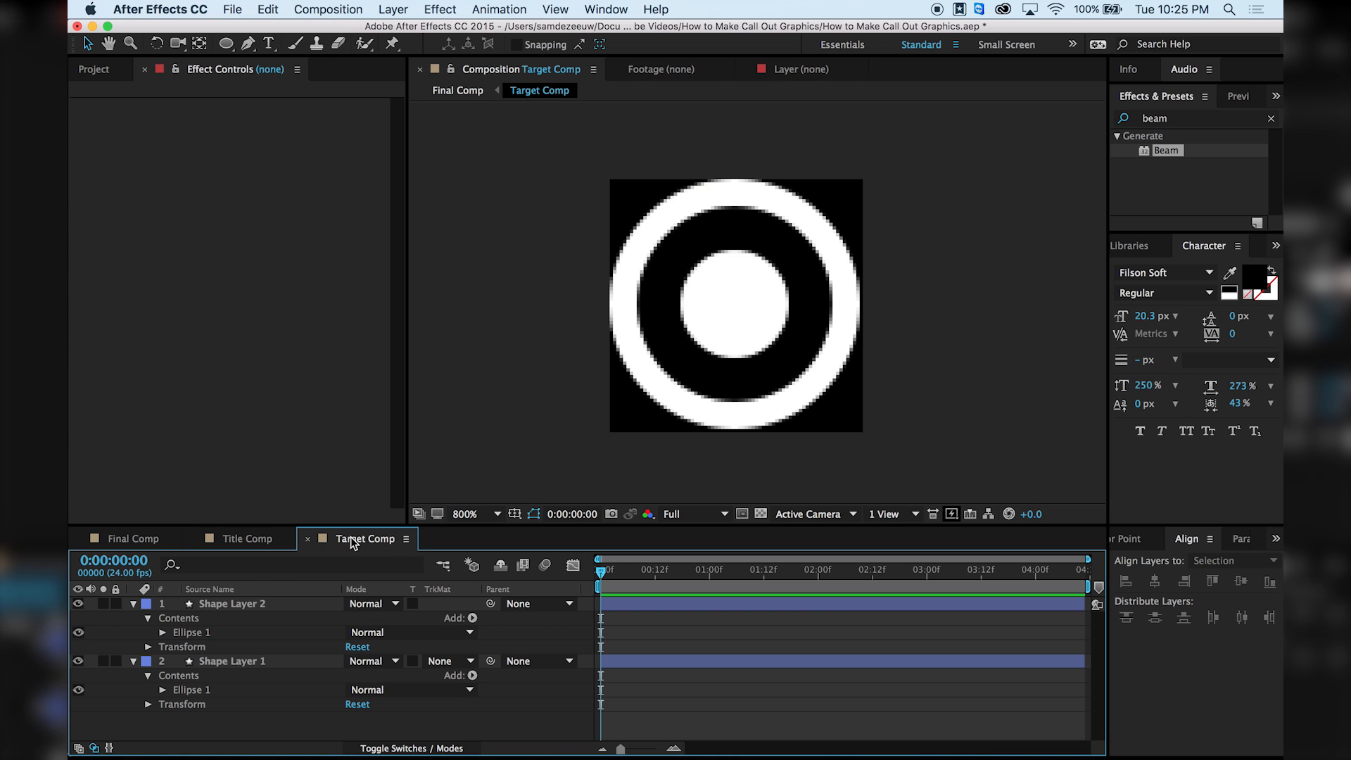
click(258, 604)
shift+click(254, 664)
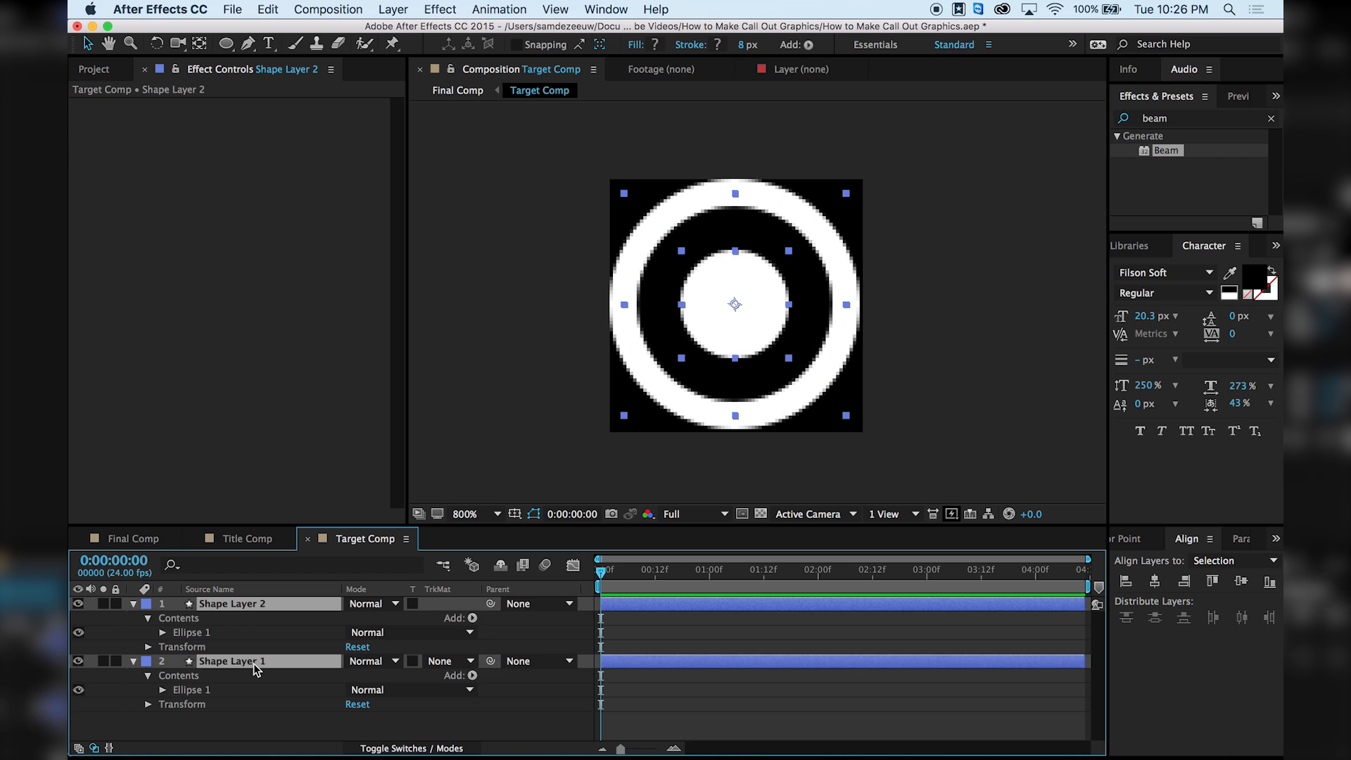
key(s)
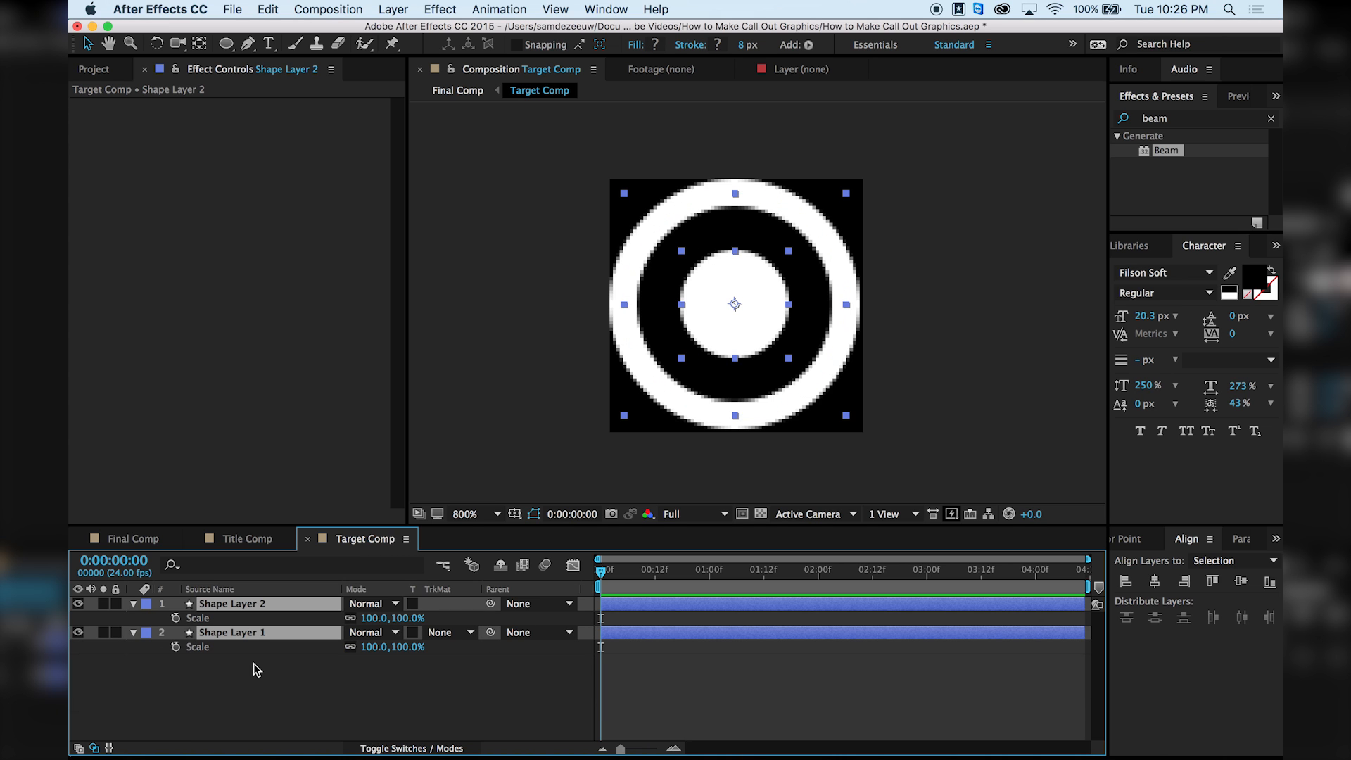
click(176, 646)
drag(607, 571, 686, 574)
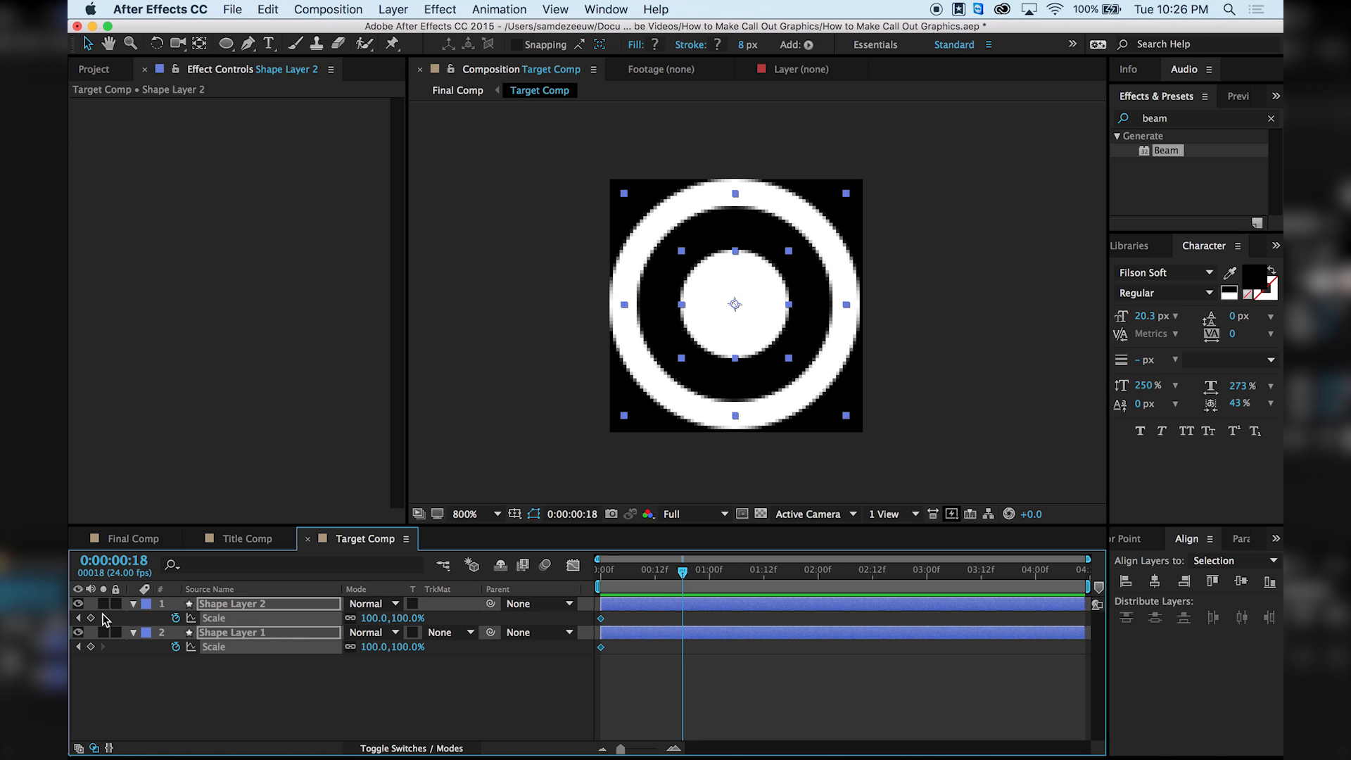
click(91, 618)
key(Home)
click(373, 620)
text(0)
key(Return)
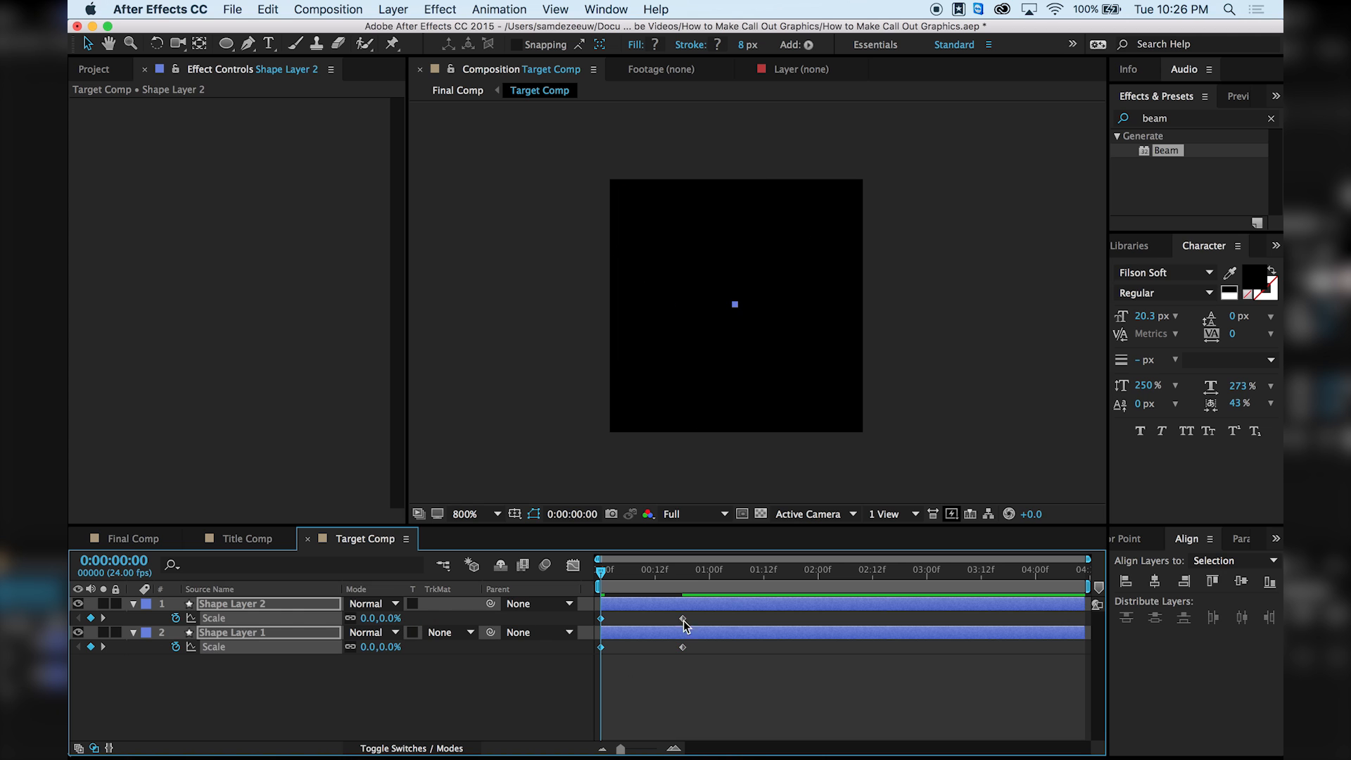
Move both layers' ending Scale keyframes to 0:00:00:13, apply Easy Ease to all Scale keyframes, and preview the animation.
key(space)
key(space)
drag(700, 673, 659, 617)
drag(702, 674, 582, 618)
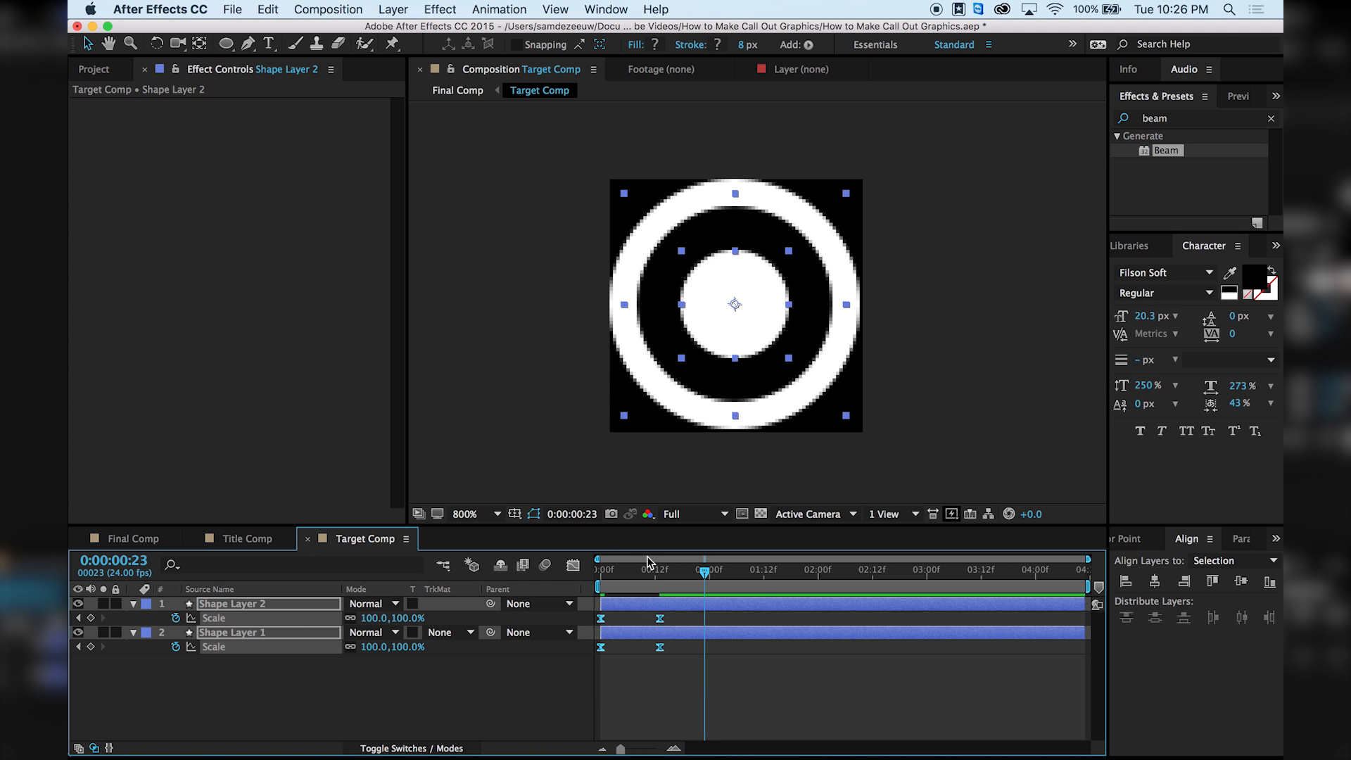
key(space)
key(space)
drag(698, 570, 597, 591)
key(space)
key(space)
click(643, 669)
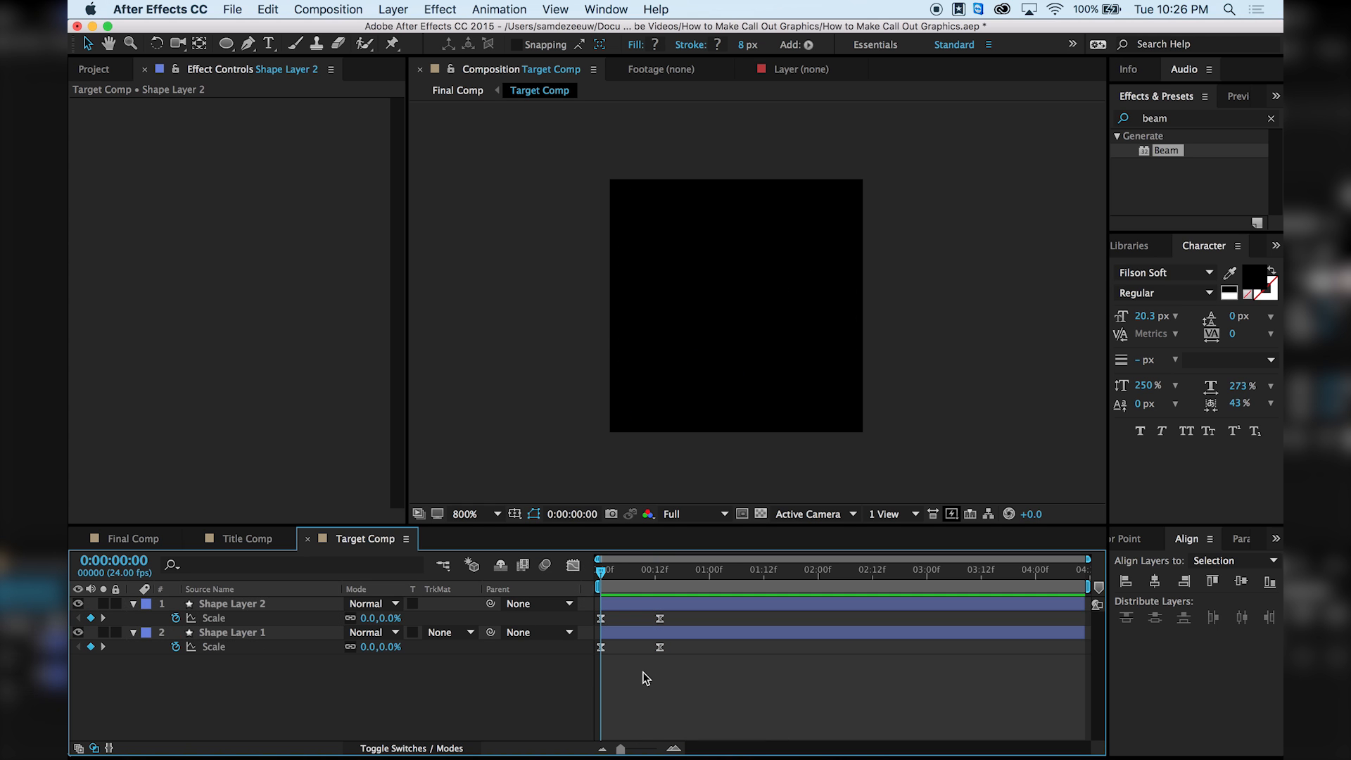
Lengthen both easing handles of Shape Layer 2's Scale curve in the Graph Editor for a steeper S-curve, and preview it.
click(222, 603)
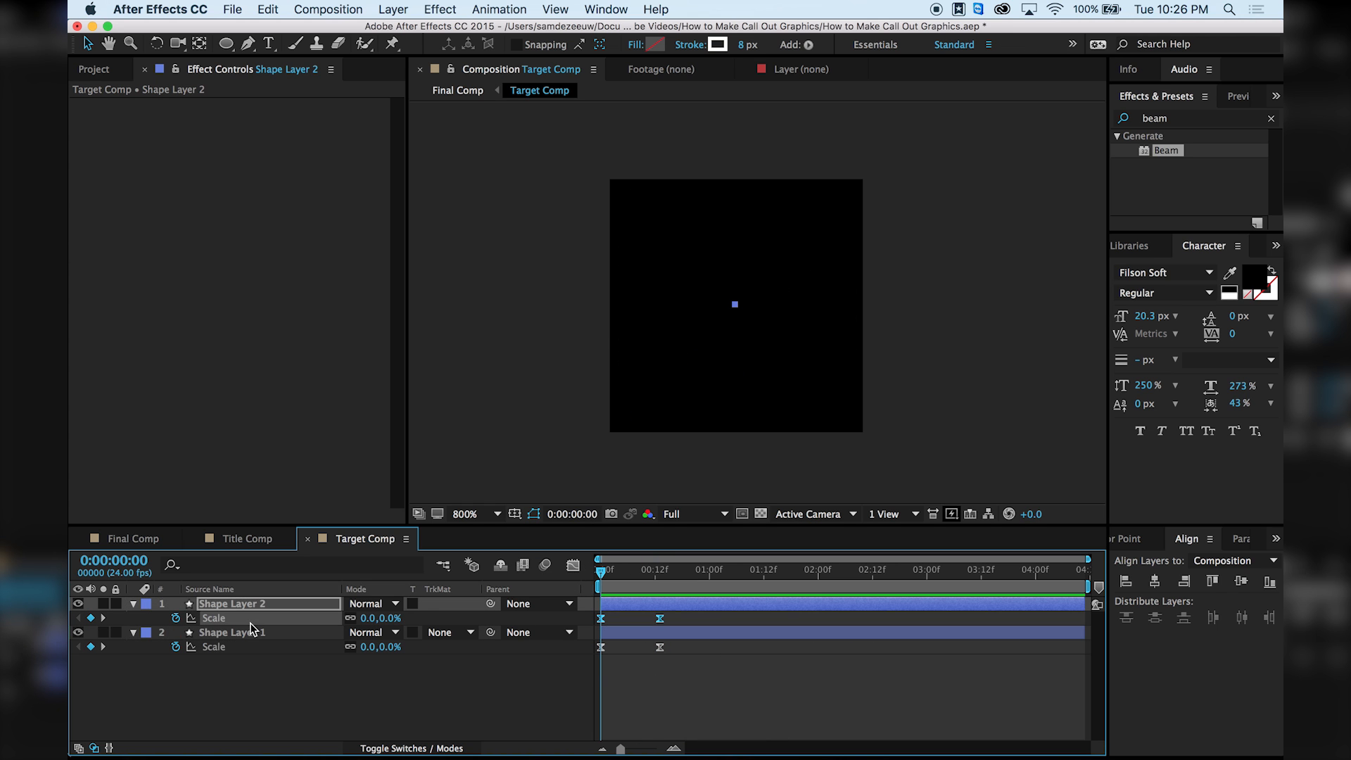
click(574, 565)
click(660, 607)
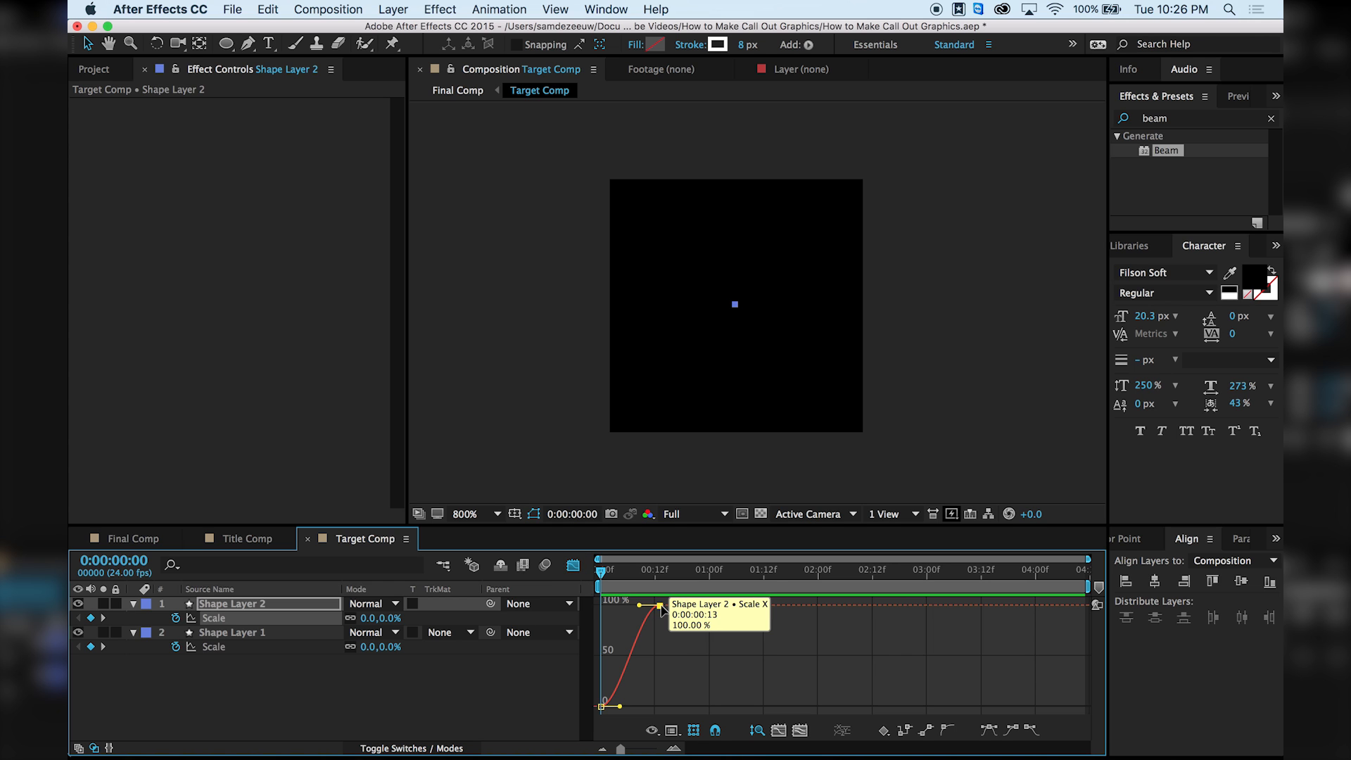
drag(639, 605, 619, 606)
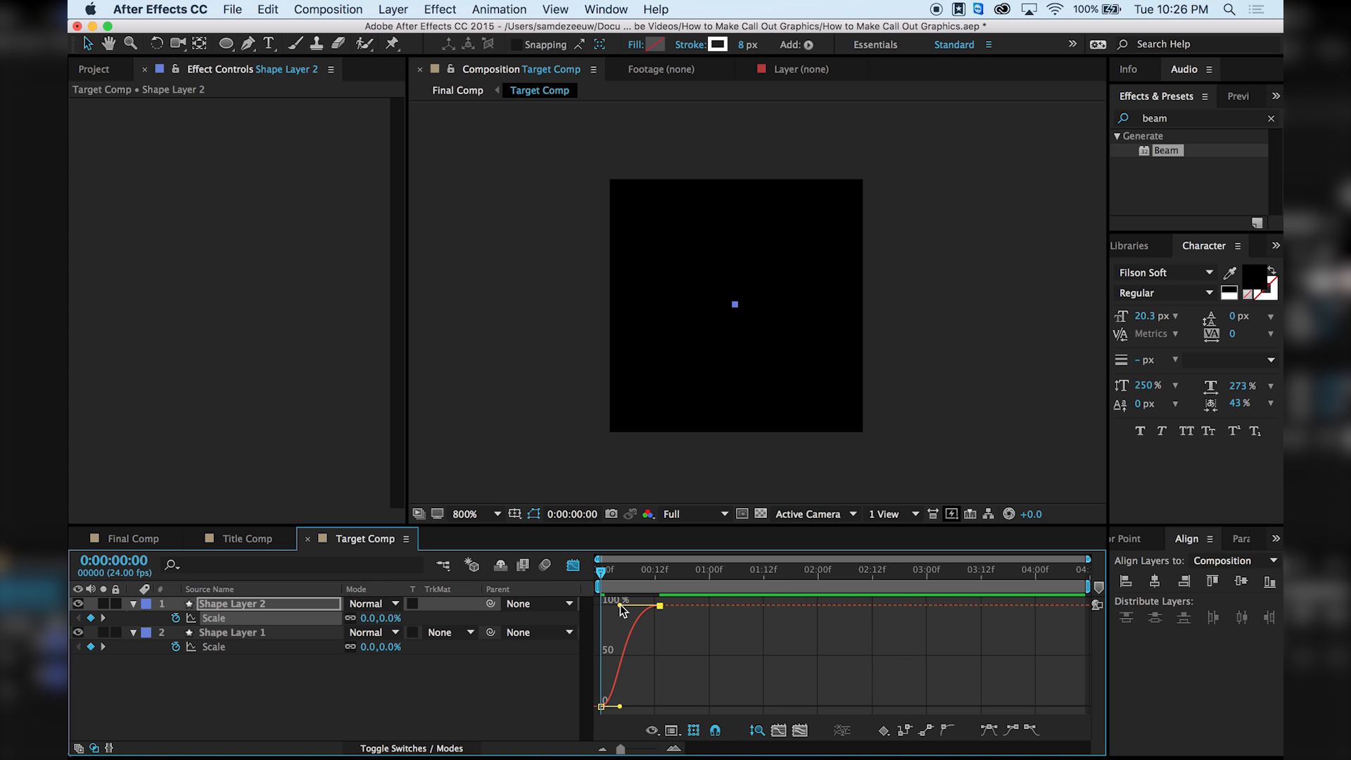
drag(620, 704, 640, 702)
key(space)
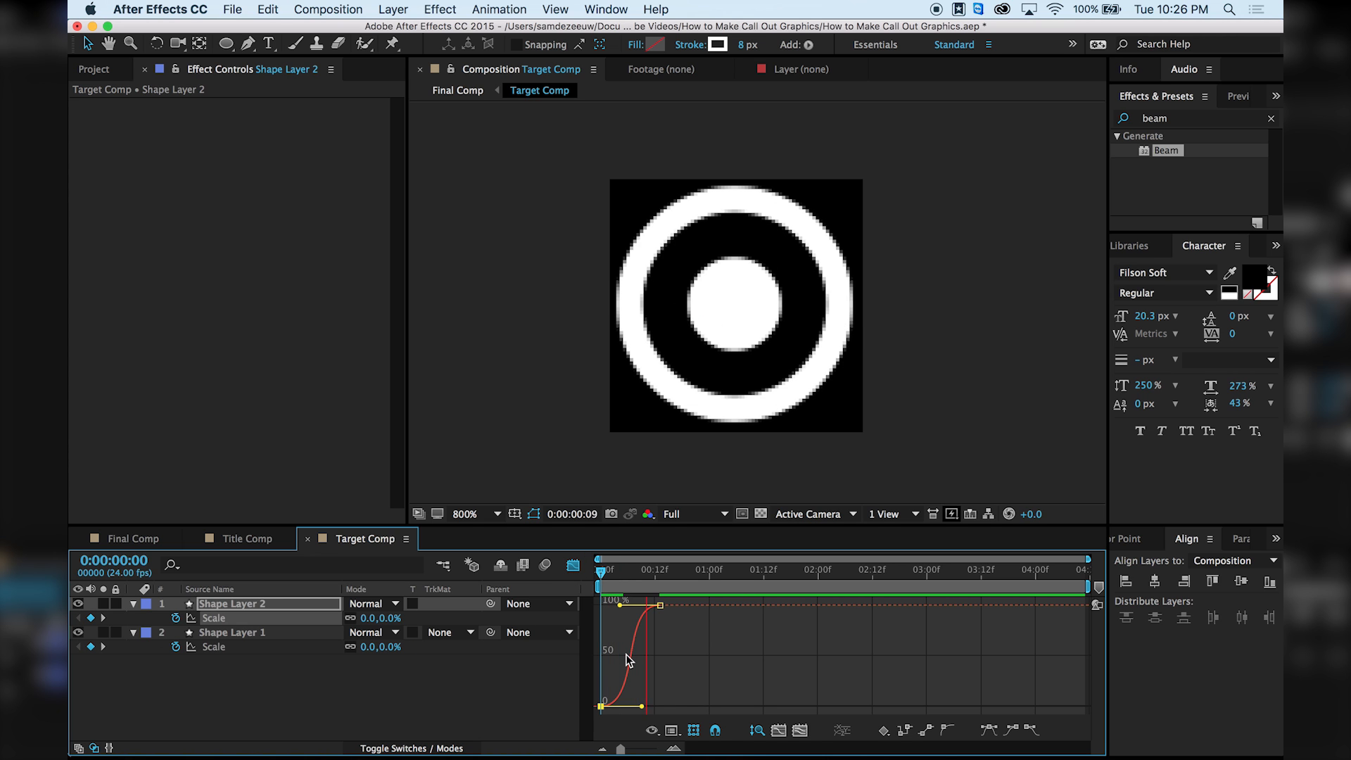
key(space)
Give Shape Layer 1's Scale curve the same steep S-shape by lengthening both easing handles, and preview the target animation.
click(296, 646)
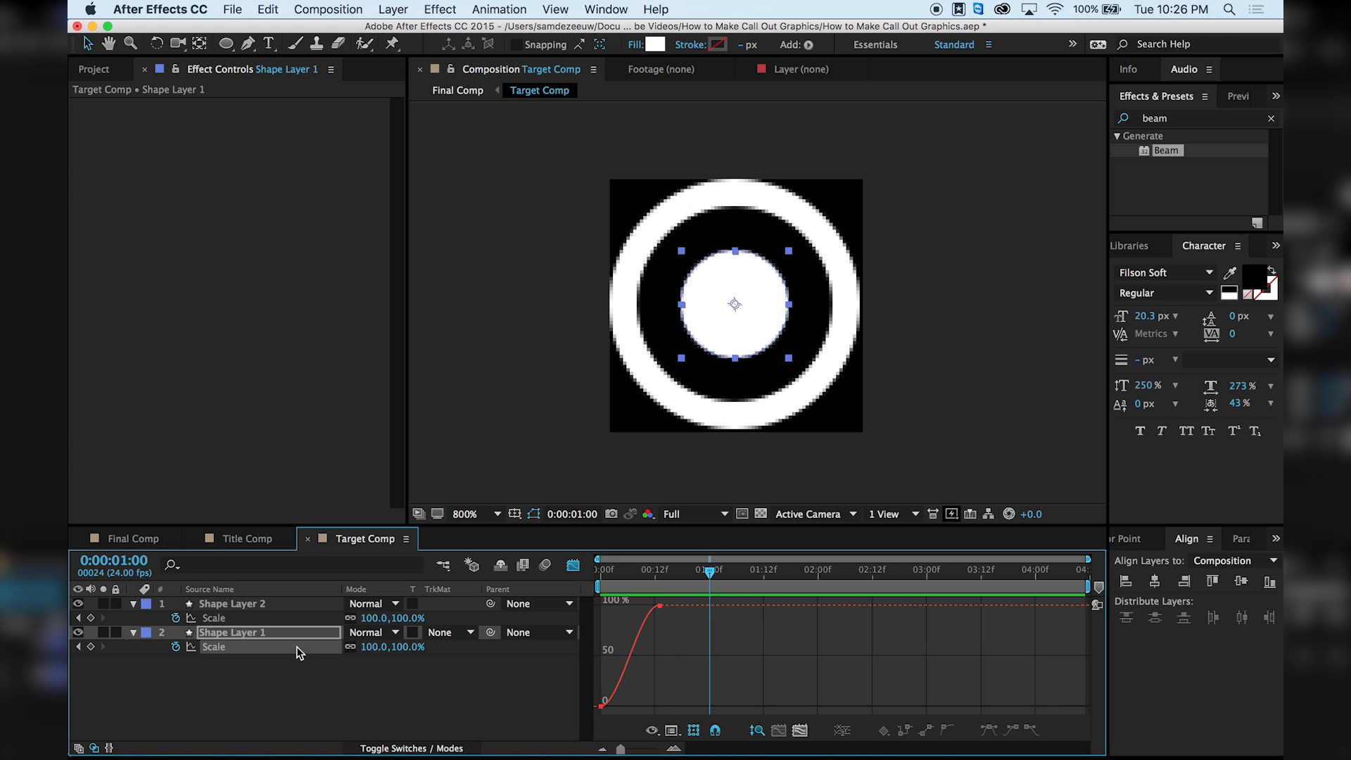
click(660, 606)
drag(640, 606, 620, 606)
drag(621, 706, 643, 706)
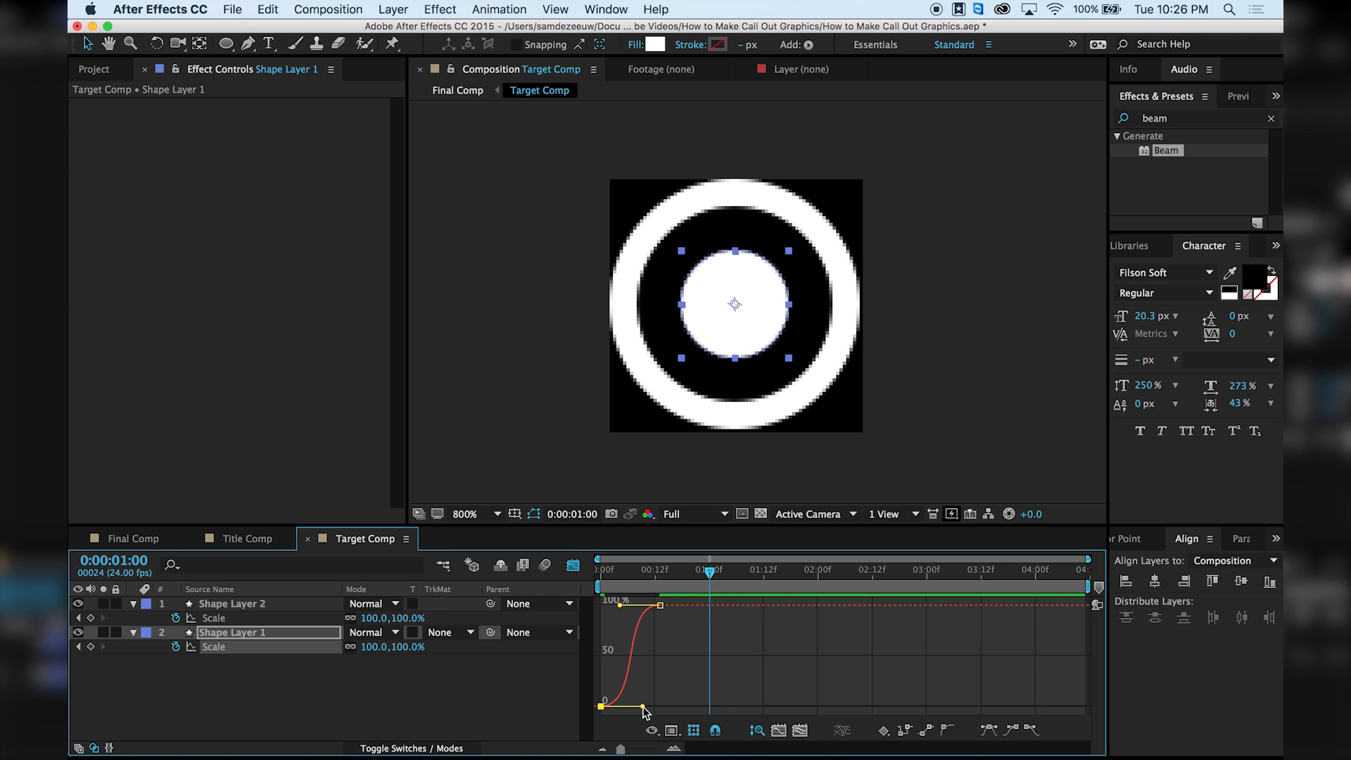
key(space)
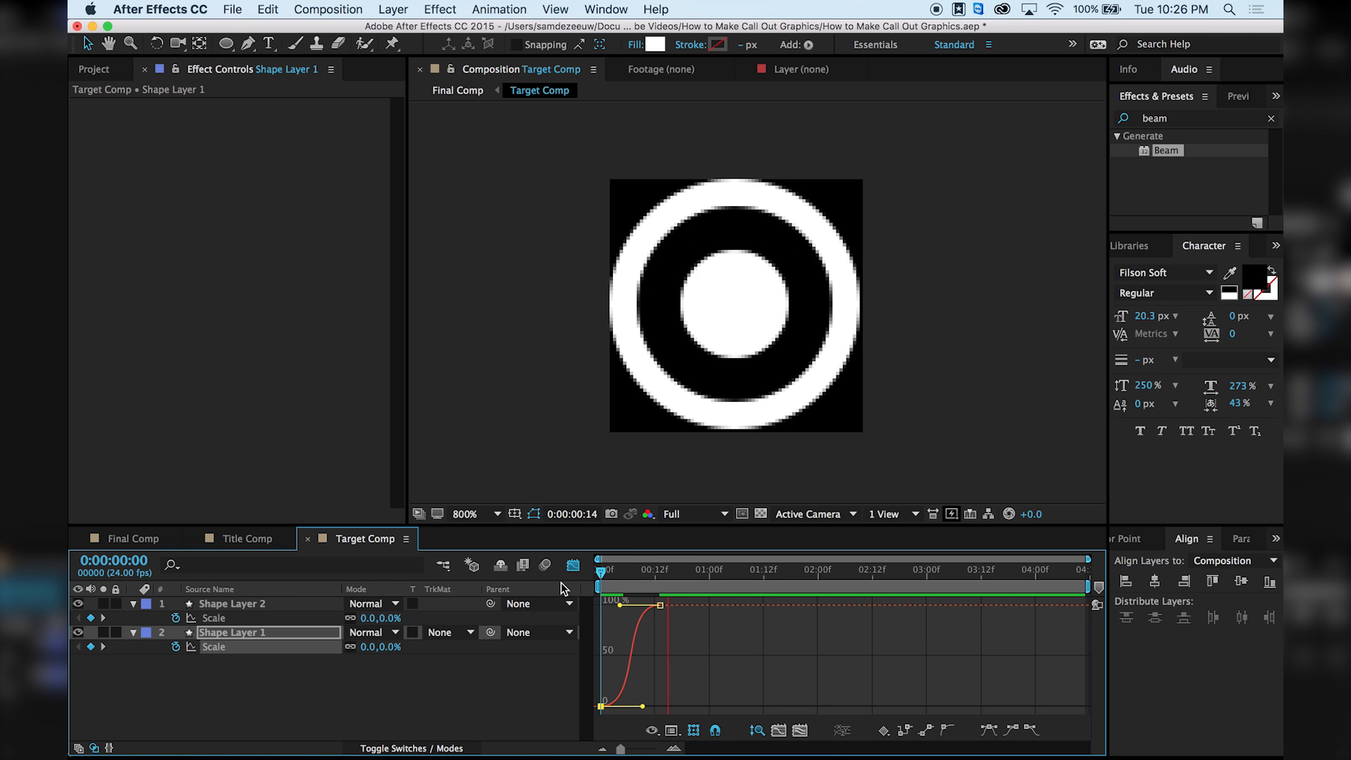
mouse_move(610, 576)
mouse_down()
mouse_move(594, 572)
mouse_move(648, 575)
mouse_move(601, 590)
mouse_up()
key(space)
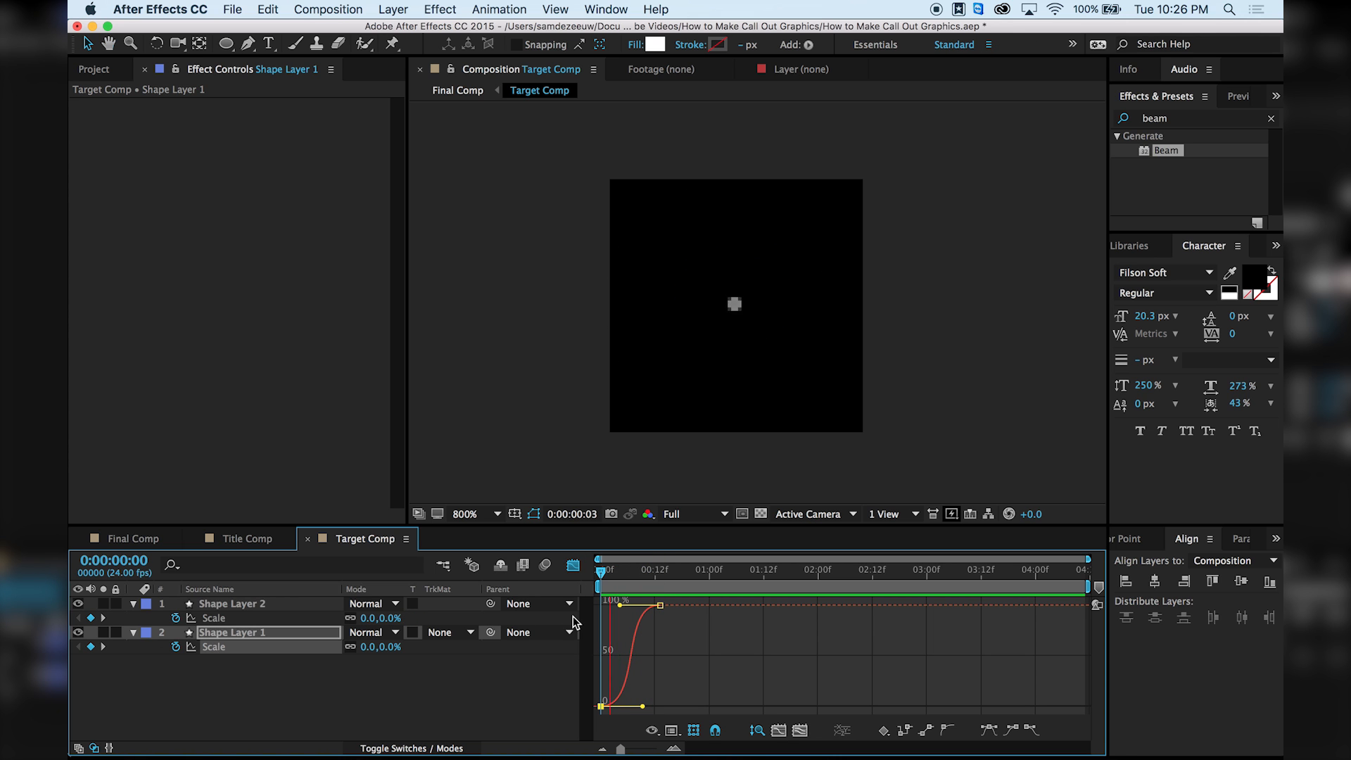
key(space)
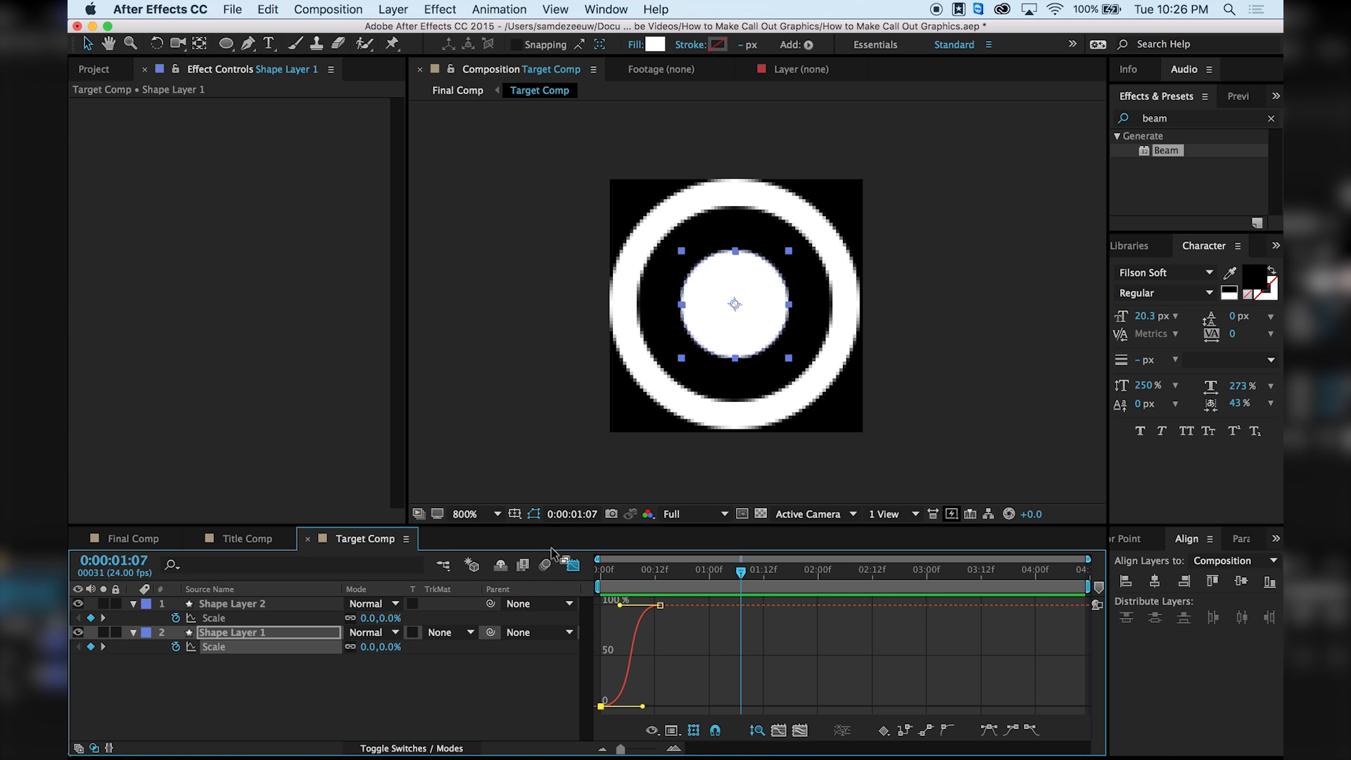
Close the Graph Editor, move both layers' ending Scale keyframes to about 0:00:00:22, and preview the slower scale-up.
click(574, 564)
drag(677, 618, 657, 733)
drag(660, 646, 700, 647)
key(Home)
key(space)
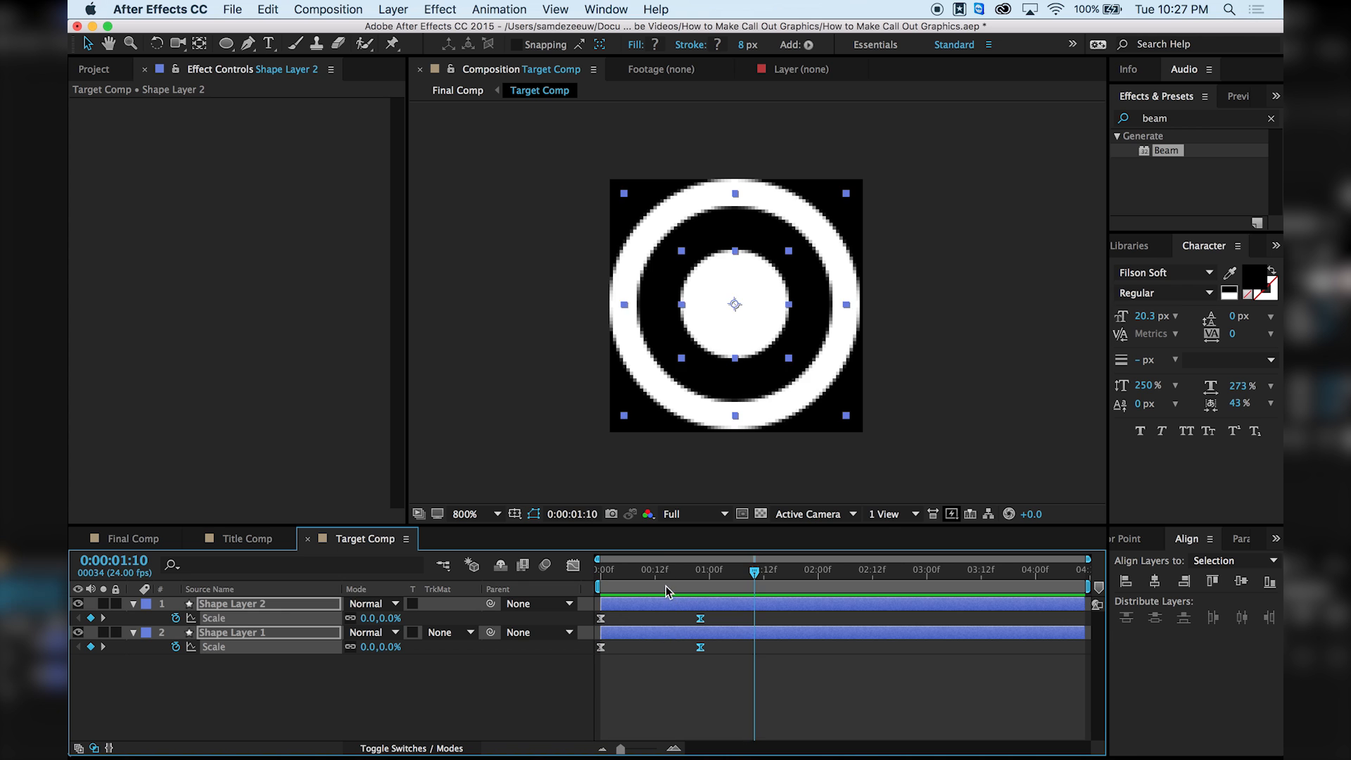
key(space)
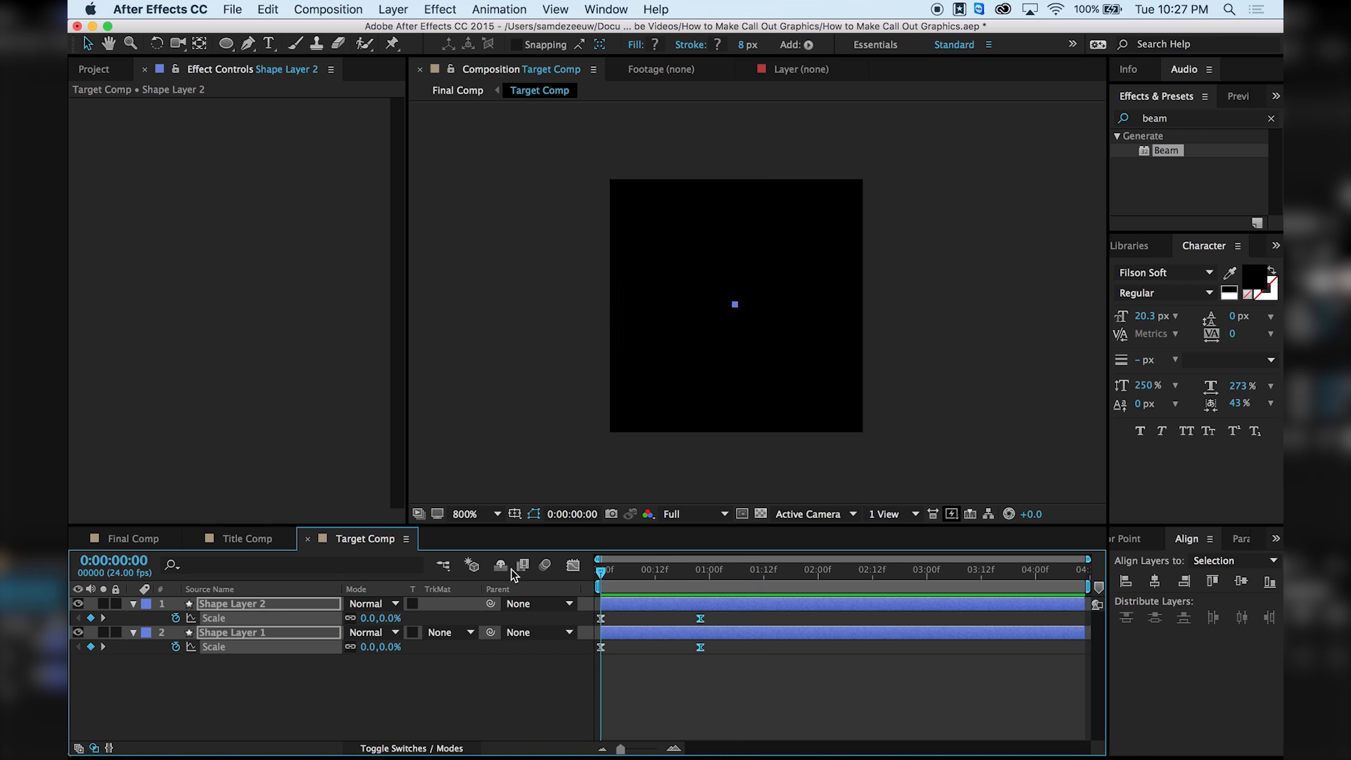
Preview the target's scale-up animation from the start of Final Comp.
click(141, 539)
key(space)
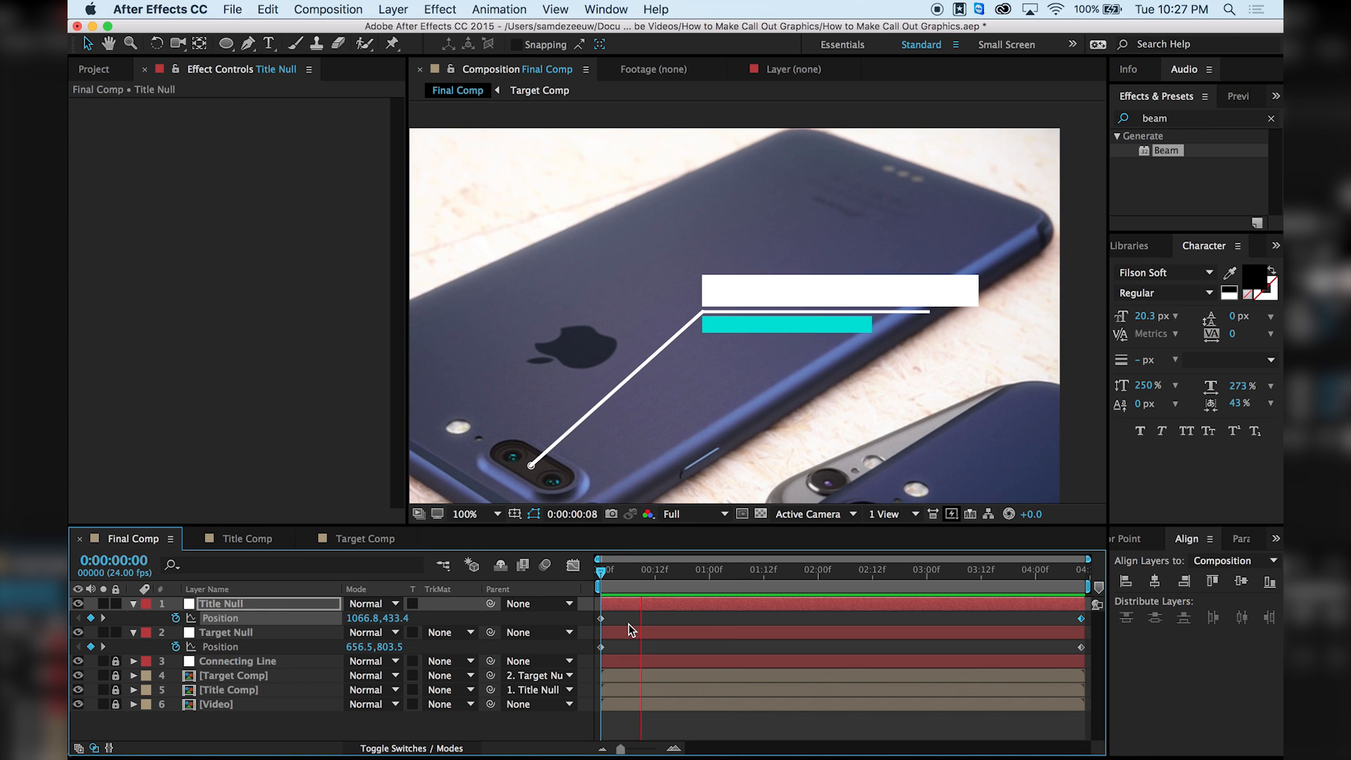
drag(619, 573, 564, 575)
key(space)
At 0:00:00:15, unlock the Connecting Line layer and reduce its Beam effect's Time to 0%.
drag(602, 574, 687, 578)
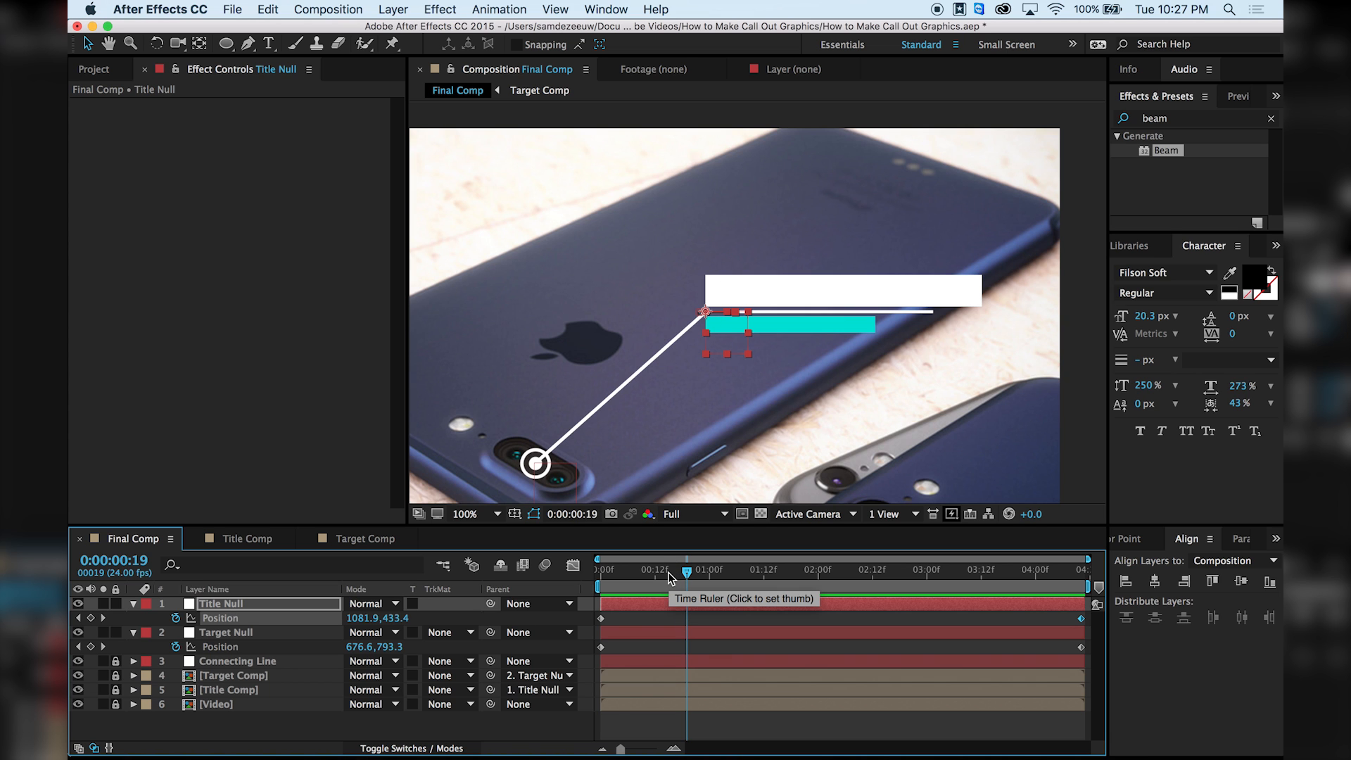
mouse_move(669, 572)
mouse_down()
mouse_move(598, 573)
mouse_move(671, 578)
mouse_up()
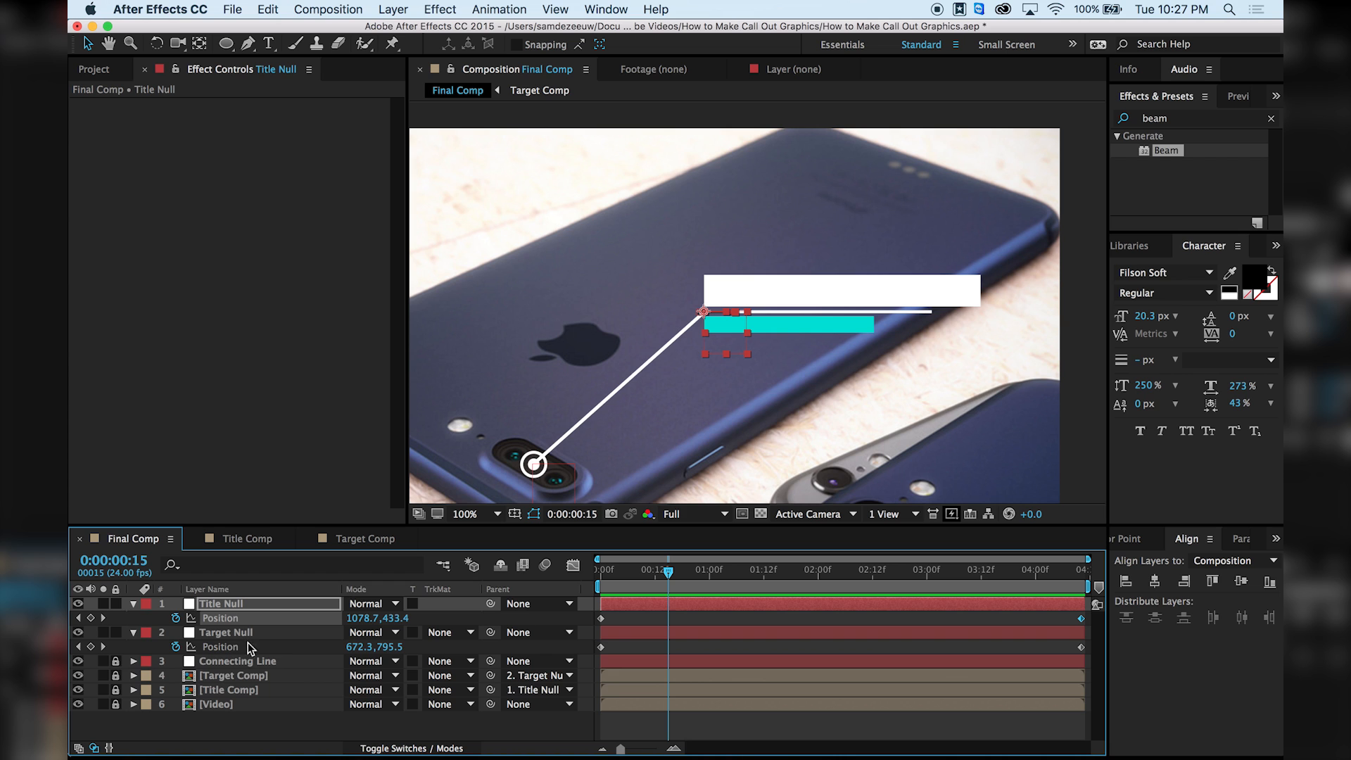
click(115, 661)
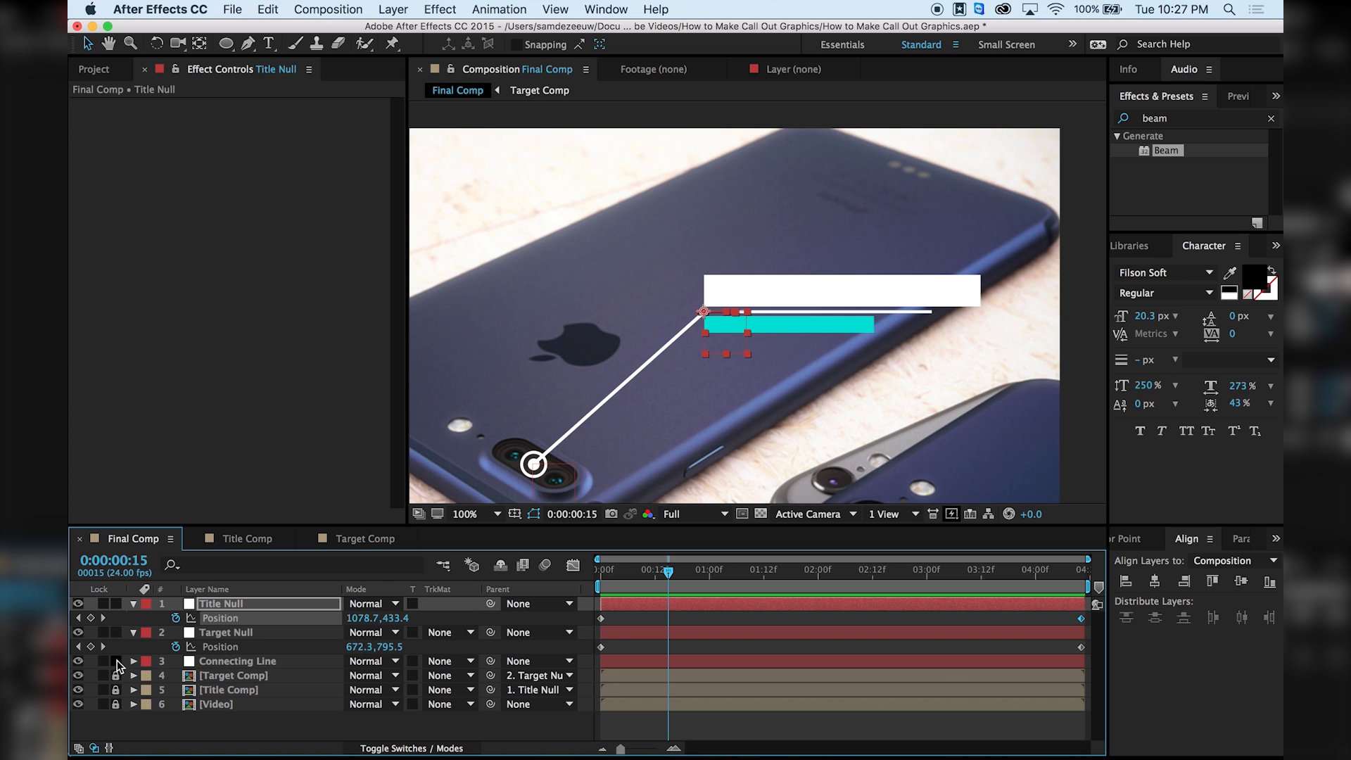
click(251, 664)
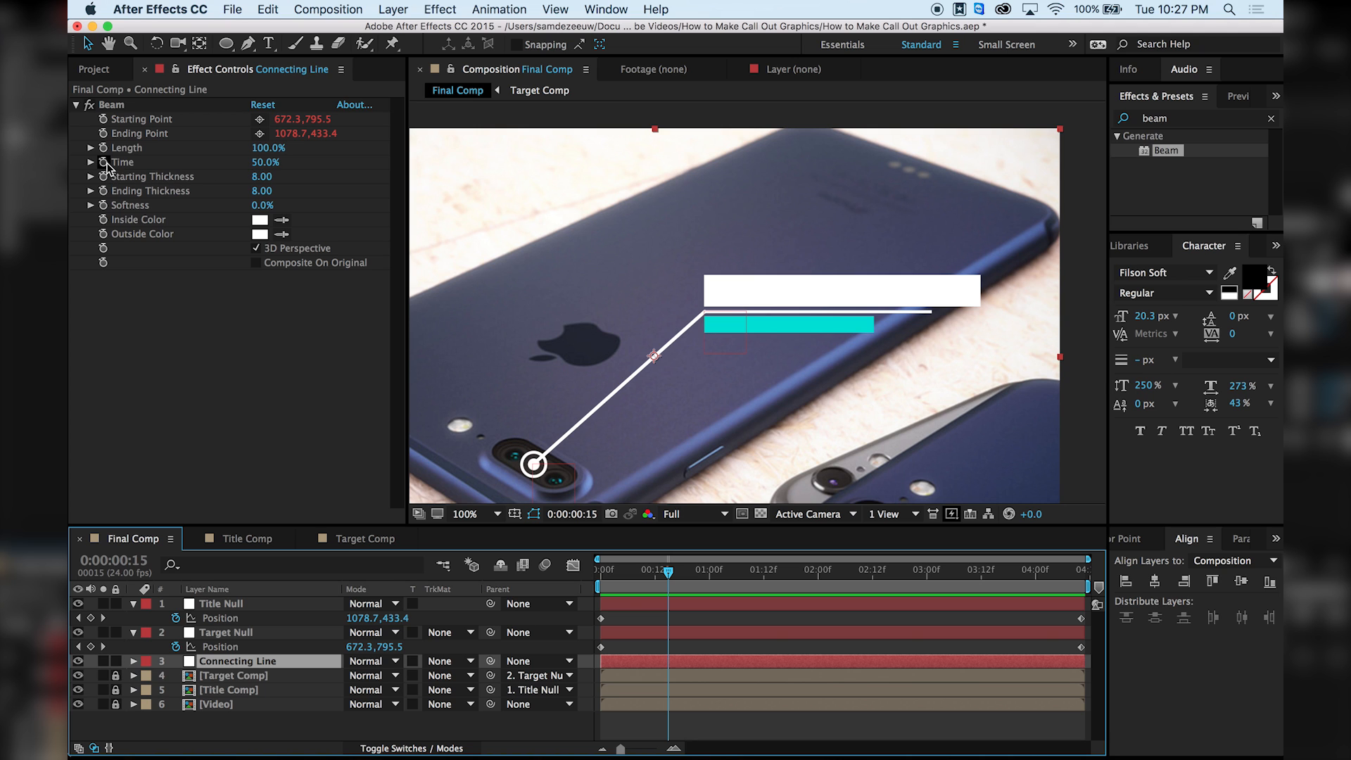
click(273, 165)
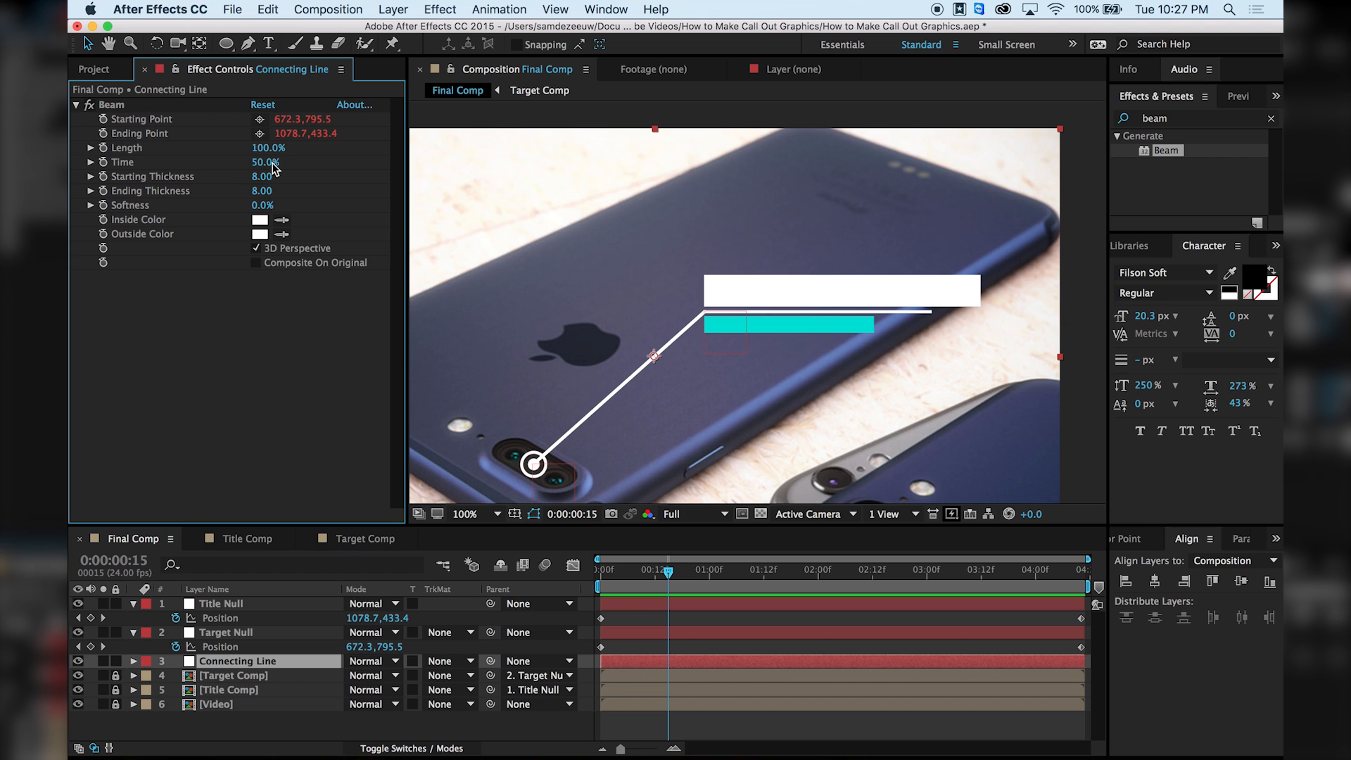
drag(260, 167, 182, 189)
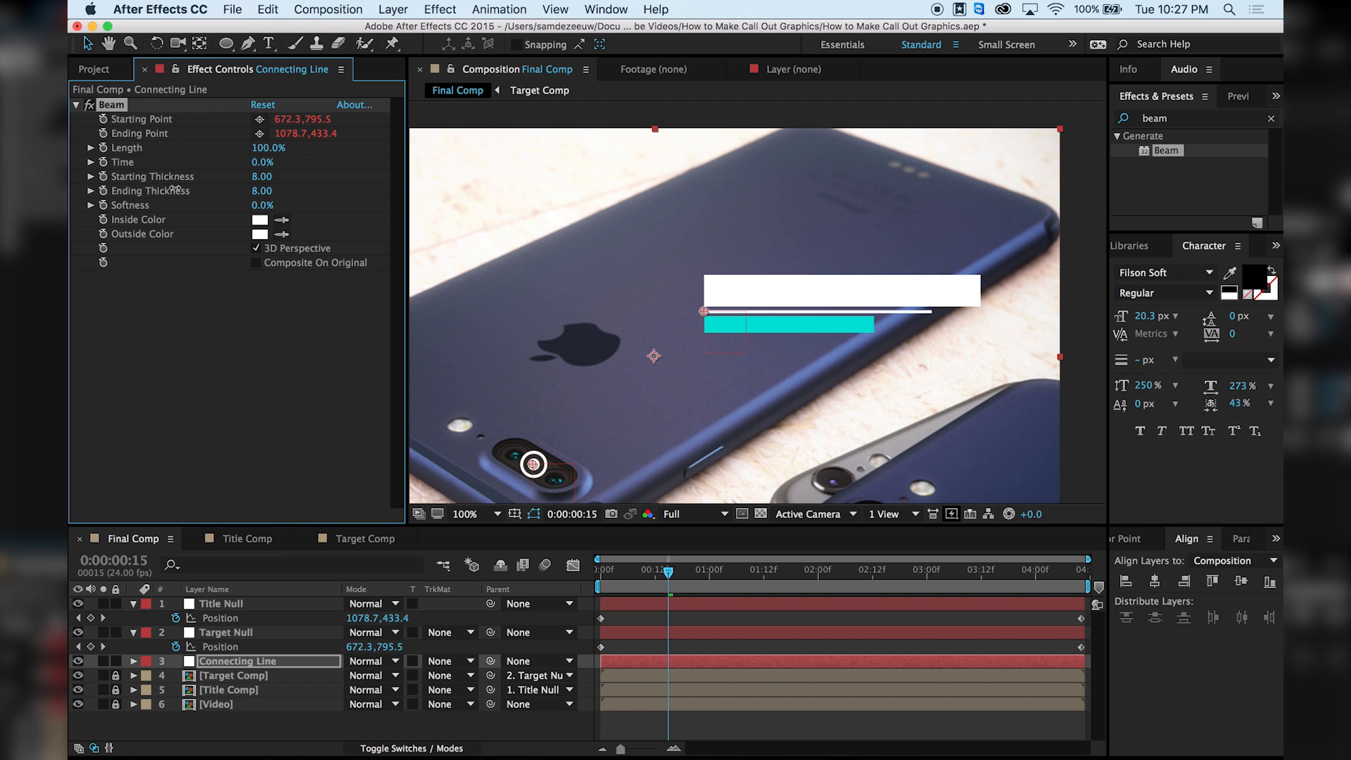
Keyframe the Connecting Line beam's Time from 0% at 0:00:00:15 to 50% at 0:00:01:02, and scrub through the result.
click(103, 163)
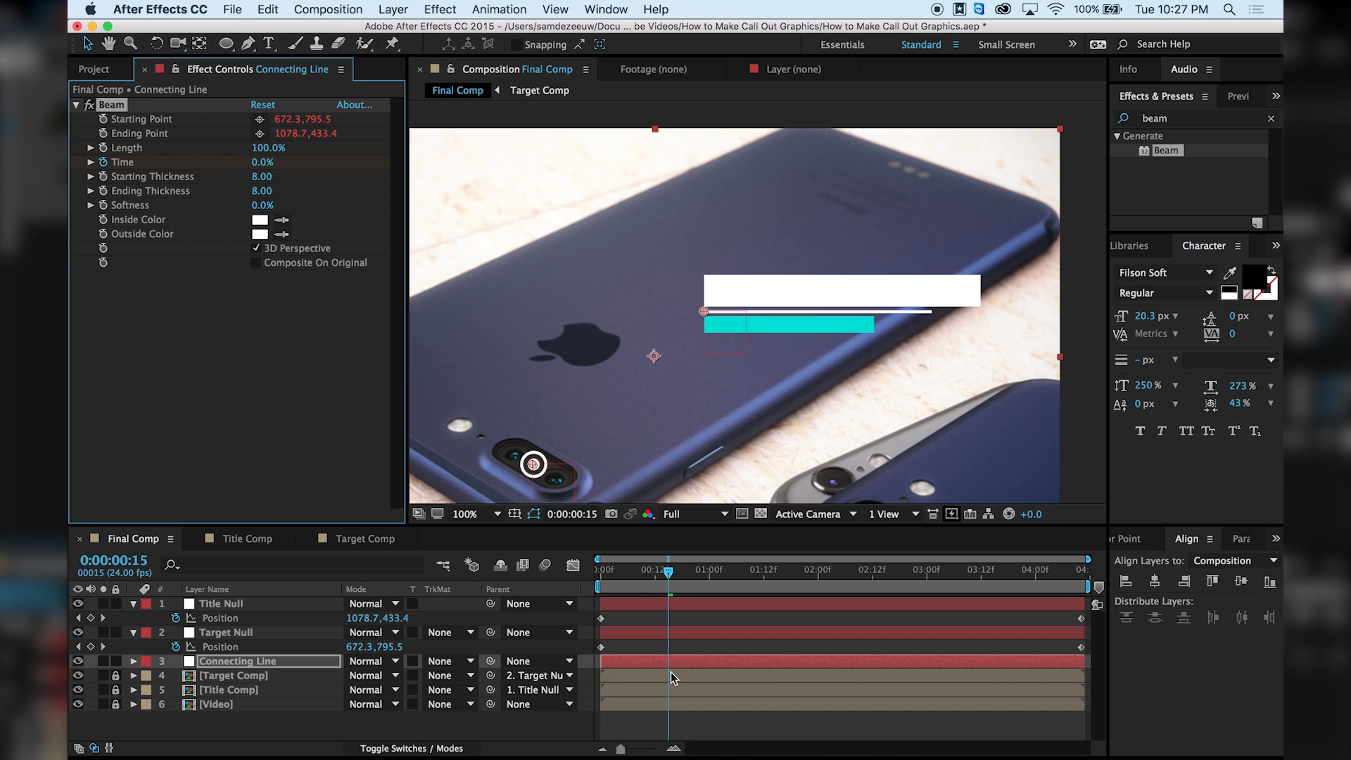
key(u)
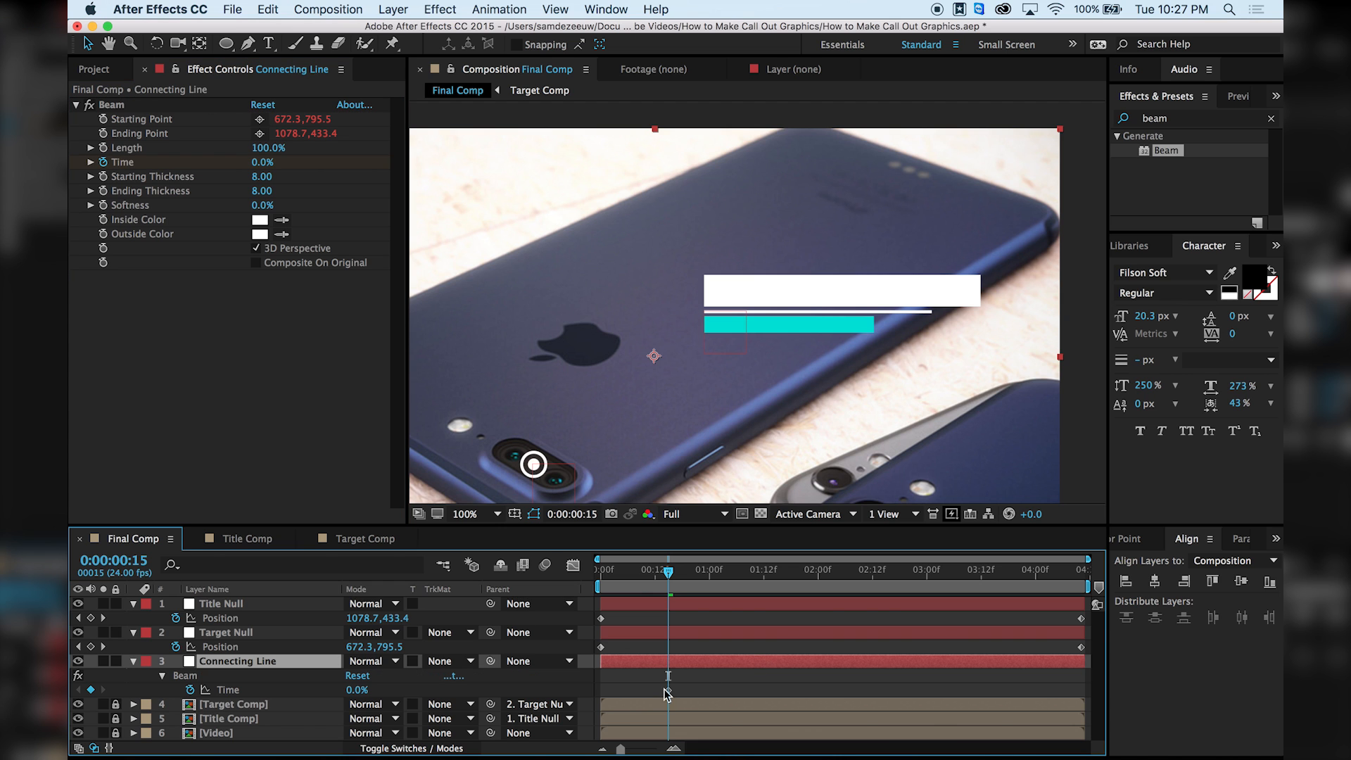
drag(669, 580, 720, 583)
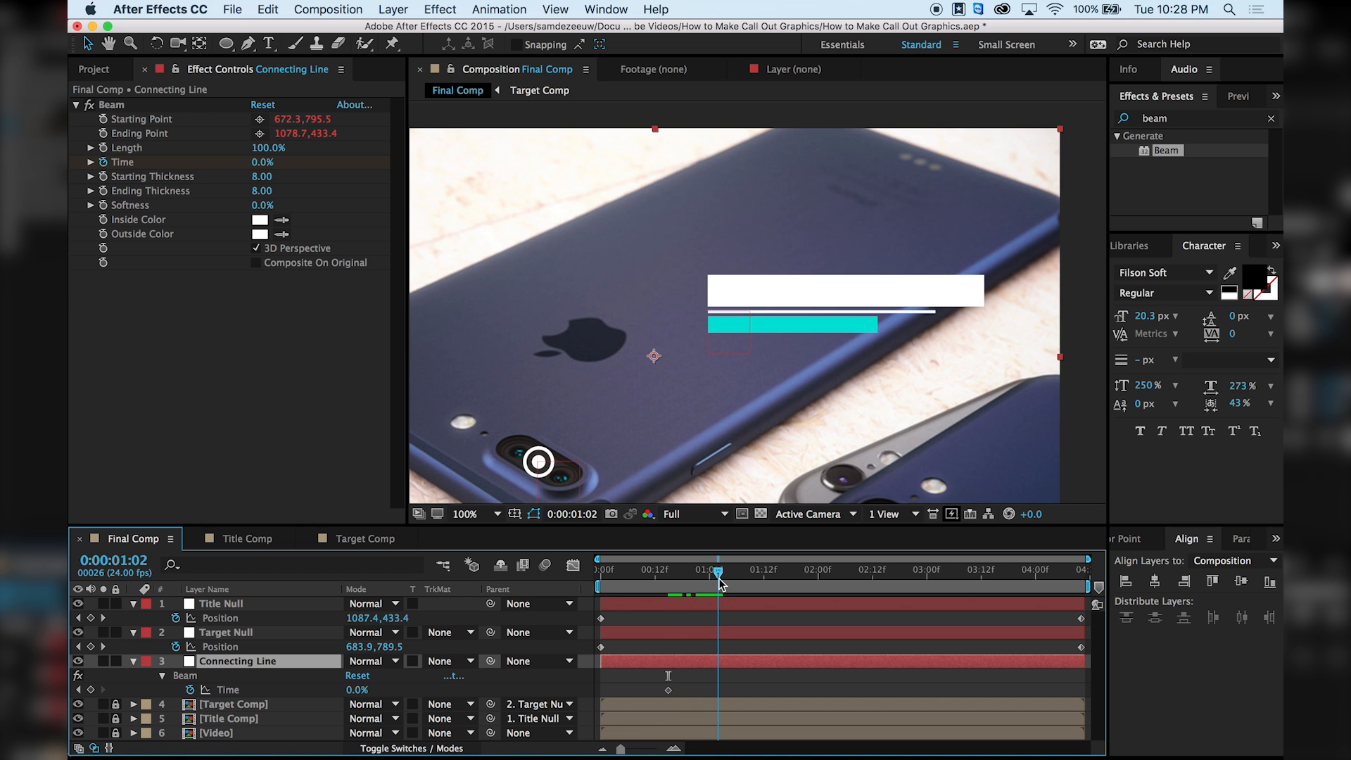
click(263, 163)
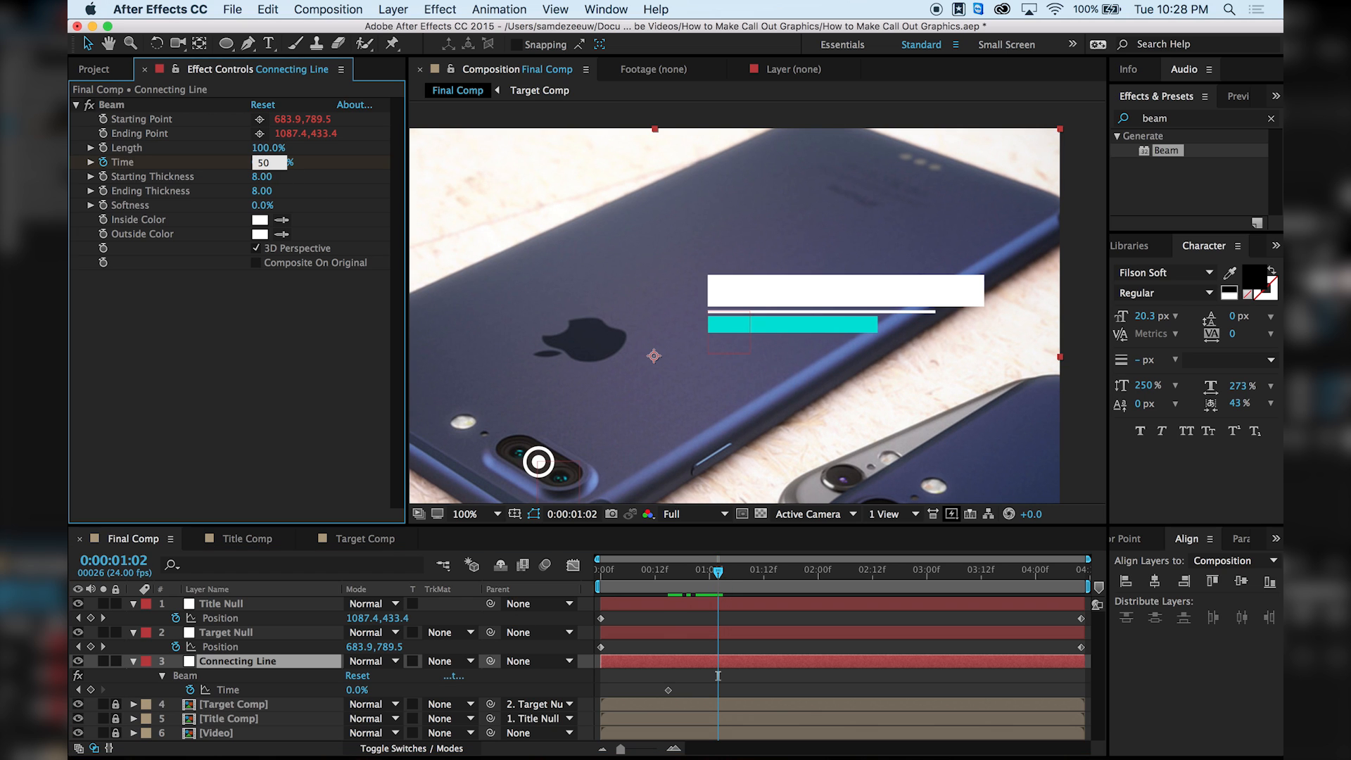
key(Return)
mouse_move(718, 572)
mouse_down()
mouse_move(660, 580)
mouse_move(725, 585)
mouse_move(636, 584)
mouse_move(674, 584)
mouse_up()
click(698, 665)
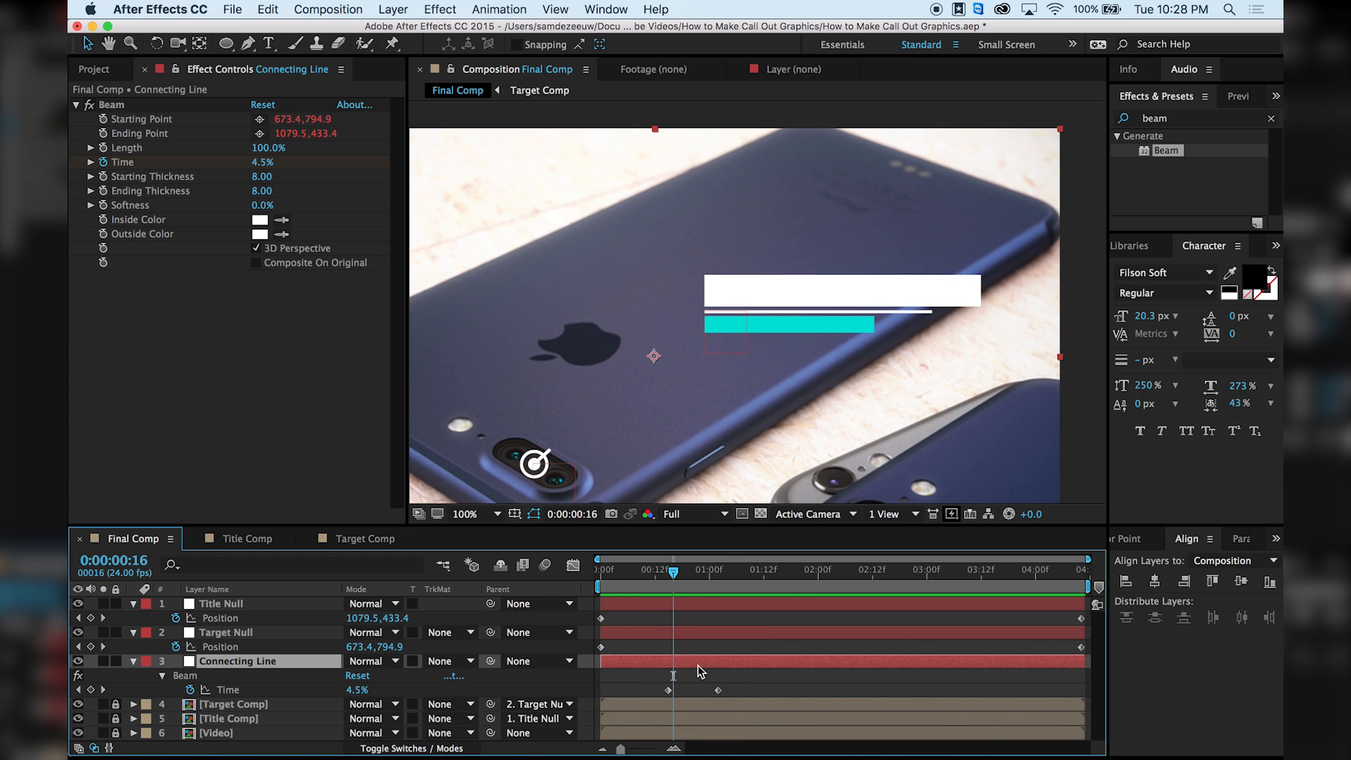
Trim the Connecting Line layer's in point to 0:00:00:15, where its first Time keyframe sits.
click(698, 673)
drag(673, 571, 596, 573)
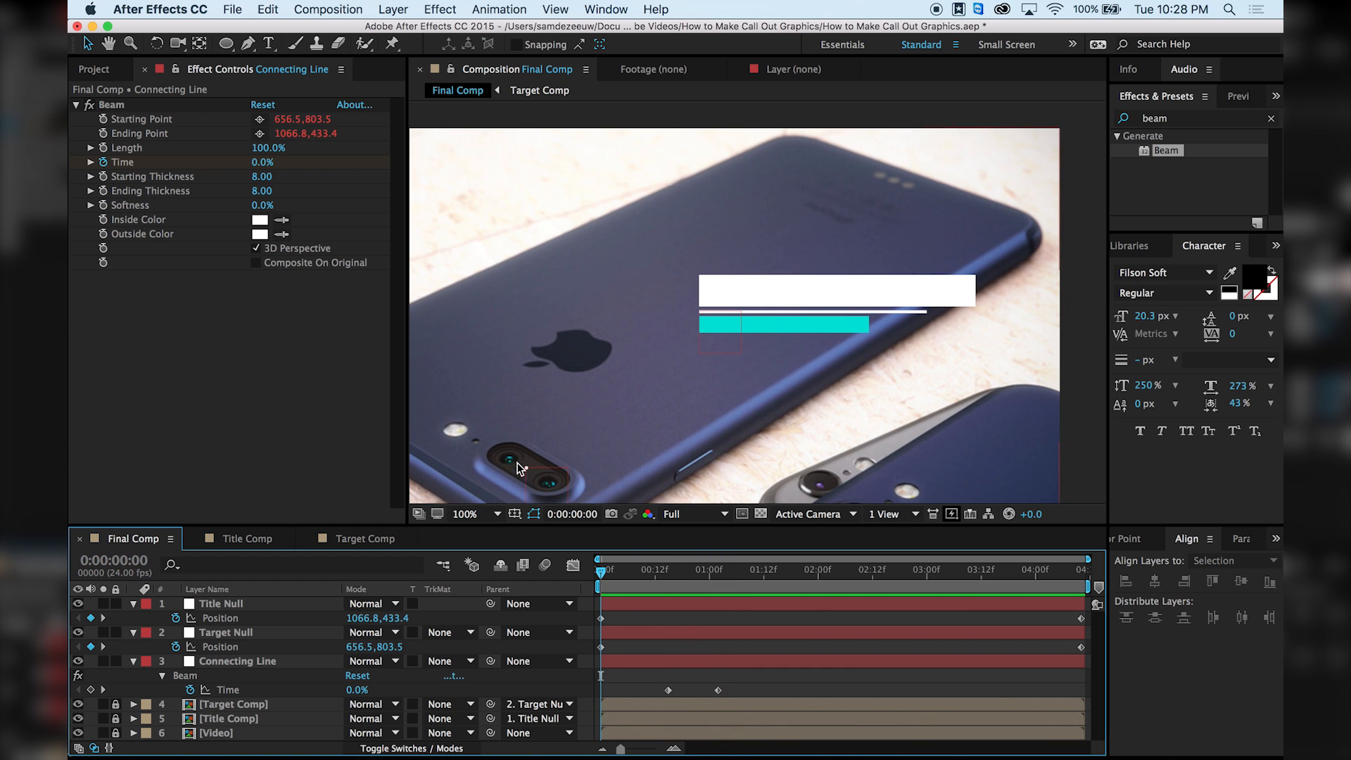
click(665, 576)
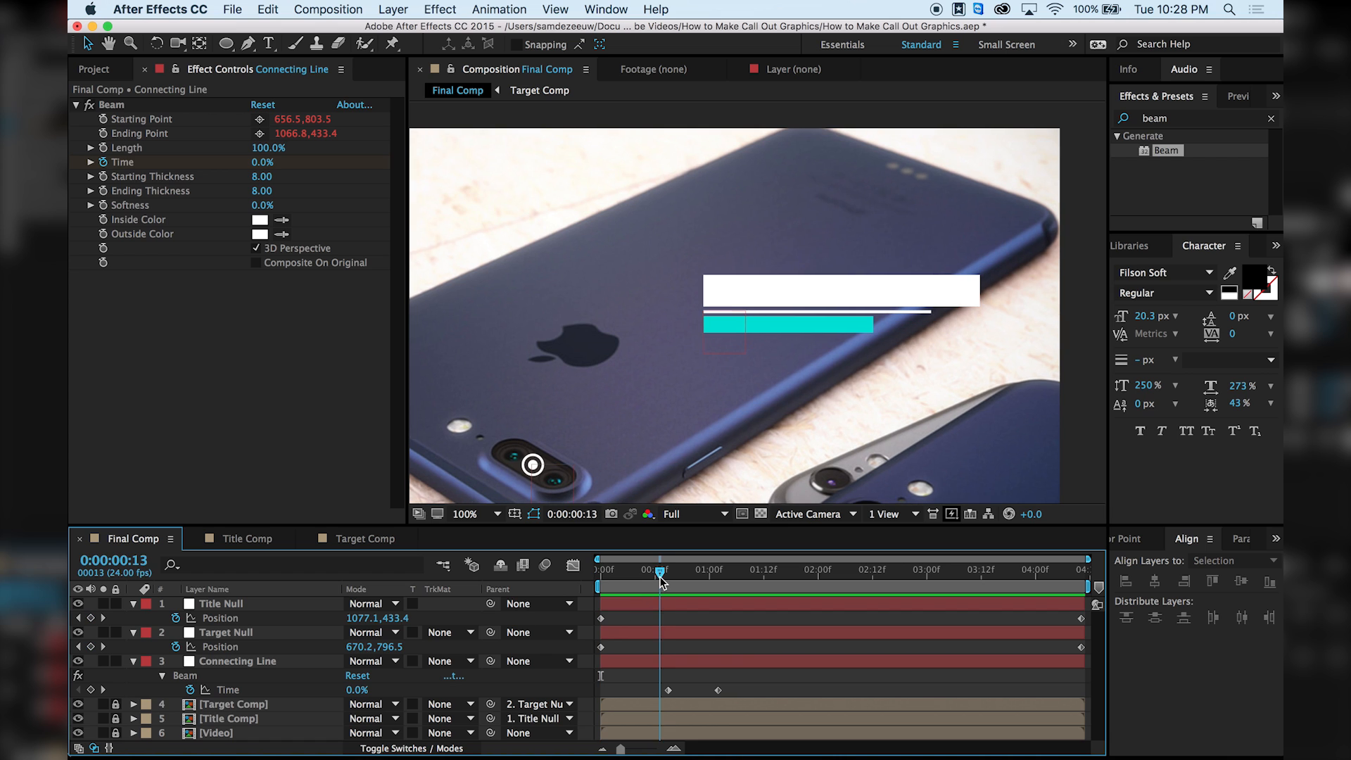
click(682, 655)
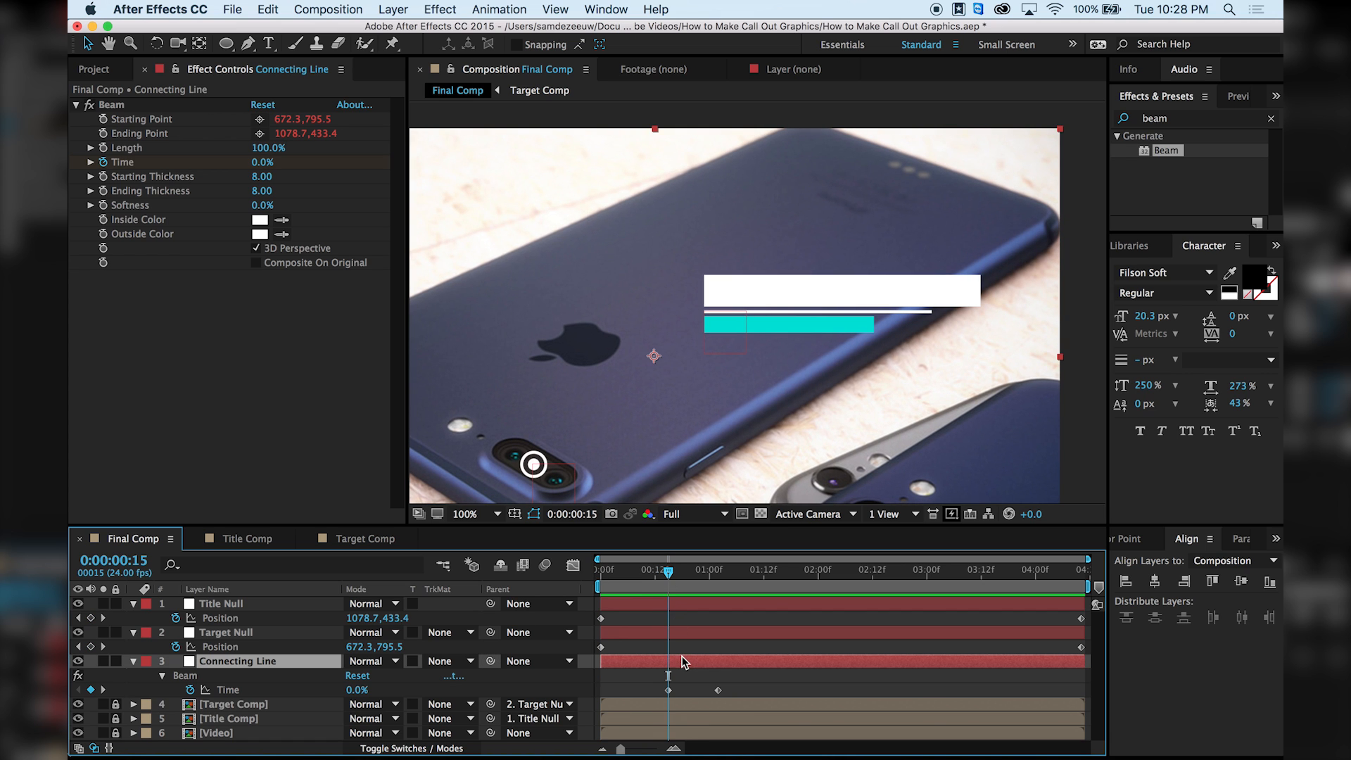
key(alt+bracketleft)
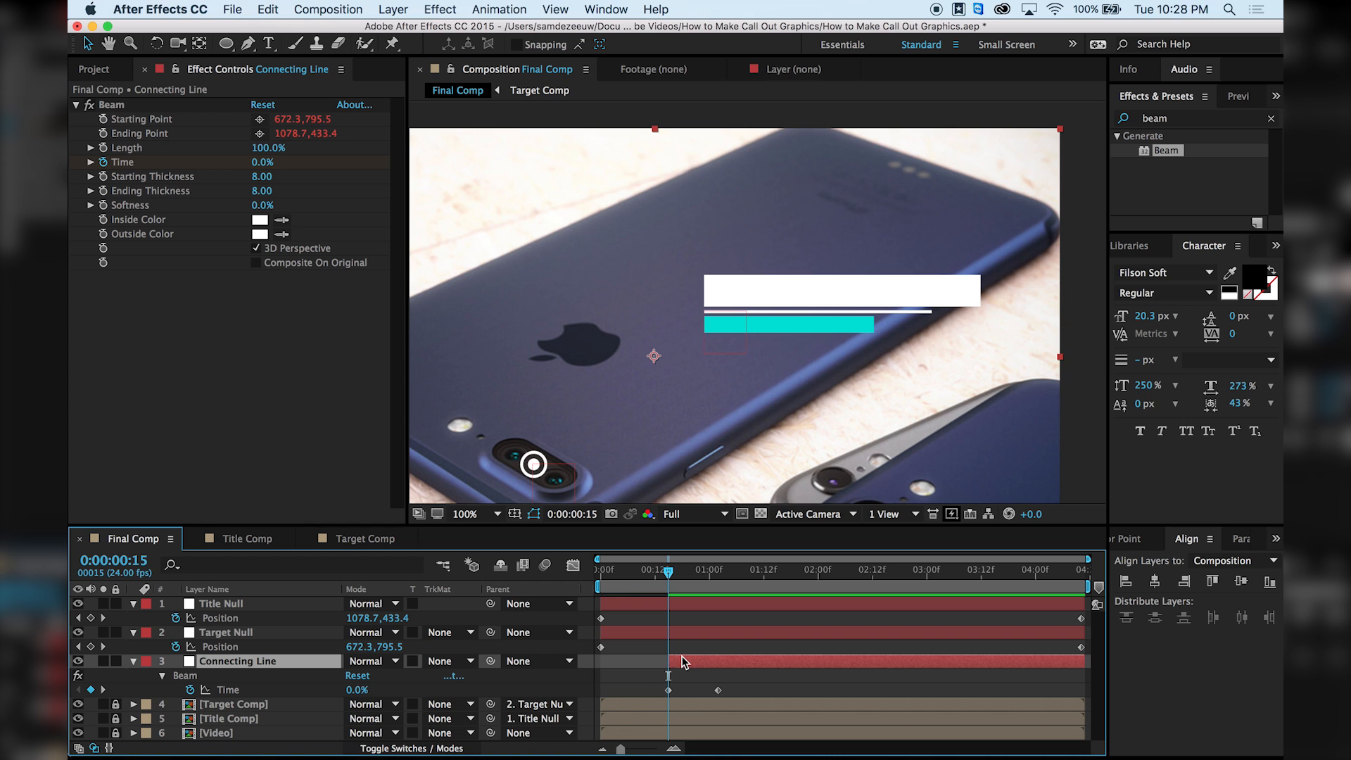
Move the ending Time keyframe to about 0:00:01:05, Easy Ease both keyframes, lengthen their easing handles into a steep S-curve, and preview.
mouse_move(669, 571)
mouse_down()
mouse_move(598, 571)
mouse_move(733, 571)
mouse_up()
click(639, 661)
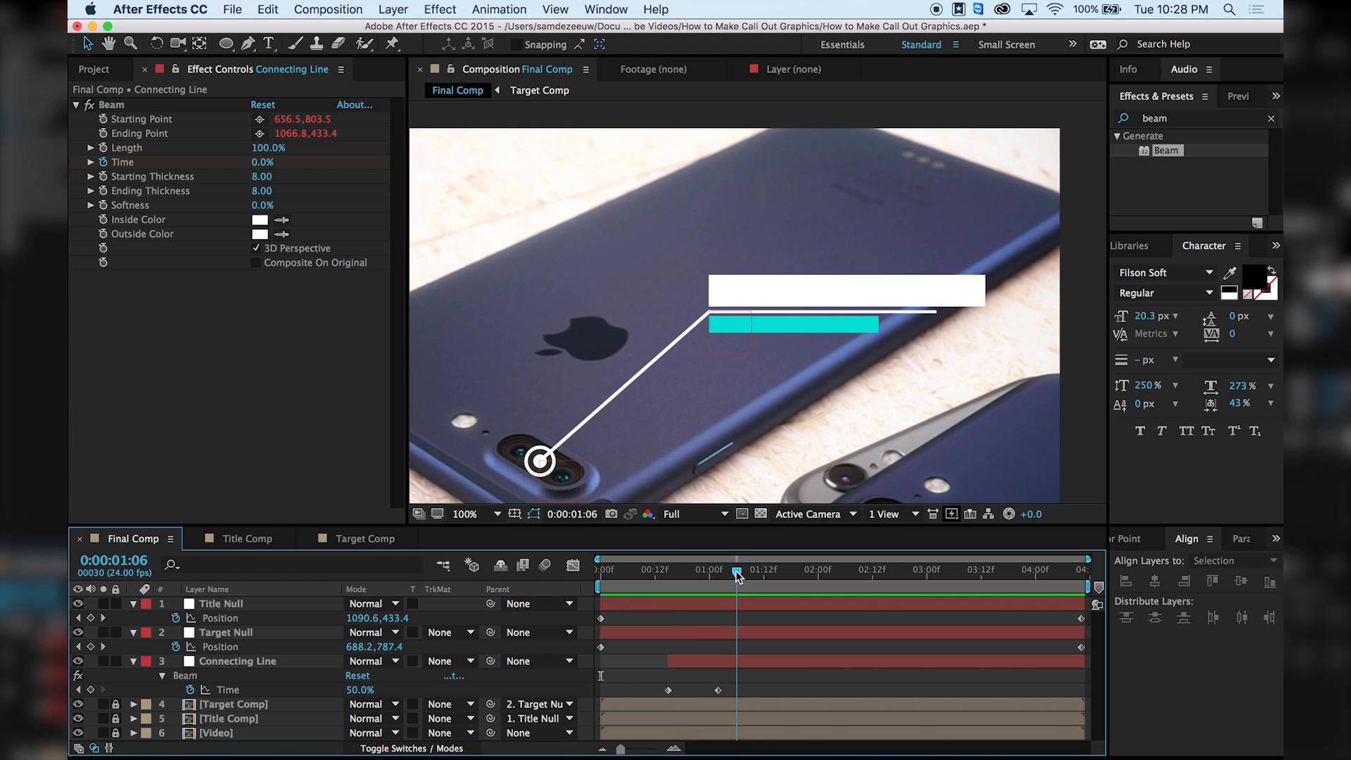
drag(719, 690, 636, 694)
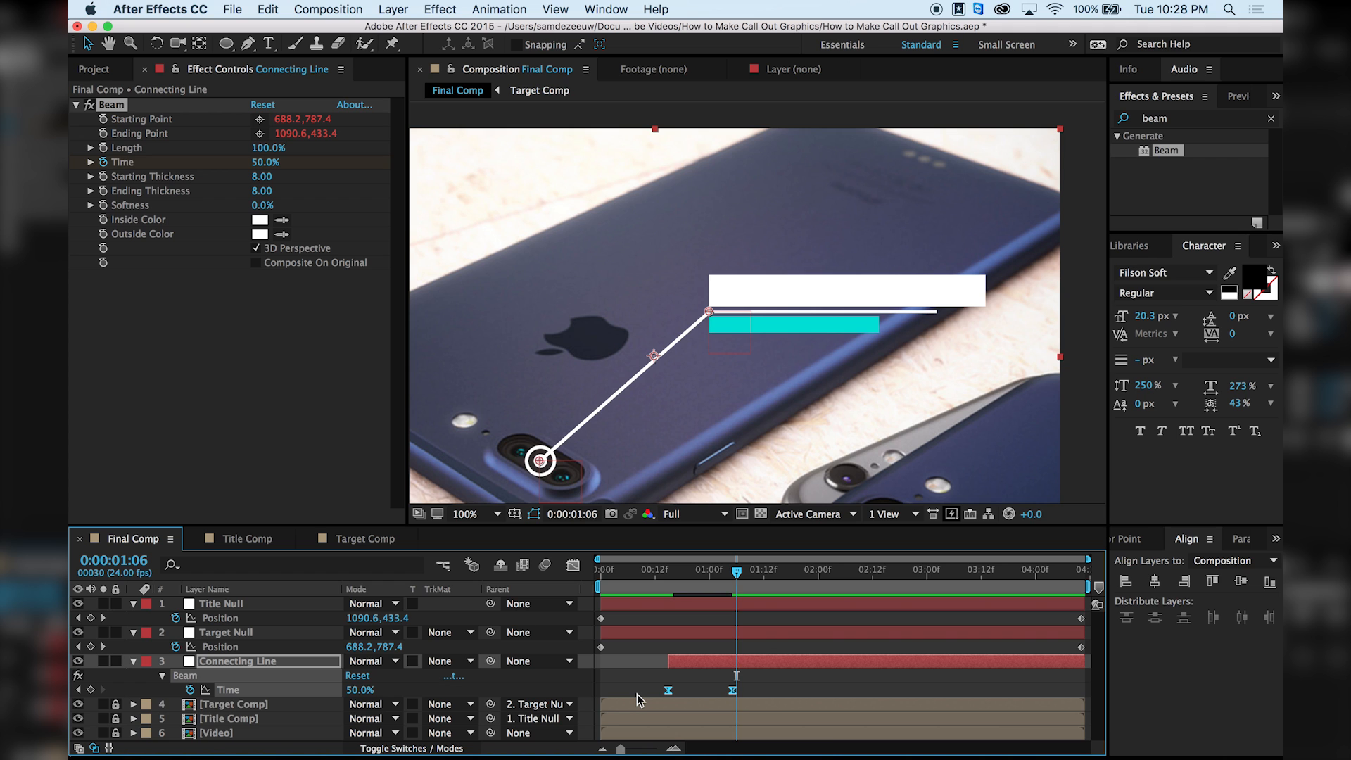
click(572, 566)
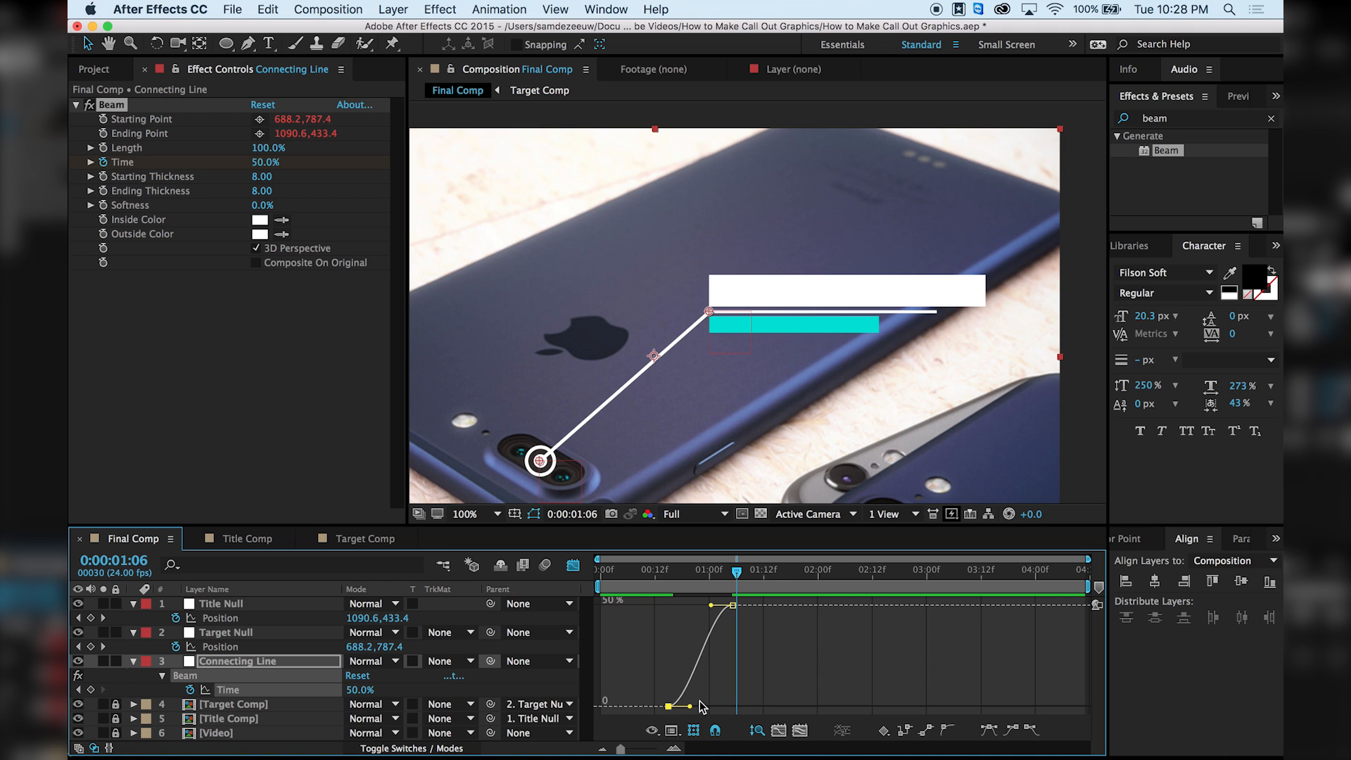
drag(689, 707, 714, 708)
mouse_move(713, 605)
mouse_down()
mouse_move(684, 605)
mouse_move(709, 577)
mouse_up()
click(673, 574)
key(space)
click(569, 571)
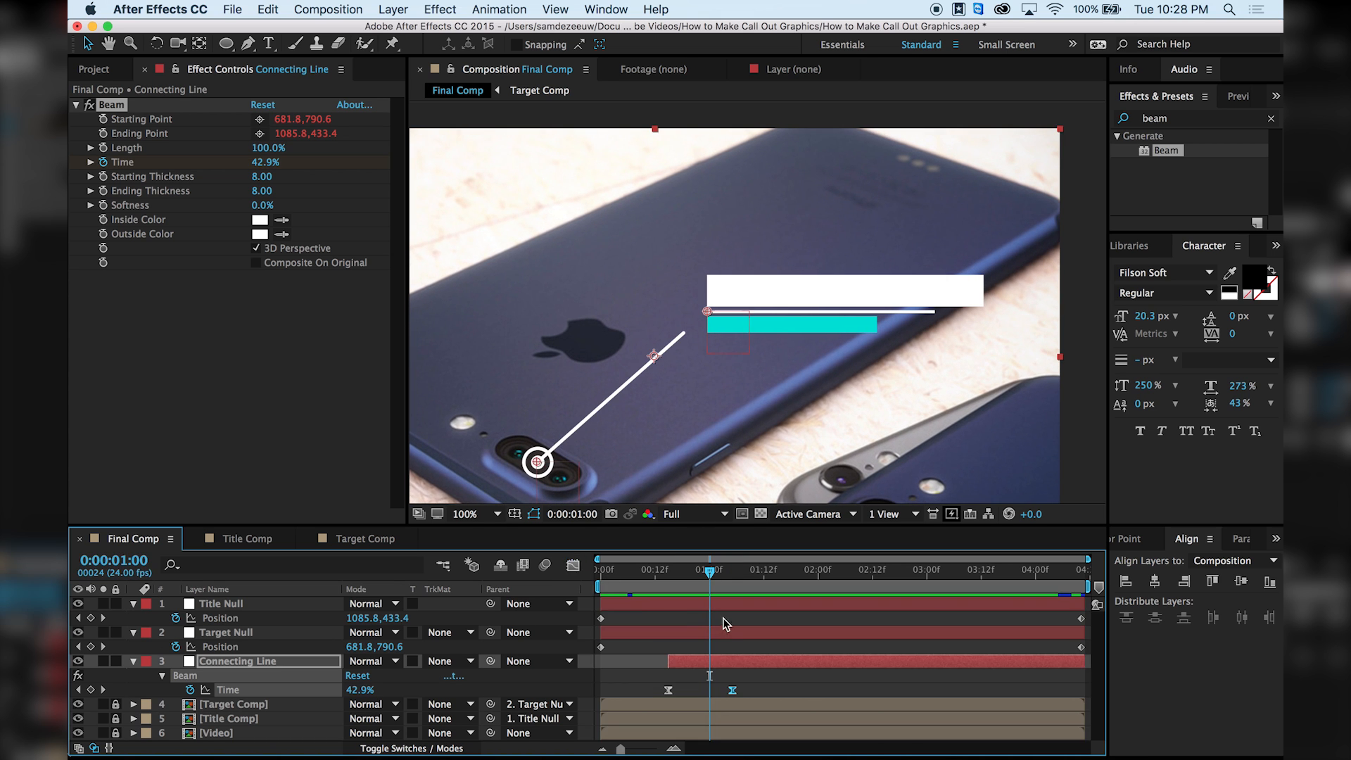
Move the Connecting Line's ending Time keyframe out to 0:00:01:14 and scrub through the slower line growth.
drag(727, 690, 791, 691)
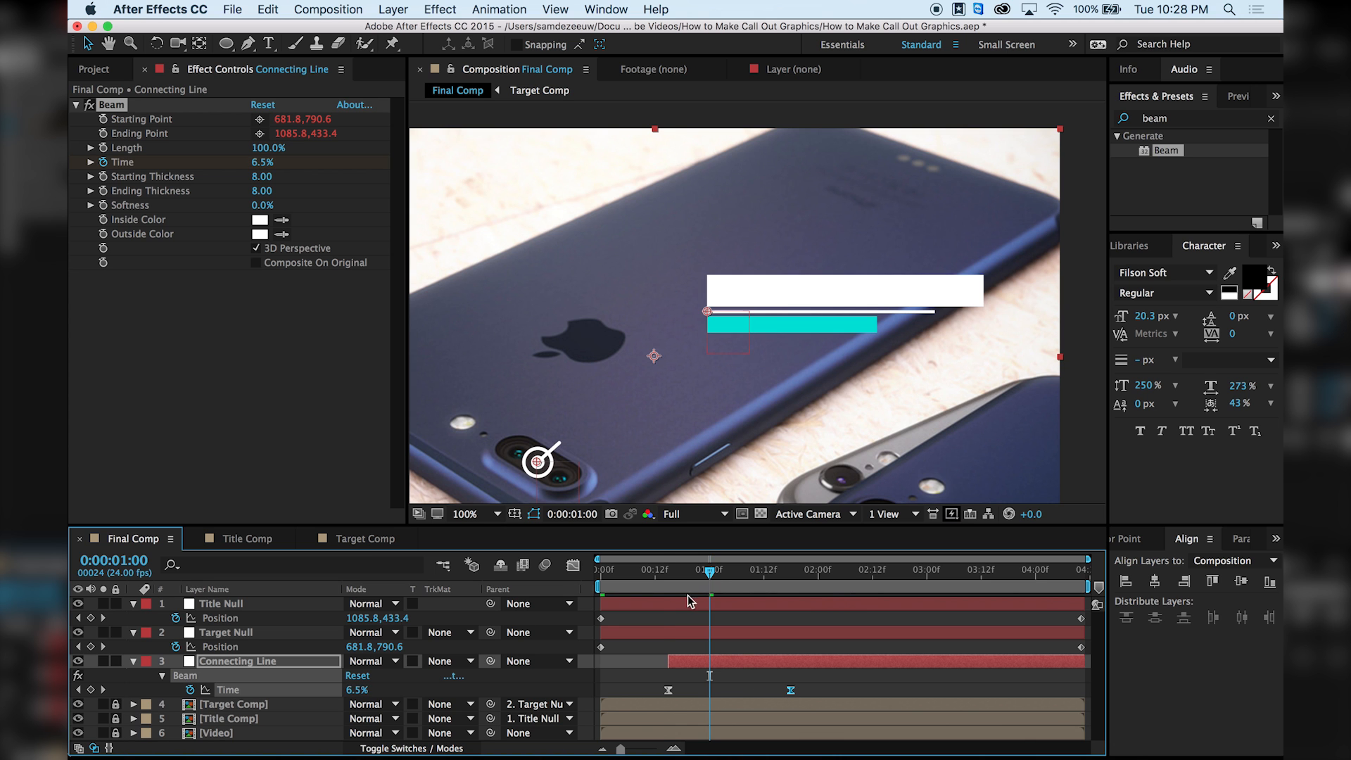
click(664, 574)
drag(664, 574, 788, 585)
drag(791, 690, 774, 694)
mouse_move(699, 571)
mouse_down()
mouse_move(657, 575)
mouse_move(777, 585)
mouse_move(657, 580)
mouse_move(763, 581)
mouse_up()
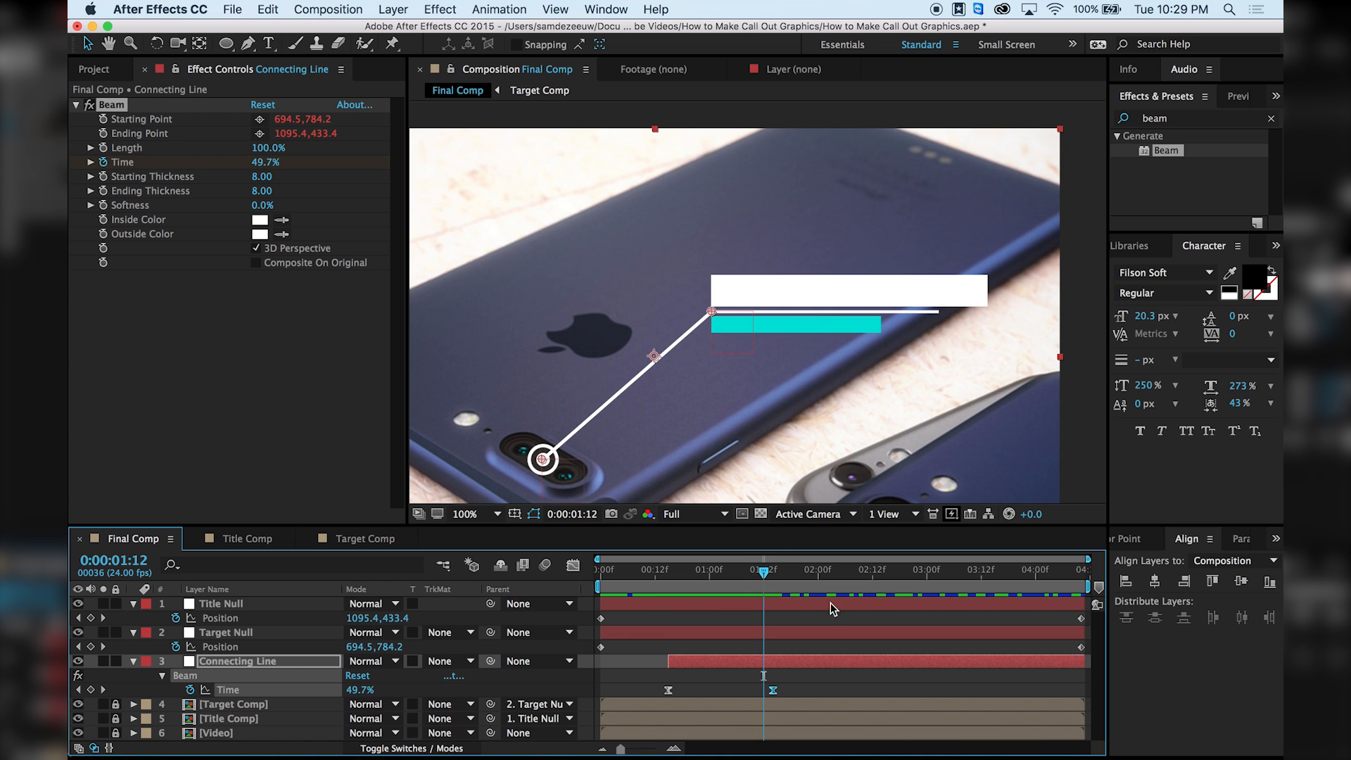
drag(765, 580, 772, 575)
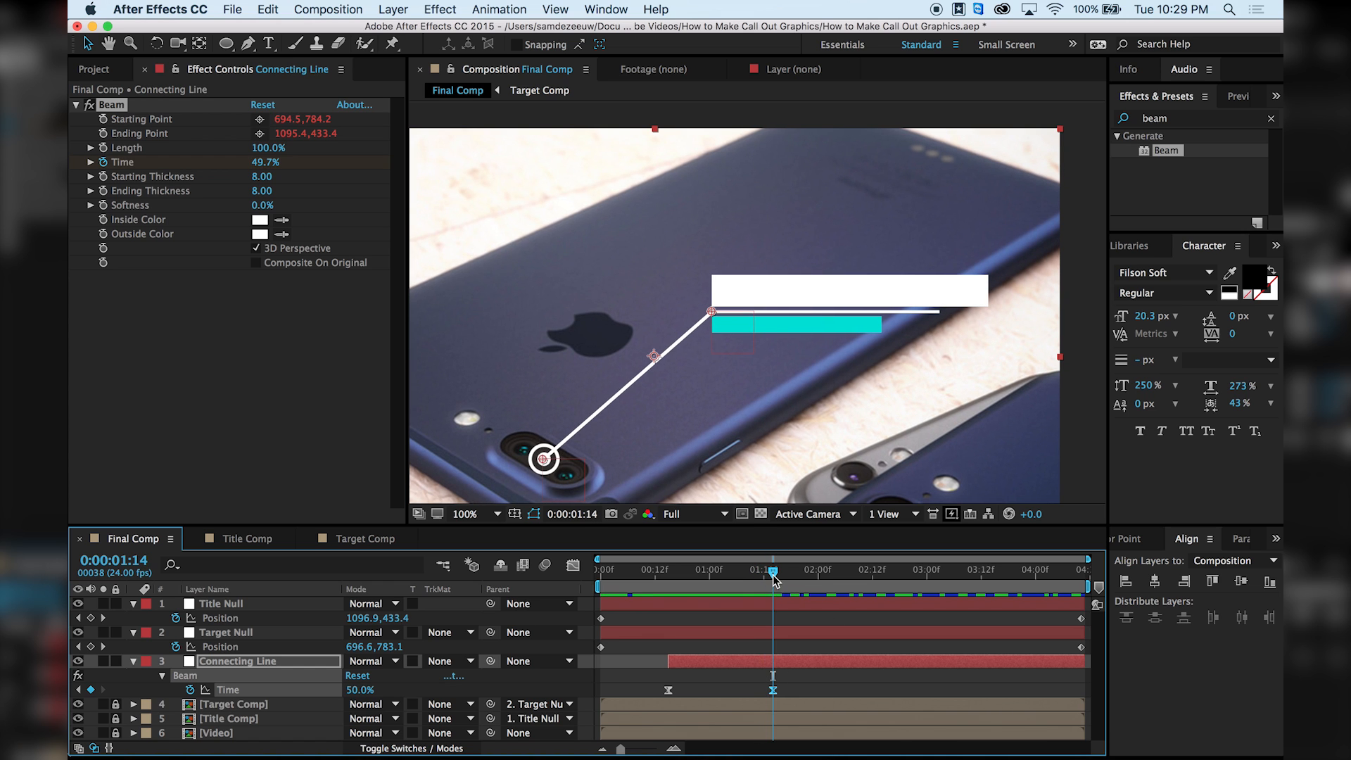
In Title Comp at 0:00:01:14, unlink the Middle Line's Scale, set its horizontal value to 0%, and enable Scale keyframing.
click(260, 543)
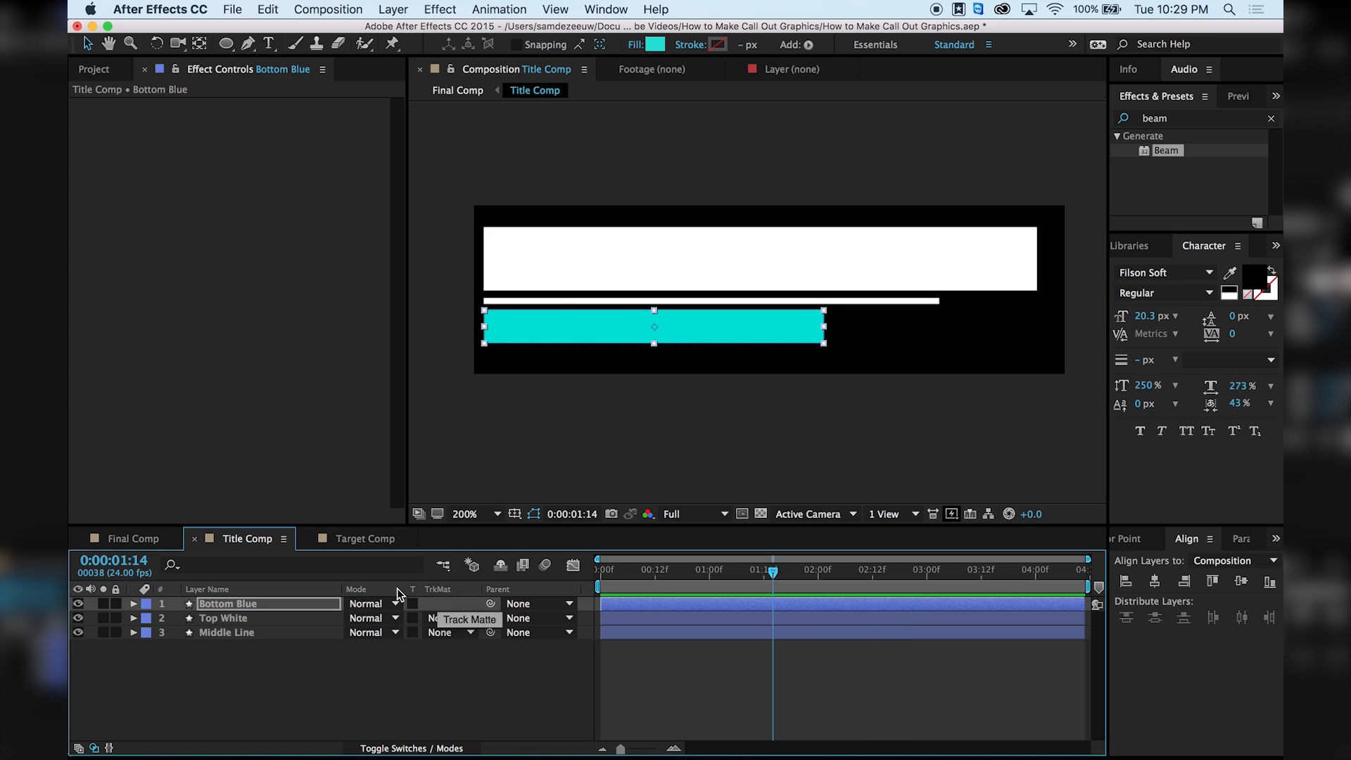
click(936, 632)
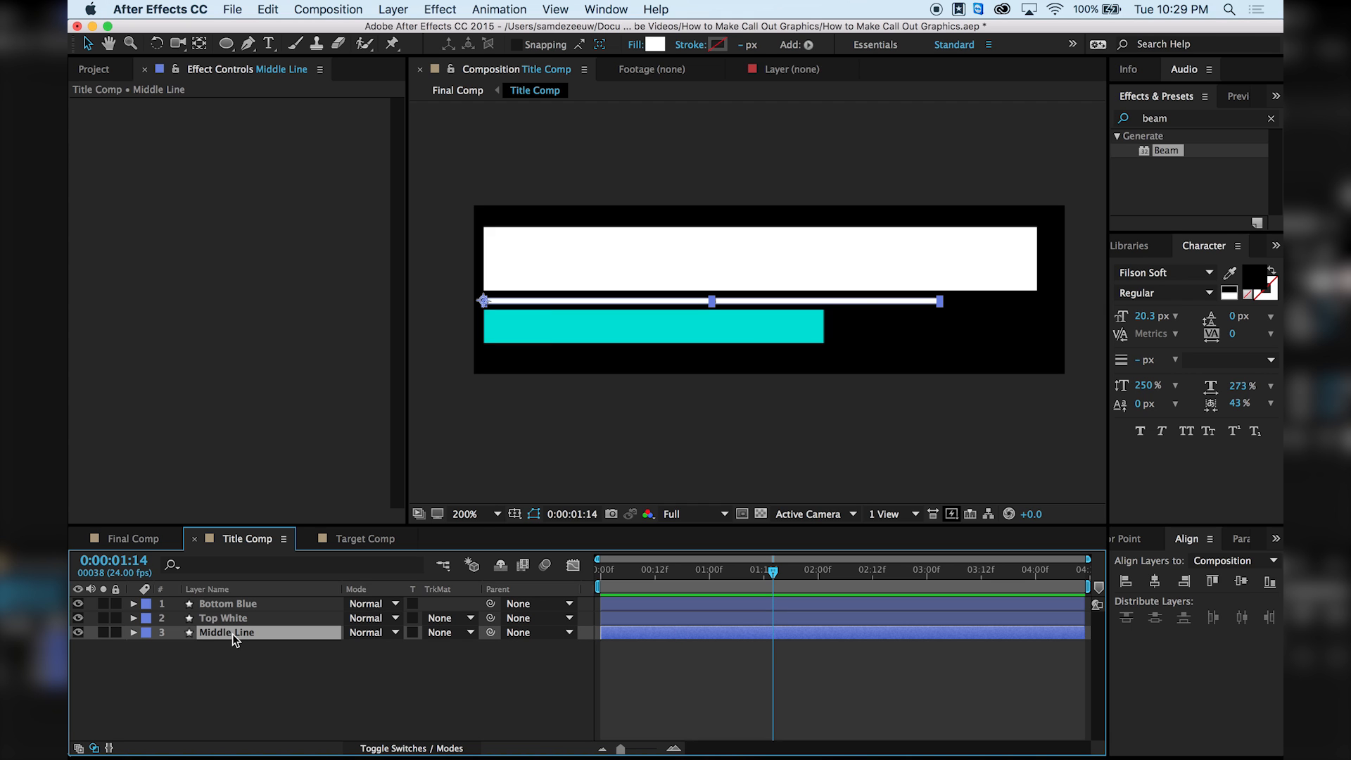
key(s)
click(350, 648)
drag(371, 646, 300, 647)
click(367, 647)
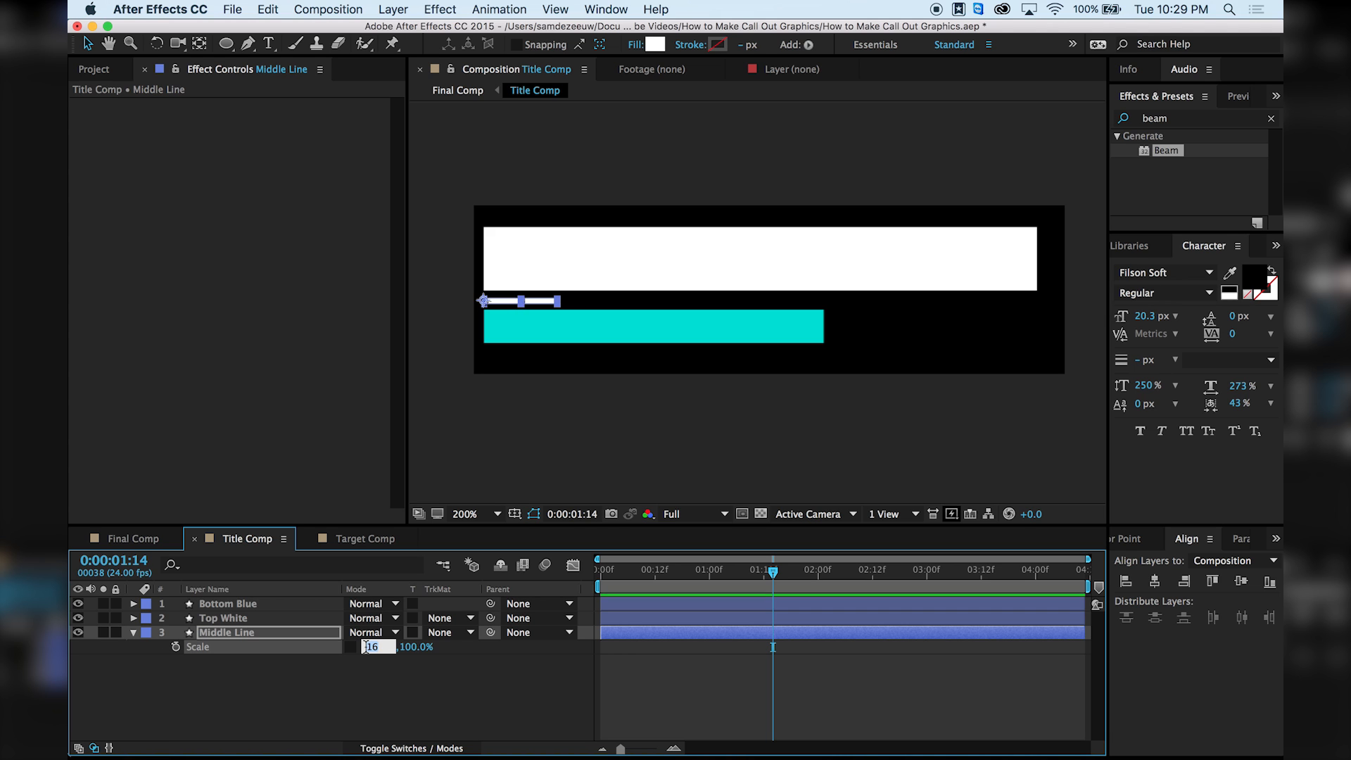
key(Return)
click(176, 646)
Set the Middle Line's horizontal Scale to 100% at about 0:00:02:01 and play back the wipe-on.
drag(780, 572, 824, 574)
click(368, 647)
text(100)
key(Return)
click(768, 590)
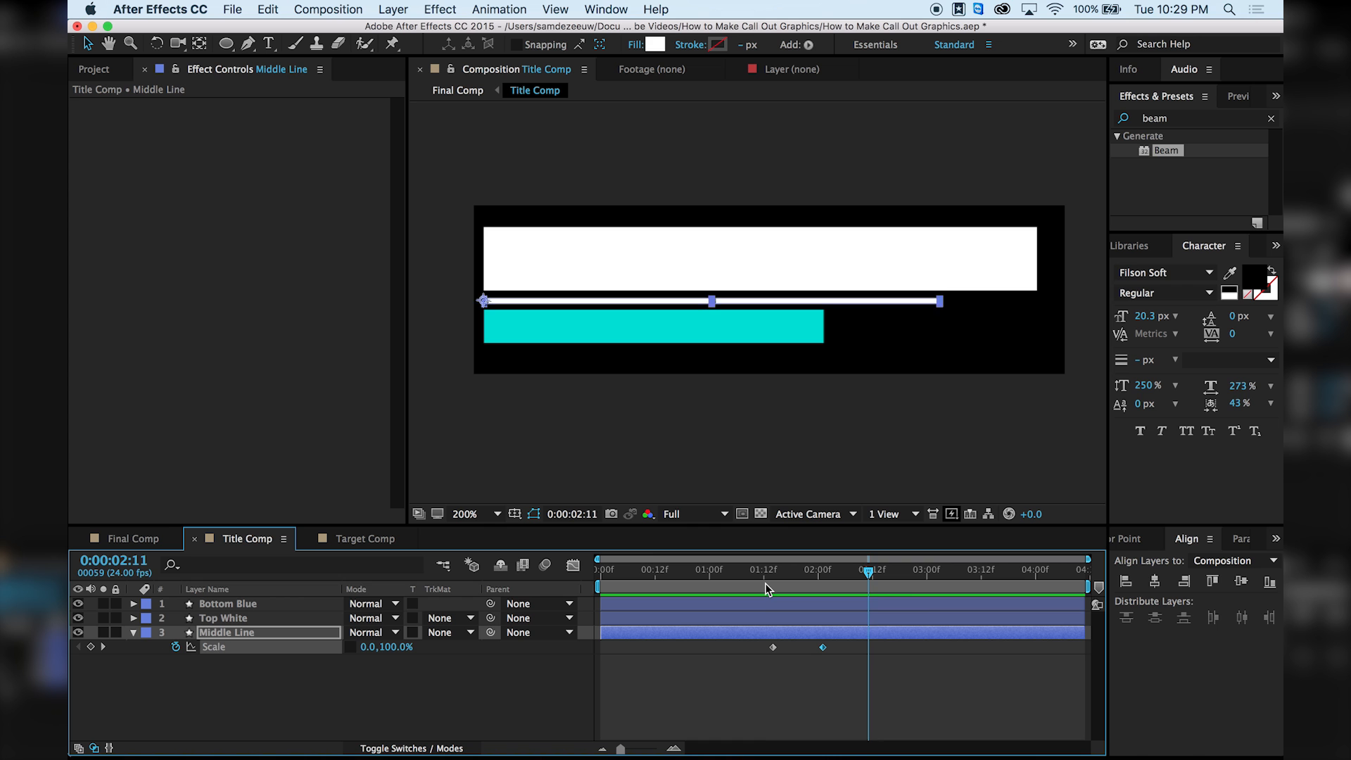
key(space)
Preview in Final Comp how the connecting line's growth hands over to the title's middle line.
click(133, 538)
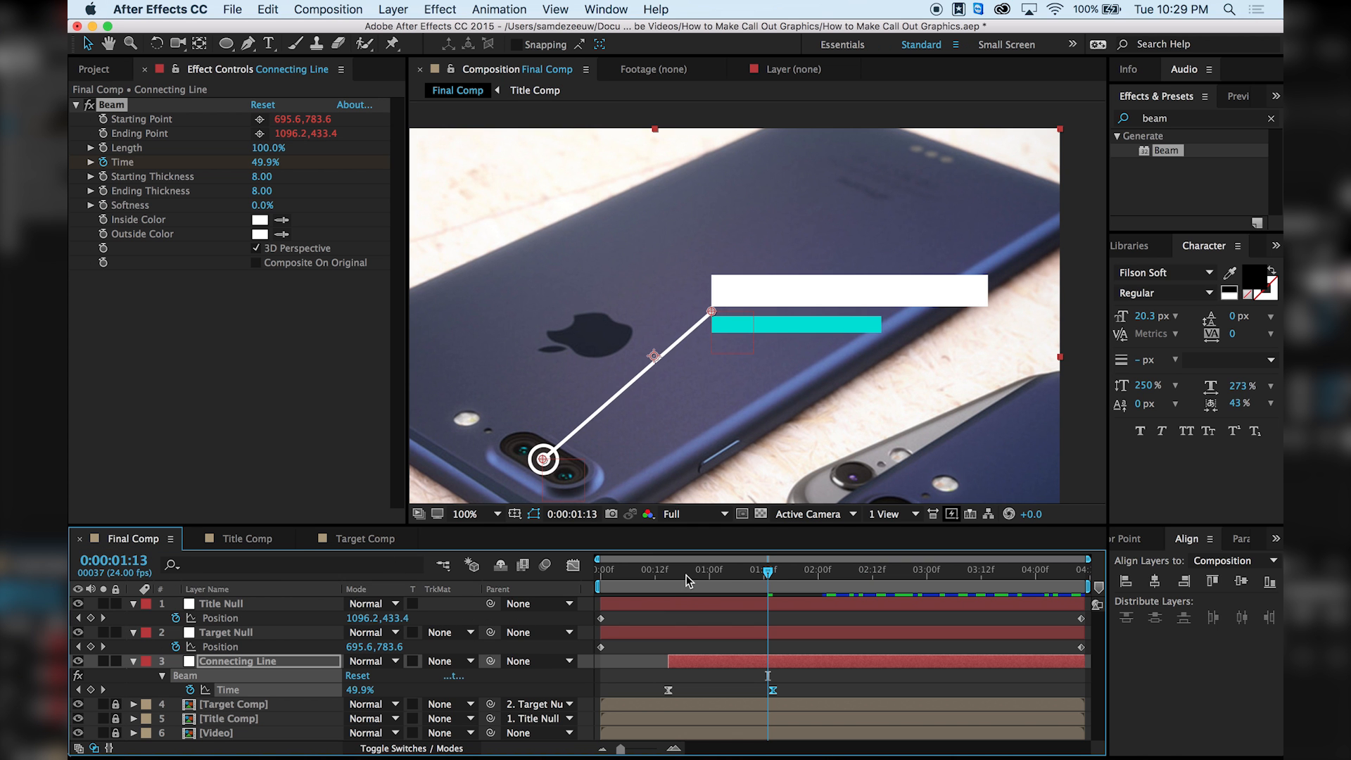
click(709, 577)
click(802, 673)
key(space)
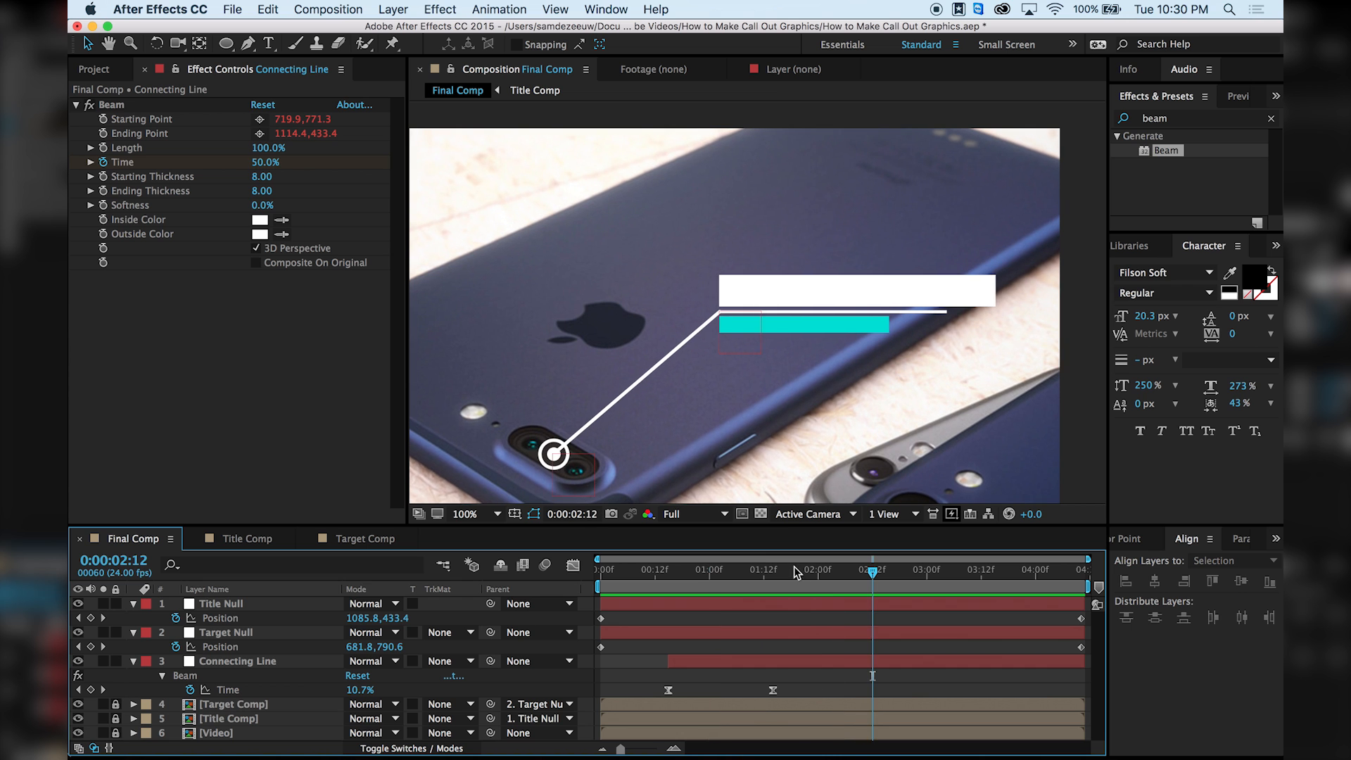
mouse_move(704, 573)
mouse_down()
mouse_move(693, 577)
mouse_move(786, 584)
mouse_move(684, 584)
mouse_up()
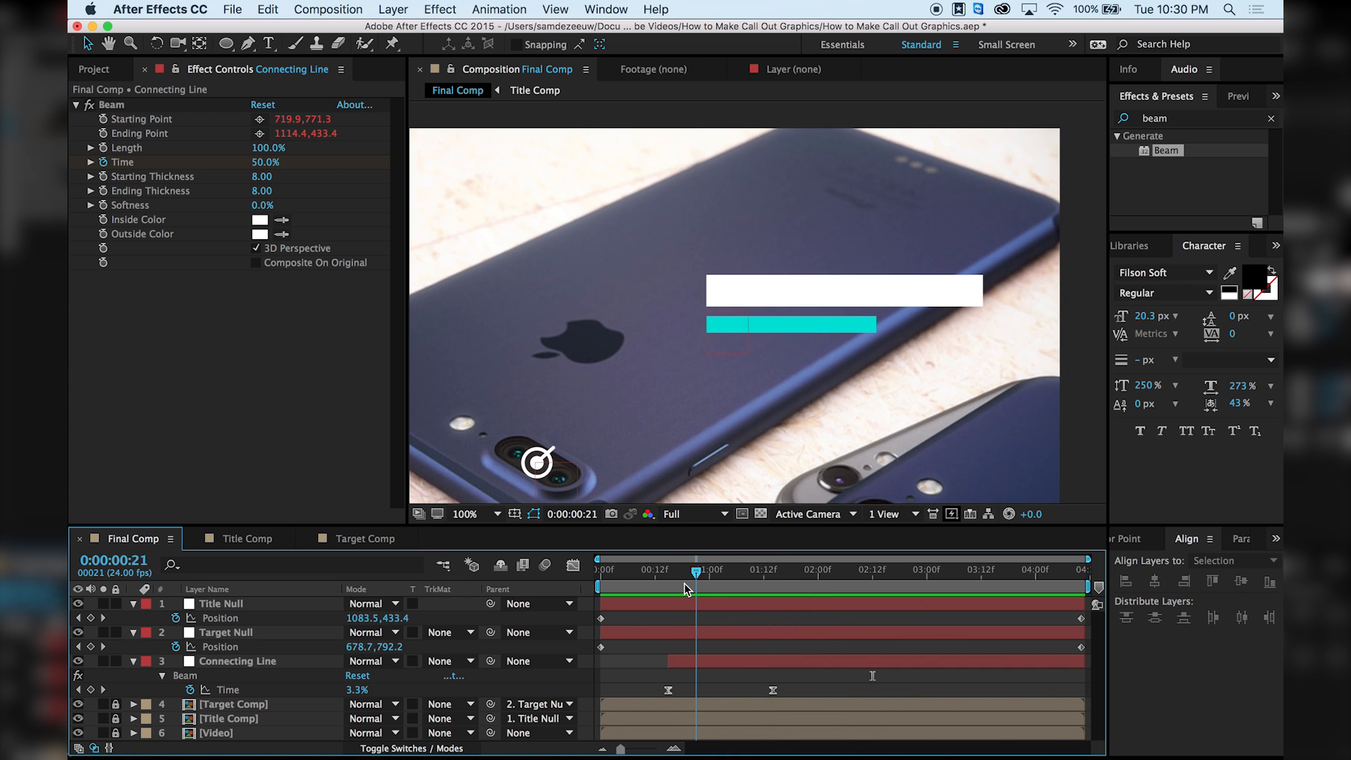
mouse_move(684, 584)
mouse_down()
mouse_move(784, 577)
mouse_move(674, 574)
mouse_move(799, 581)
mouse_move(760, 584)
mouse_up()
Convert the Connecting Line's ending Time keyframe to linear and preview Final Comp from the start.
click(772, 690)
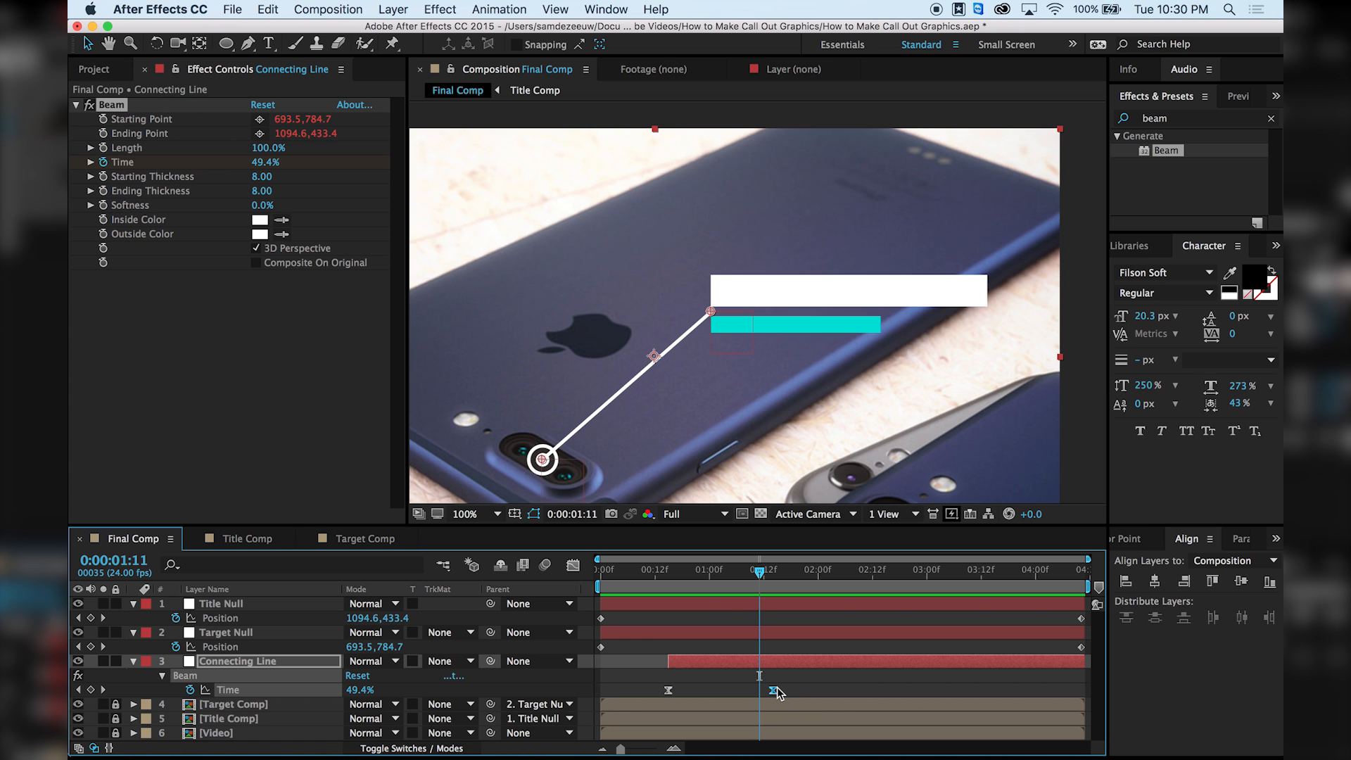
mouse_move(773, 693)
super+click(773, 694)
drag(760, 574, 681, 589)
click(832, 693)
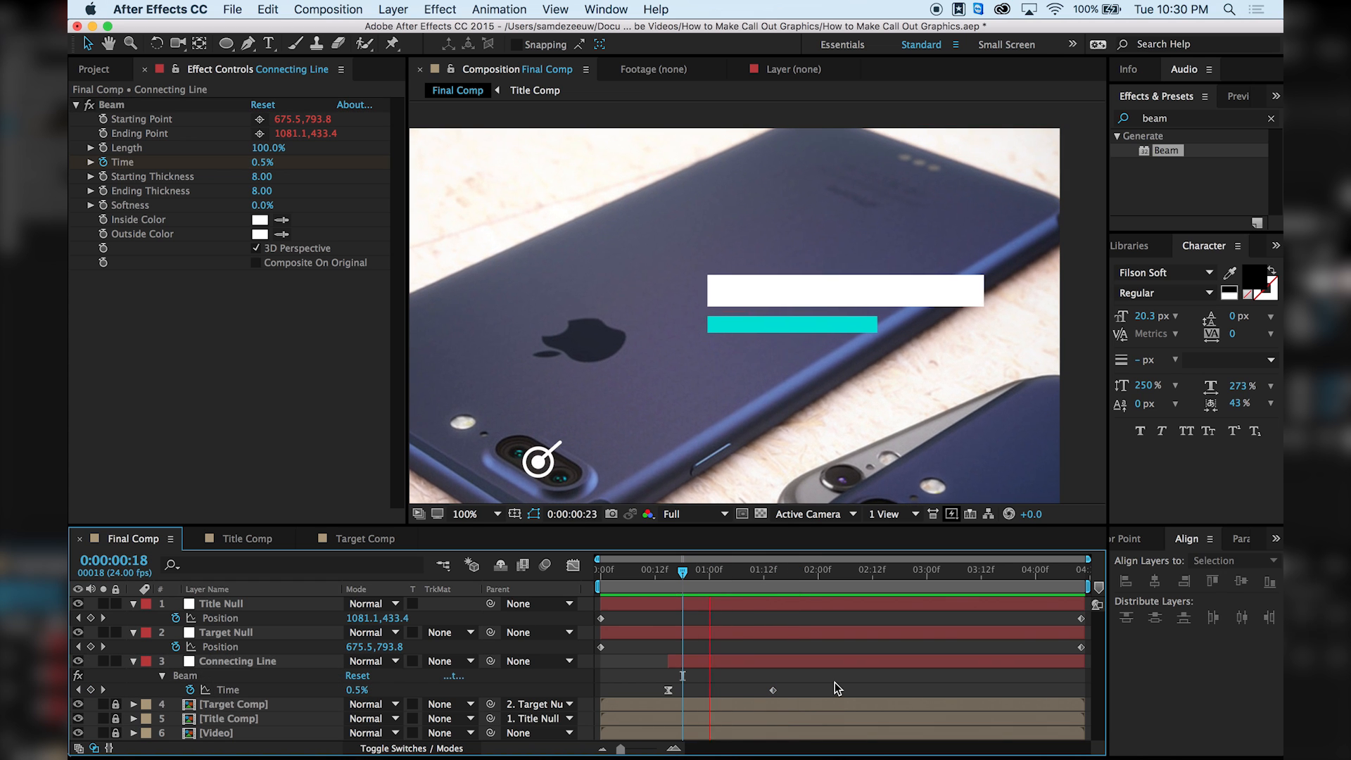
drag(791, 577, 599, 574)
key(space)
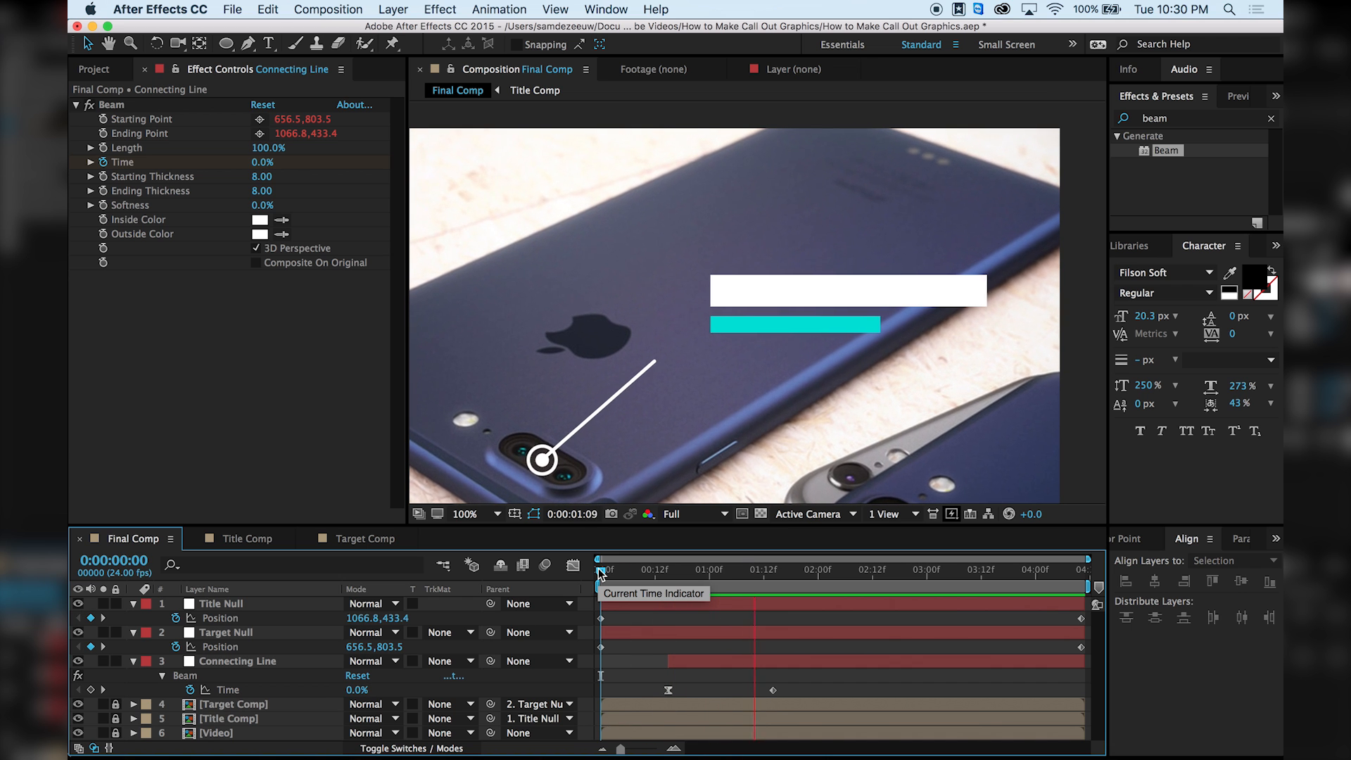
key(space)
drag(704, 570, 808, 586)
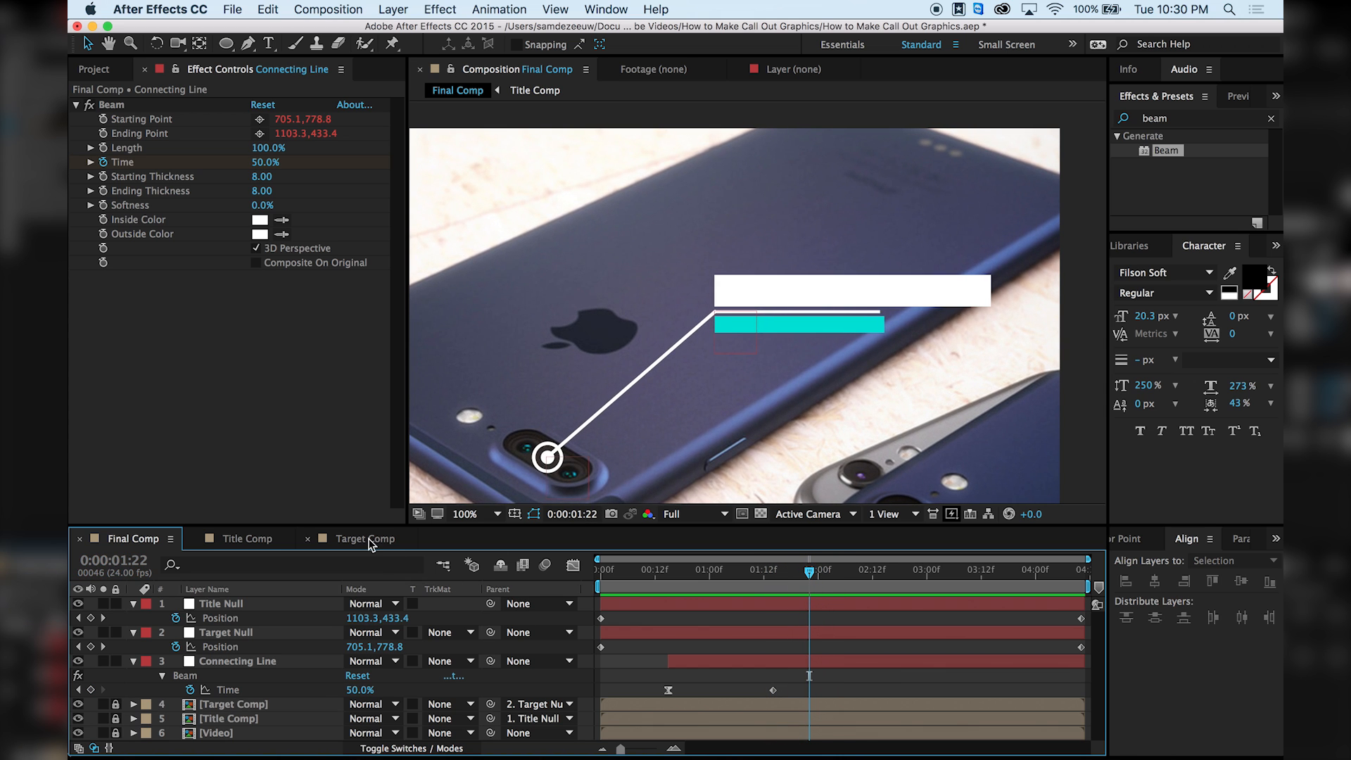
Easy Ease the Middle Line's ending Scale keyframe in Title Comp and preview the motion.
click(243, 538)
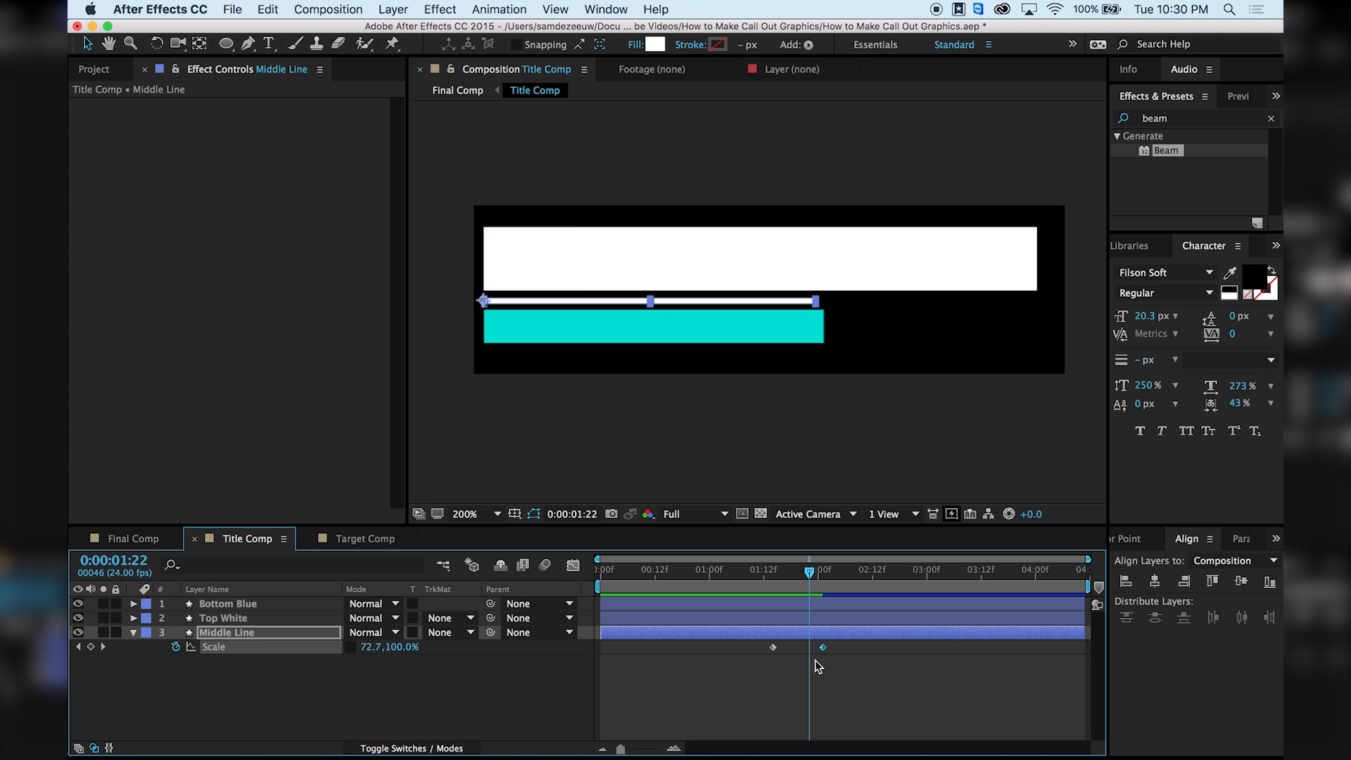
key(F9)
drag(809, 571, 745, 576)
key(space)
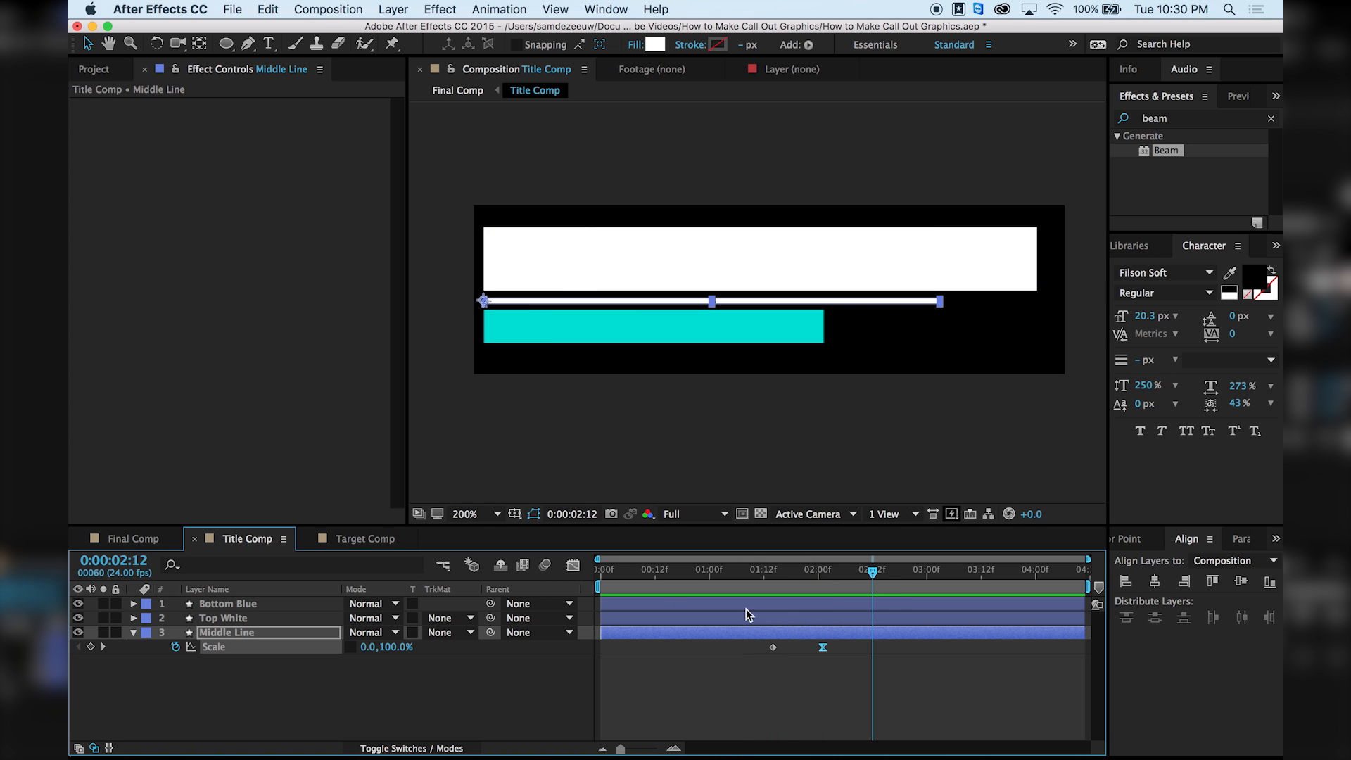
Lengthen the easing handles into the Middle Line's ending Scale keyframe in the Graph Editor, close the graph, and scrub through the animation.
click(572, 564)
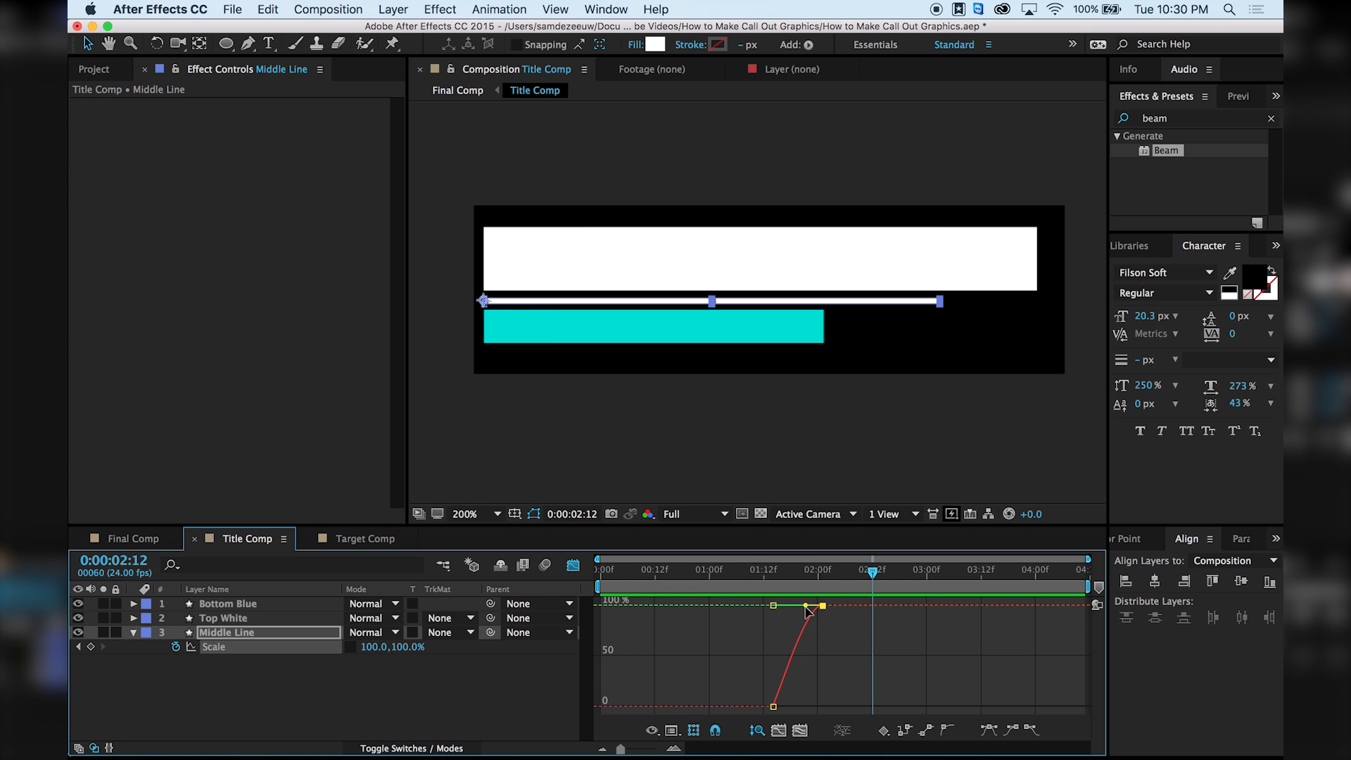
drag(807, 609, 789, 606)
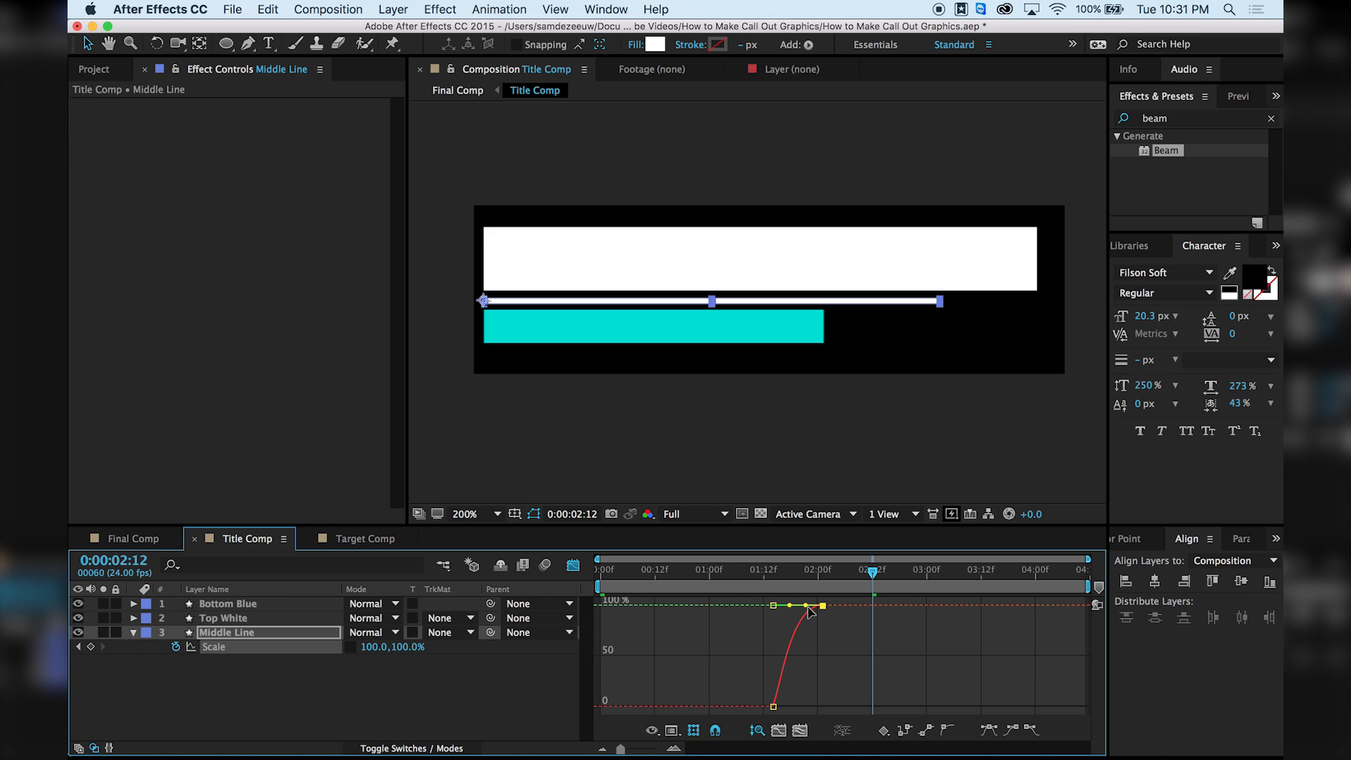
drag(798, 612, 780, 611)
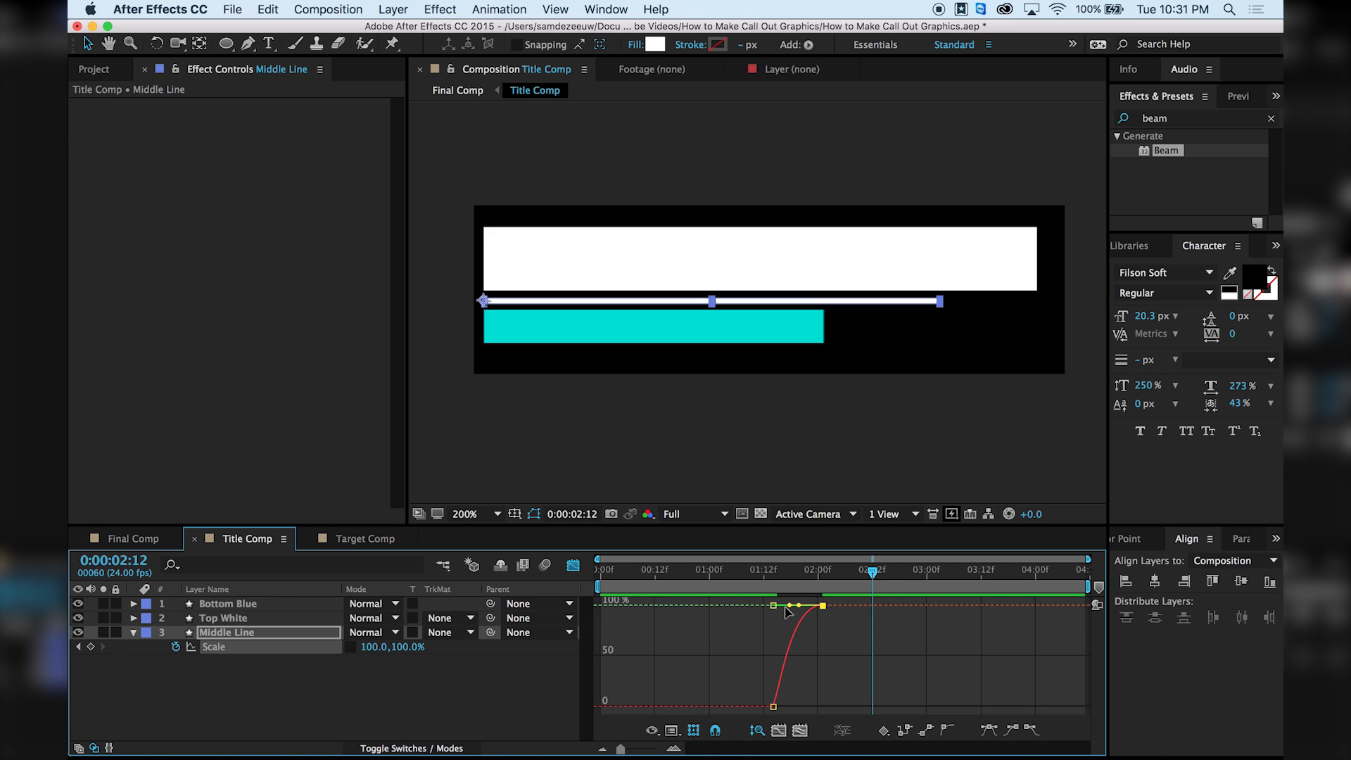
click(572, 565)
drag(773, 571, 876, 571)
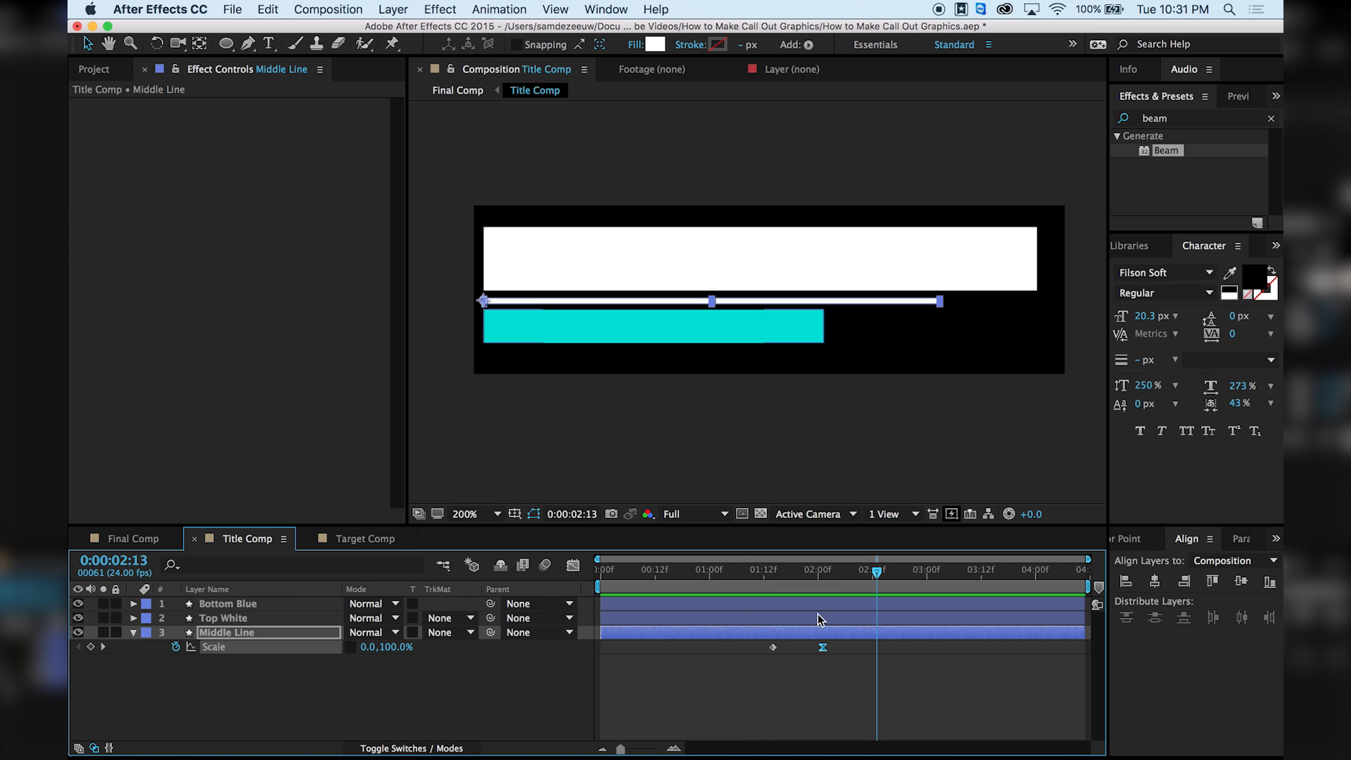
Move the Middle Line's ending Scale keyframe to about 0:00:02:10 and play back the slower wipe-on.
drag(822, 646, 854, 648)
click(768, 573)
key(space)
key(space)
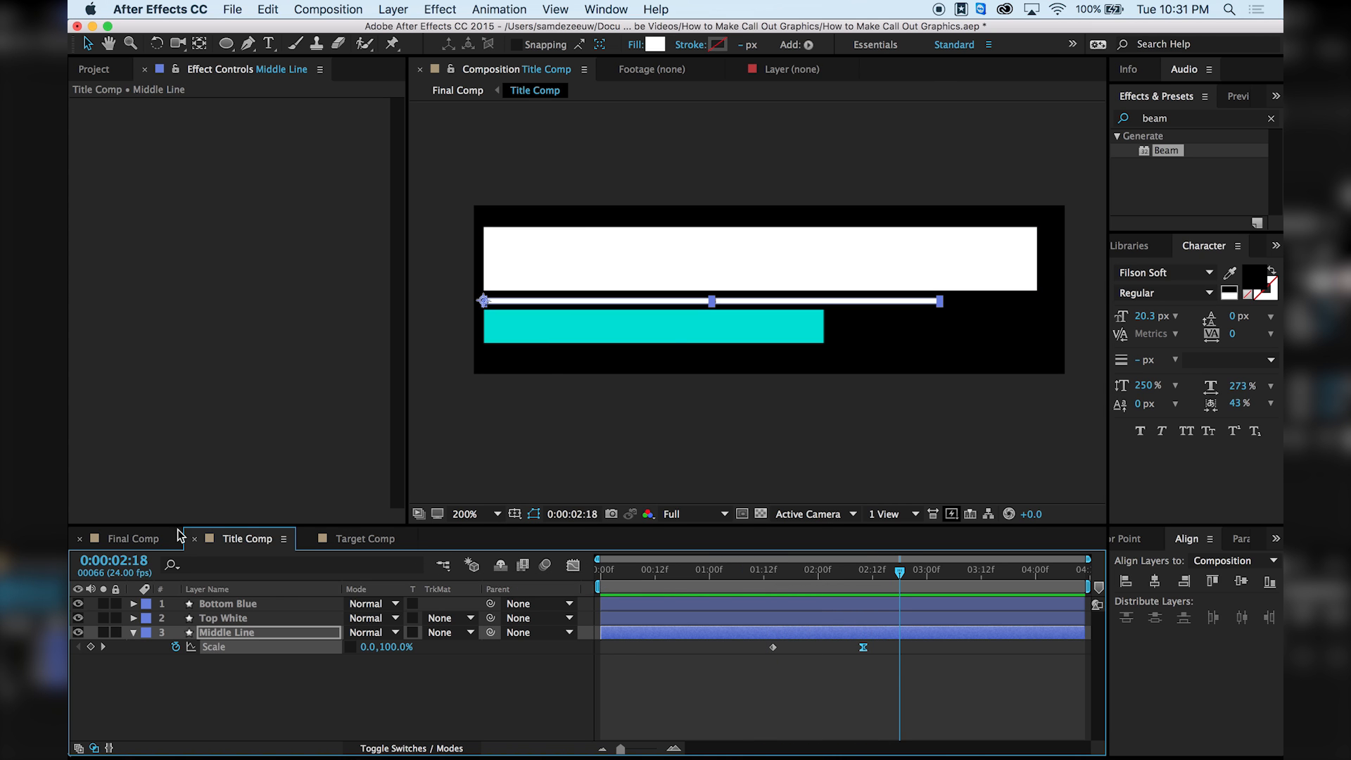
Return to Final Comp and preview the combined target, connecting line and middle line animation from near the start.
click(141, 541)
drag(711, 572, 608, 571)
key(space)
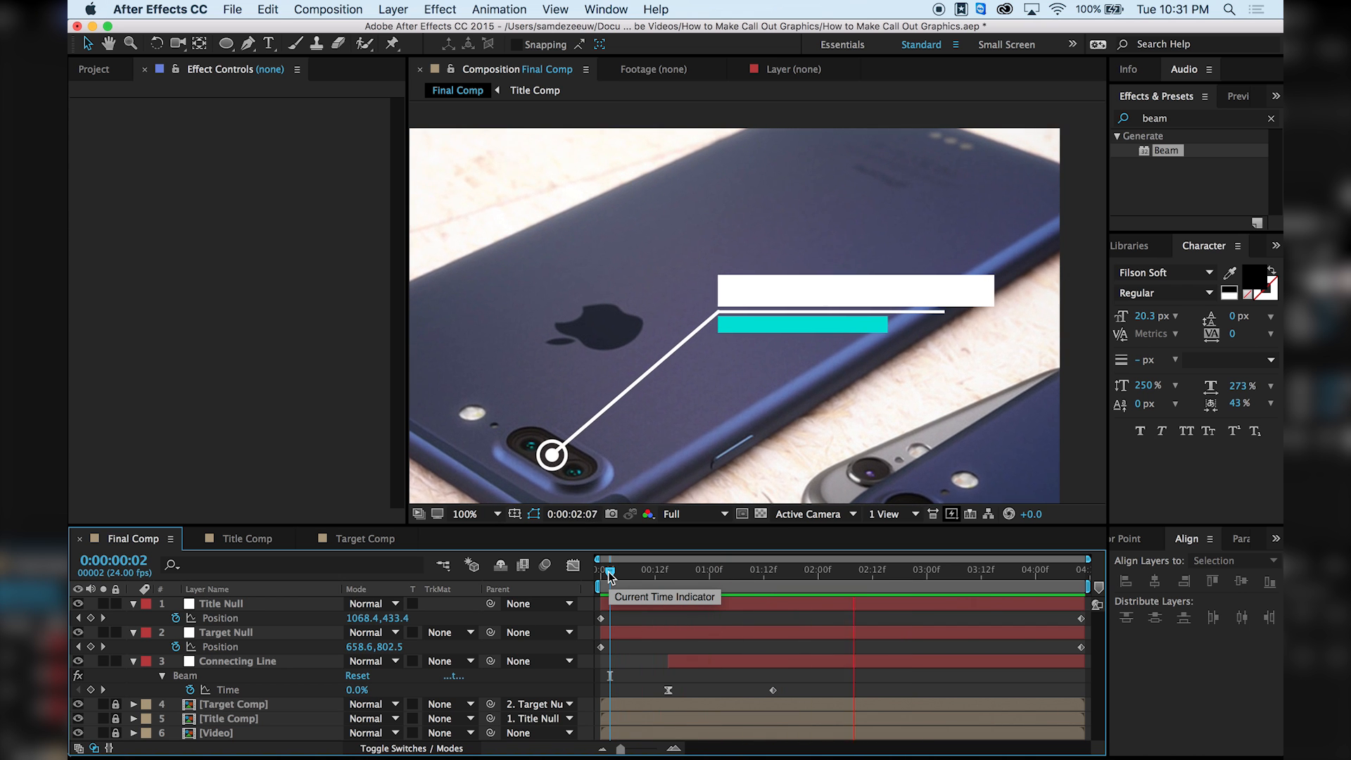
Try a Starting and Ending Thickness of 5 for the Connecting Line's Beam, comparing it closely with the Middle Line where they join.
key(space)
drag(722, 567, 806, 579)
scroll(713, 301, up, 2)
key(space)
drag(713, 301, 676, 260)
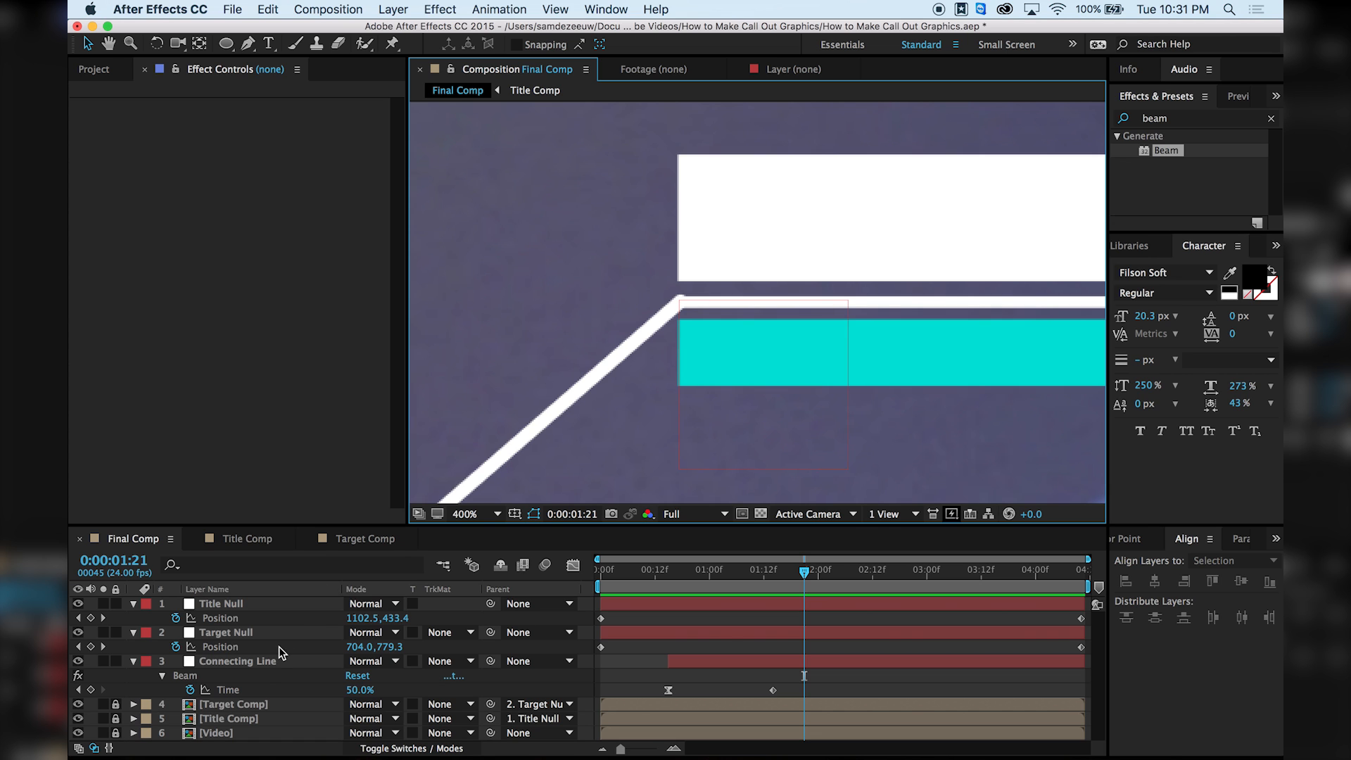
click(252, 659)
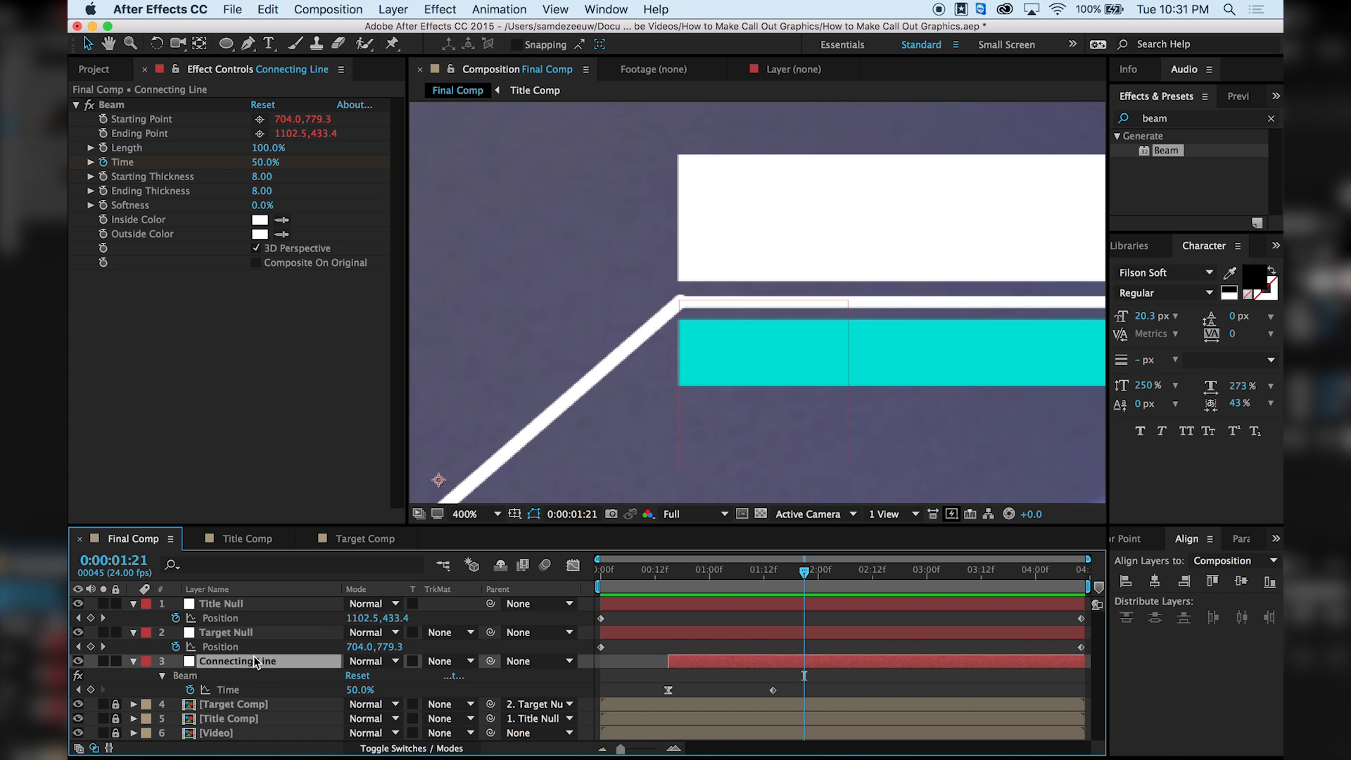
click(261, 178)
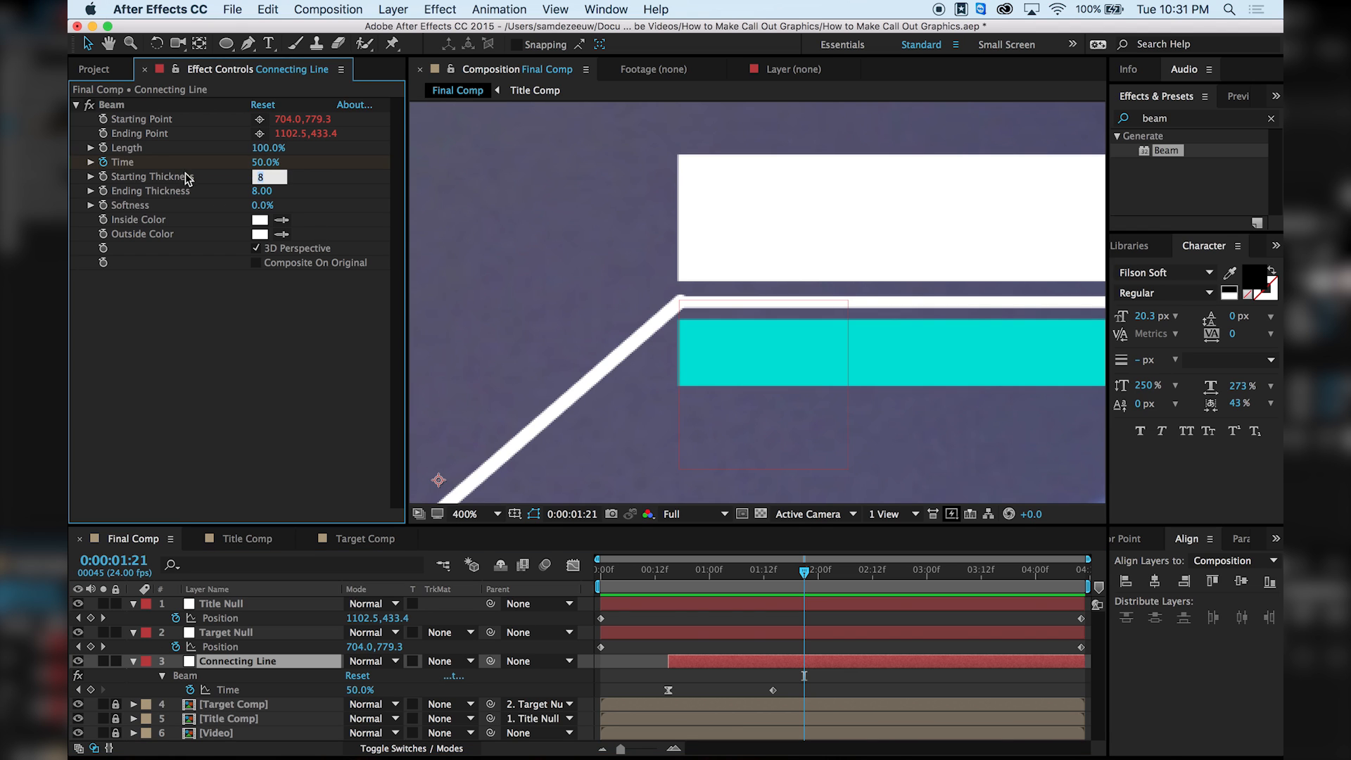
text(5)
key(Tab)
text(5)
key(Return)
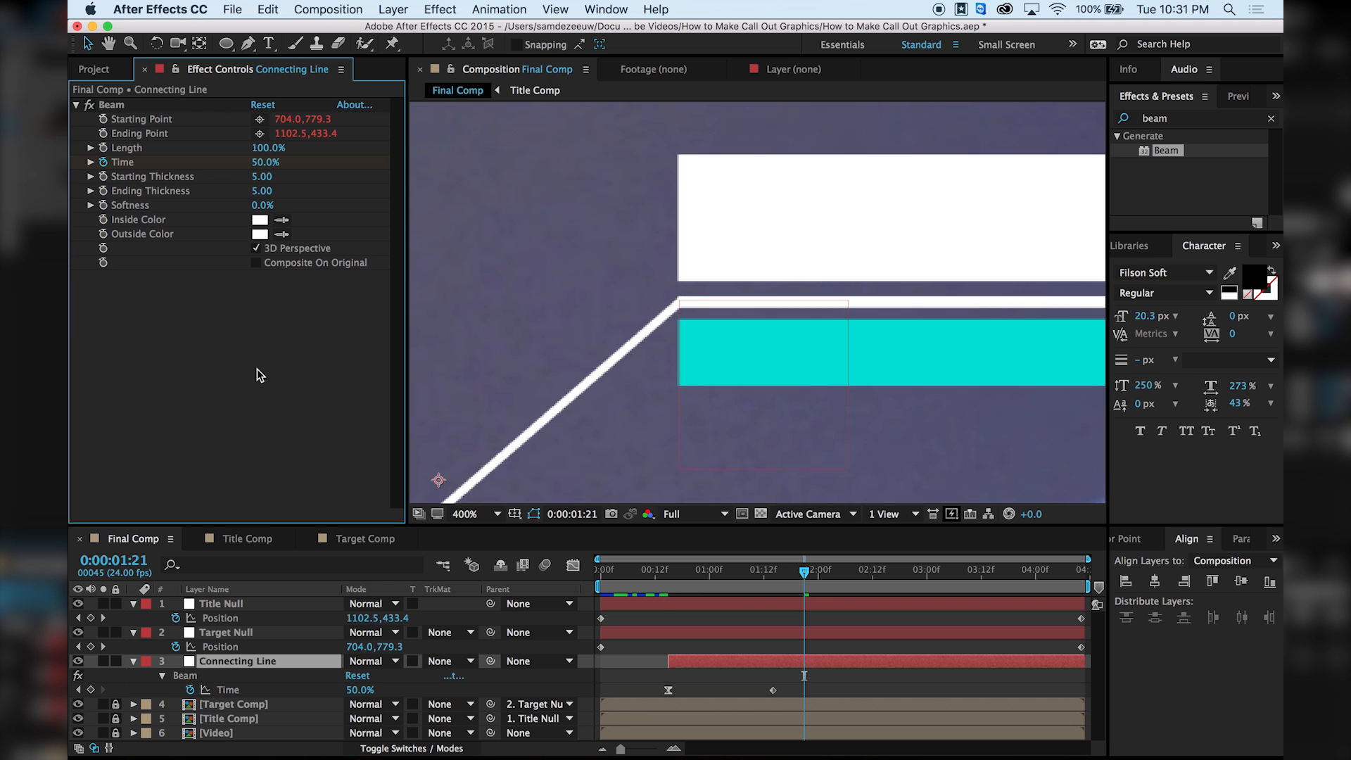
Set the Connecting Line Beam's Starting Thickness and Ending Thickness to 6 and check the join in the full frame.
click(261, 179)
text(6)
key(Tab)
text(6)
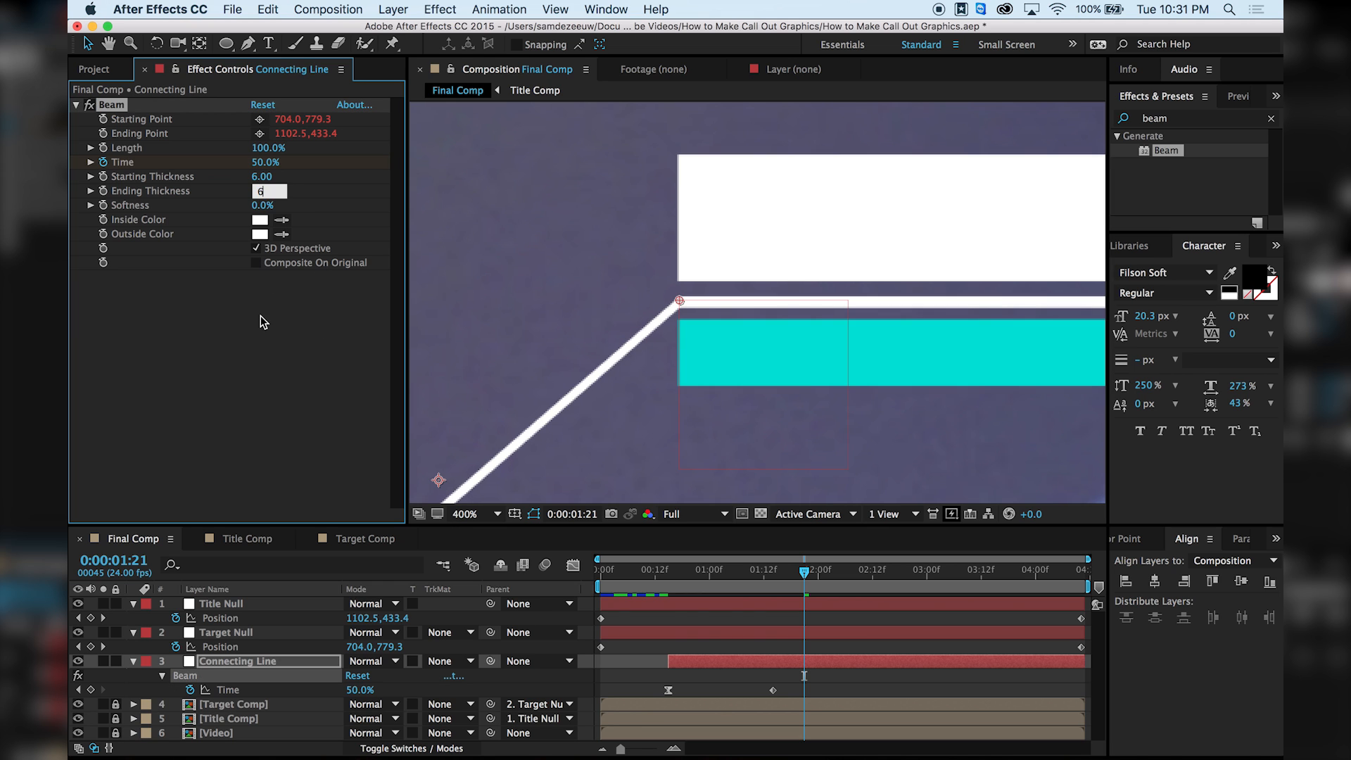
key(Return)
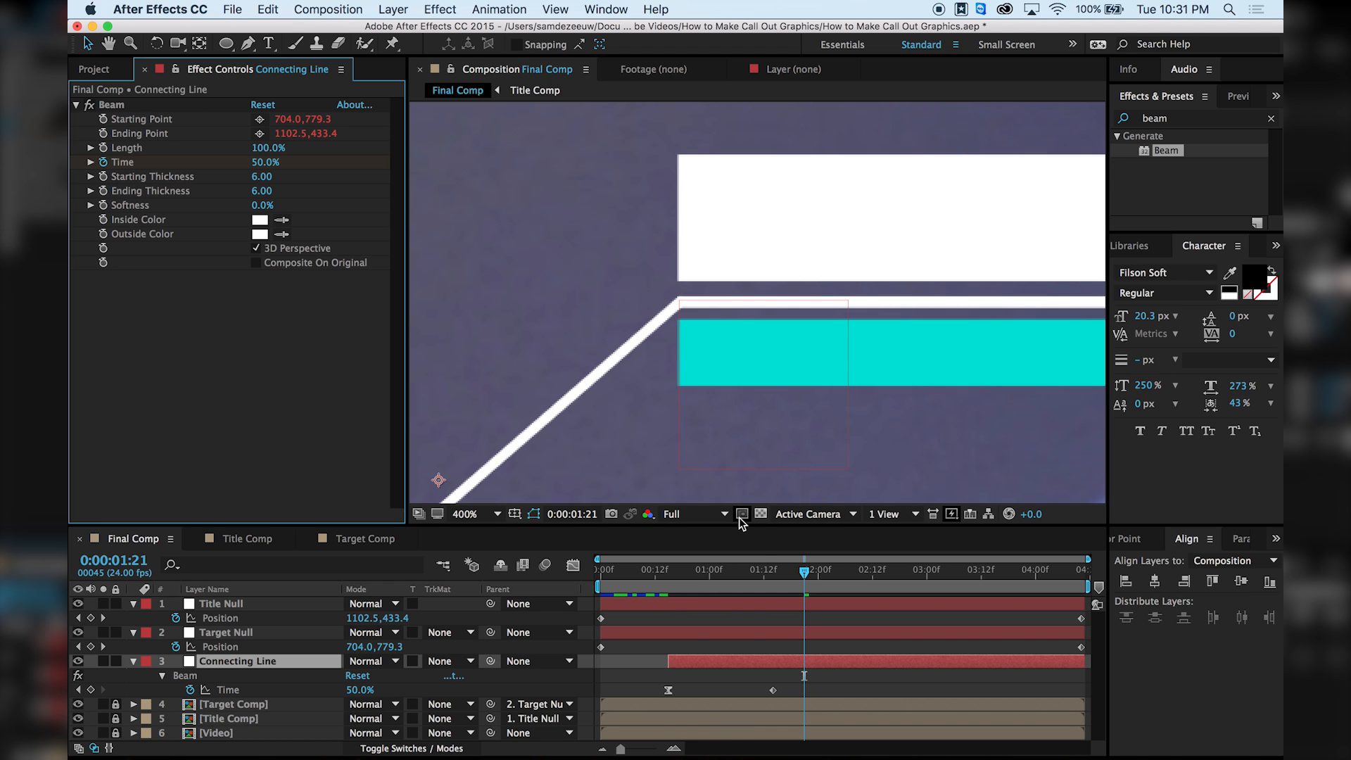
mouse_move(805, 574)
mouse_down()
mouse_move(729, 580)
mouse_move(791, 577)
mouse_up()
scroll(786, 433, down, 5)
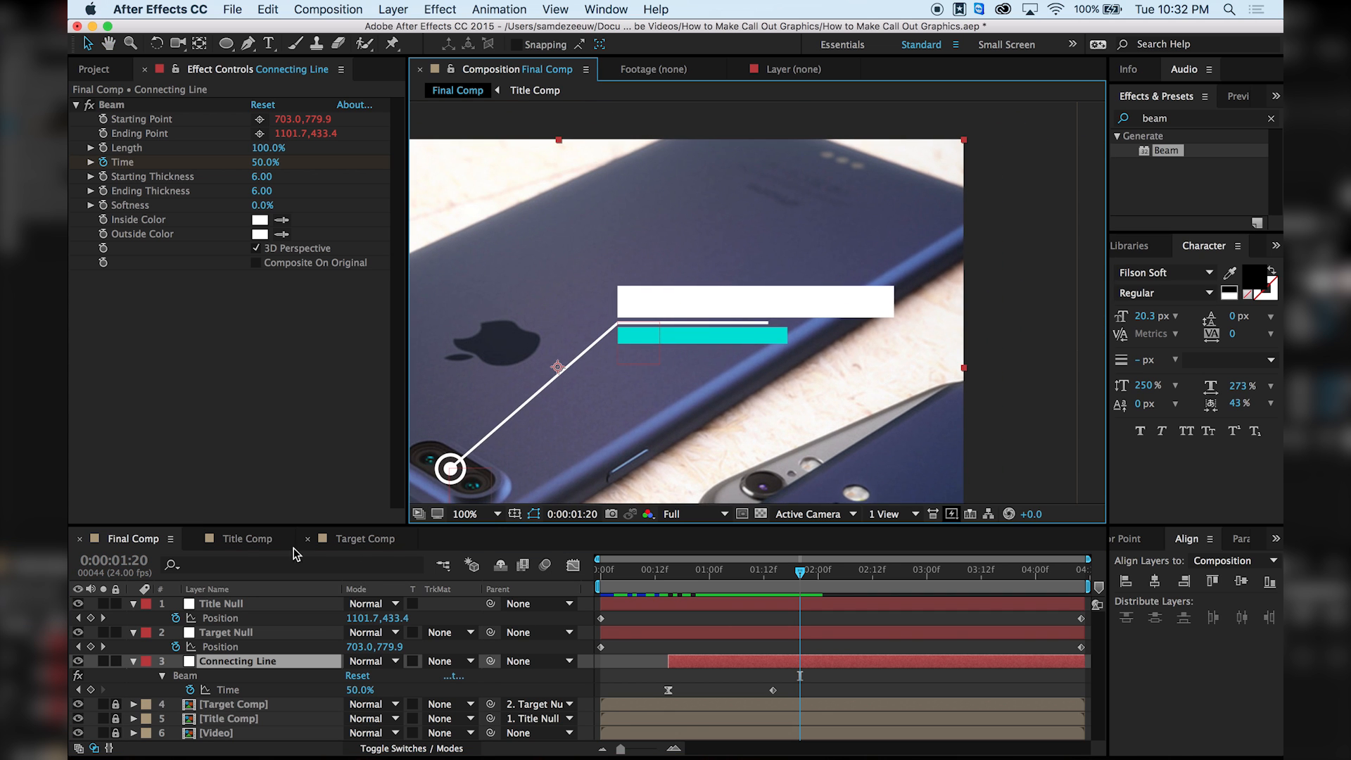
In Title Comp, move Top White's anchor point to its bottom centre and Bottom Blue's anchor point to its top centre.
click(245, 539)
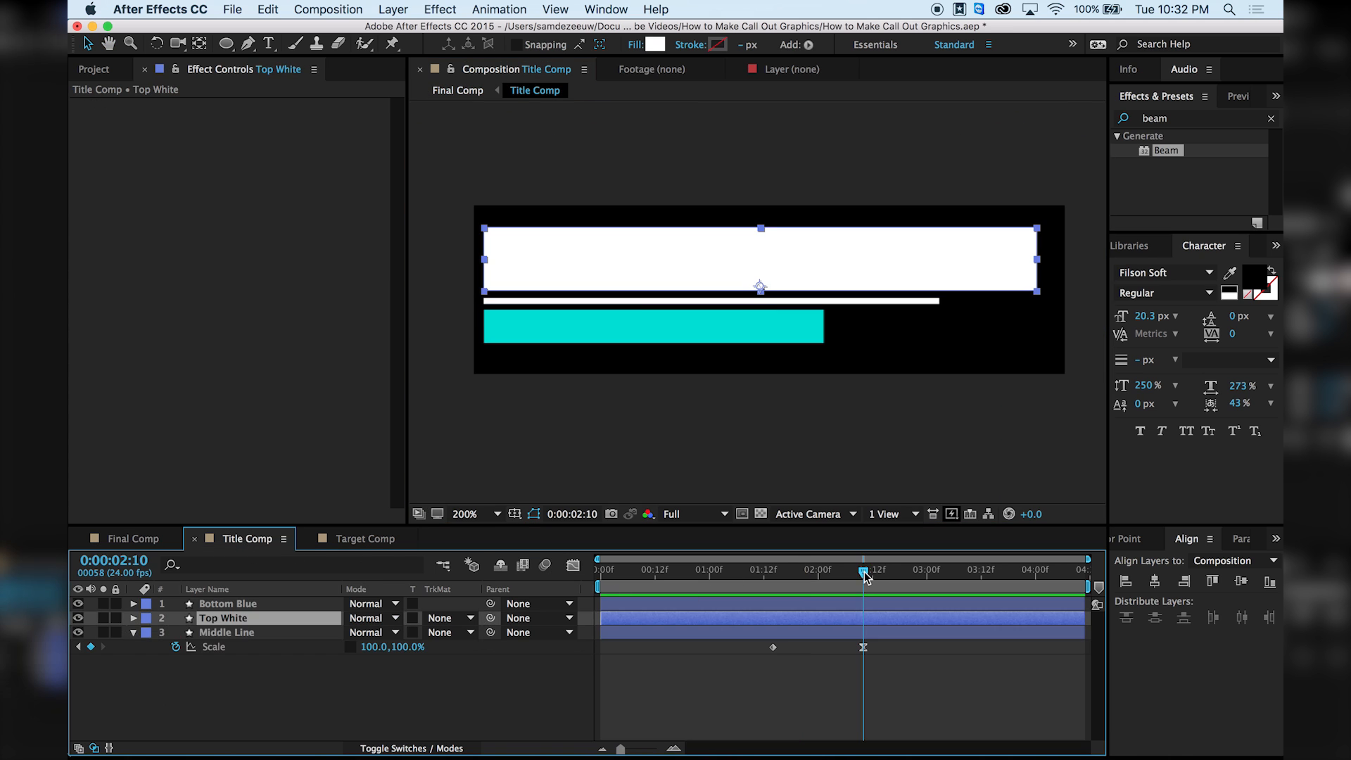
click(1134, 539)
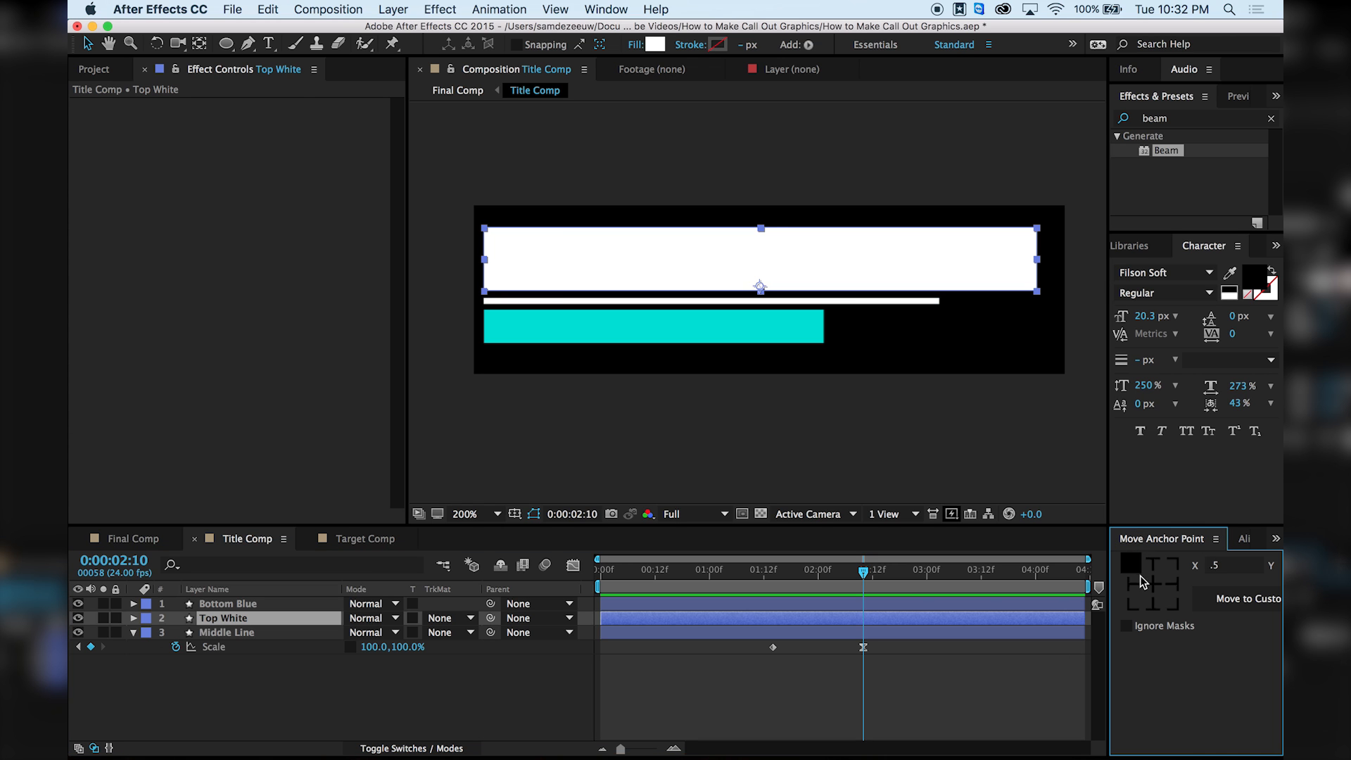
click(1152, 602)
click(790, 327)
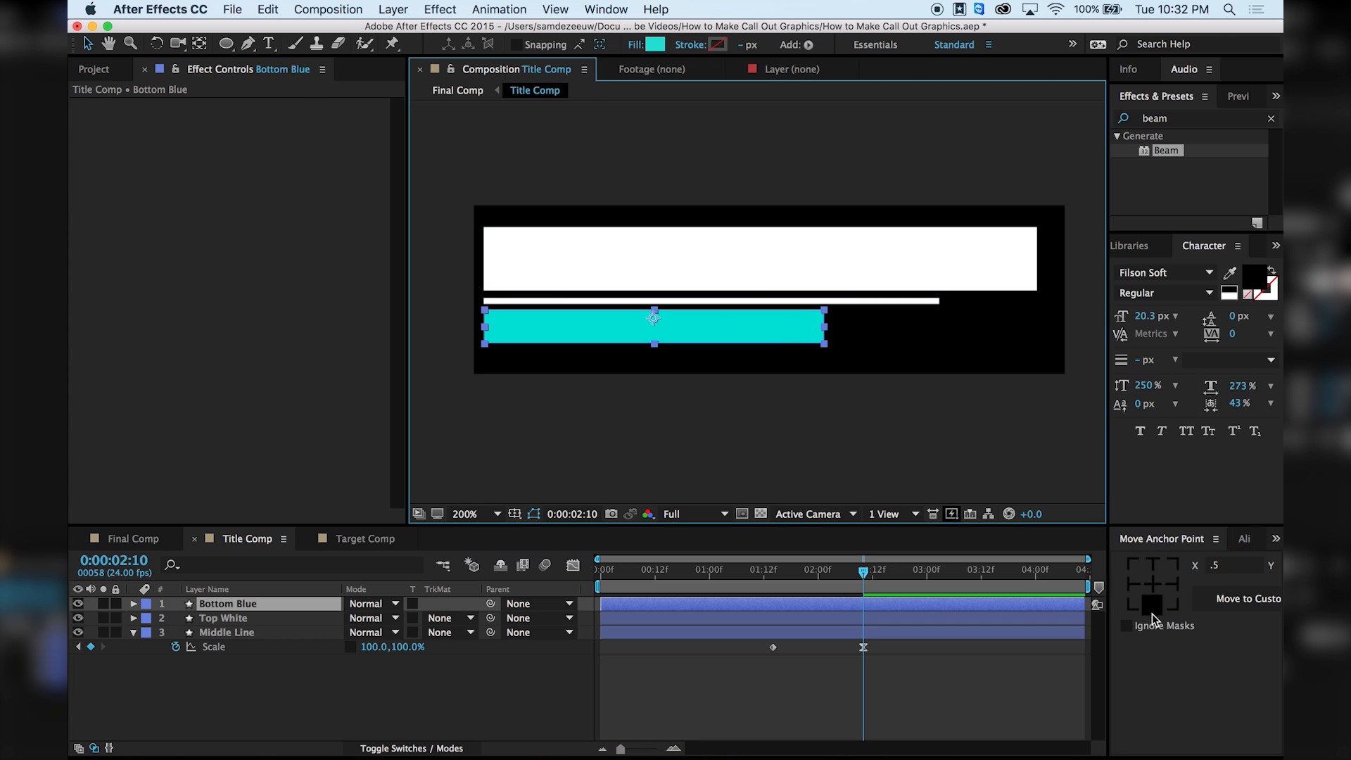
click(1152, 564)
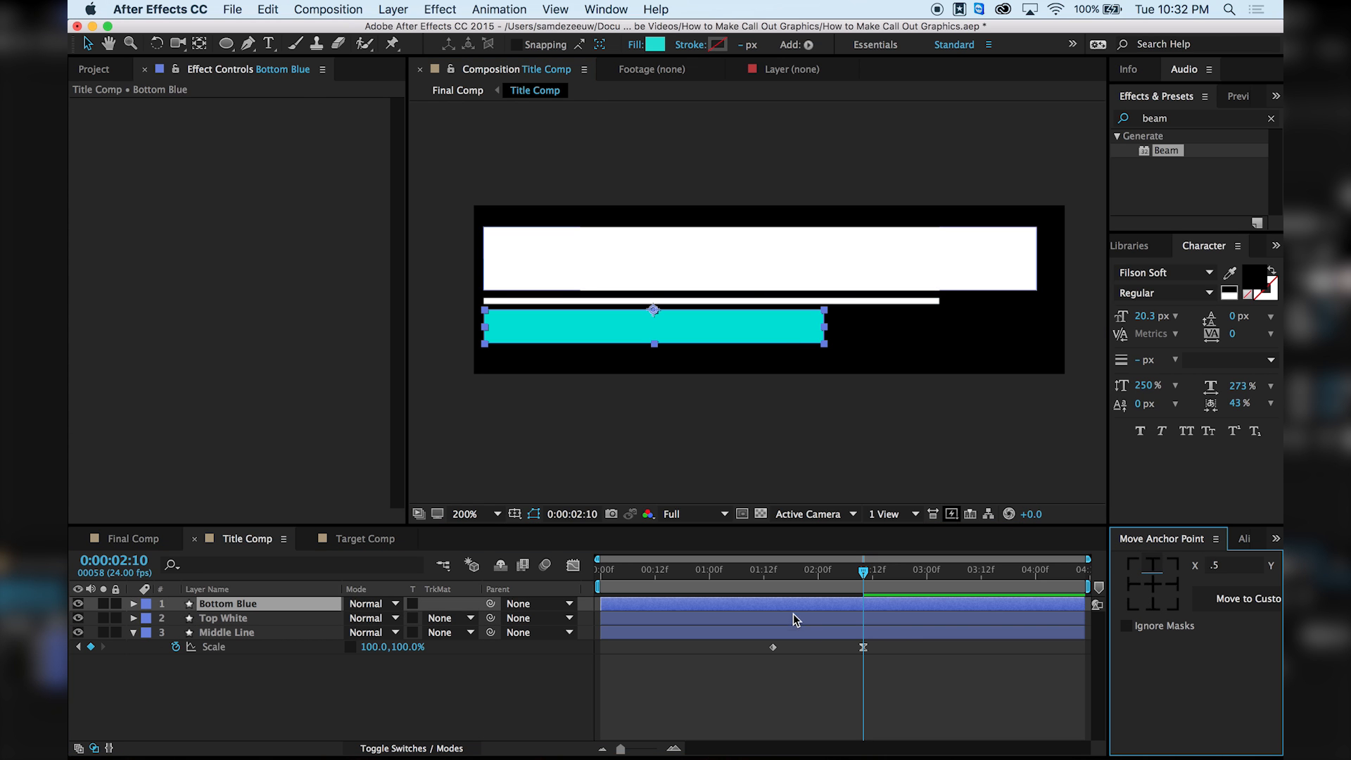
Reveal Scale for Bottom Blue and Top White, unlink their proportions, and add Scale keyframes to both at 0:00:02:10.
click(806, 273)
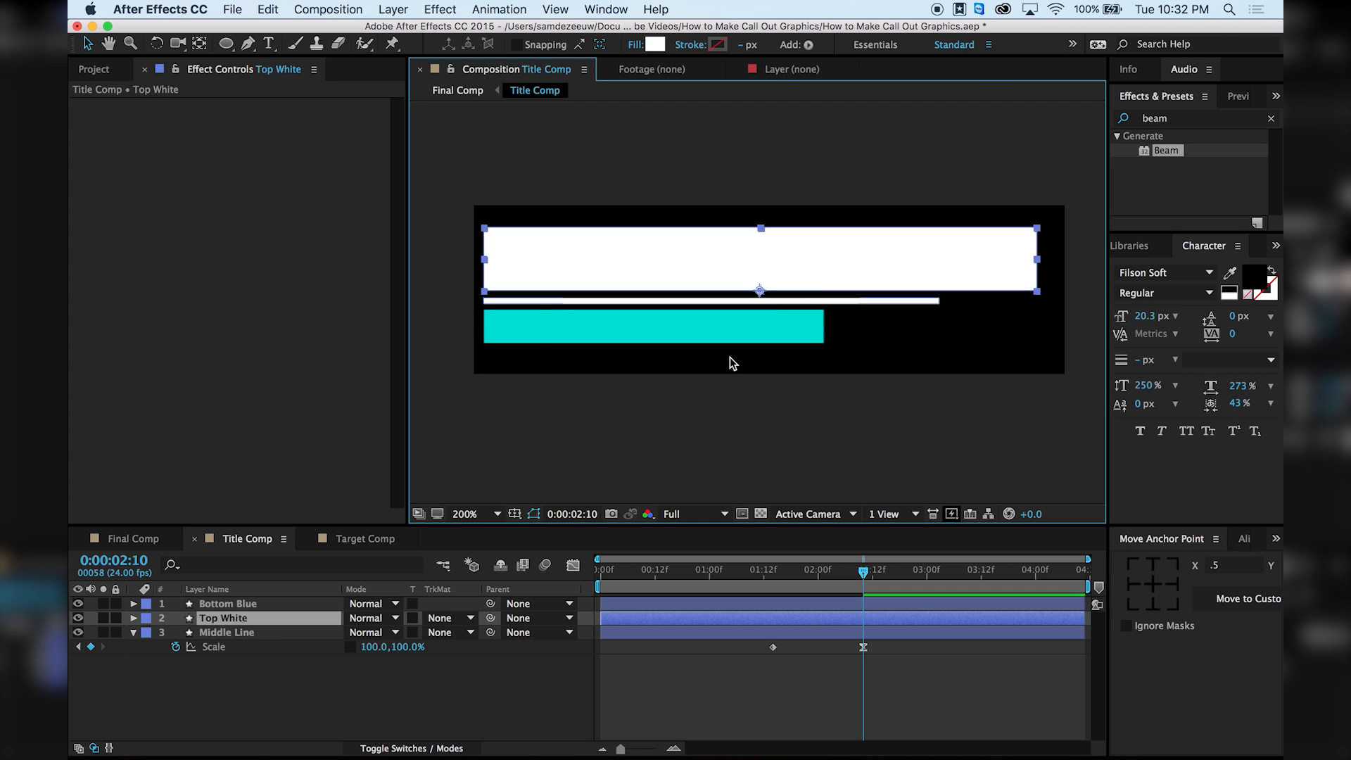
shift+click(254, 604)
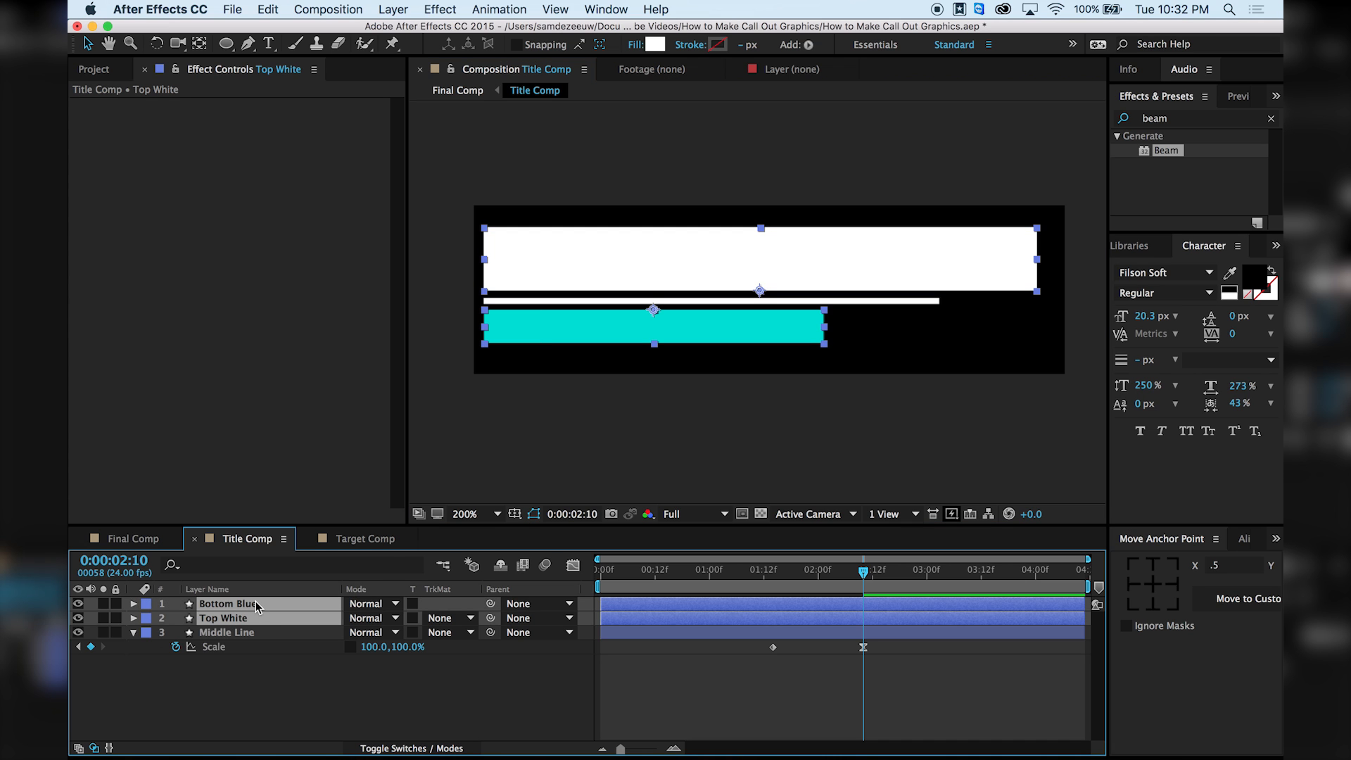
key(s)
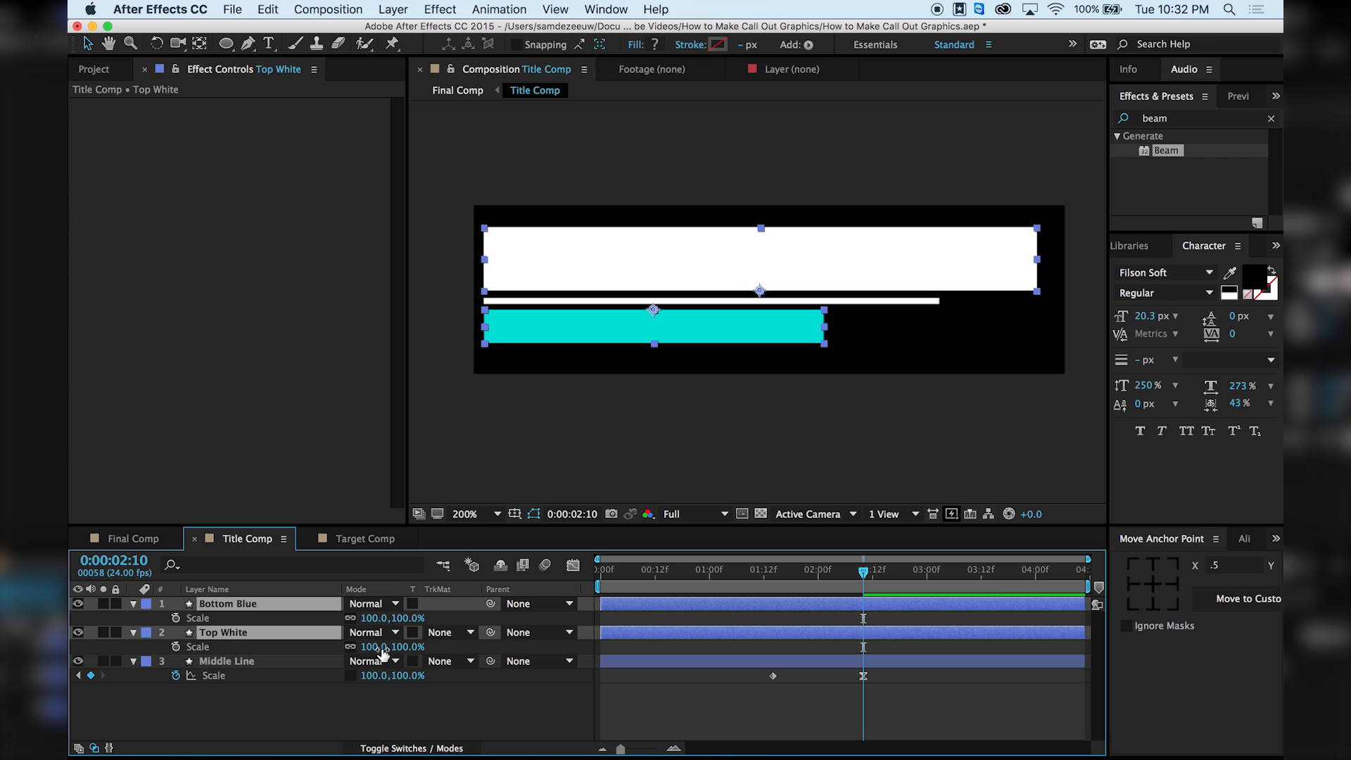
click(350, 647)
click(351, 618)
click(324, 621)
mouse_move(387, 618)
mouse_down()
mouse_move(398, 617)
mouse_move(361, 618)
mouse_up()
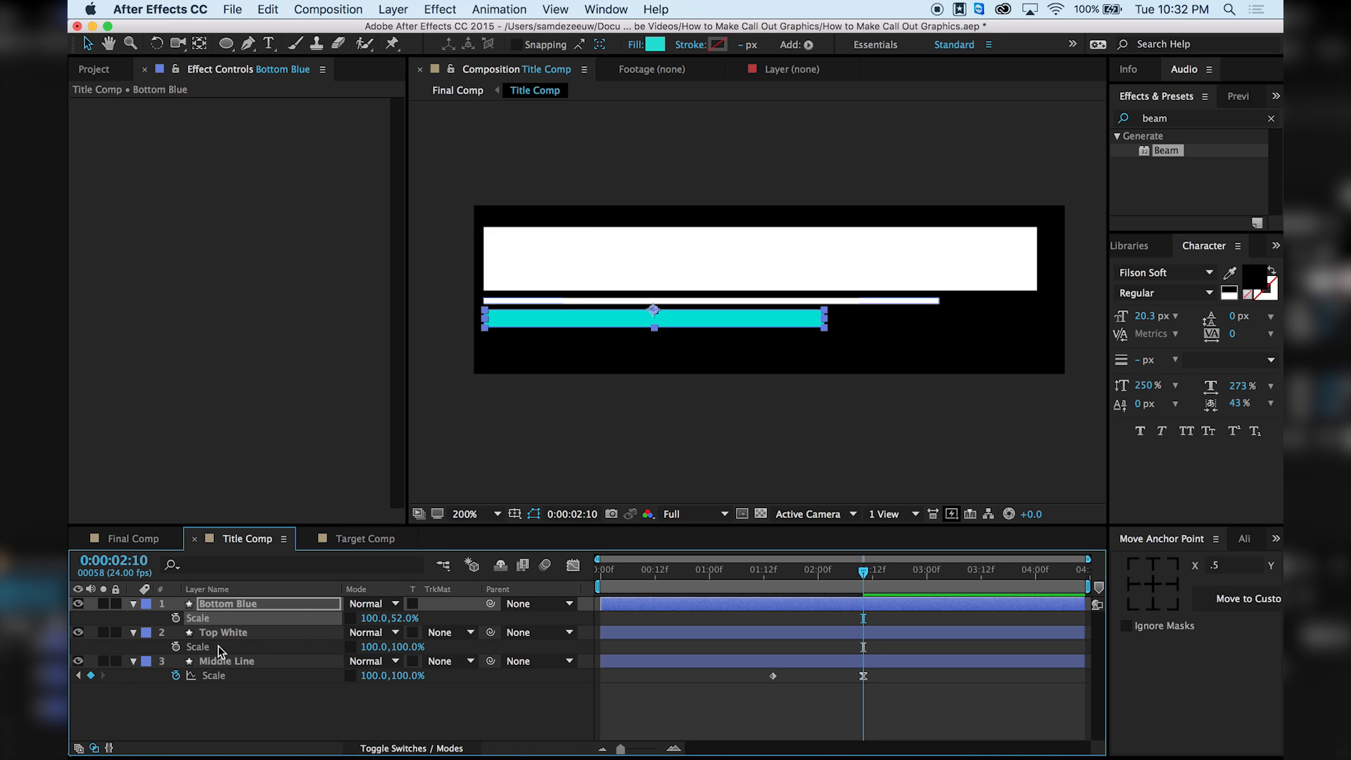
click(176, 618)
click(176, 647)
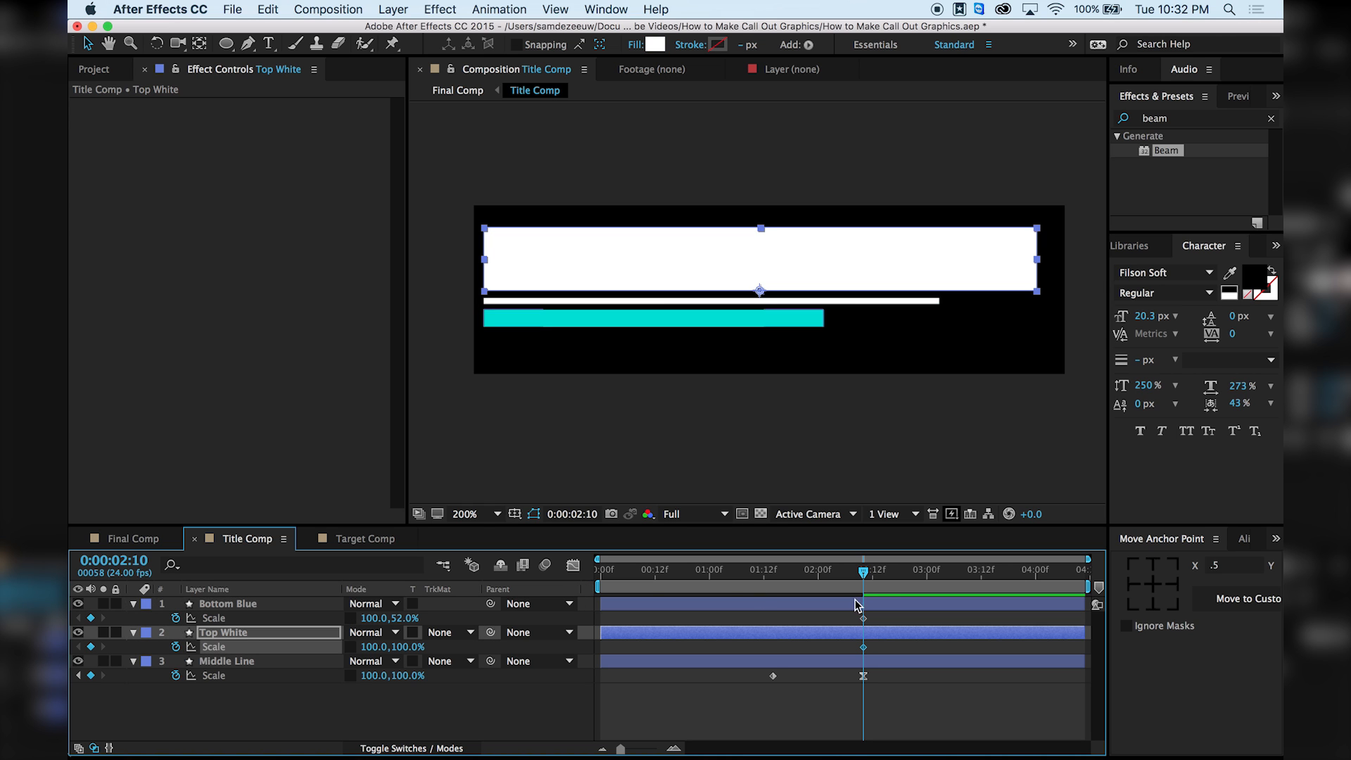
Add ending Scale keyframes of 100% height for Bottom Blue and Top White at 0:00:03:05.
drag(872, 579, 952, 581)
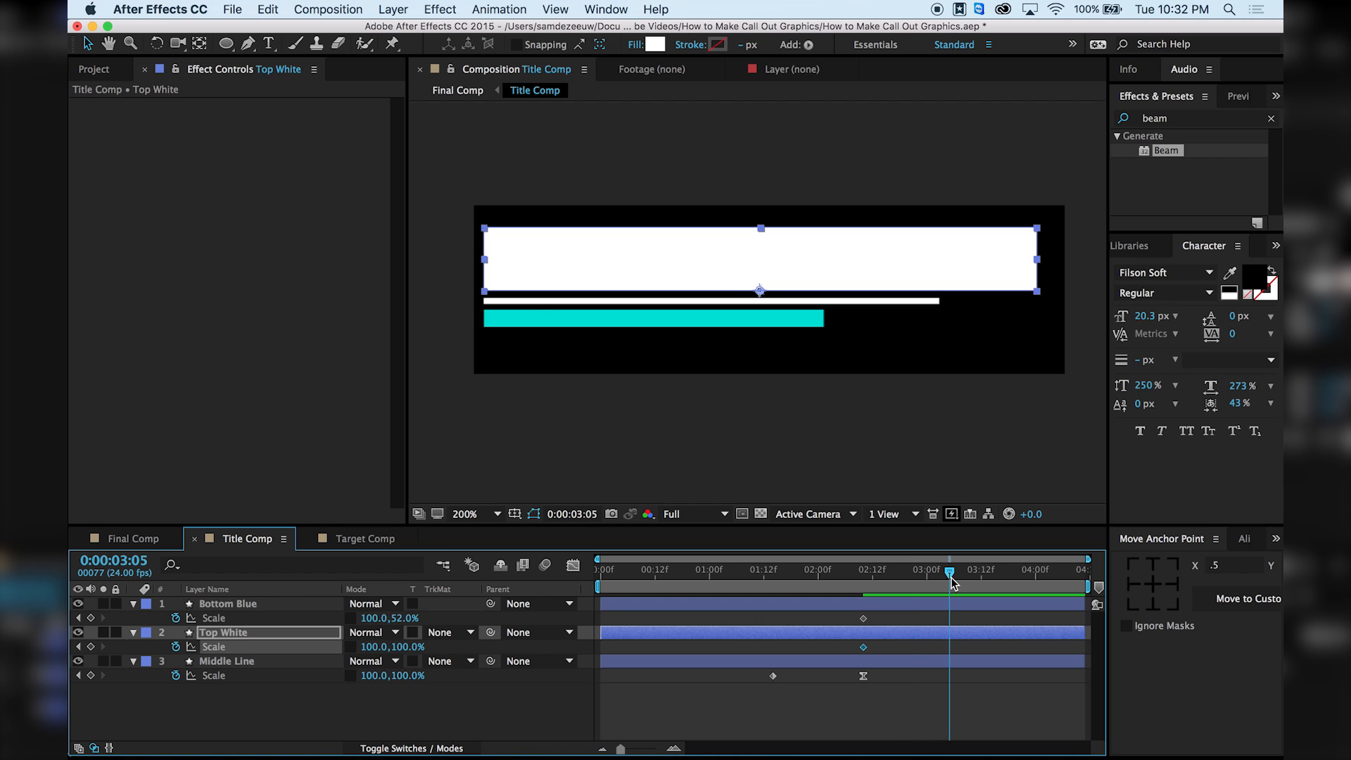
click(402, 619)
text(100)
key(Return)
click(91, 646)
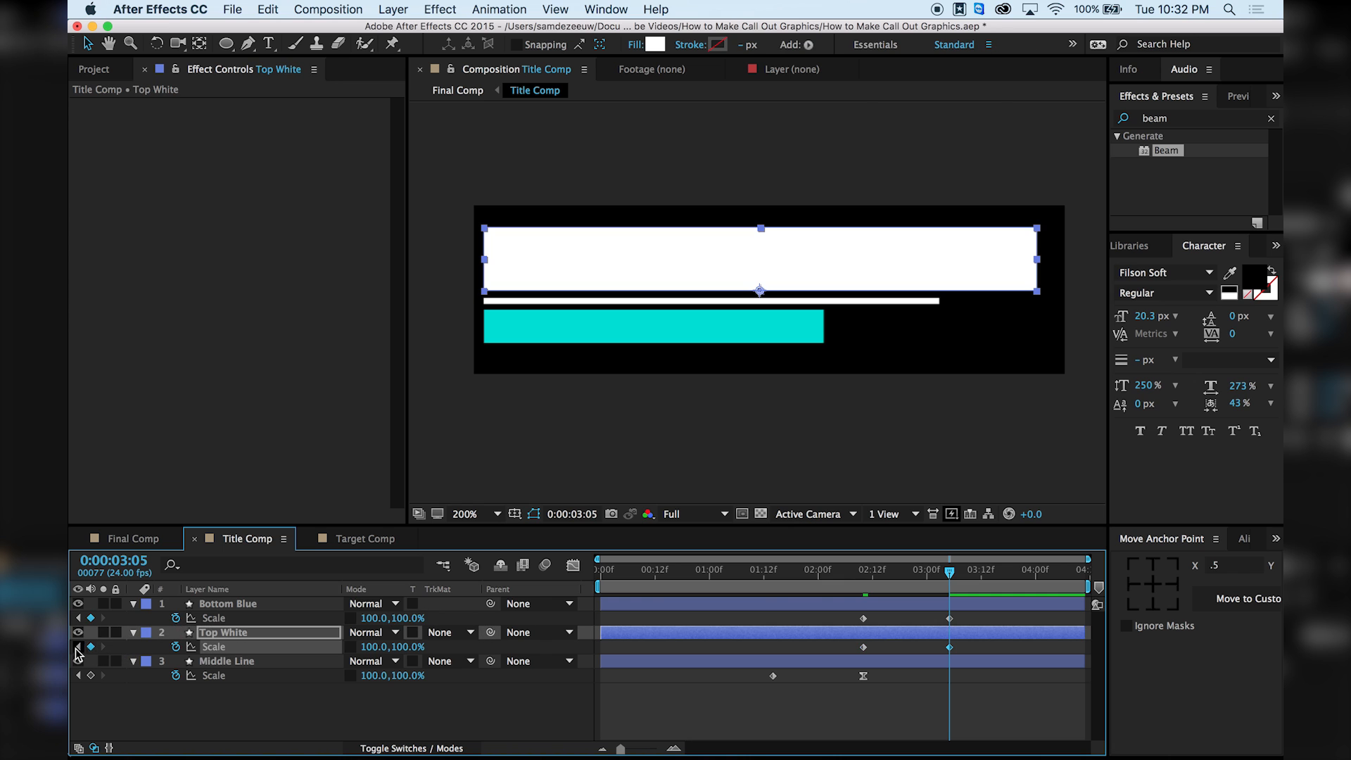
Set the vertical Scale of Bottom Blue and Top White to 0% on their starting keyframes at 0:00:02:10.
key(j)
click(401, 619)
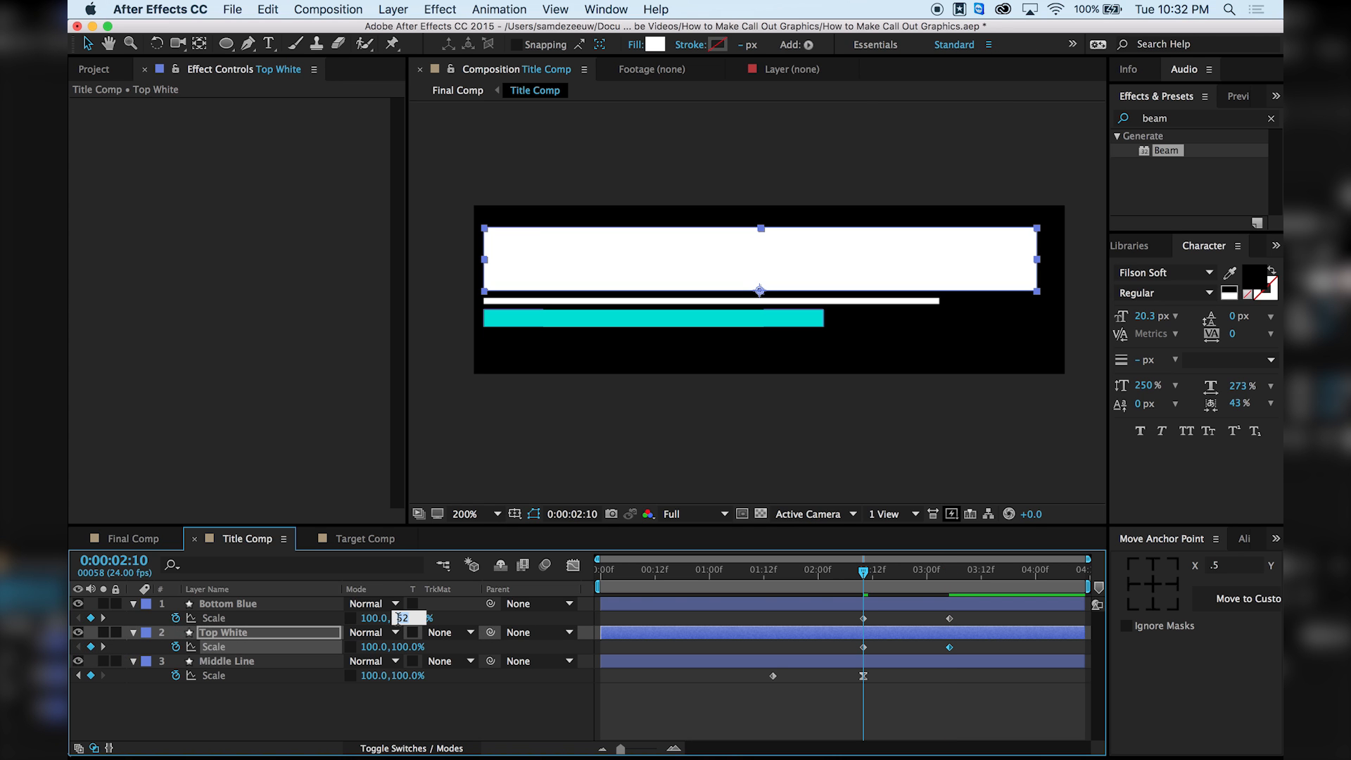
click(406, 647)
text(0)
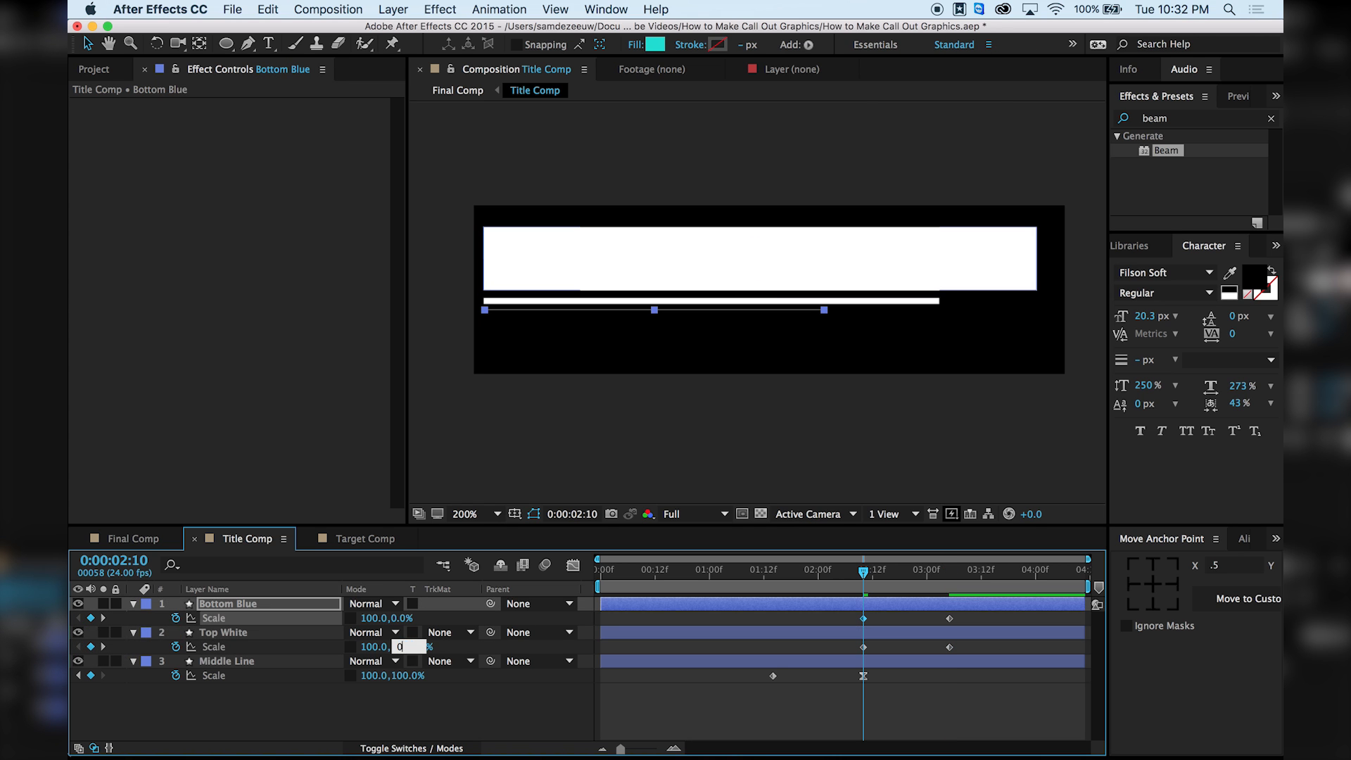
key(Return)
Easy Ease the starting and ending Scale keyframes of both Bottom Blue and Top White and scrub through the growth.
drag(964, 646, 833, 622)
key(F9)
drag(866, 573, 930, 575)
Lengthen the easing handles at both ends of Bottom Blue's vertical Scale curve in the Graph Editor.
drag(838, 618, 979, 619)
click(573, 566)
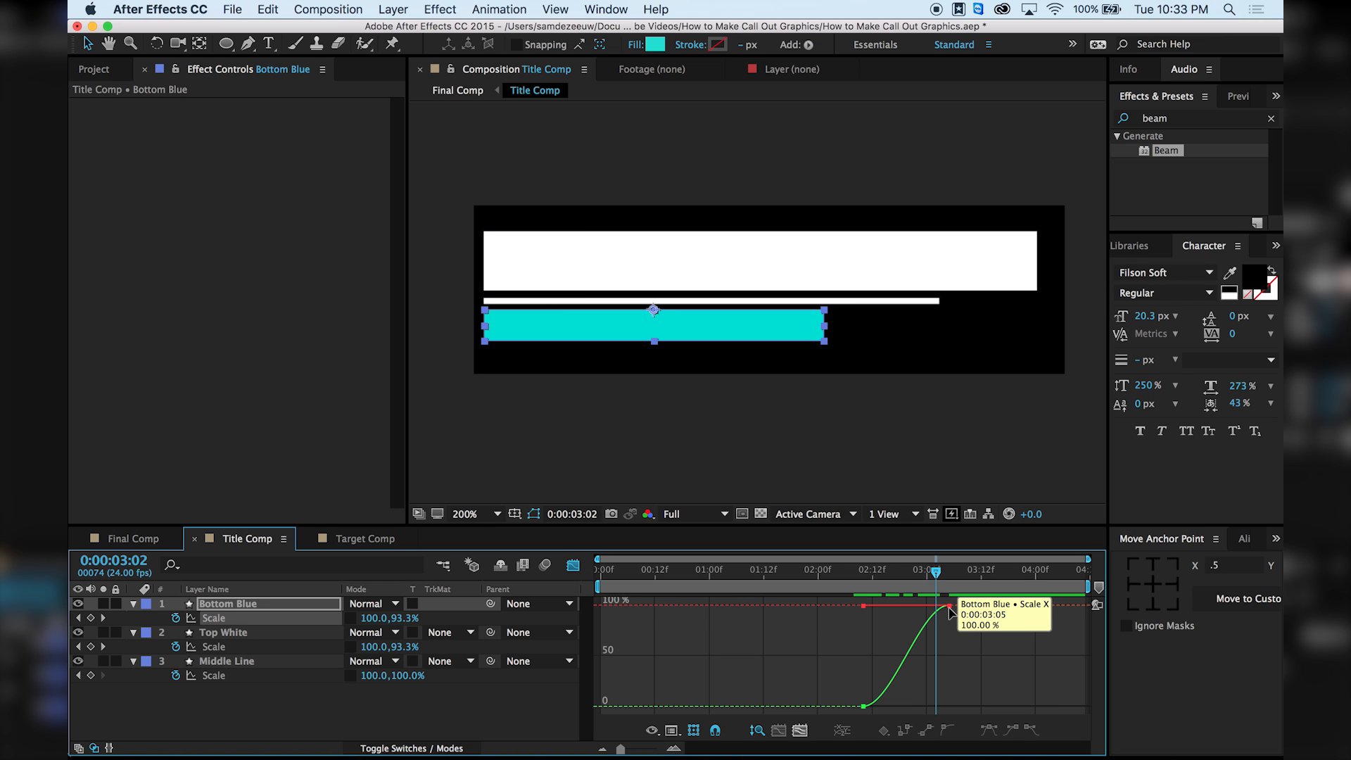
click(907, 603)
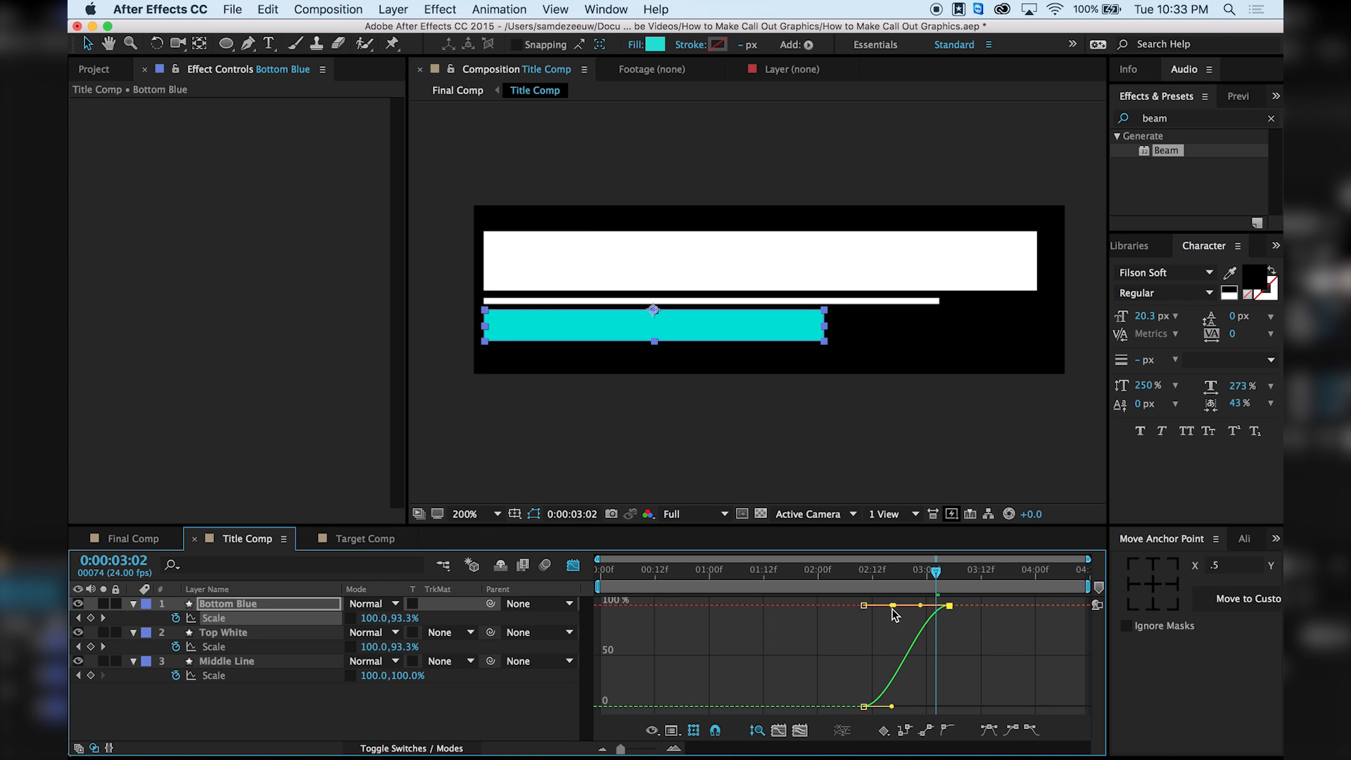
drag(920, 605, 885, 604)
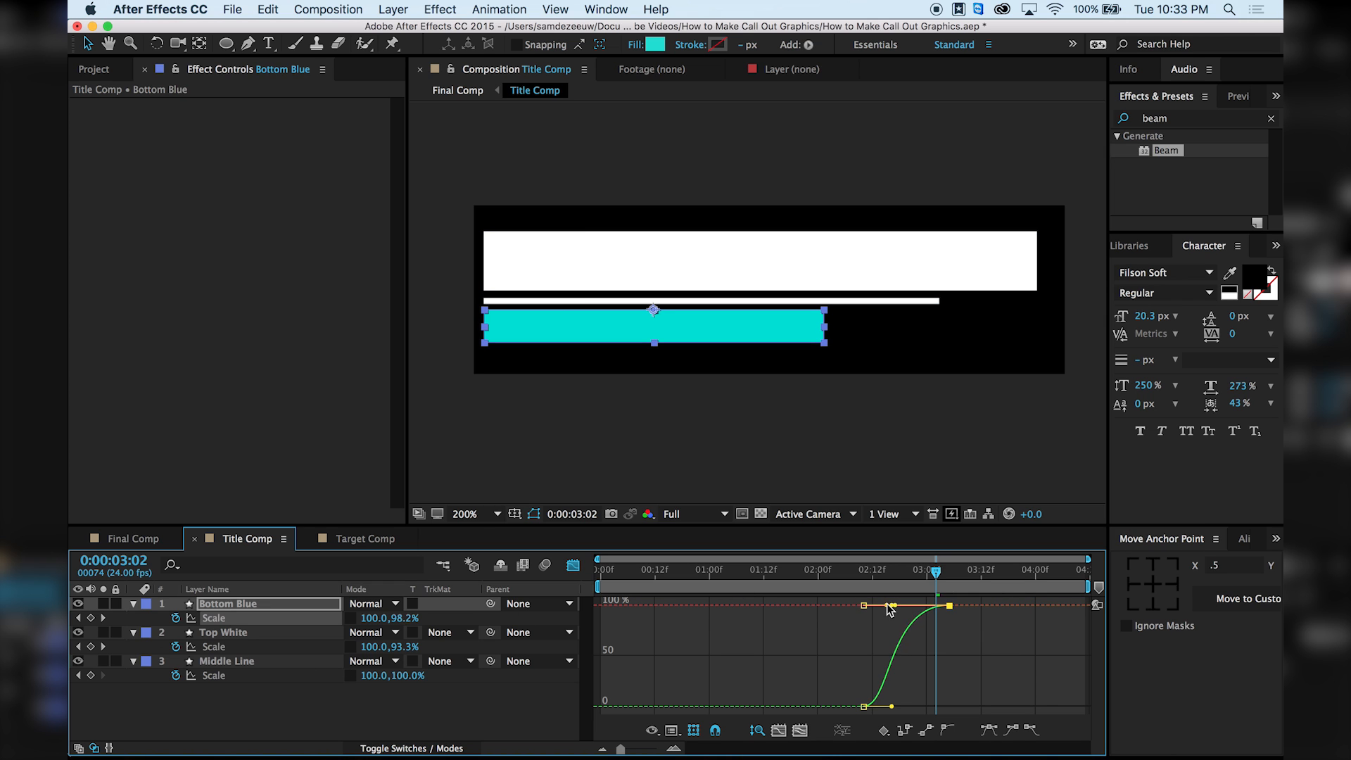
drag(892, 707, 936, 707)
Lengthen both easing handles on Top White's vertical Scale curve in the Graph Editor, preview the motion, and close the graph.
click(277, 648)
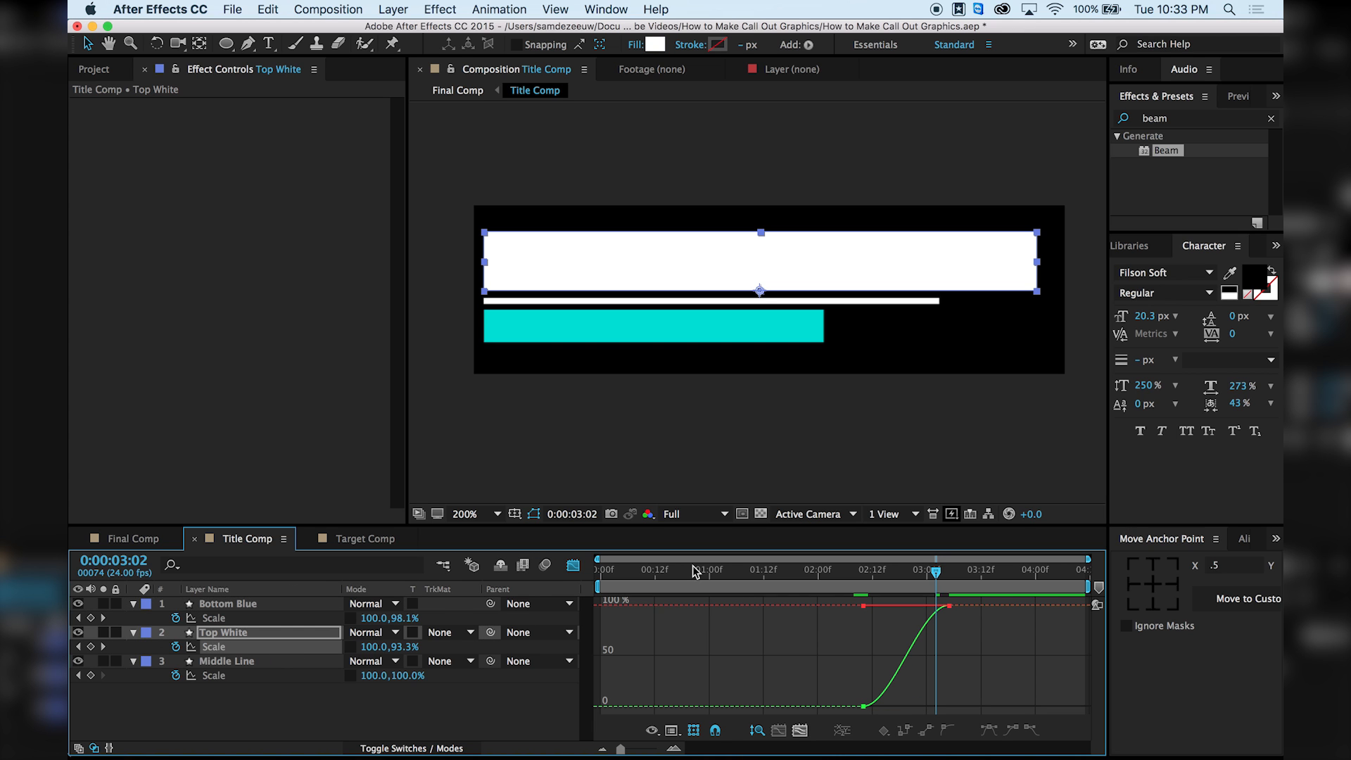
click(914, 606)
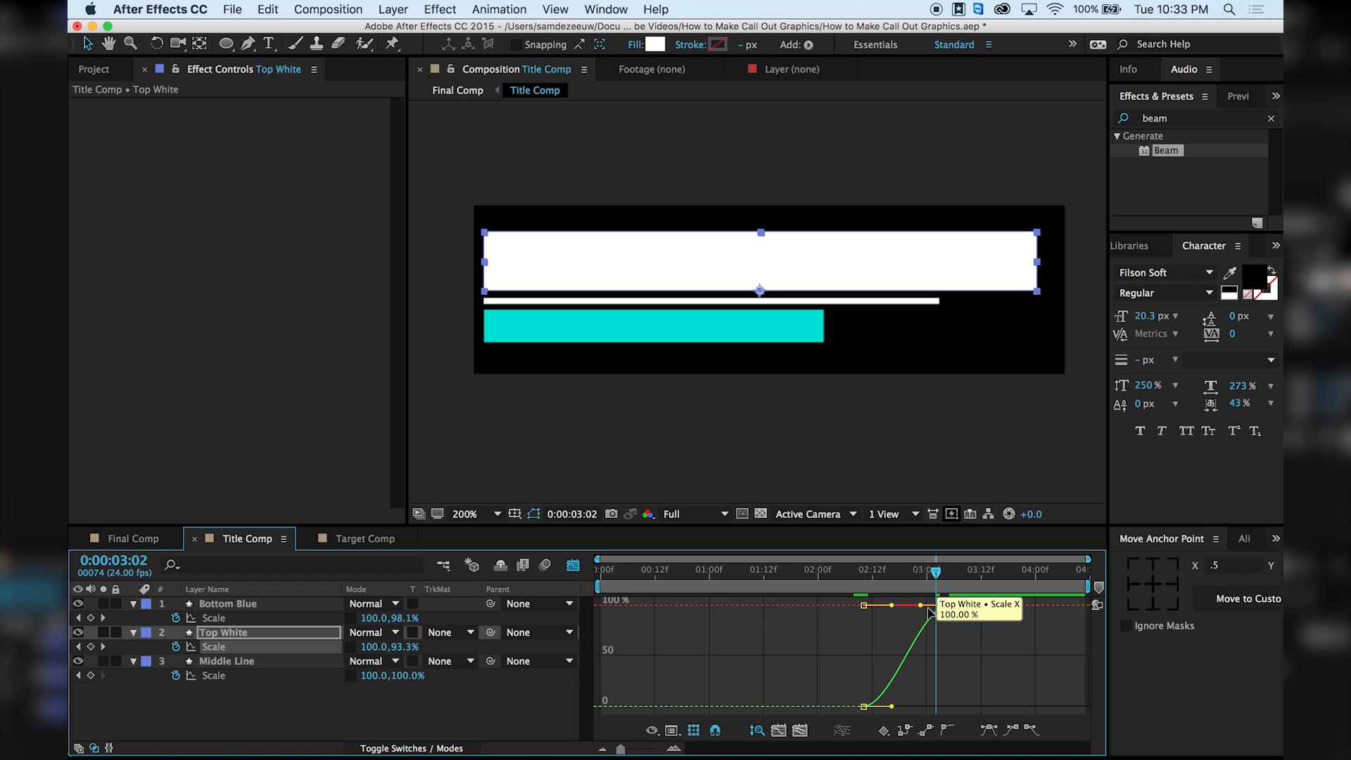
drag(920, 605, 884, 607)
drag(891, 706, 930, 706)
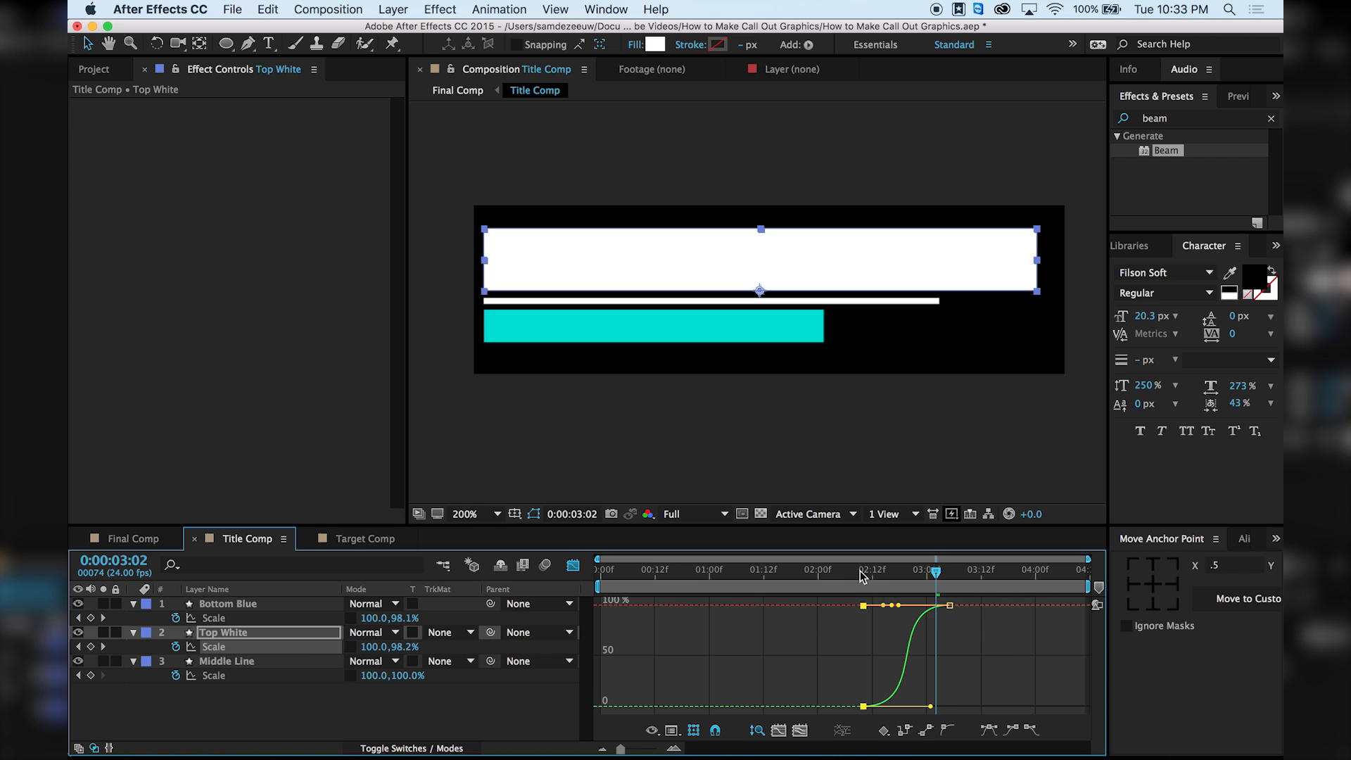
key(space)
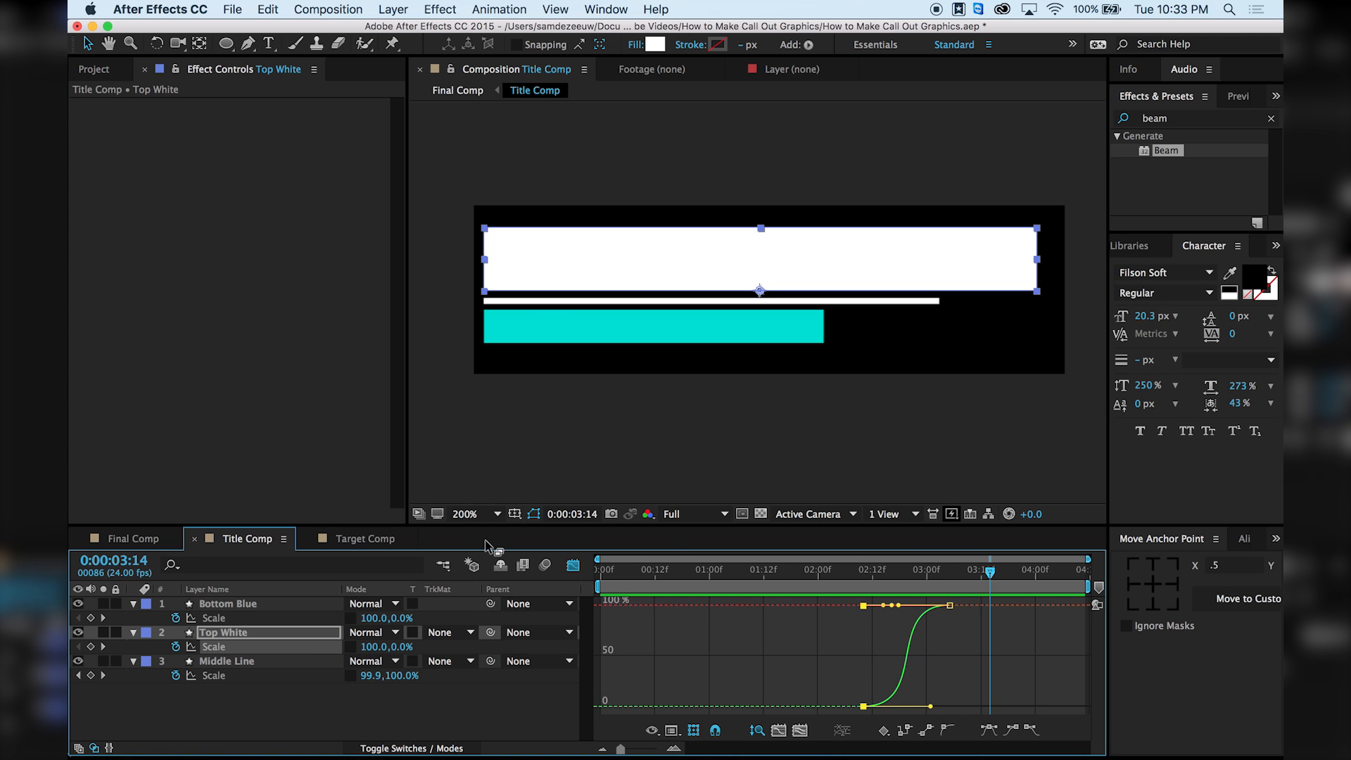
click(572, 564)
Try shifting both Top White Scale keyframes later so it grows after Bottom Blue, and undo the shift.
click(976, 652)
drag(976, 647, 839, 653)
drag(949, 647, 981, 647)
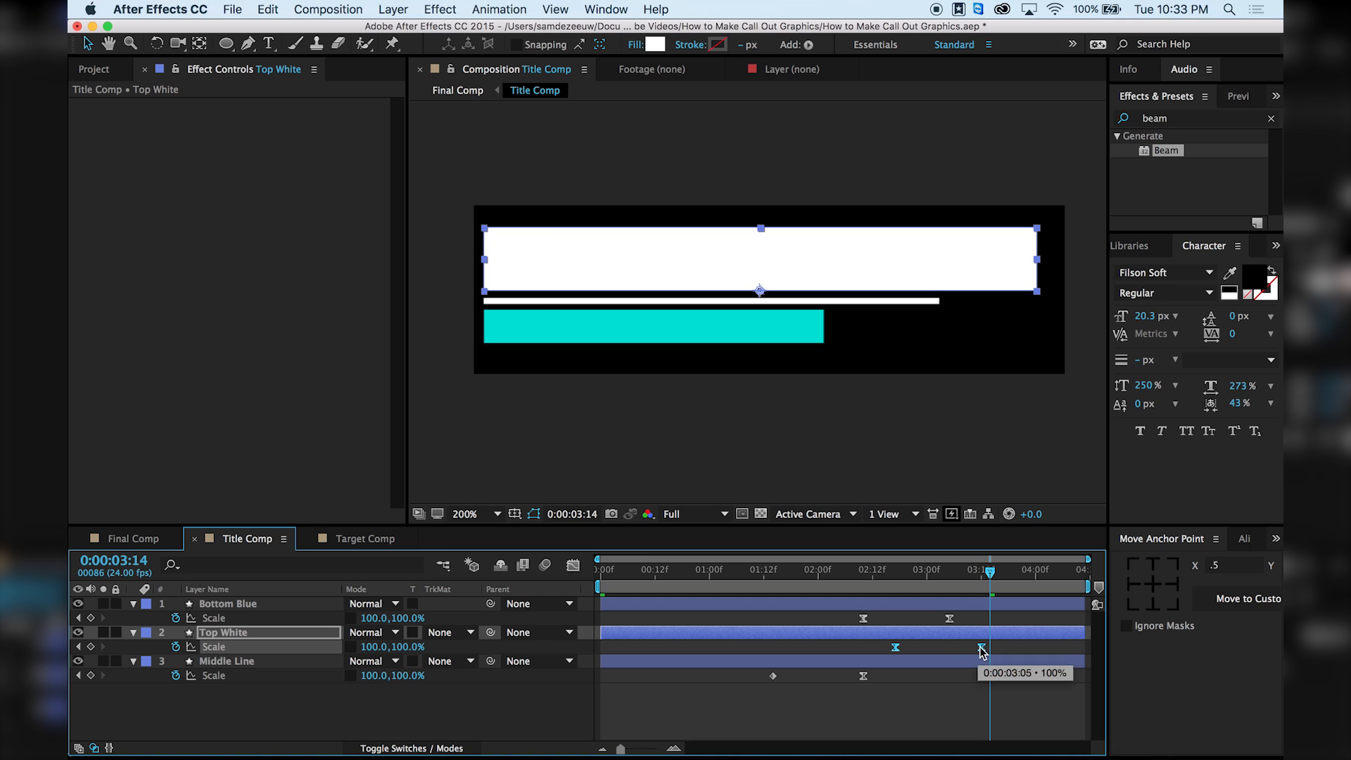
mouse_move(856, 580)
mouse_down()
mouse_move(984, 584)
mouse_move(834, 588)
mouse_up()
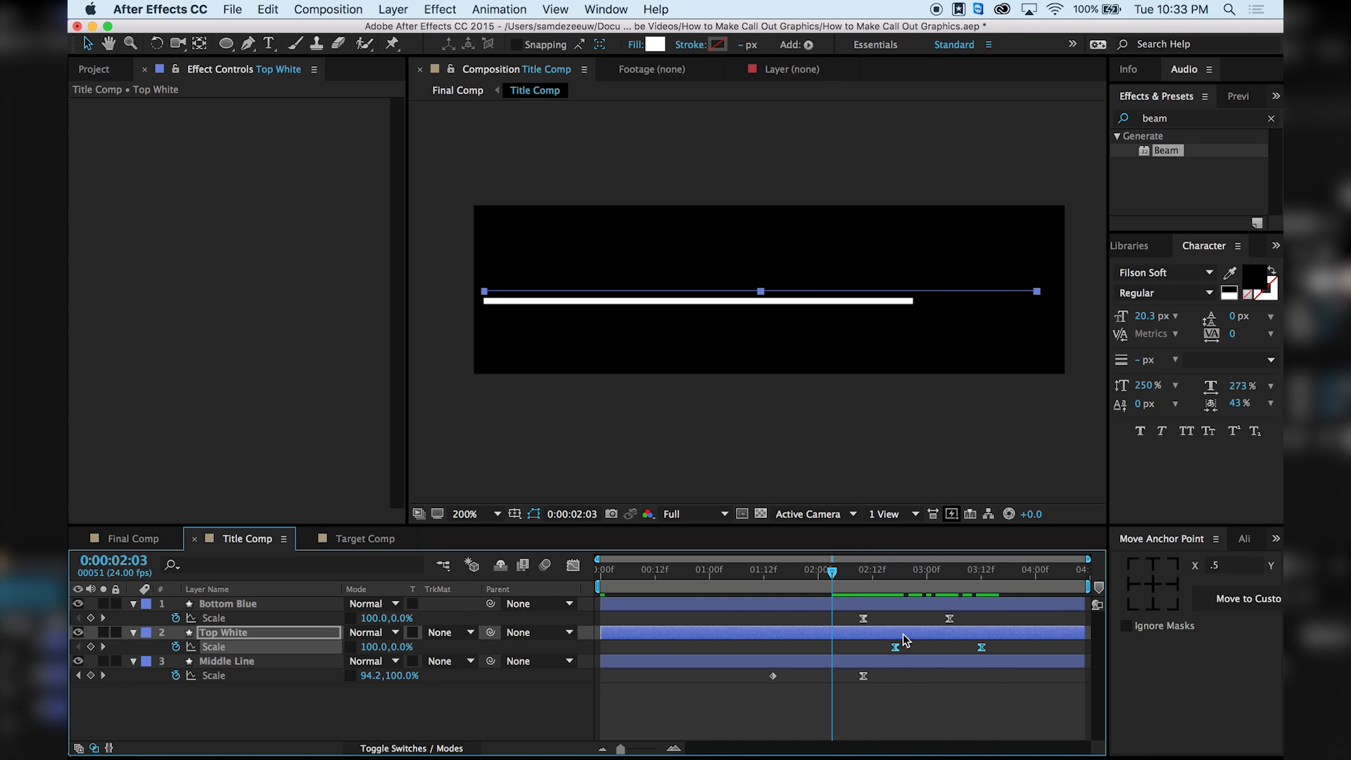
click(894, 653)
key(super+z)
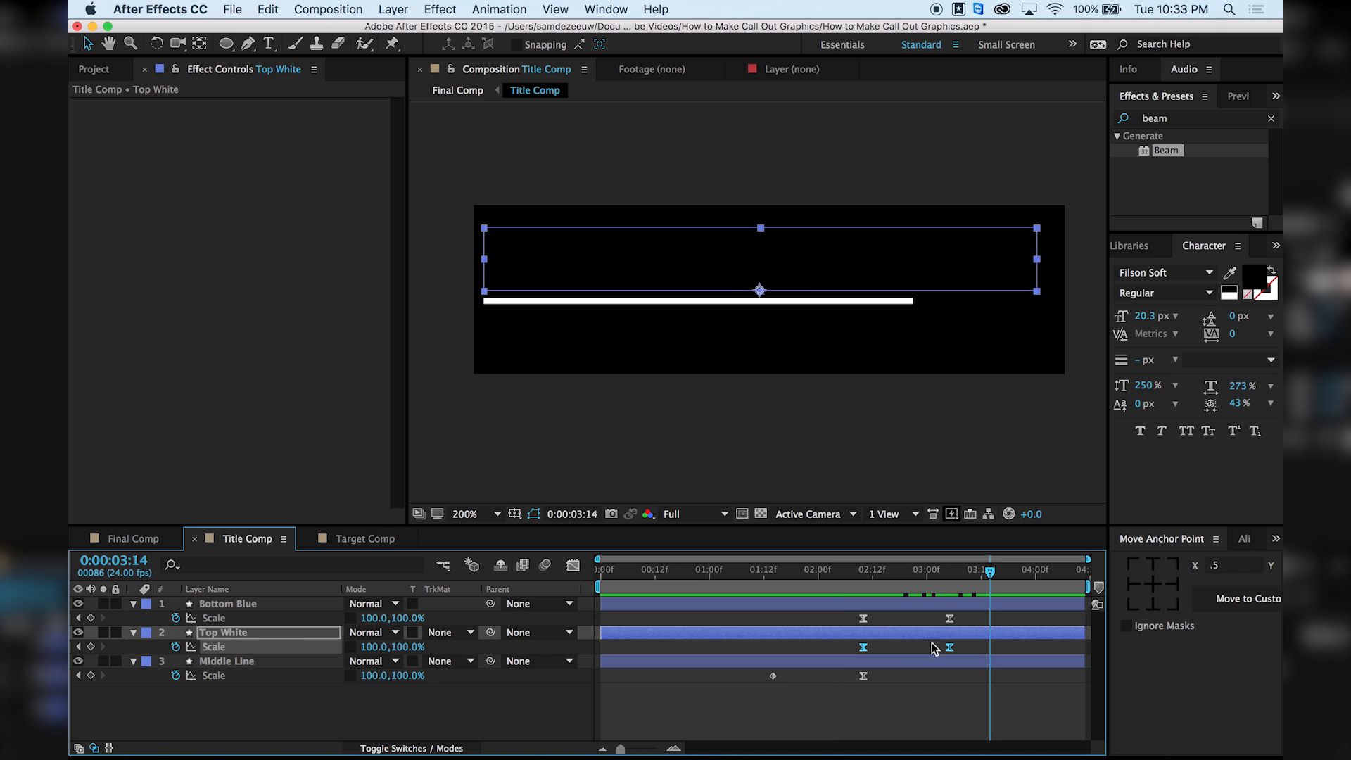
Shift both Bottom Blue Scale keyframes slightly later so it grows after Top White, and preview from 0:00:02:00.
drag(838, 612, 986, 620)
click(816, 571)
key(space)
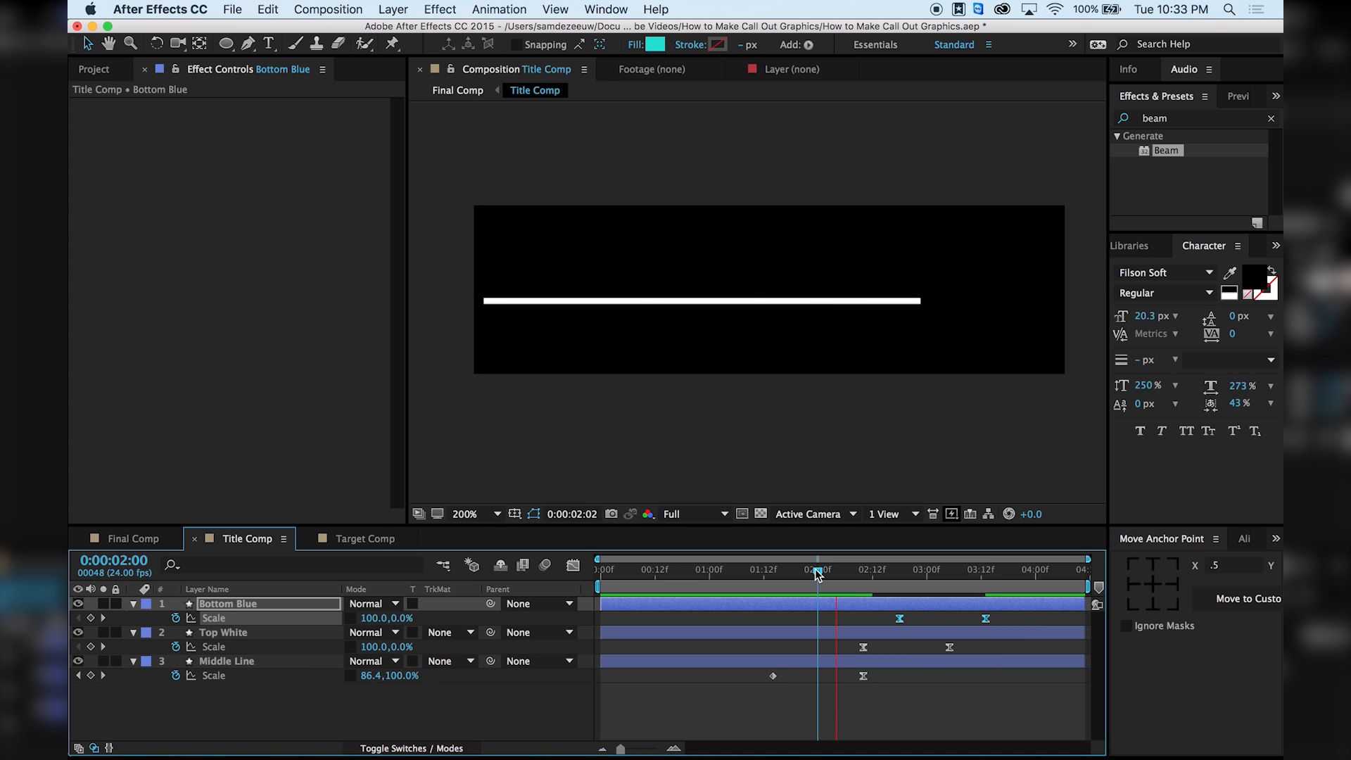
key(space)
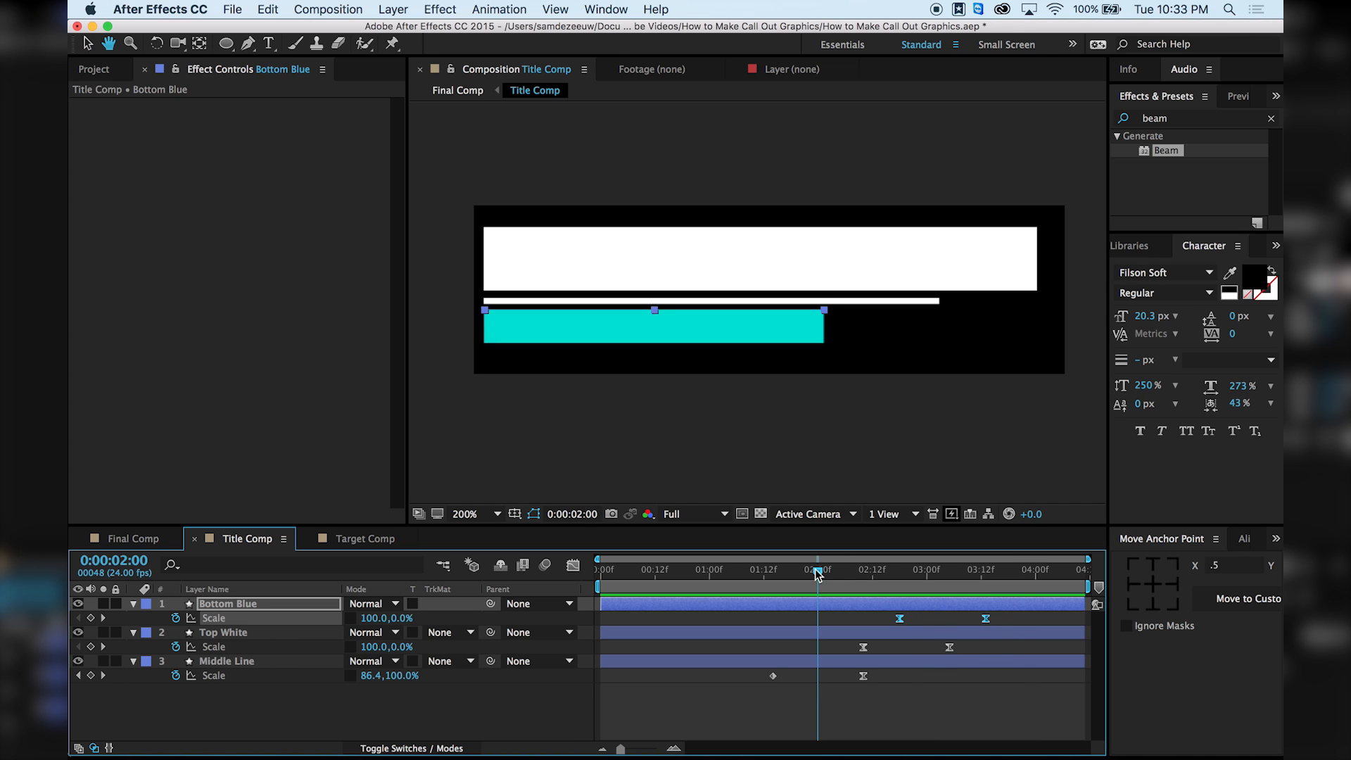
Move Bottom Blue below Top White in the layer order and preview the full title animation from about 0:00:01:04.
click(849, 571)
drag(285, 606, 273, 638)
click(219, 603)
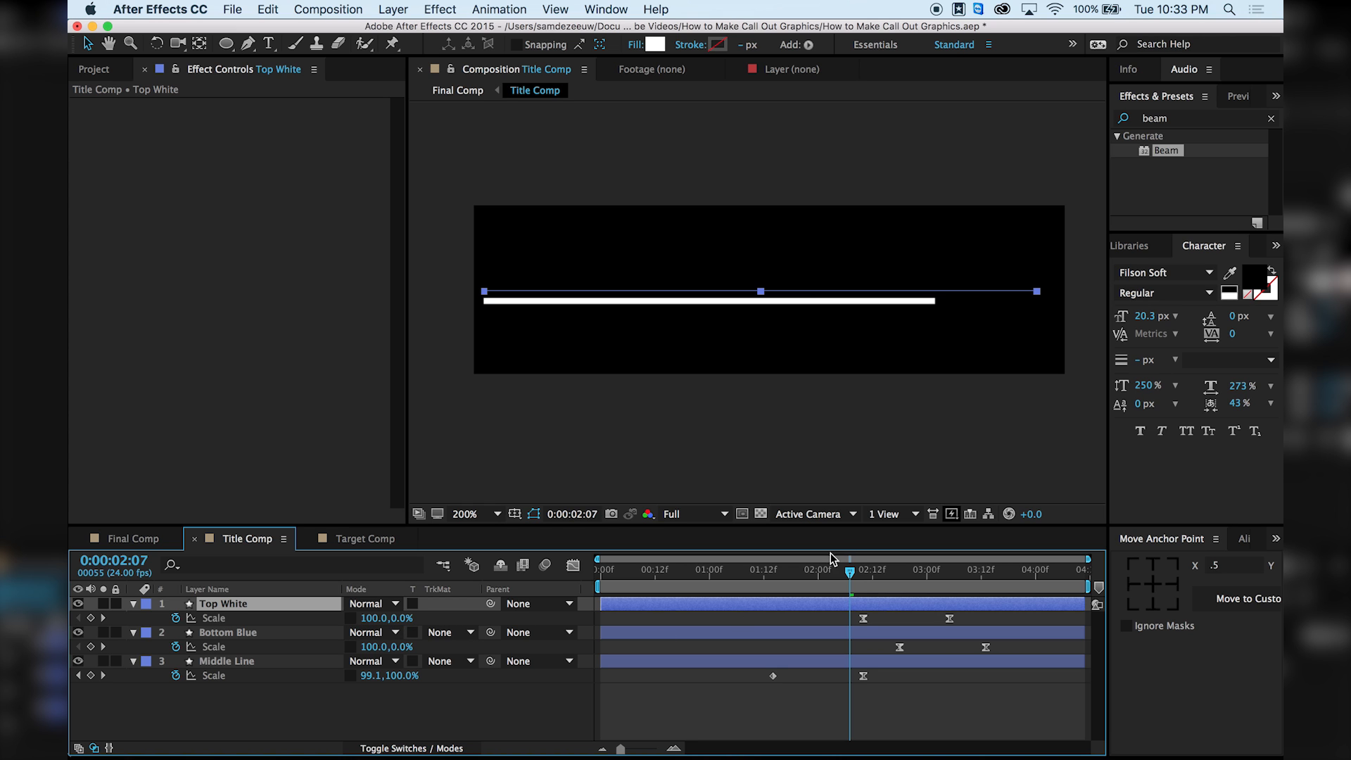
drag(845, 575, 727, 576)
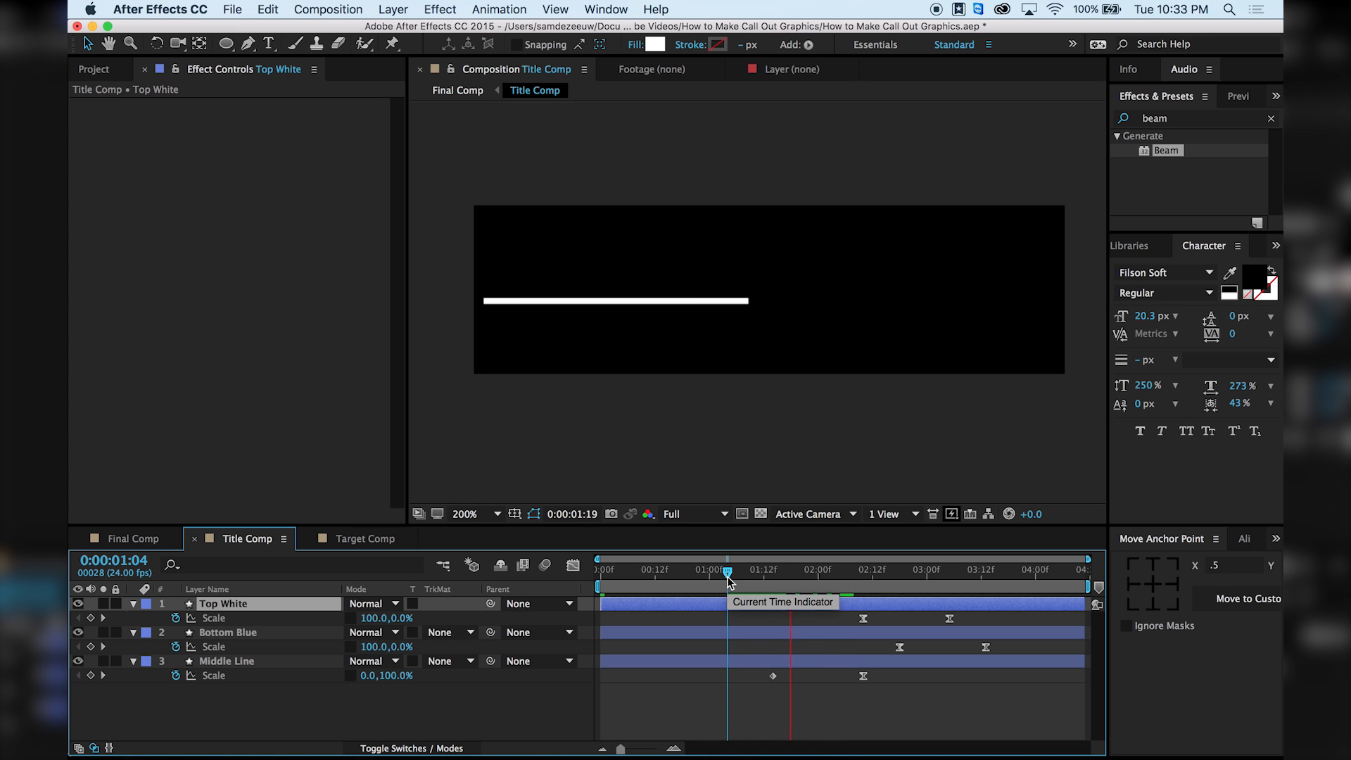
key(space)
key(space)
drag(873, 575, 947, 589)
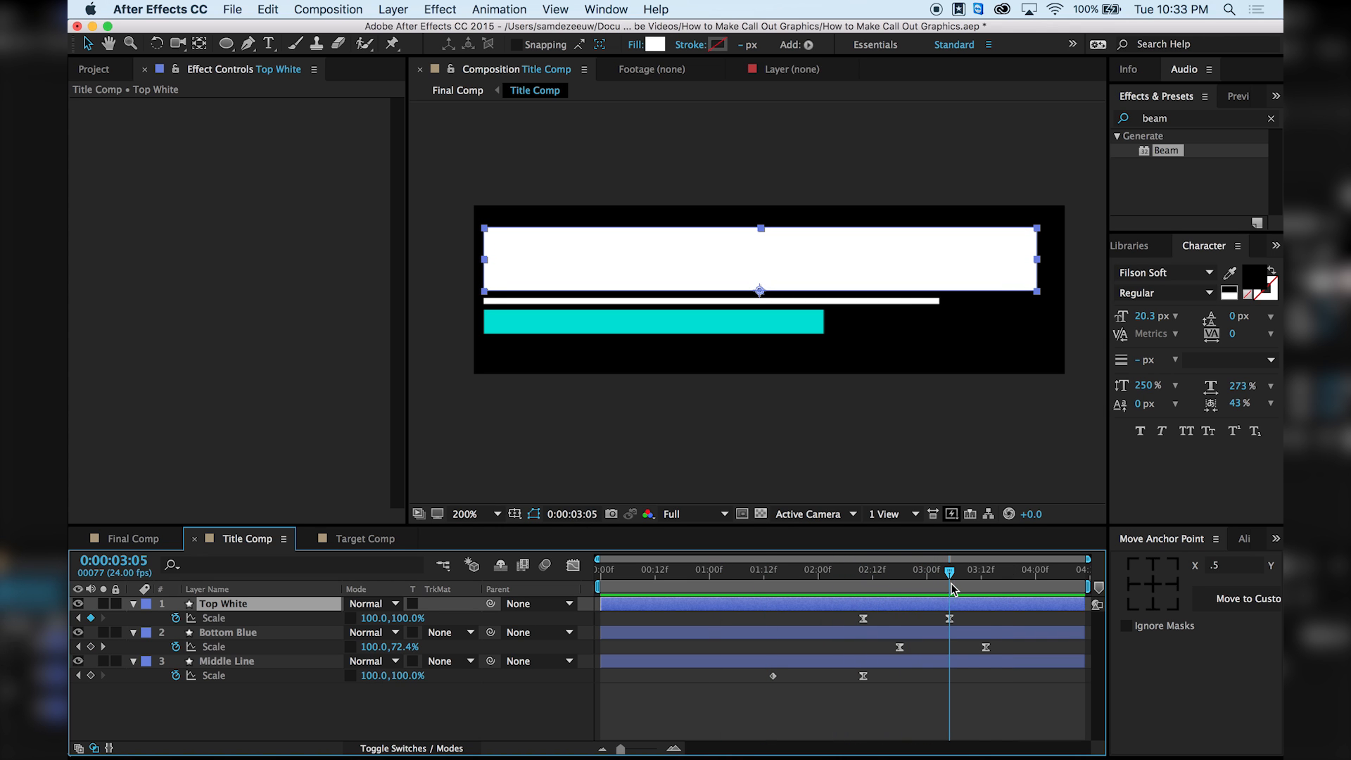
Set the current time to 0:00:03:14, where both bars are fully grown, and activate the Rectangle tool.
drag(951, 588, 990, 584)
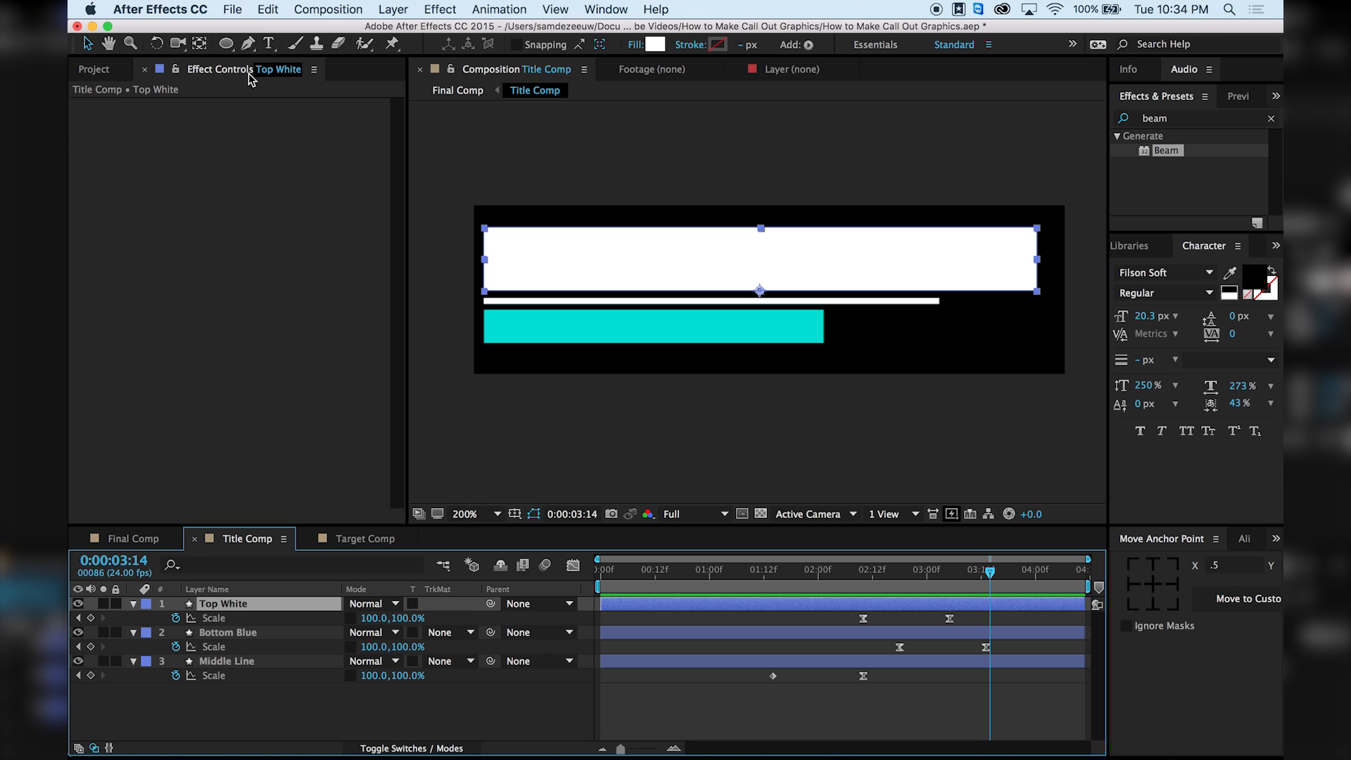
drag(226, 44, 301, 47)
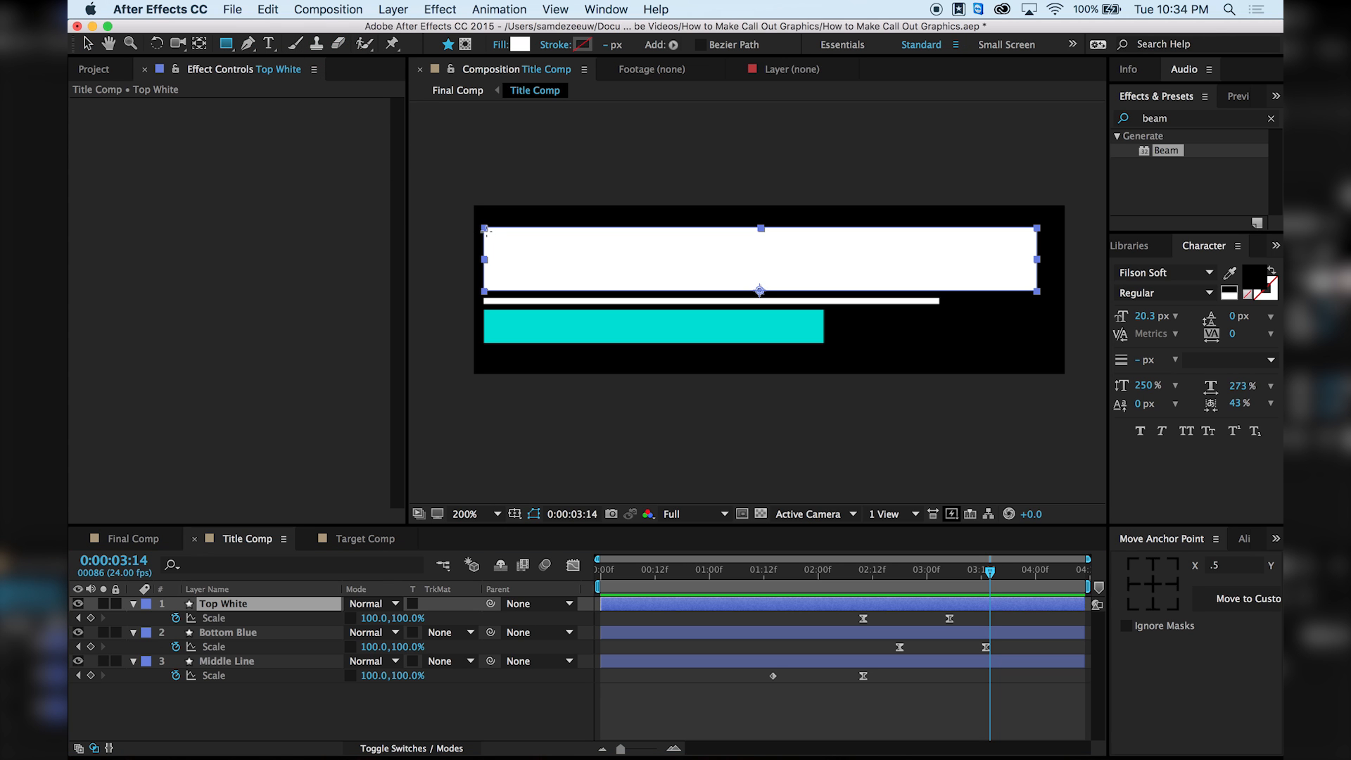
click(583, 44)
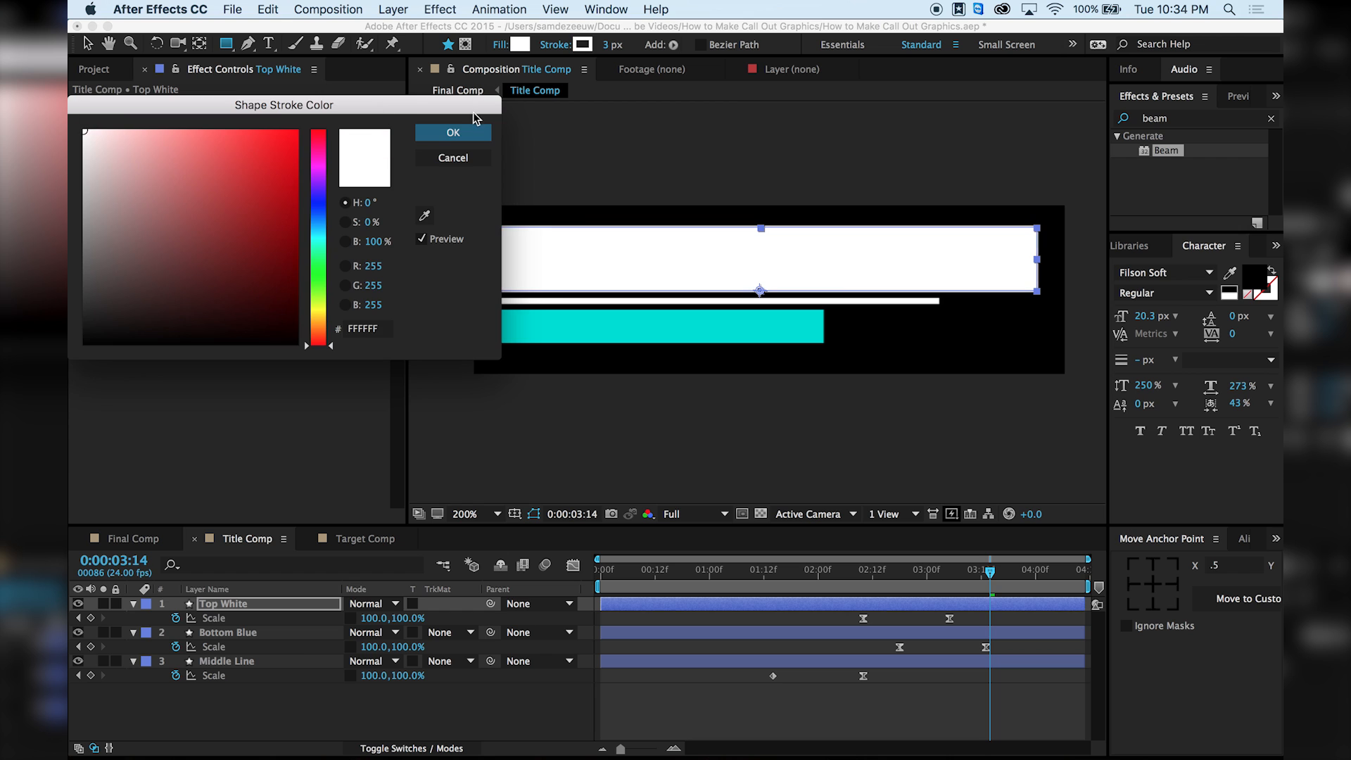
click(464, 131)
click(500, 45)
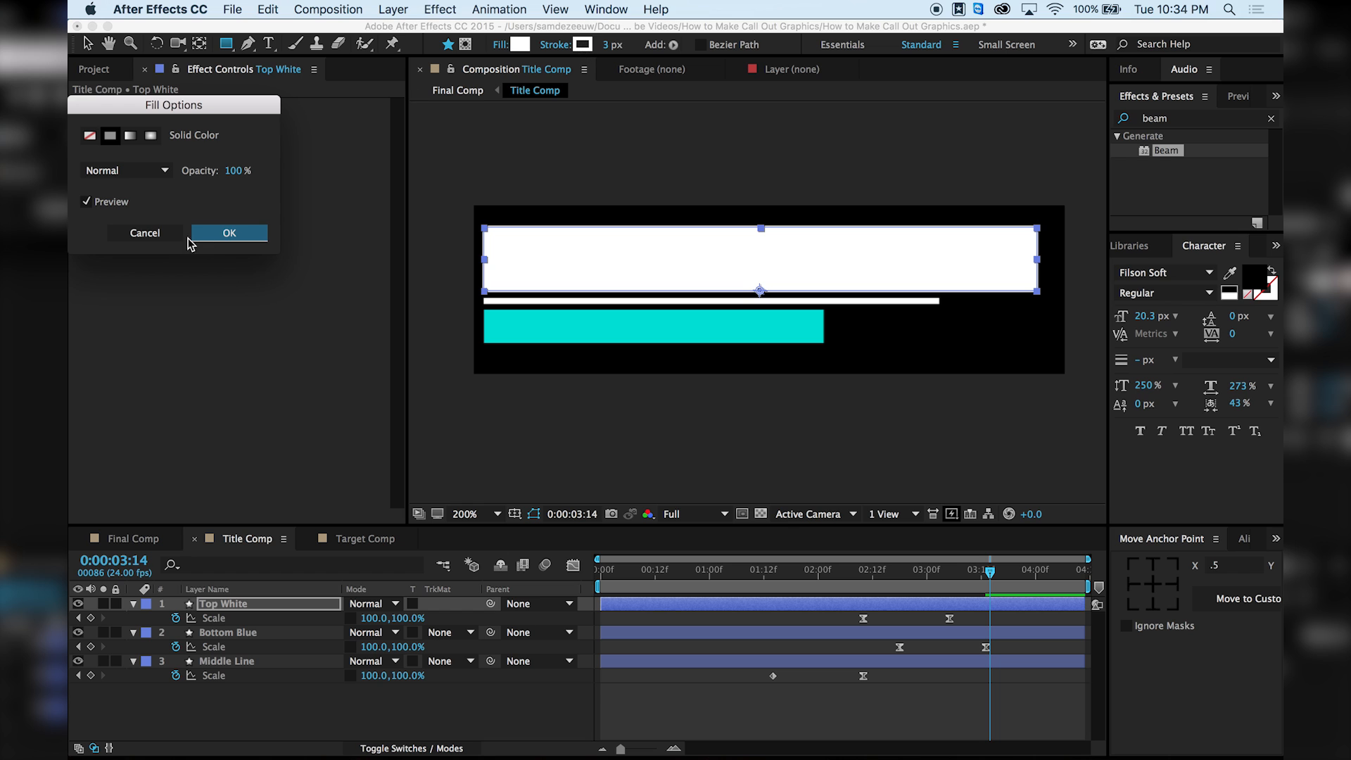
click(208, 238)
click(555, 44)
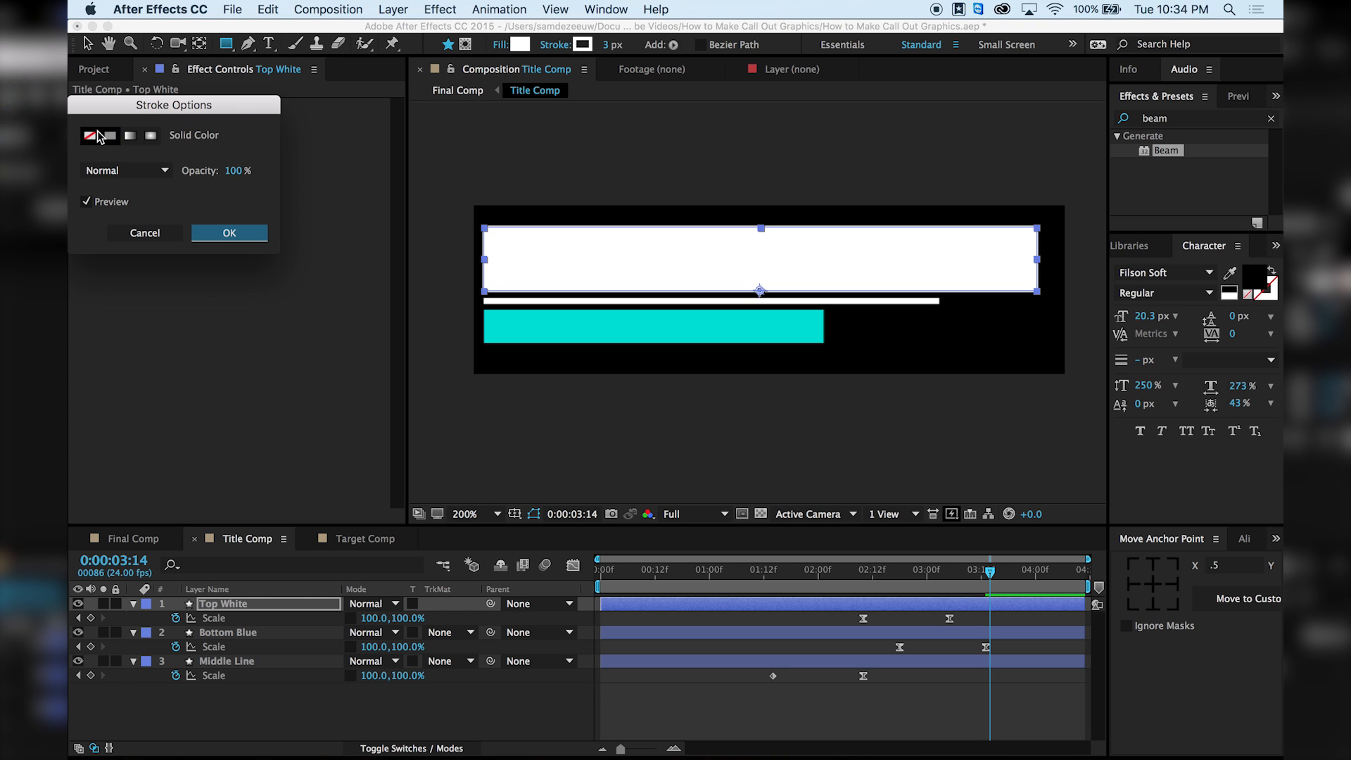
click(89, 135)
click(229, 234)
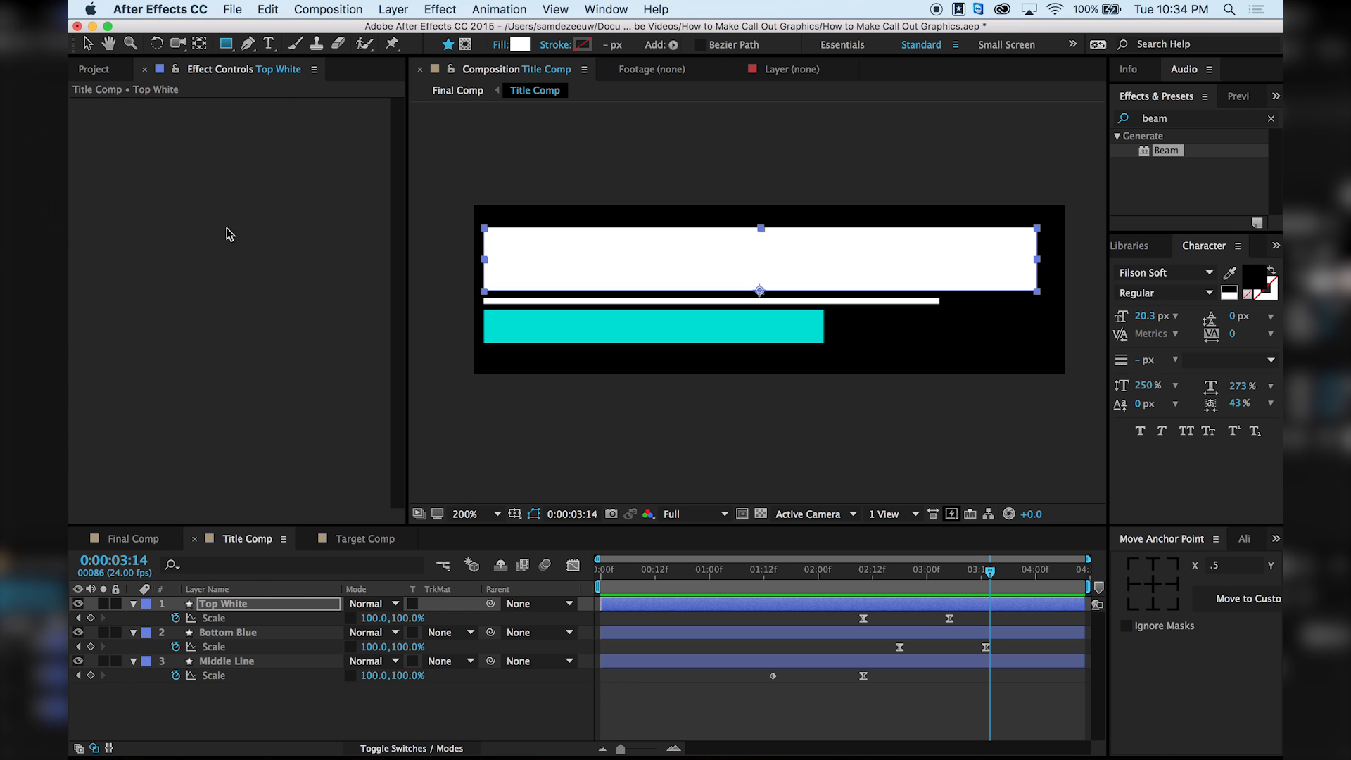
With no layer selected, draw a rectangle tracing the Top White bar on a new shape layer, unfilled with a white 8 px stroke.
click(226, 617)
click(249, 695)
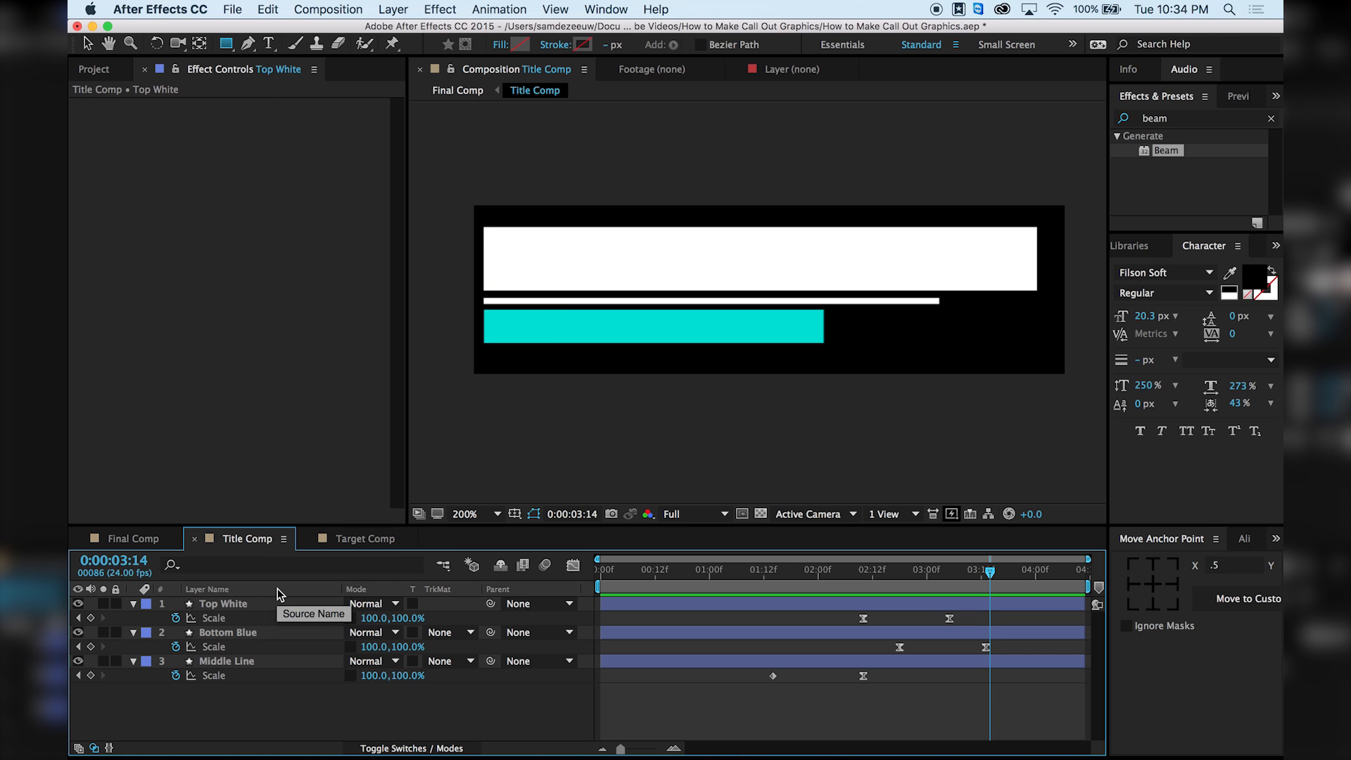
click(226, 44)
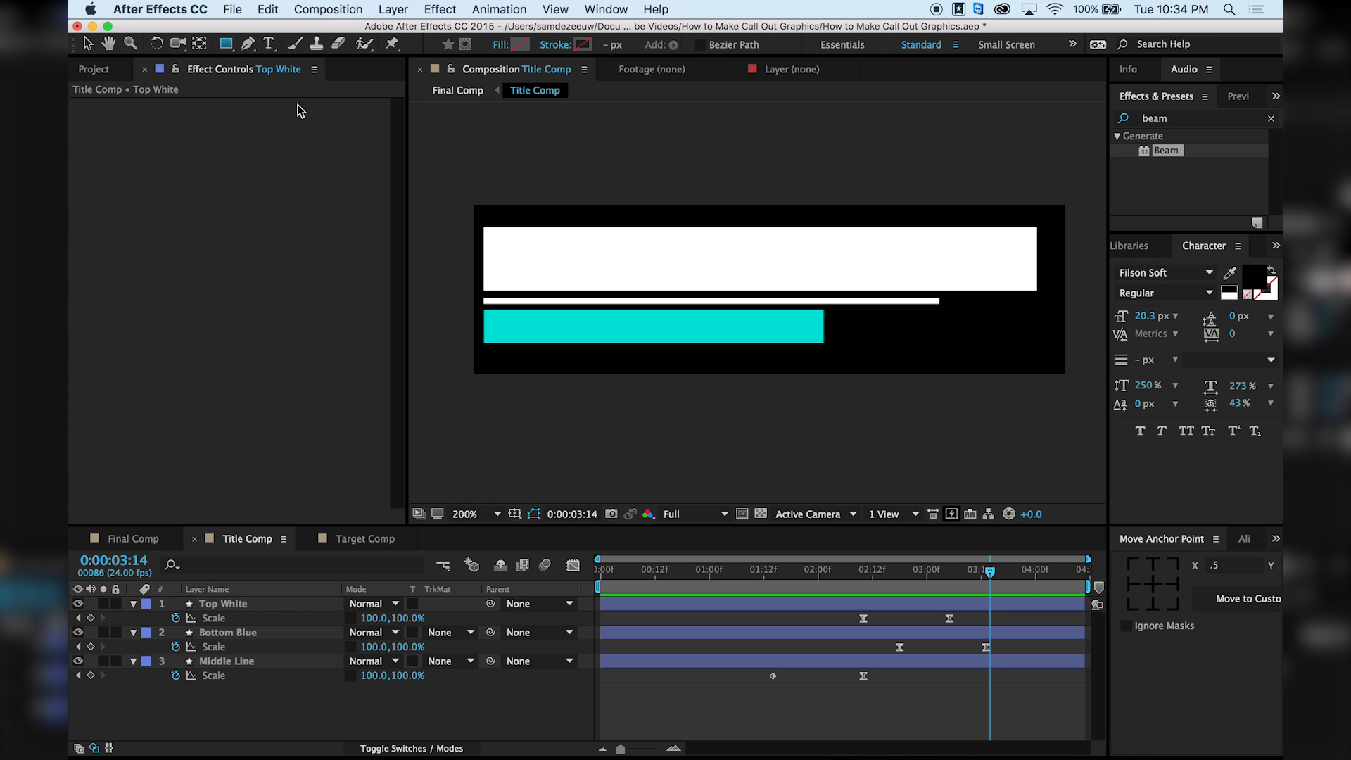
drag(486, 227, 1035, 288)
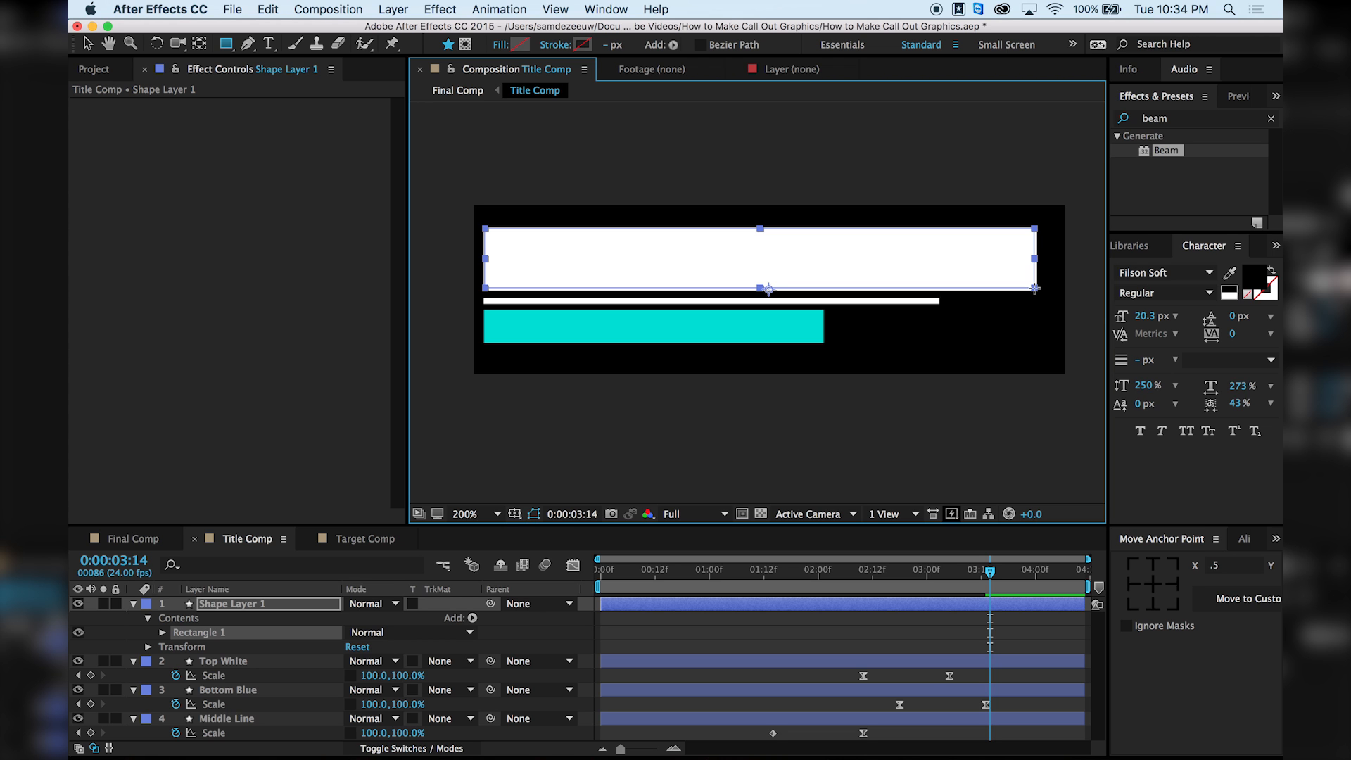
click(583, 44)
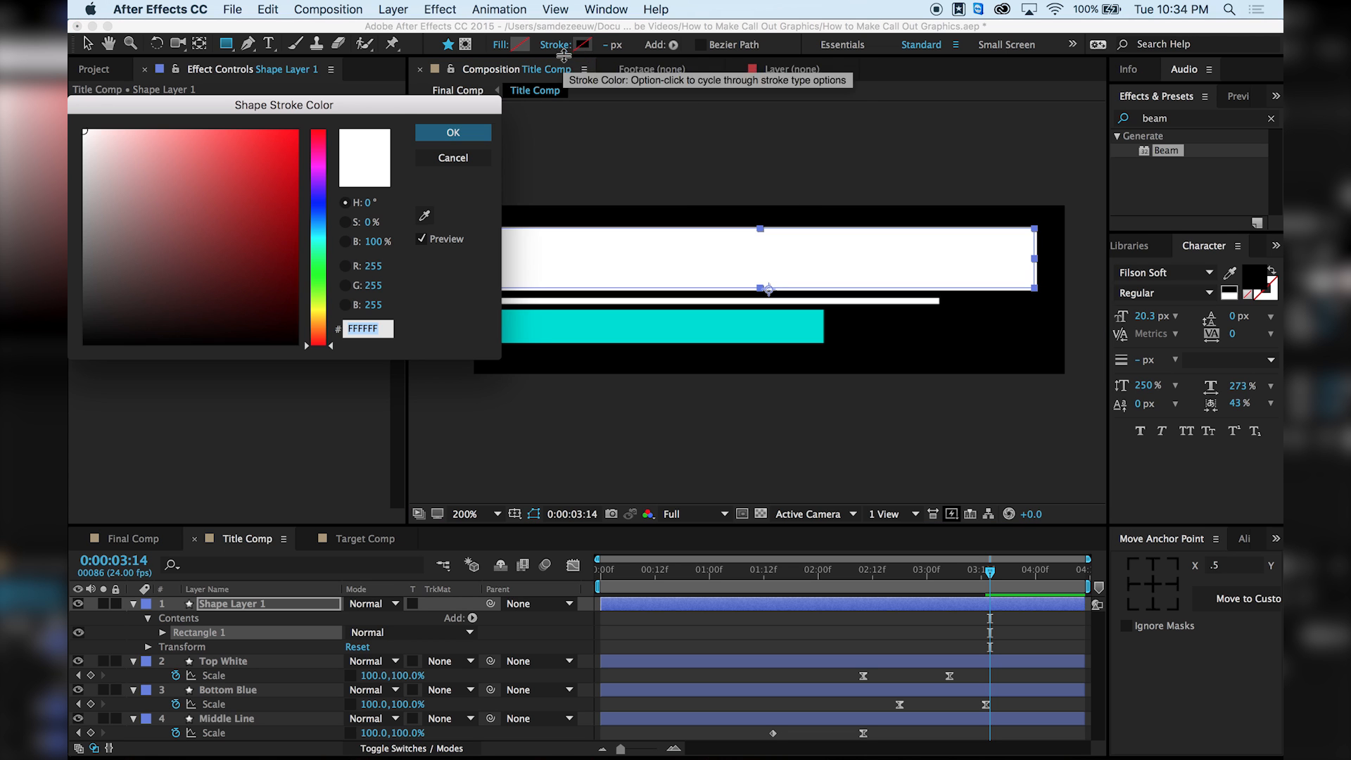
click(453, 132)
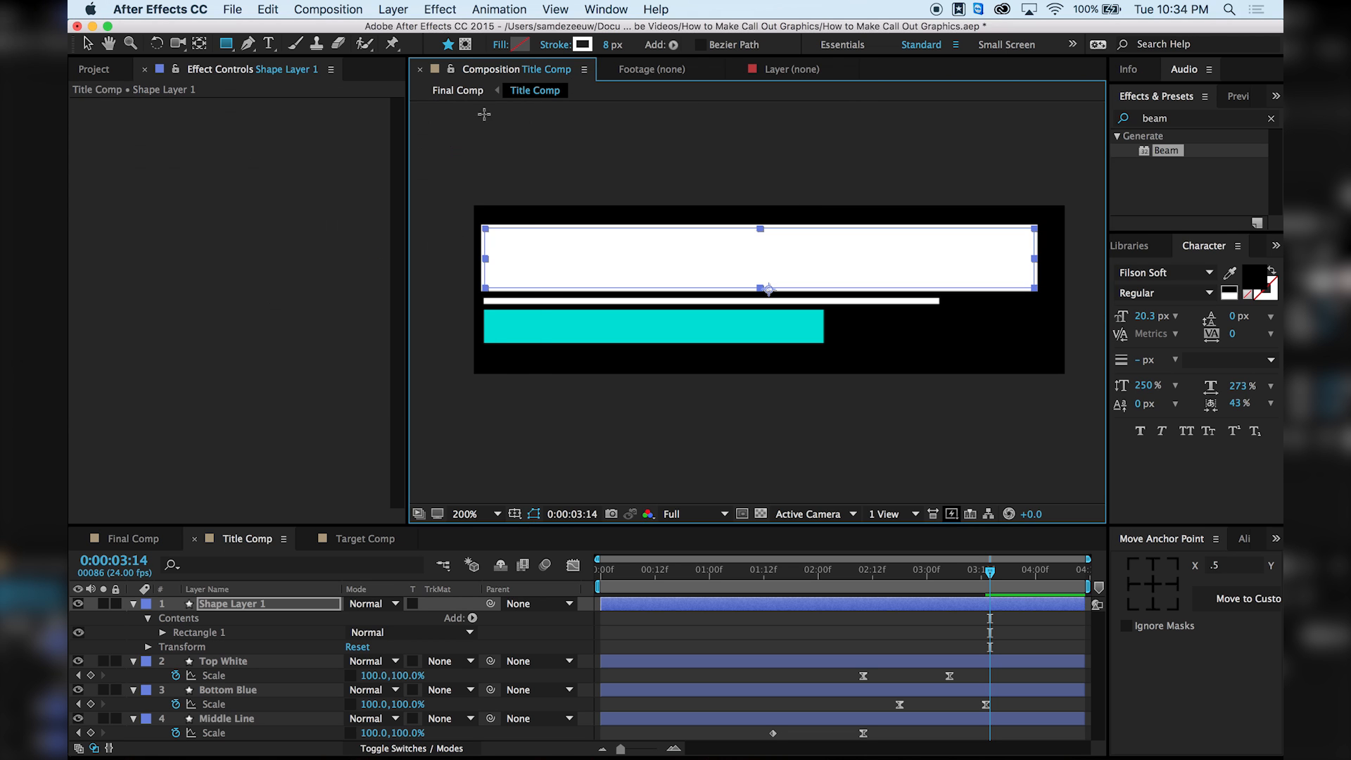
drag(604, 44, 605, 44)
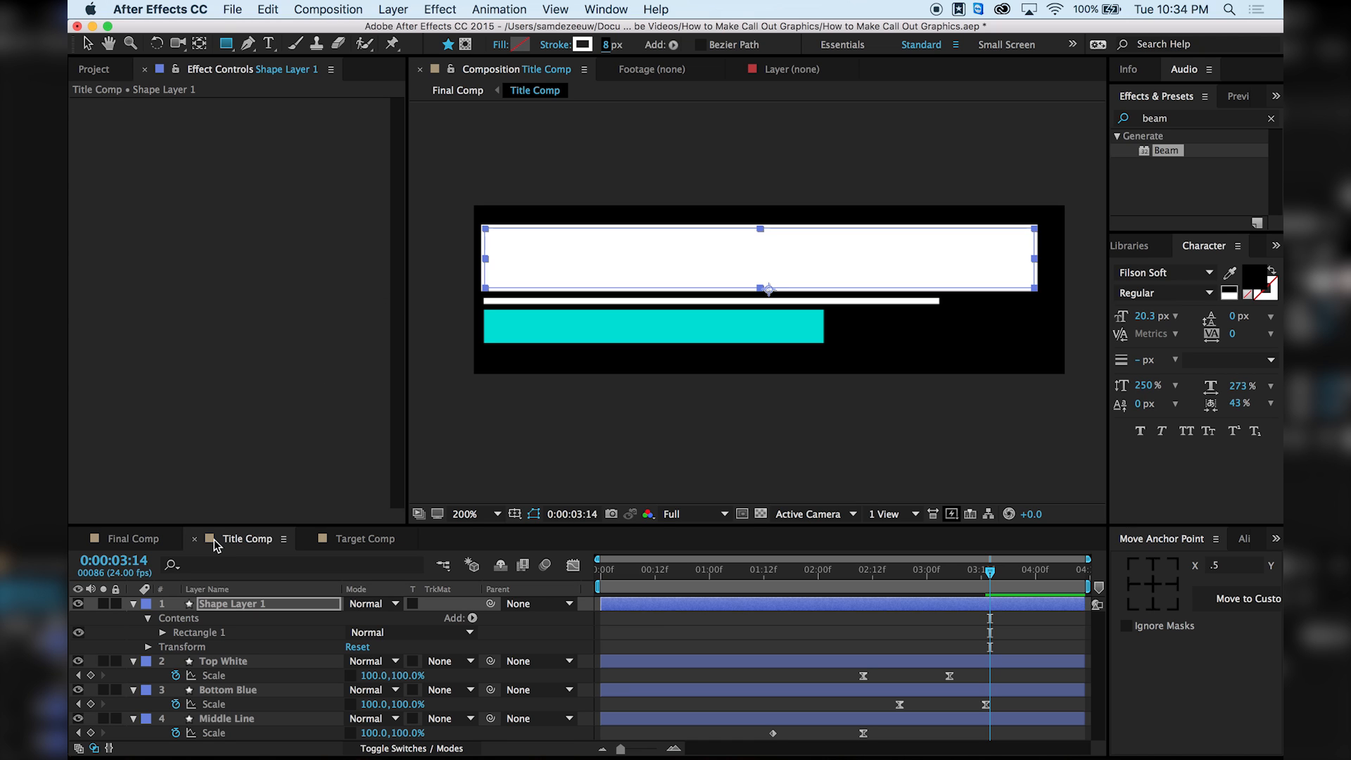
With all layers deselected, trace the teal bar with a second unfilled, white-stroked rectangle on its own new shape layer.
click(279, 621)
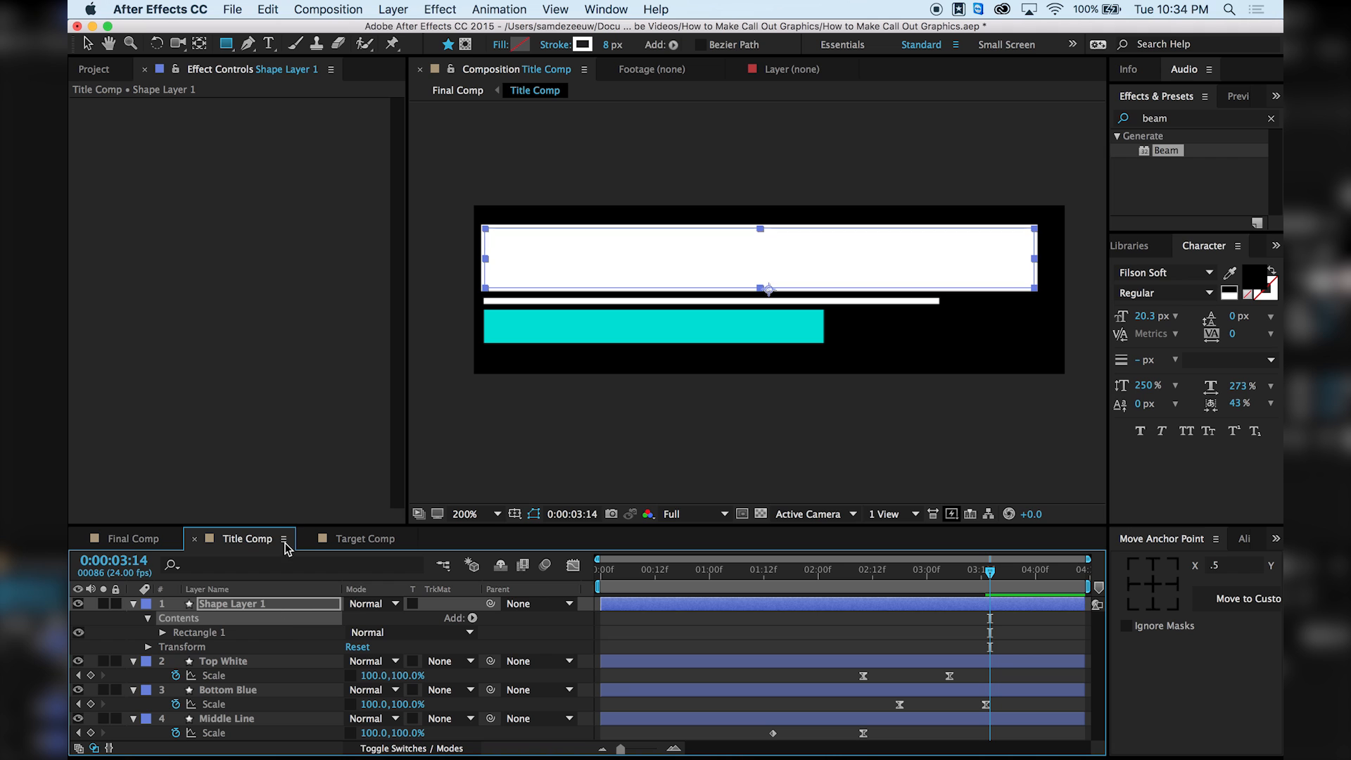
key(super+shift+a)
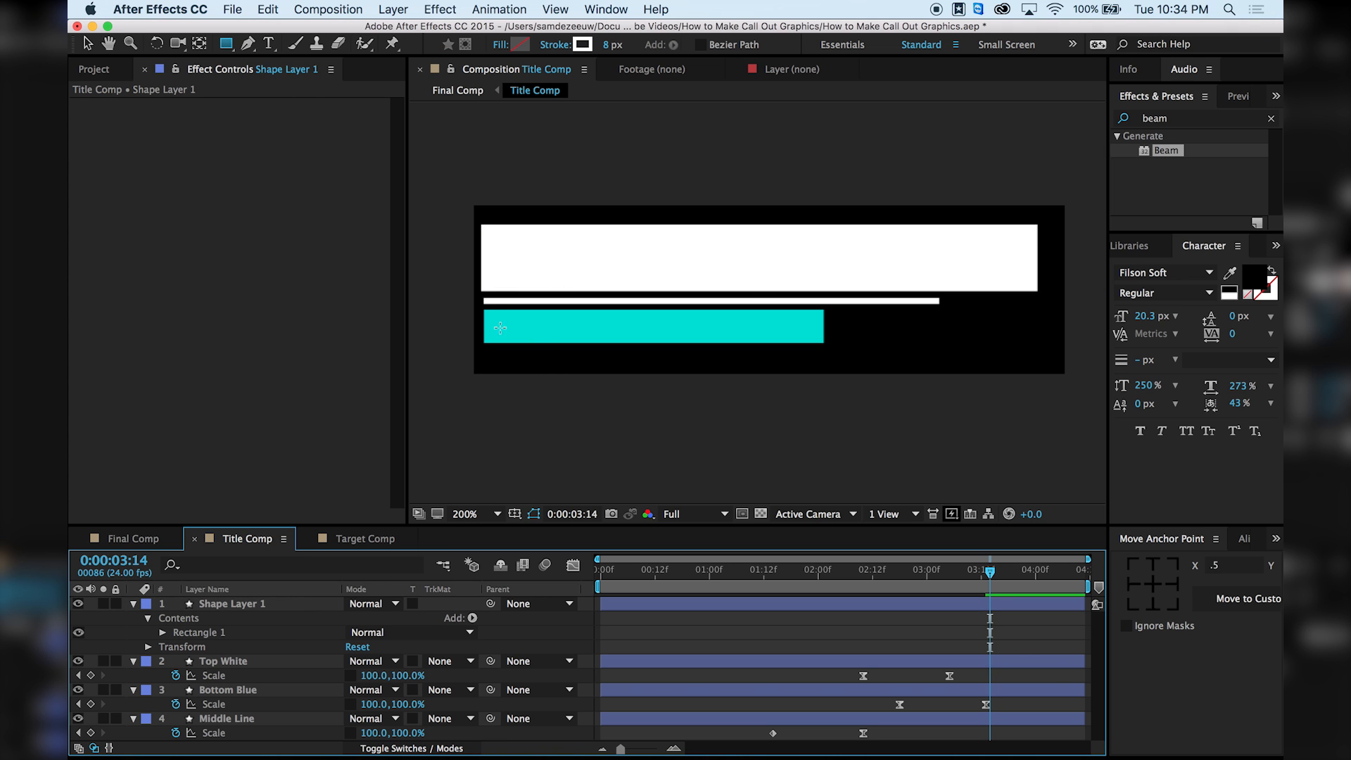
drag(486, 310, 820, 340)
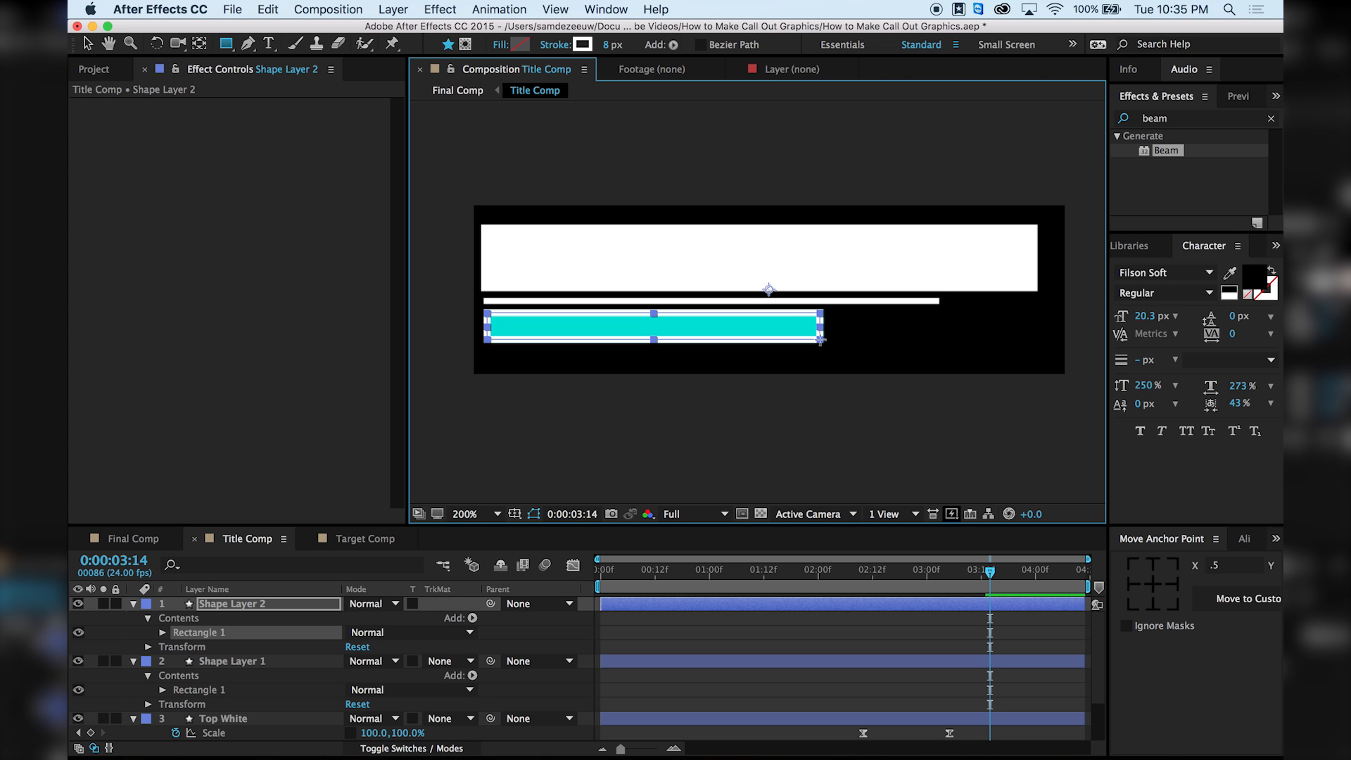
Move the current time back to about 0:00:01:08 and hide the Top White and Bottom Blue layers so only the outlines show.
drag(992, 576, 751, 582)
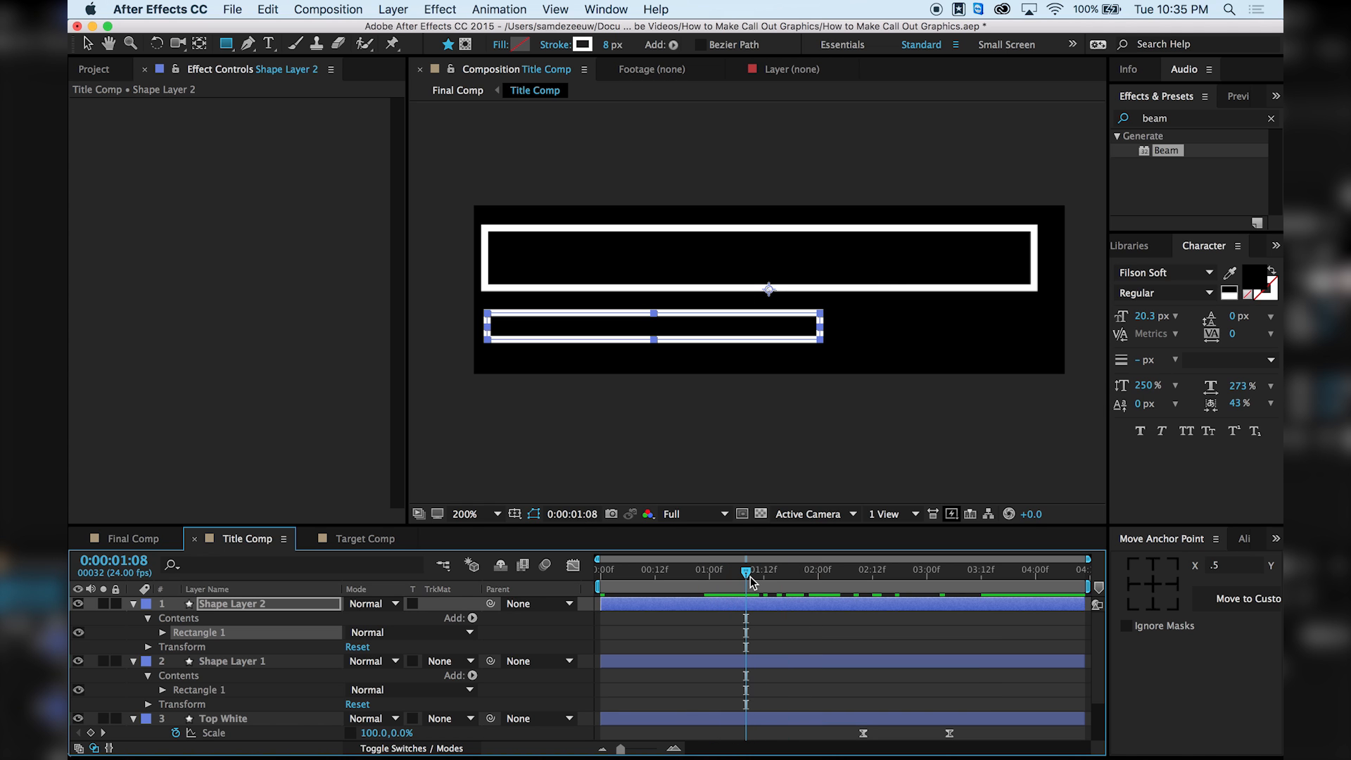
scroll(218, 711, down, 3)
click(78, 662)
click(78, 690)
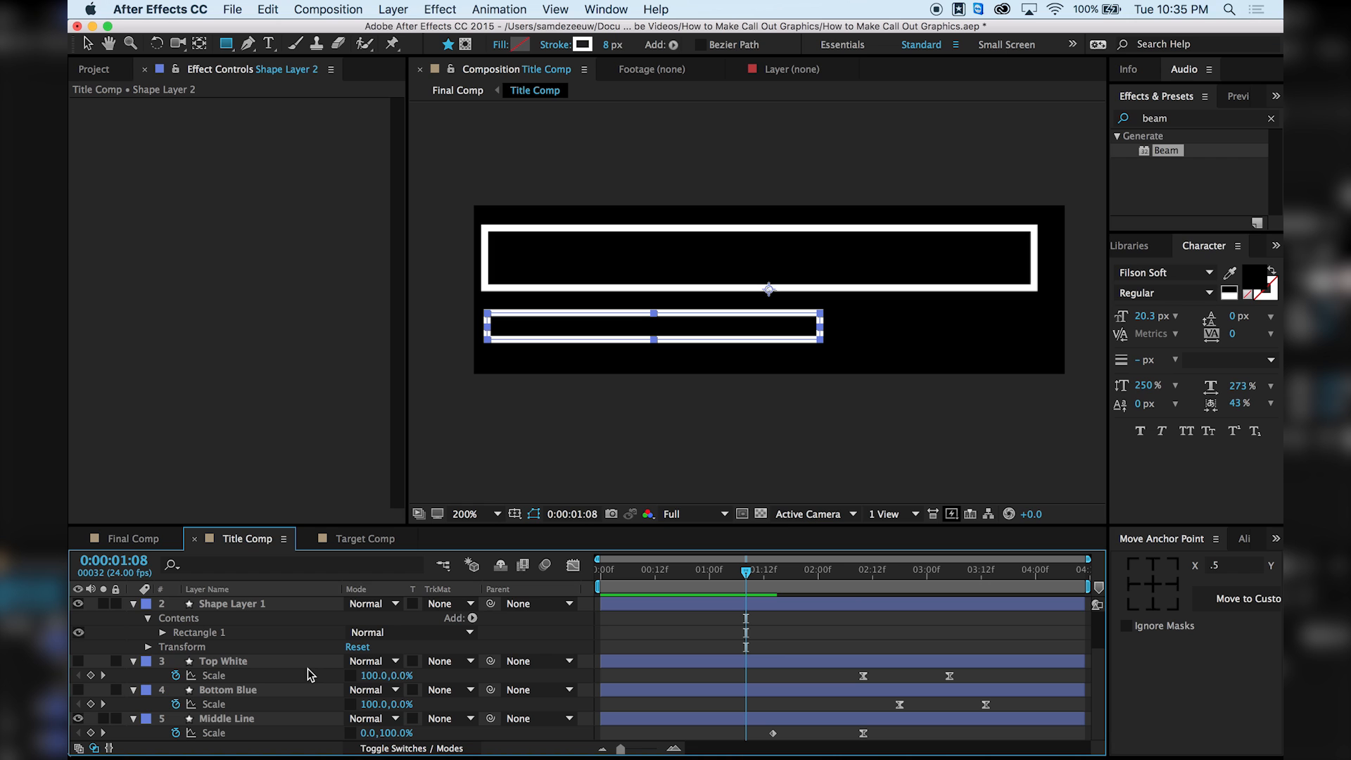
mouse_move(748, 573)
mouse_down()
mouse_move(1013, 600)
mouse_move(712, 602)
mouse_move(750, 588)
mouse_up()
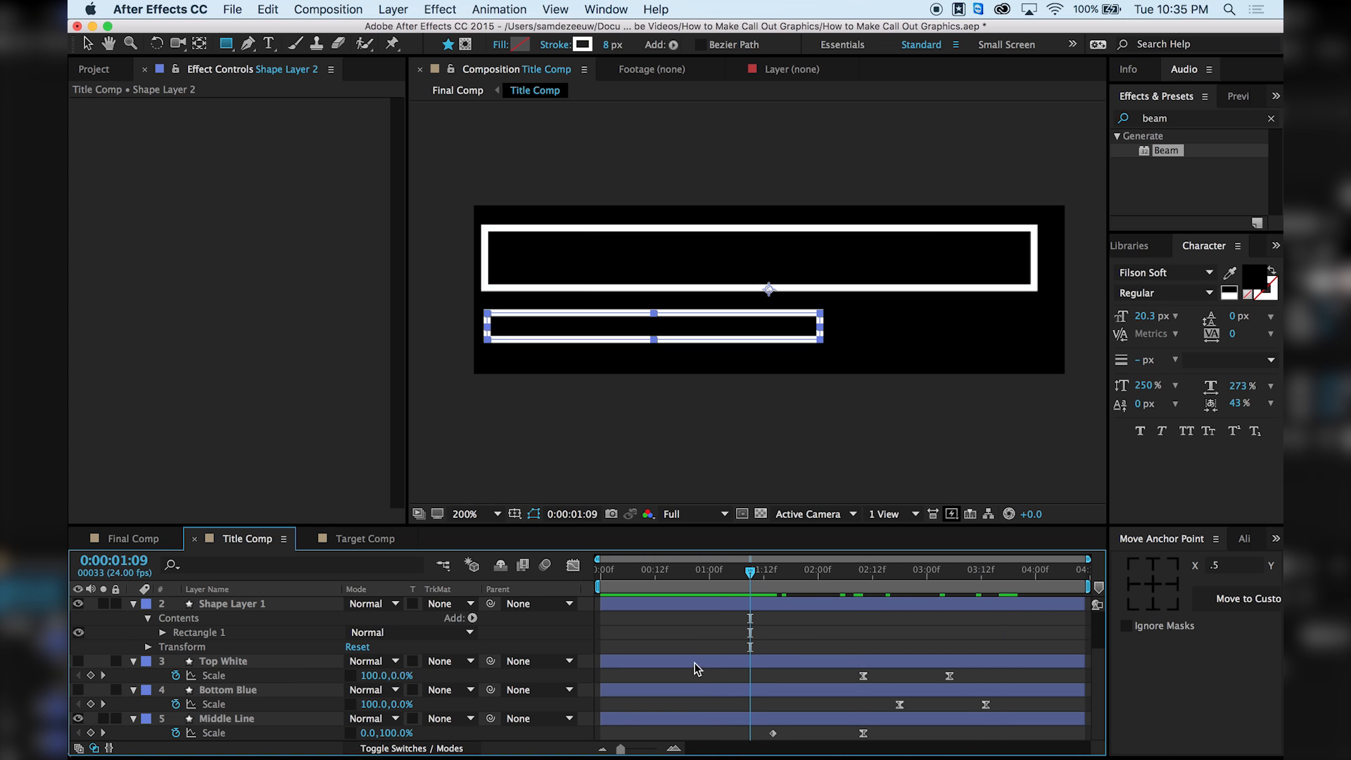
Set the stroke width of the upper rectangle outline, Shape Layer 1, to 5 px.
click(695, 663)
click(723, 581)
shift+click(723, 604)
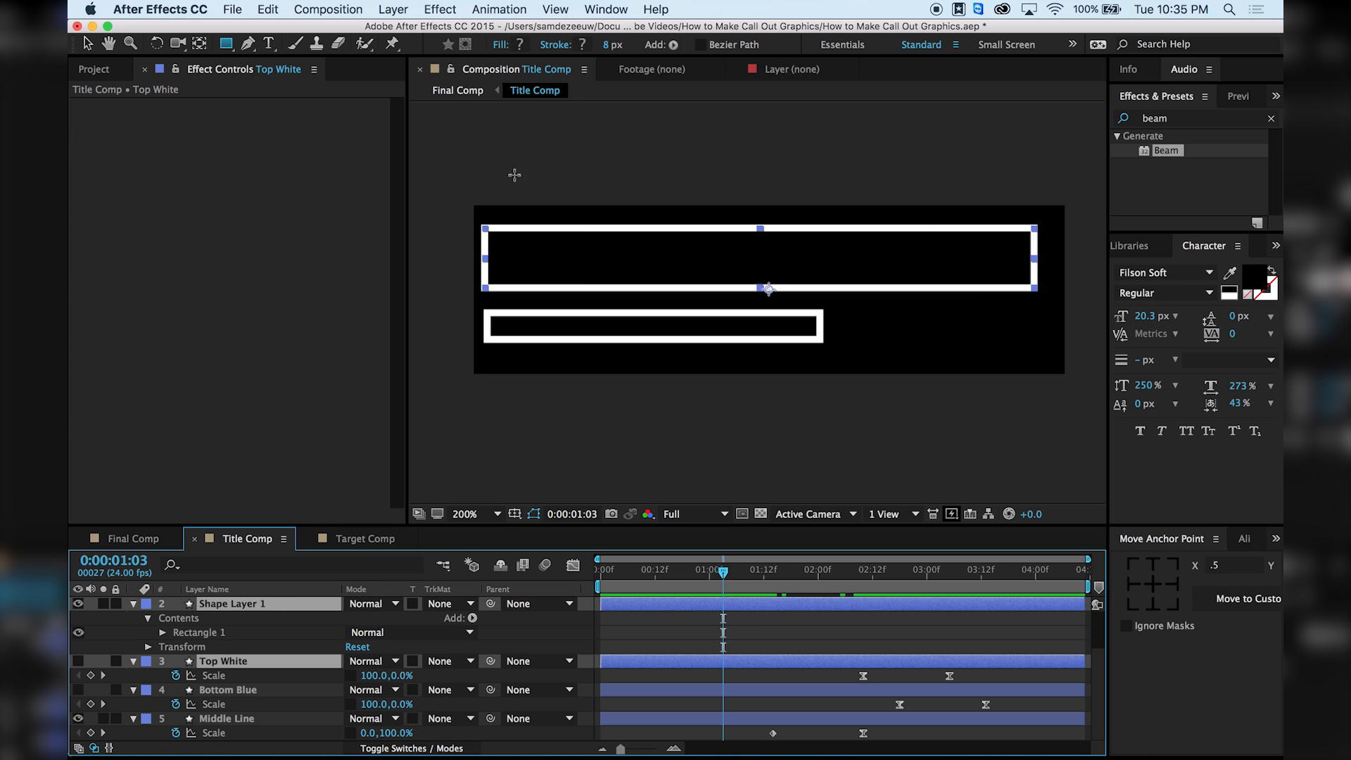
click(311, 619)
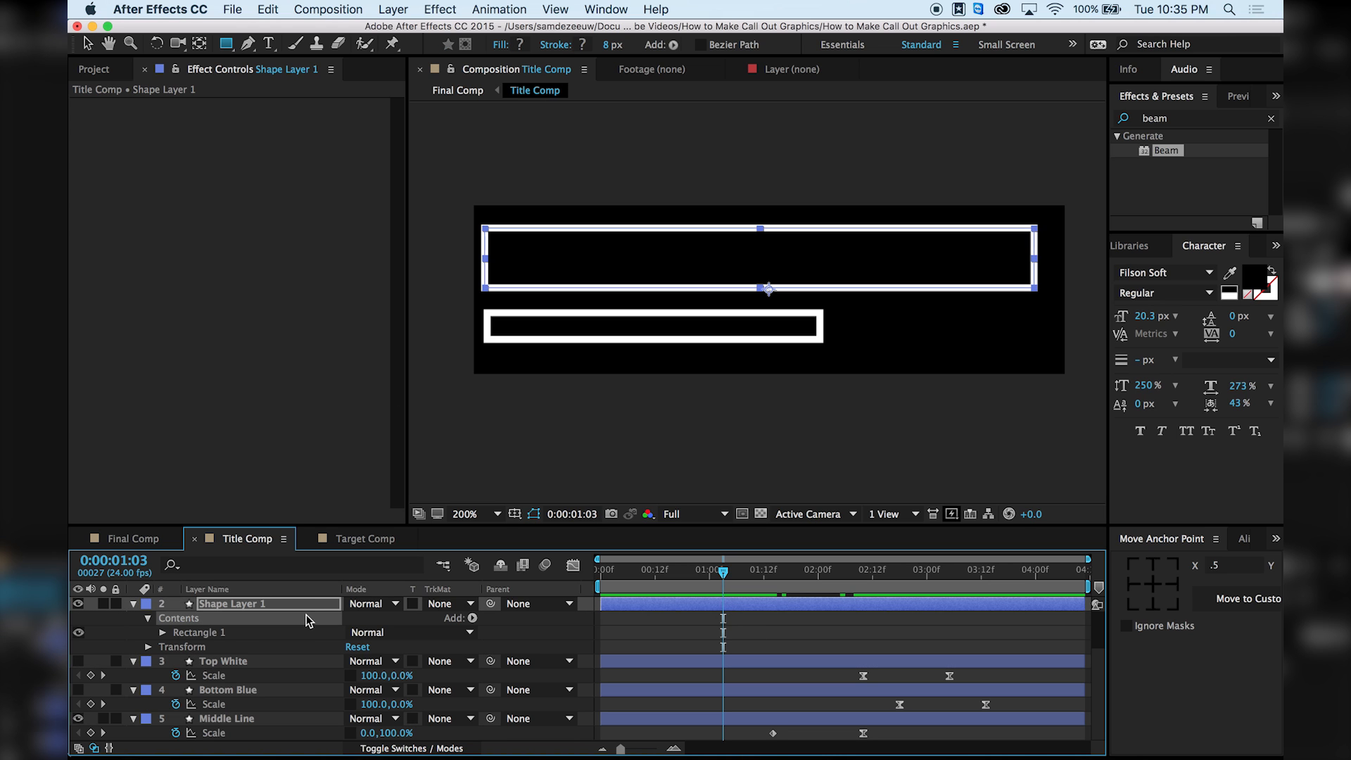
click(608, 47)
text(5)
click(540, 134)
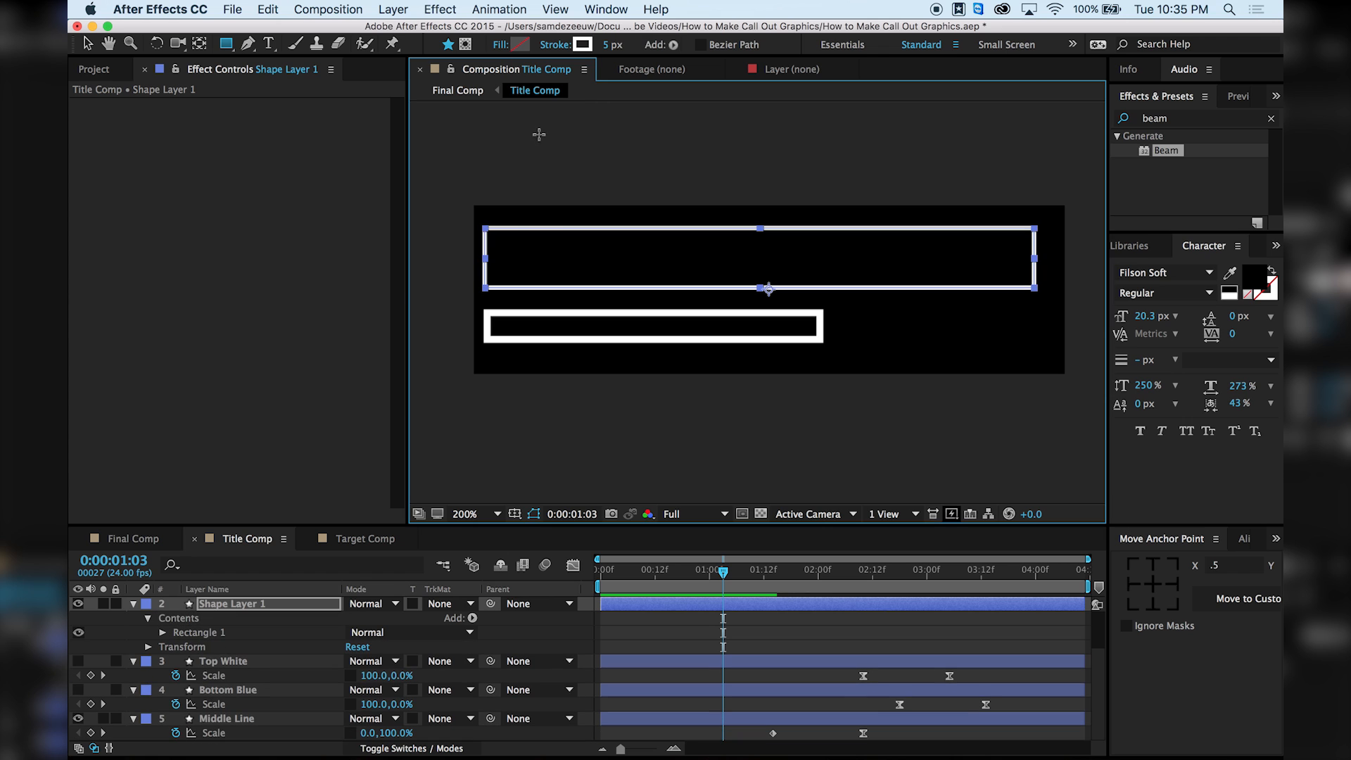
Enter a stroke width of 5 px for the hidden Top White layer and reselect Shape Layer 1.
click(213, 665)
click(611, 45)
text(5)
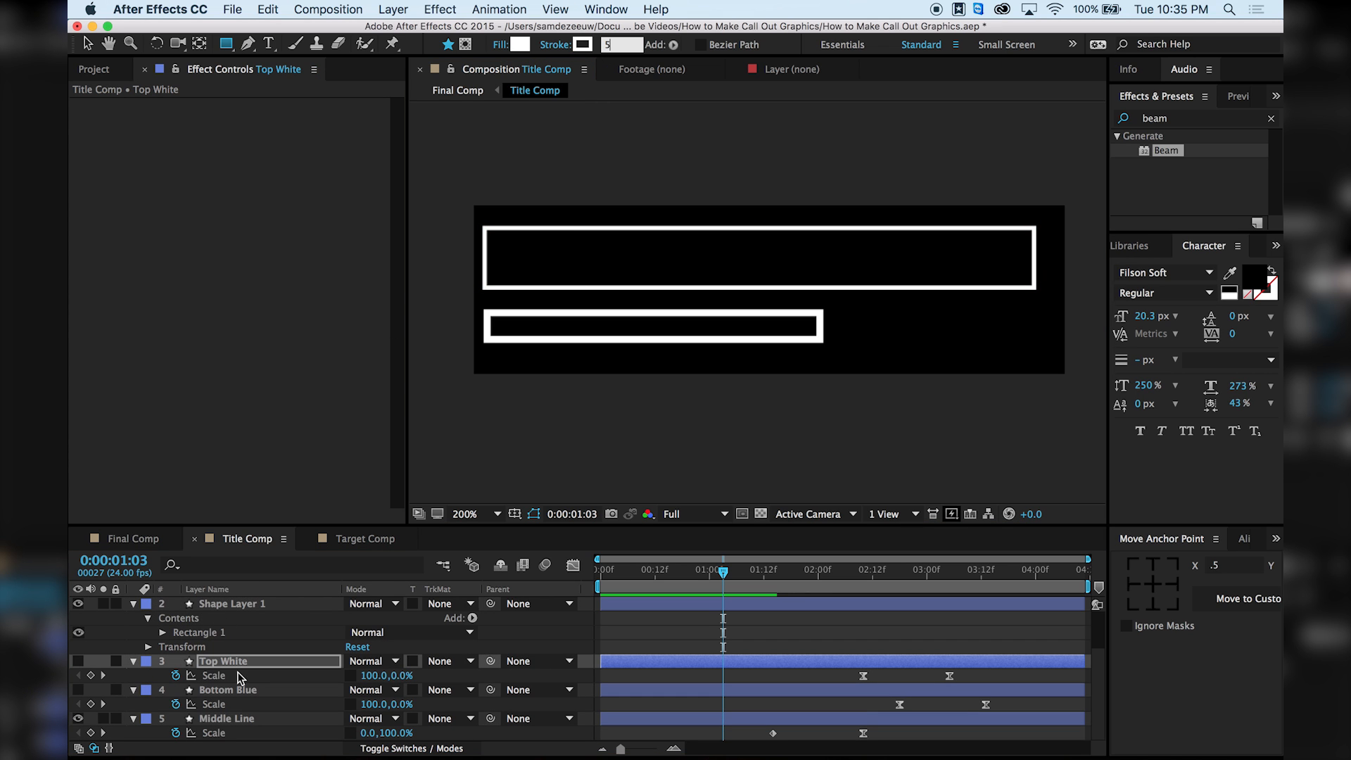
click(283, 646)
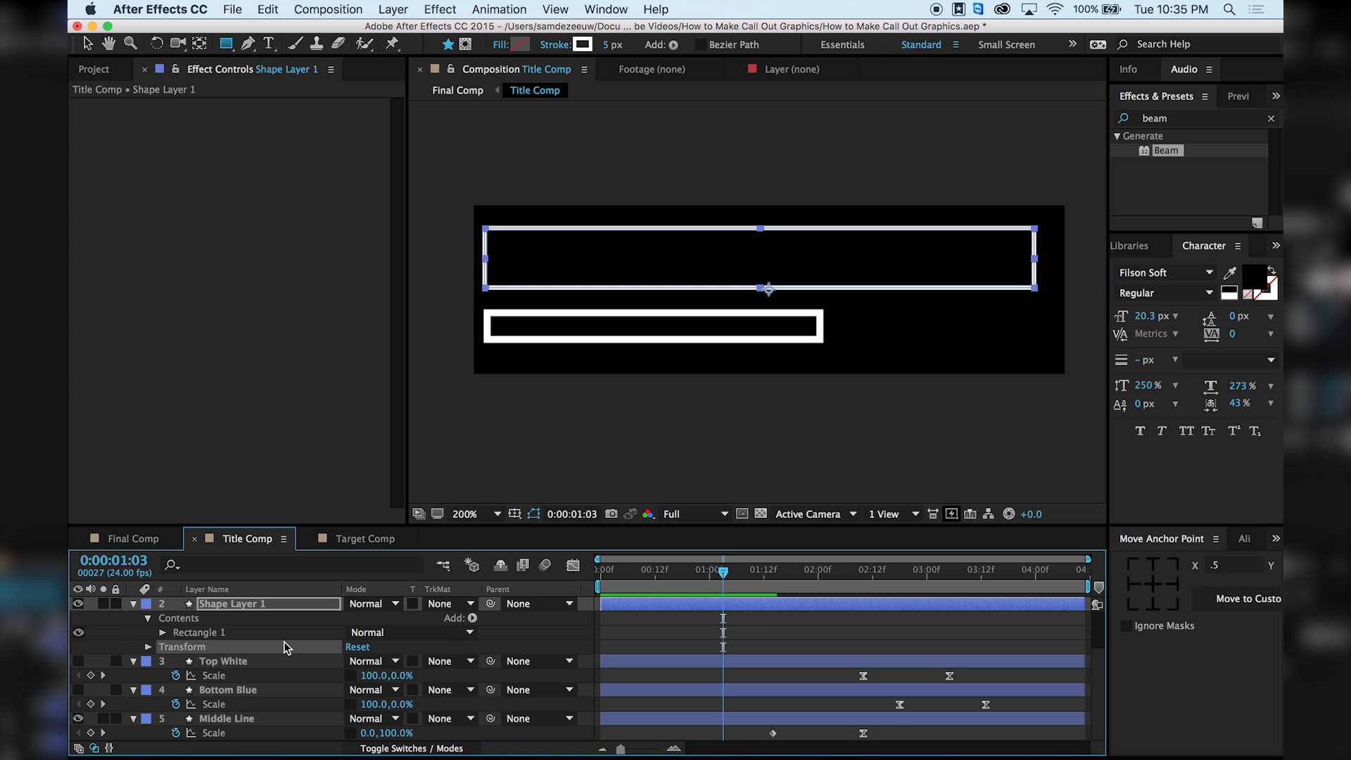
Set the stroke width of the lower rectangle outline, Shape Layer 2, to 5 px.
scroll(284, 637, up, 3)
click(273, 613)
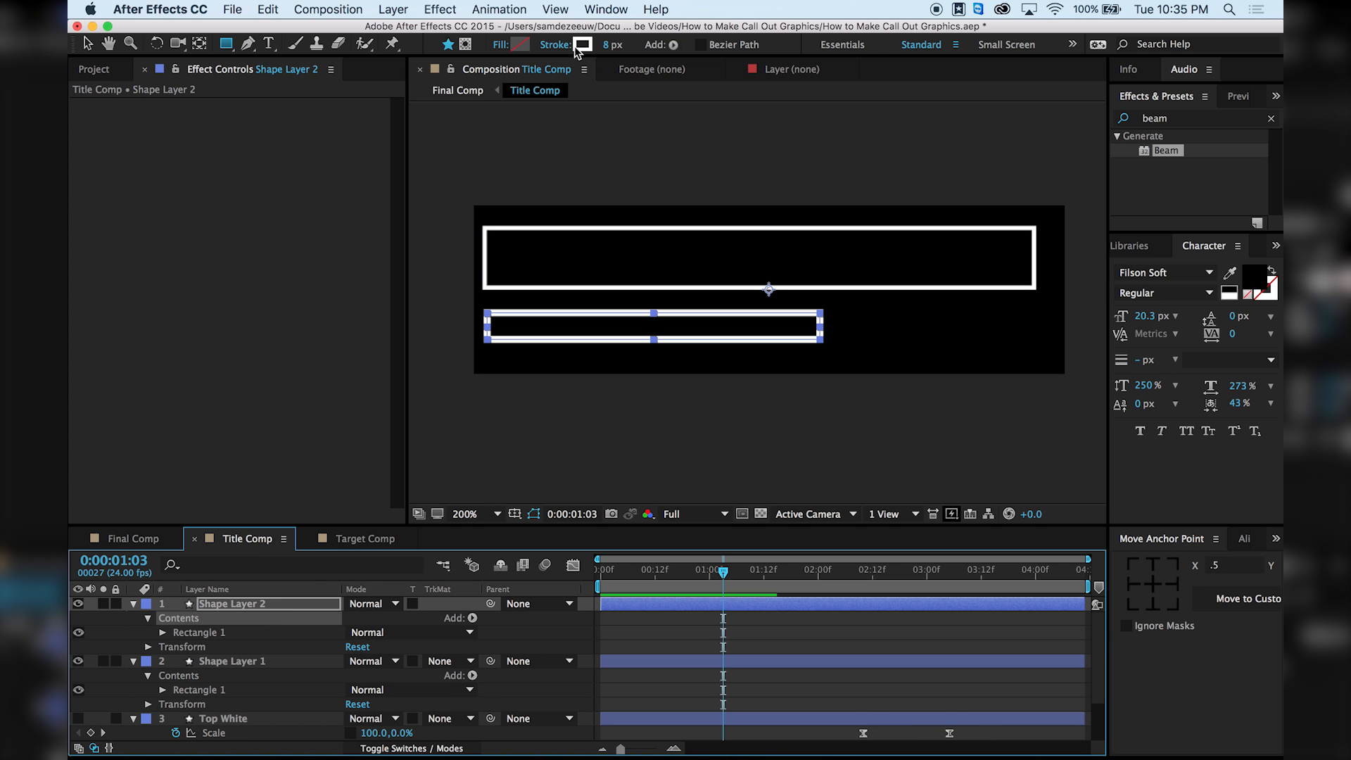
click(609, 45)
text(5)
key(Return)
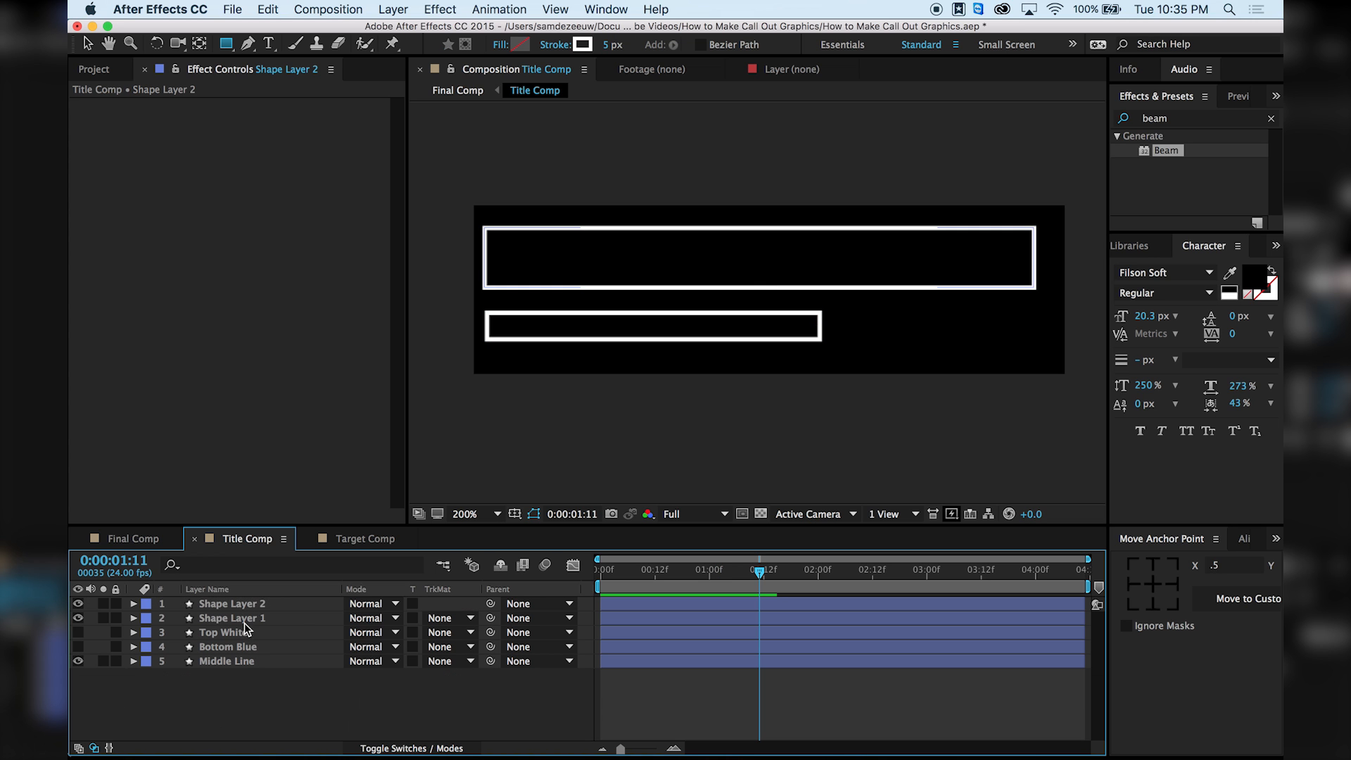
Add a Trim Paths operator to Shape Layer 1 and expand its properties.
right_click(250, 619)
click(243, 616)
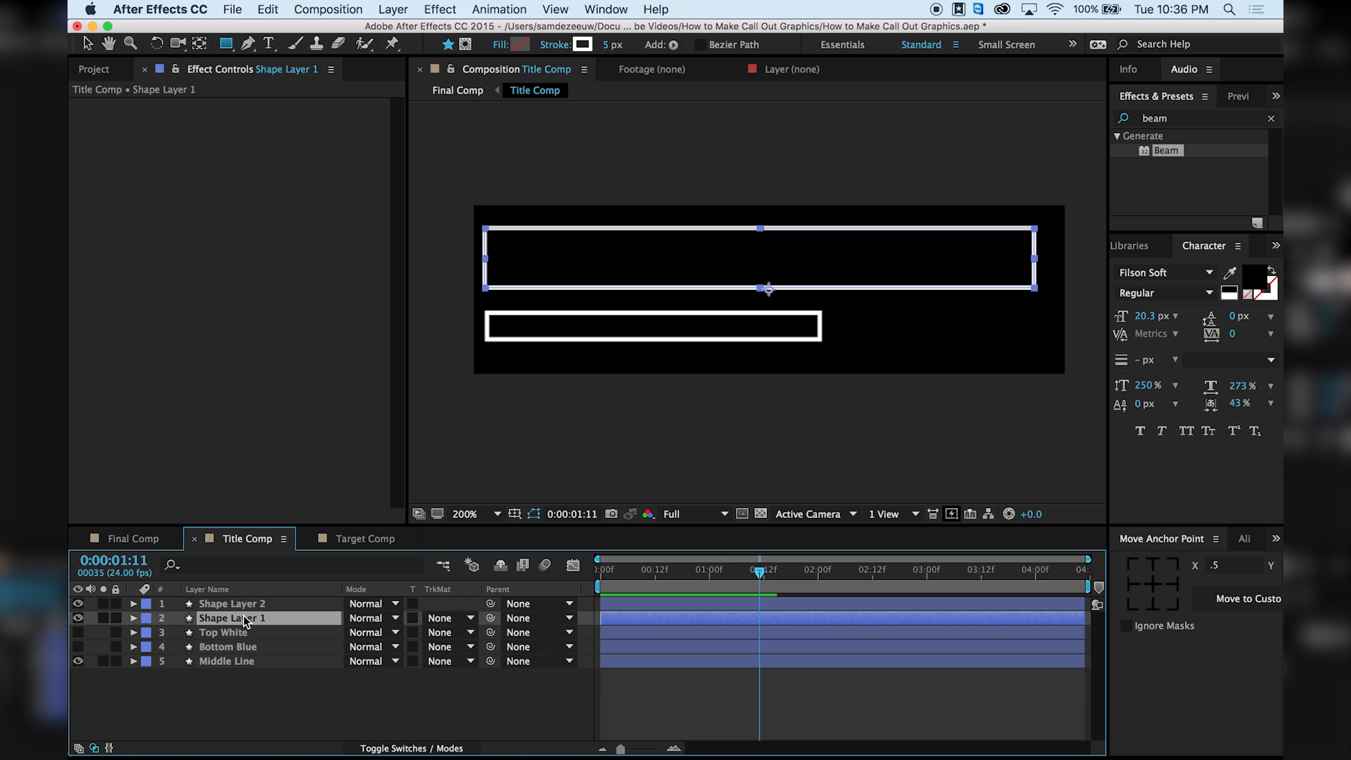
click(133, 618)
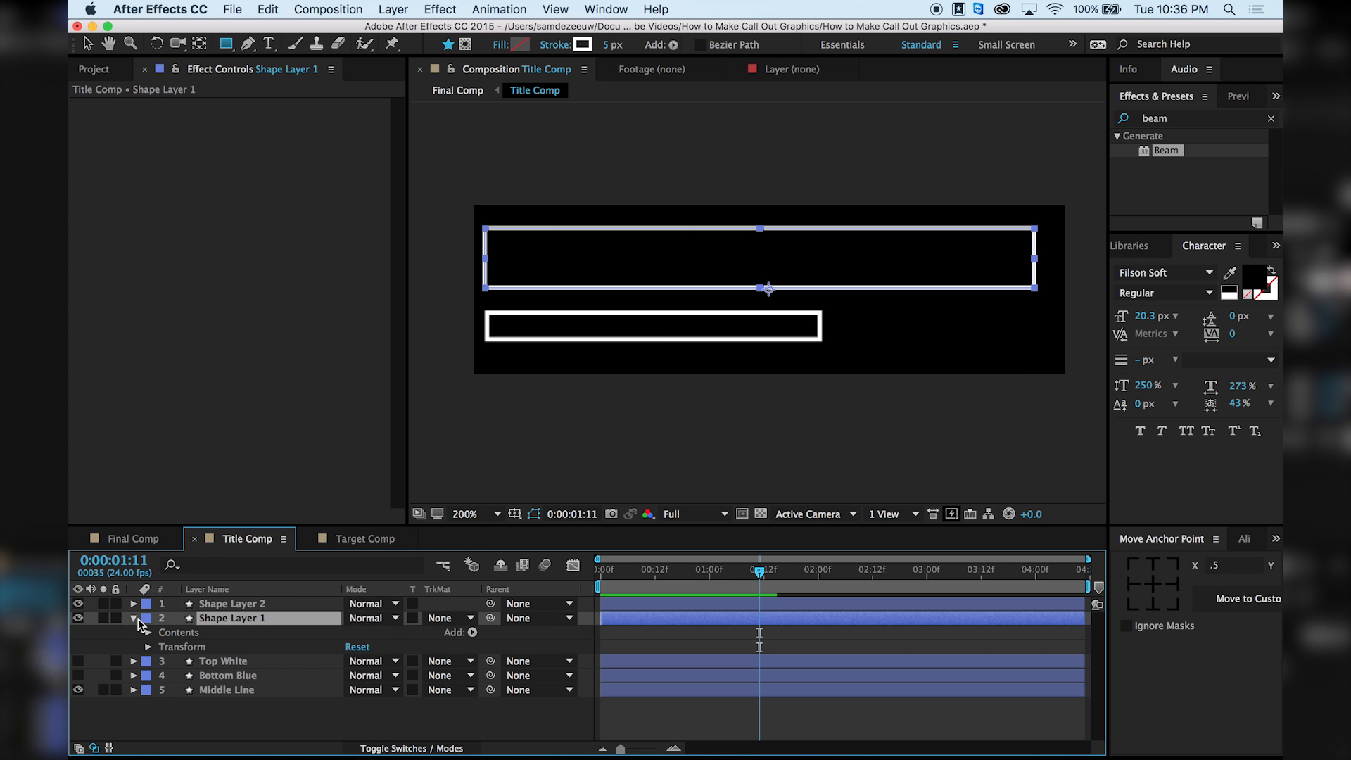
click(473, 633)
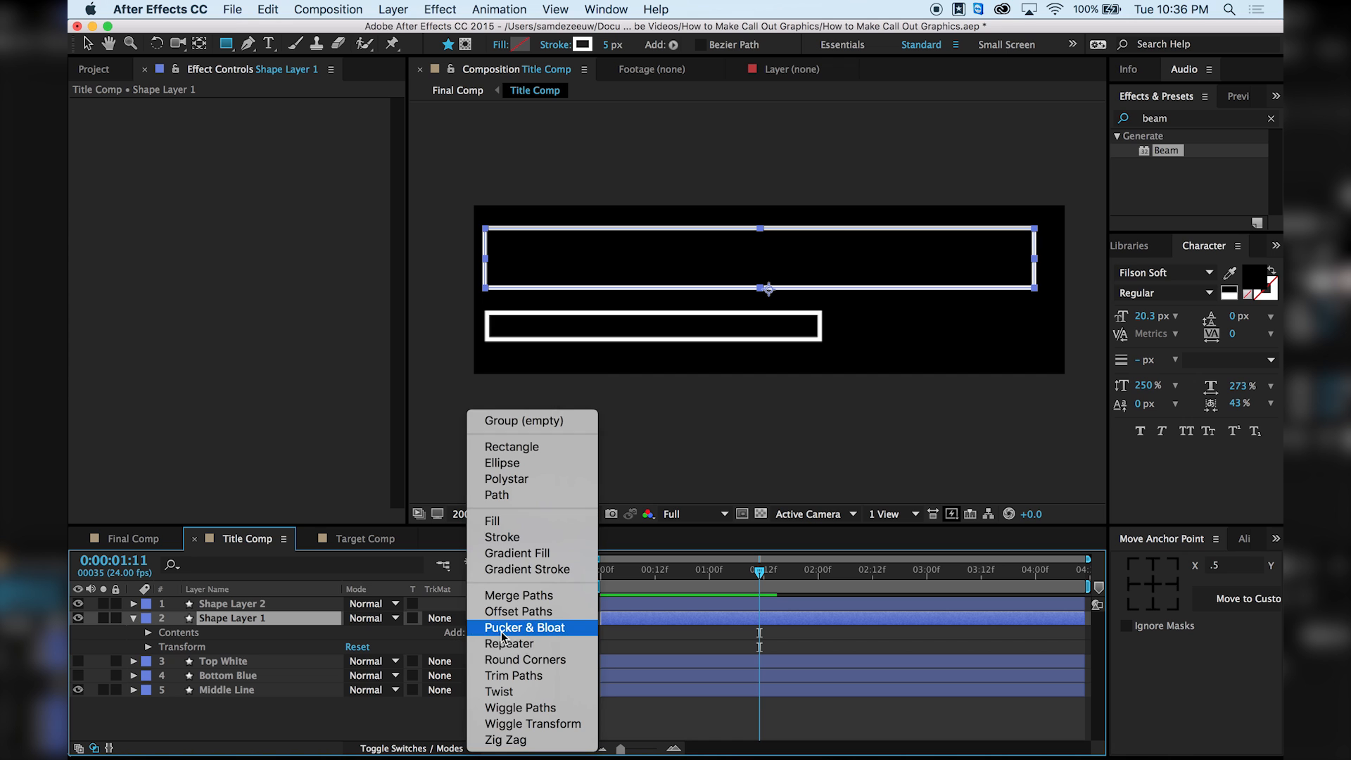
click(513, 675)
click(162, 661)
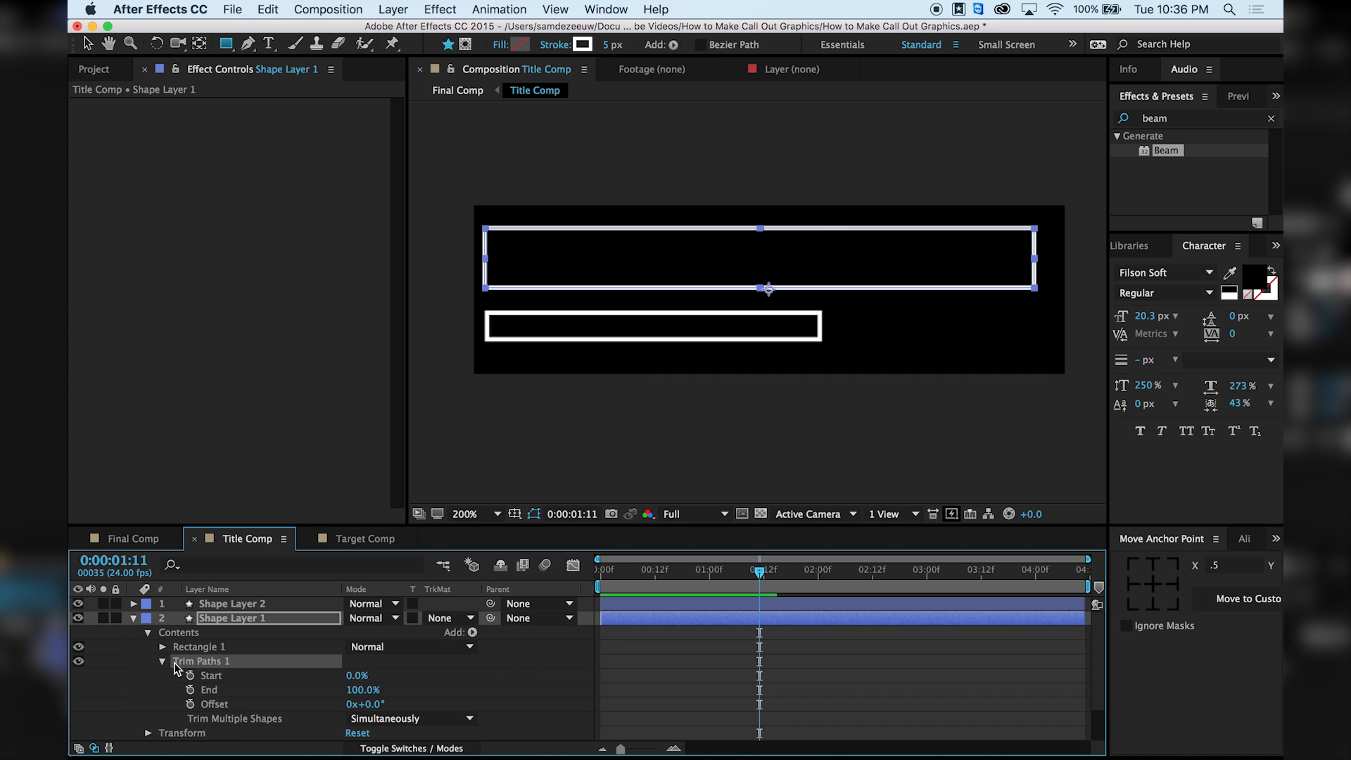
Keyframe the Trim Paths Start of Shape Layer 1 from 100% at 0:00:01:11 to 0% at 0:00:02:00, keeping End at 100%.
mouse_move(357, 676)
mouse_down()
mouse_move(357, 690)
mouse_move(337, 690)
mouse_move(361, 691)
mouse_move(323, 687)
mouse_up()
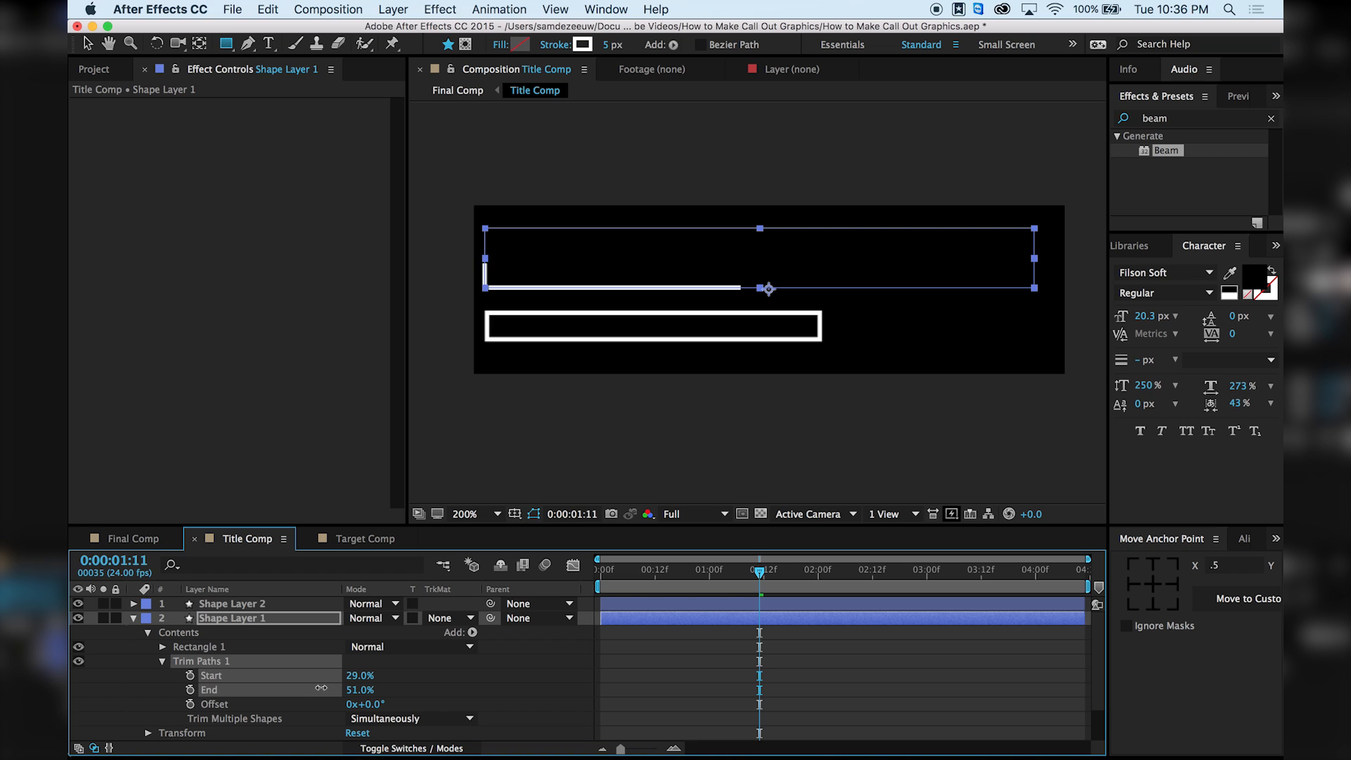
mouse_move(325, 687)
mouse_down()
mouse_move(371, 687)
mouse_move(345, 675)
mouse_move(442, 687)
mouse_up()
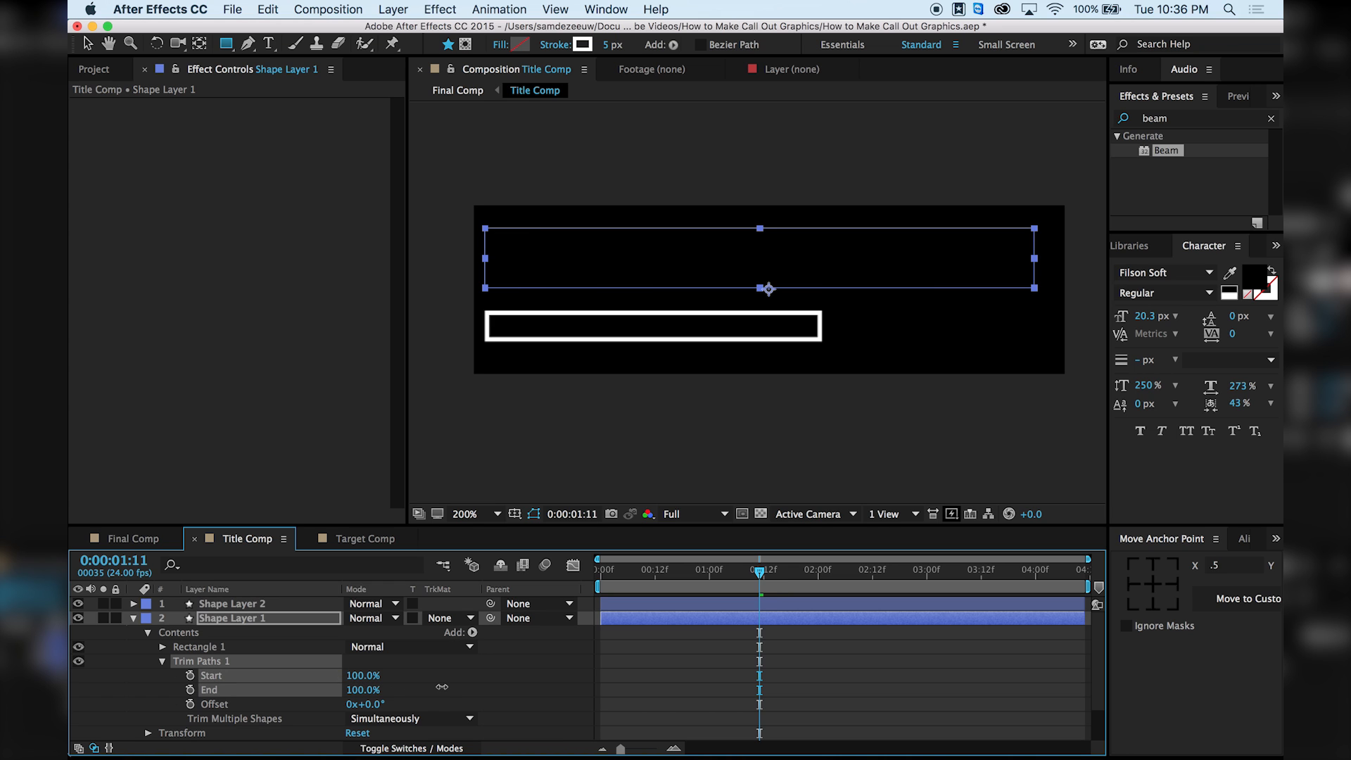
click(190, 675)
drag(759, 577, 818, 584)
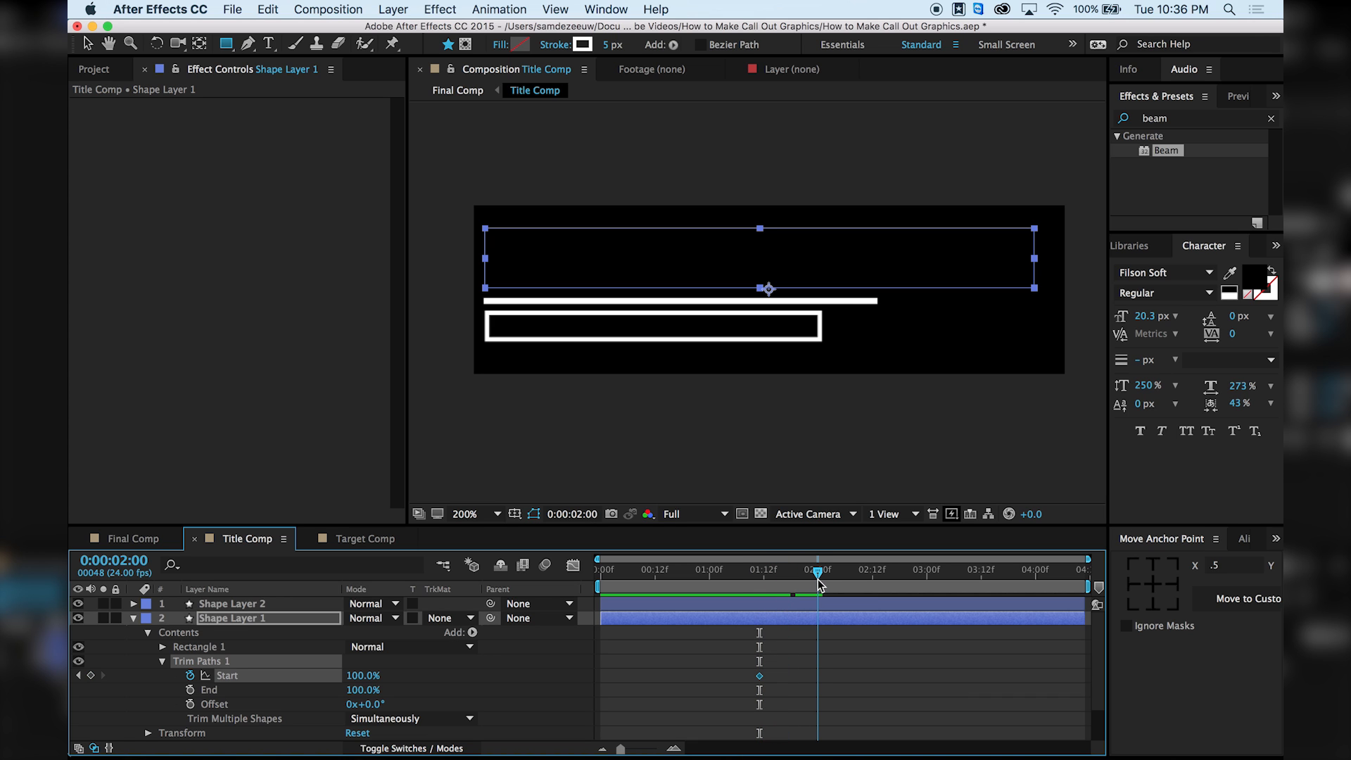
mouse_move(362, 676)
mouse_down()
mouse_move(442, 677)
mouse_move(313, 665)
mouse_up()
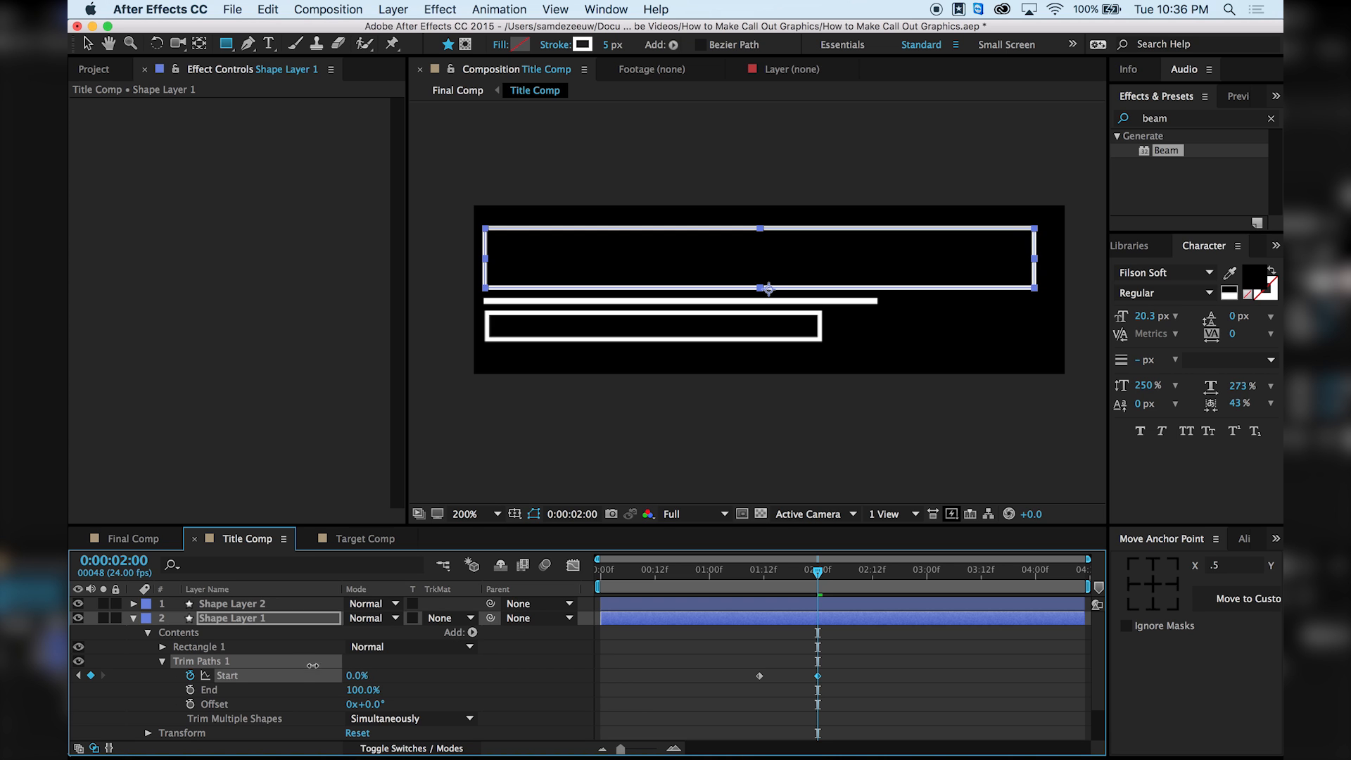
Keyframe the Trim Paths End from 100% a few frames after the first Start keyframe to 0% at 0:00:02:04.
click(786, 571)
drag(786, 574, 837, 576)
click(191, 690)
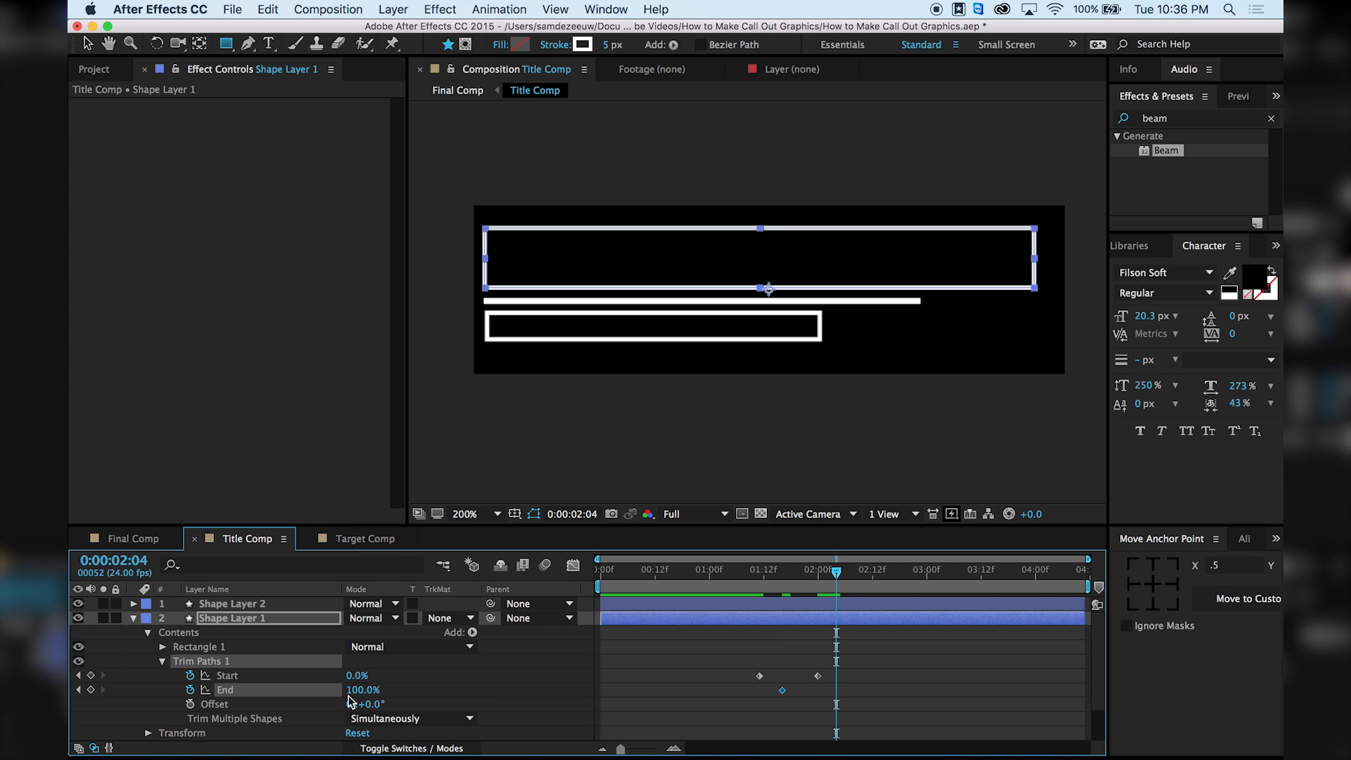
drag(357, 690, 241, 690)
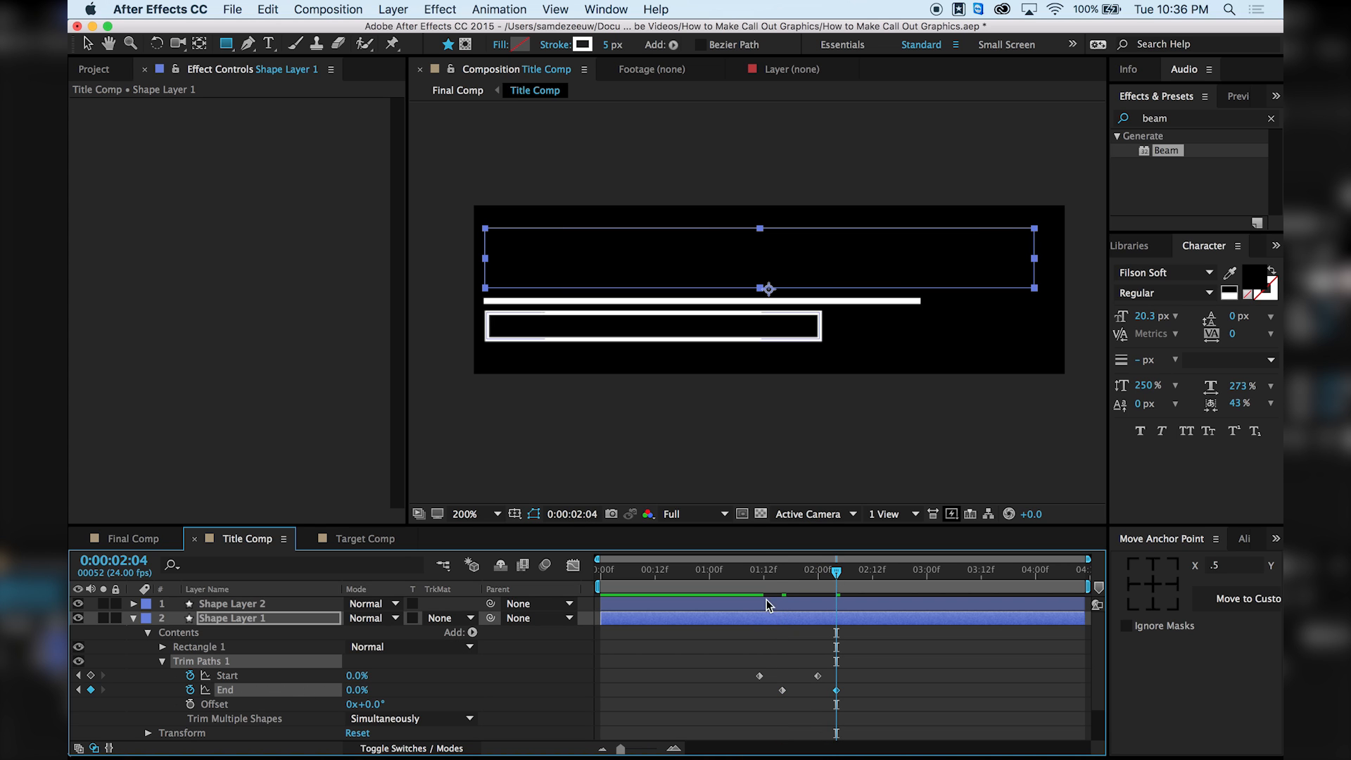
Stretch Shape Layer 1's Trim Paths timing so Start runs from about 0:00:01:07 to 0:00:02:12 and End finishes near 0:00:02:20.
click(750, 570)
key(space)
key(space)
drag(733, 639, 741, 676)
click(728, 569)
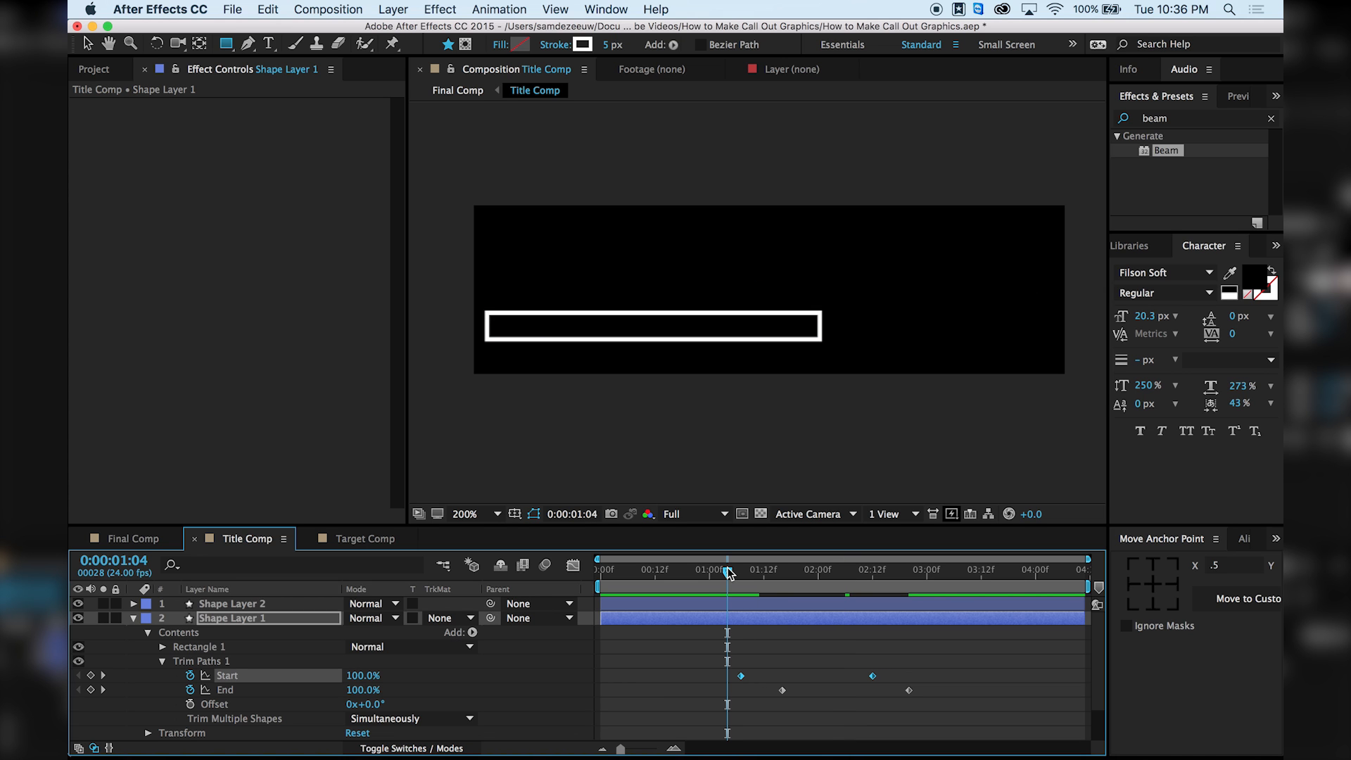
key(space)
mouse_move(728, 571)
mouse_down()
mouse_move(910, 581)
mouse_move(725, 578)
mouse_up()
key(space)
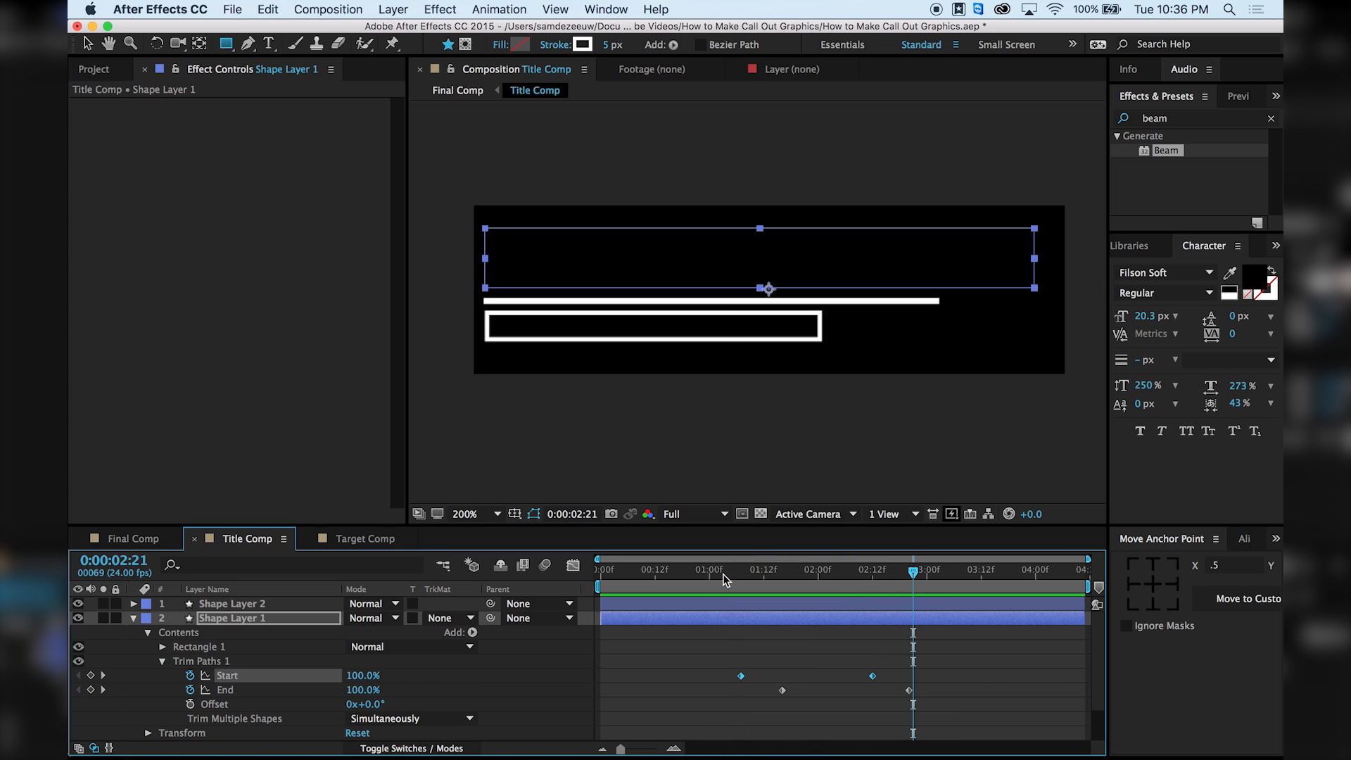
Apply Easy Ease to all Start and End keyframes of Shape Layer 1's Trim Paths and preview the animation.
drag(907, 692, 725, 669)
key(F9)
click(729, 573)
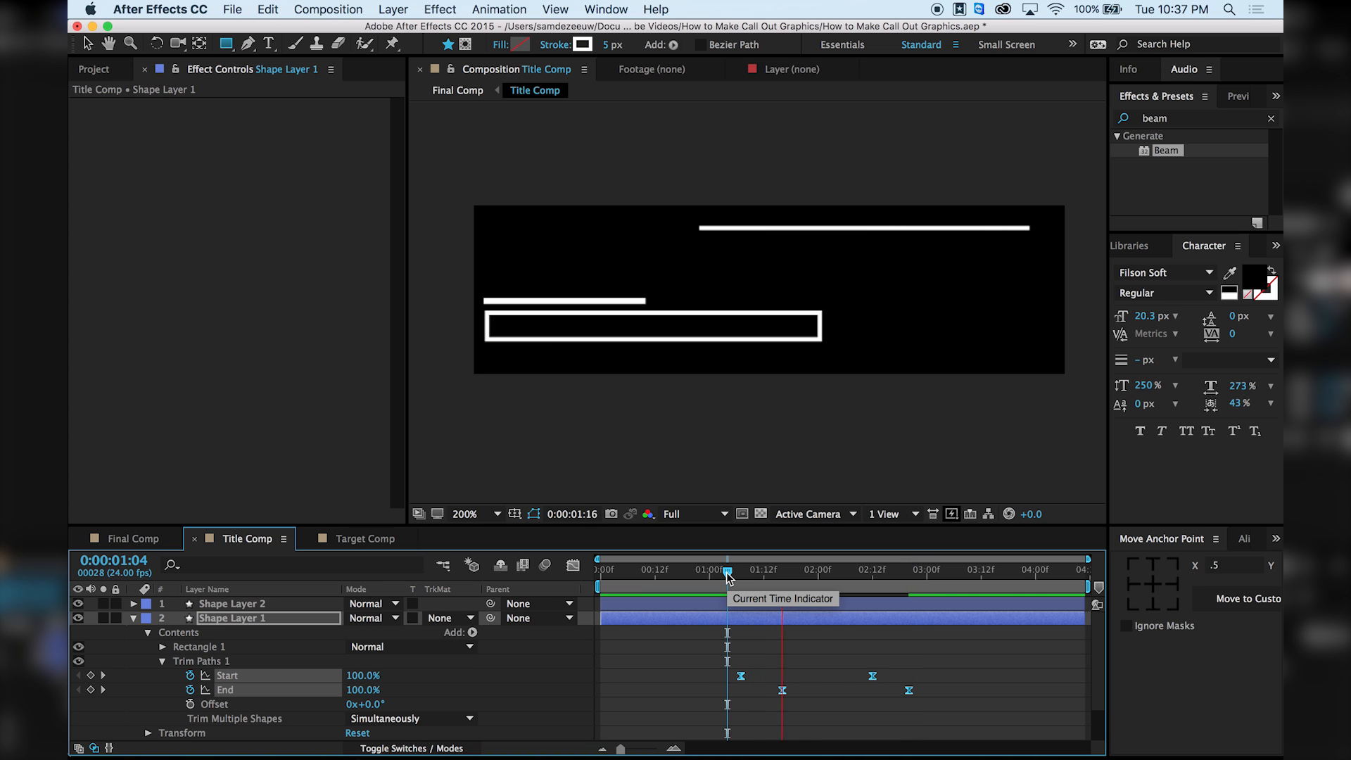
key(space)
key(space)
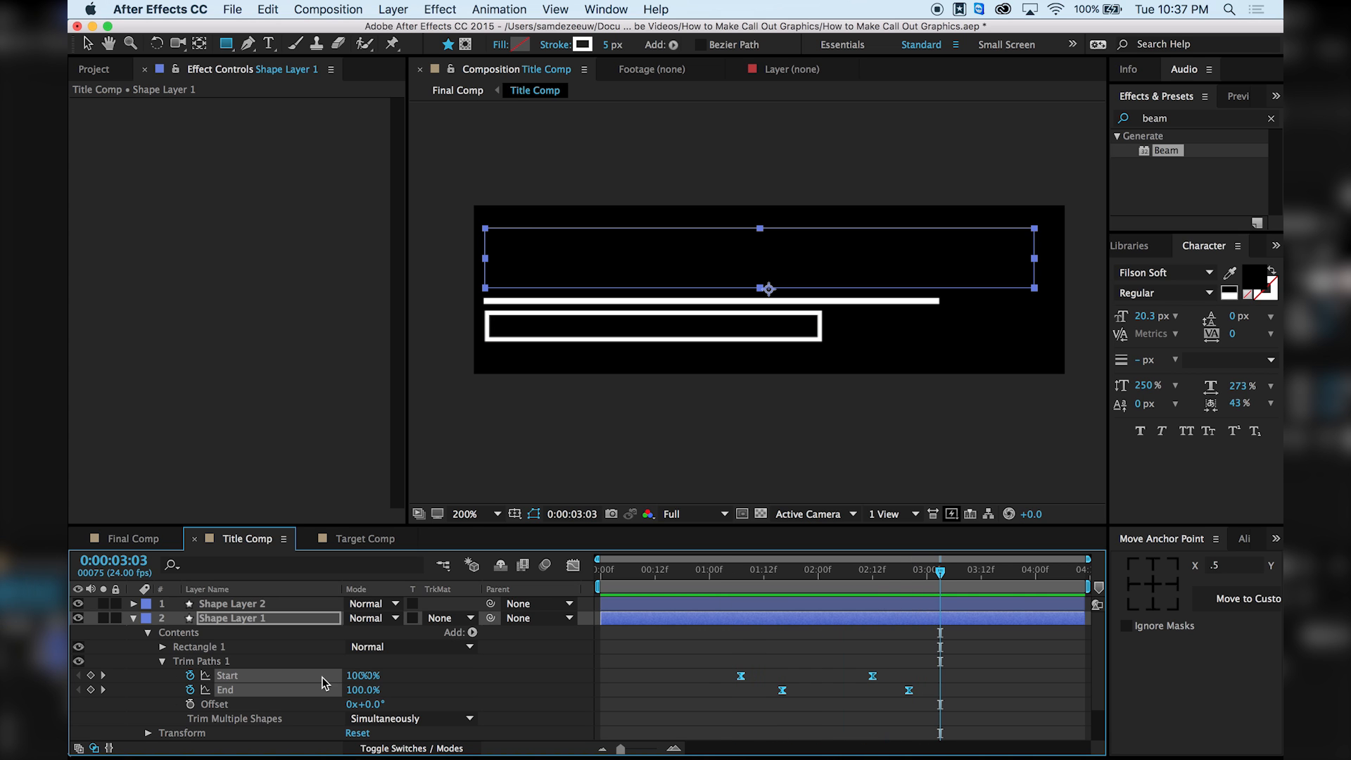
Collapse Shape Layer 1, then add a Trim Paths operator to Shape Layer 2 and expand its properties.
click(133, 618)
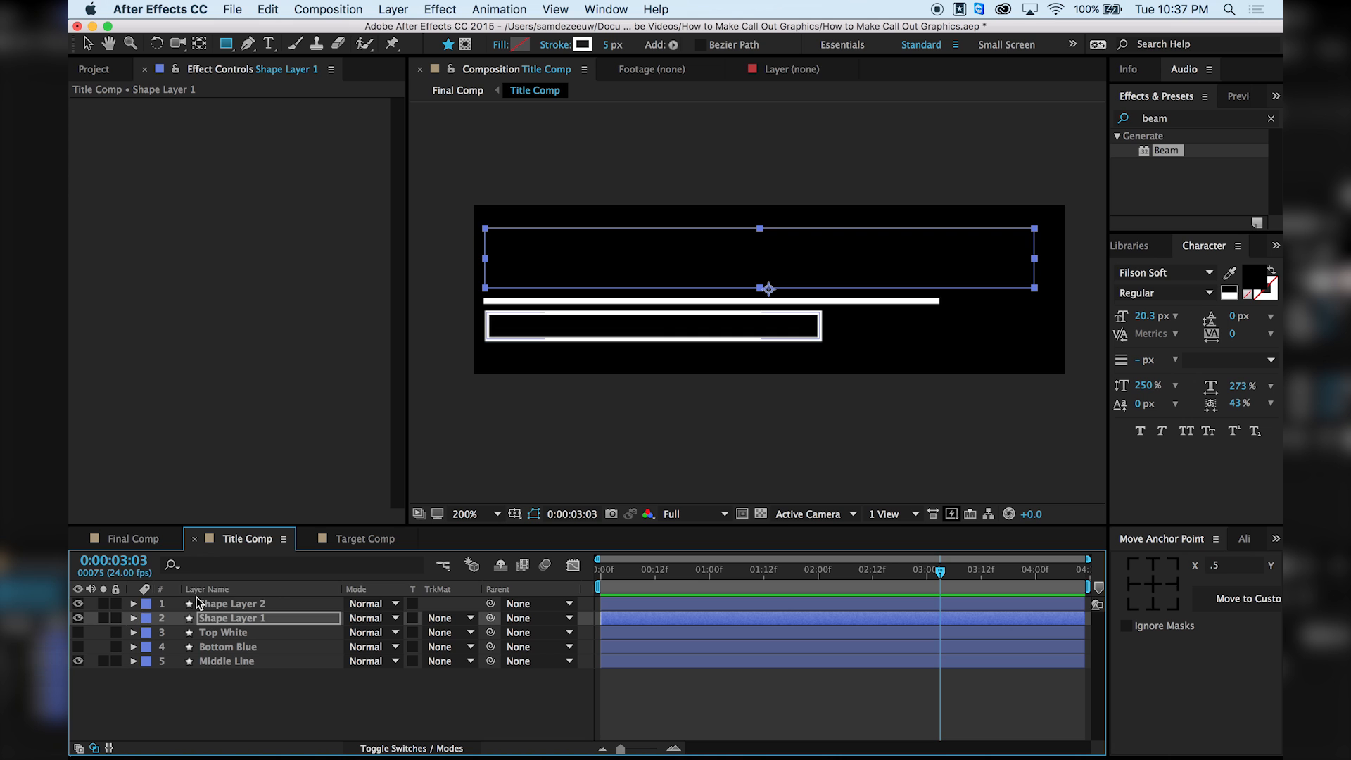
click(237, 605)
click(134, 605)
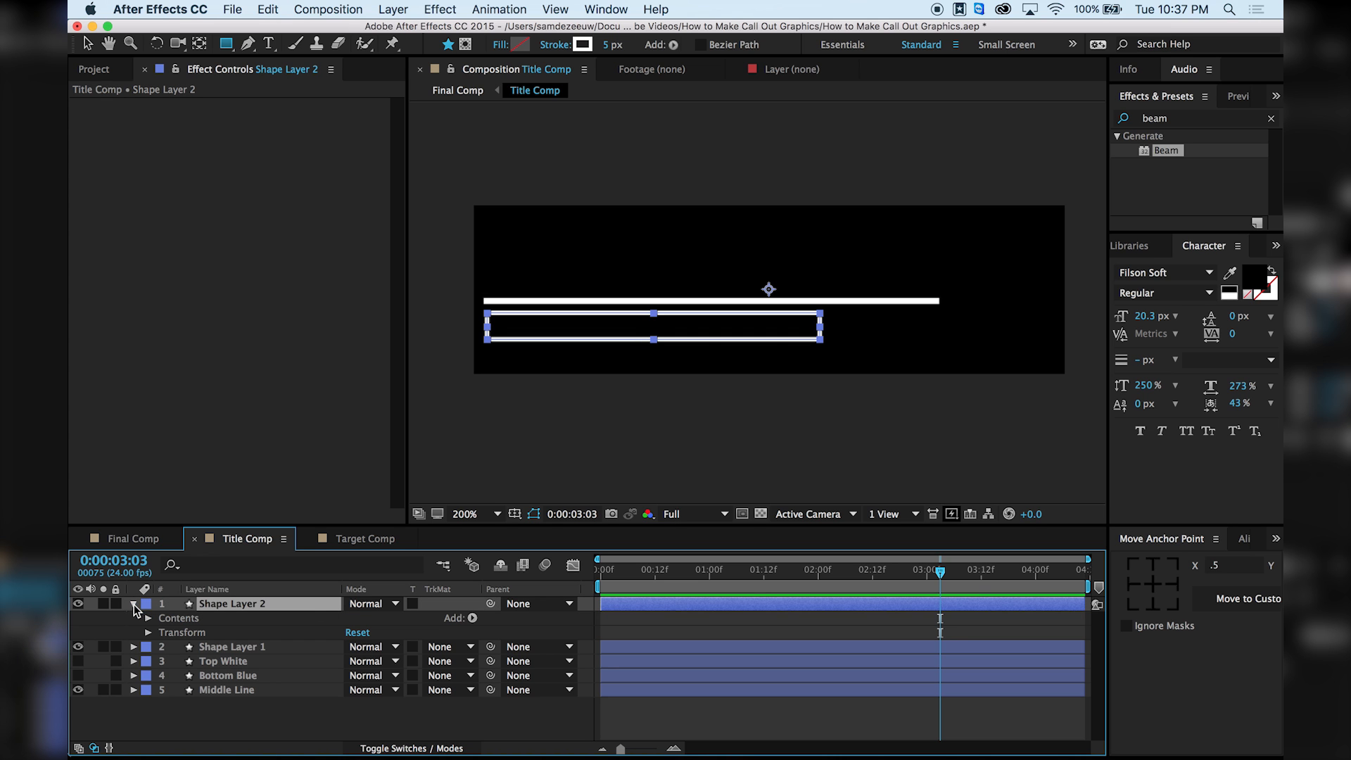
click(470, 617)
click(506, 675)
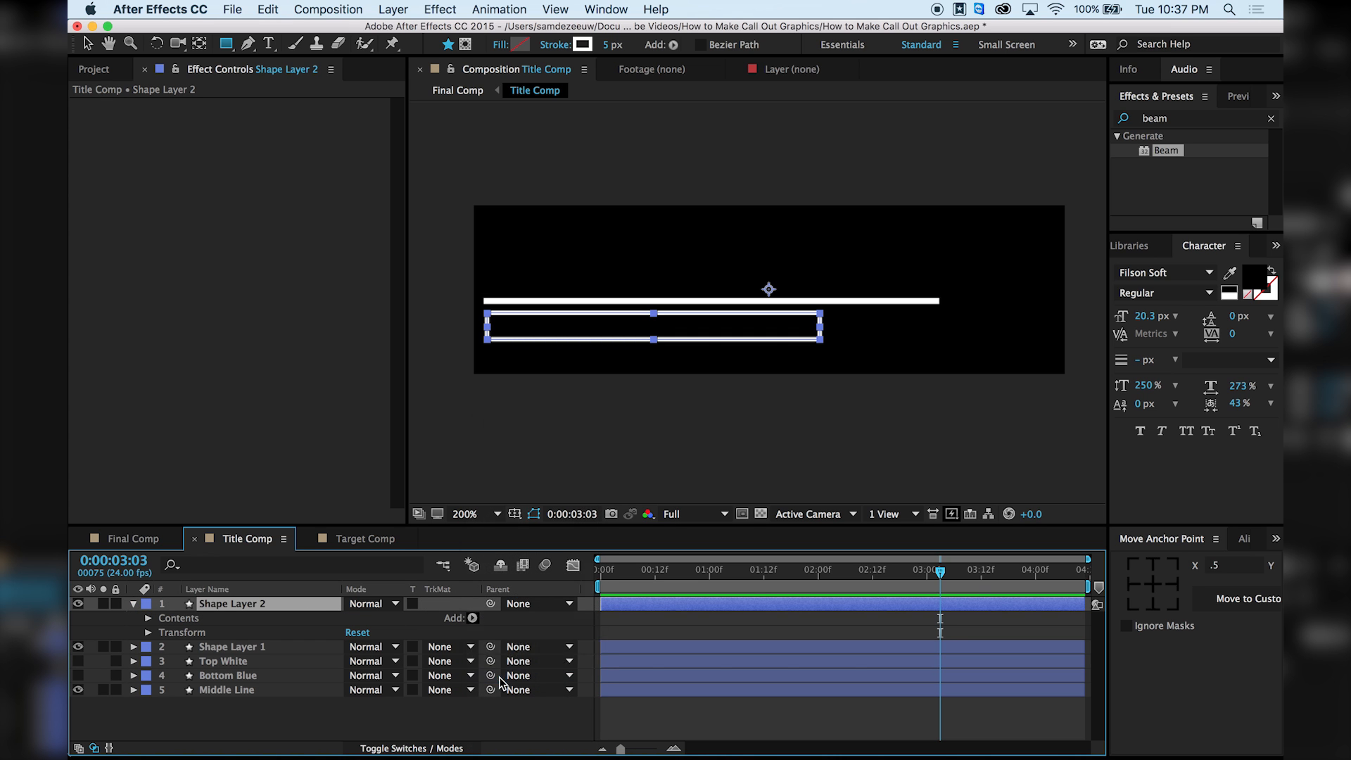
click(162, 647)
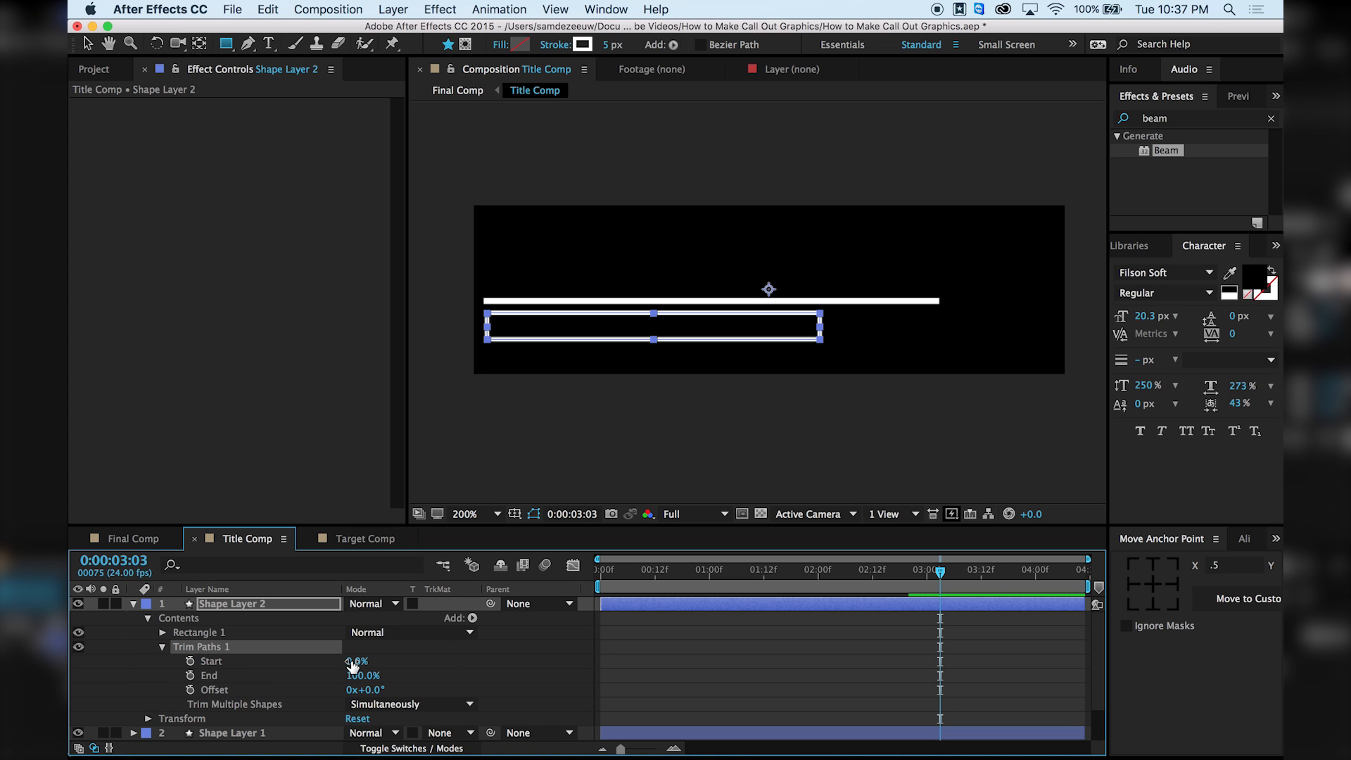
Set Shape Layer 2's Trim Paths Start and End to 27% and enable keyframing for both at 0:00:03:03.
drag(356, 662, 373, 661)
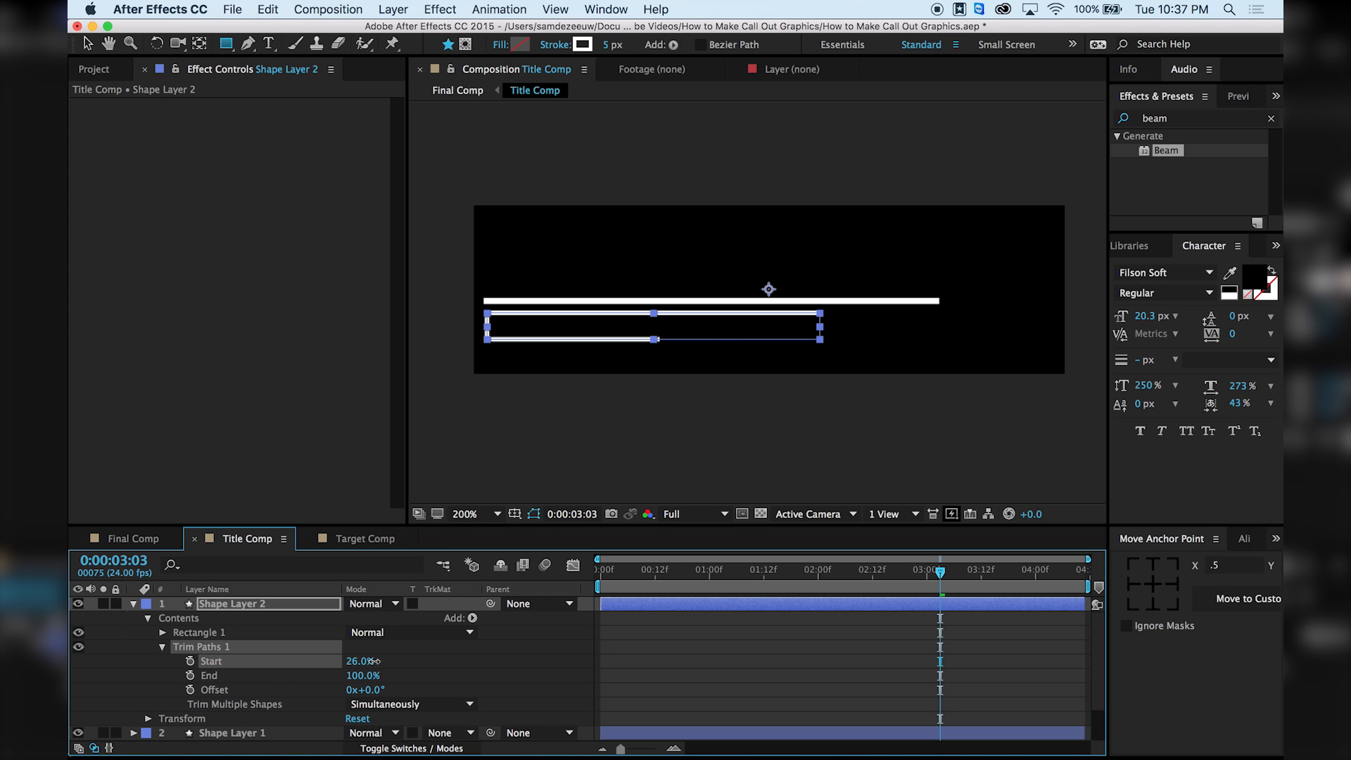
click(357, 676)
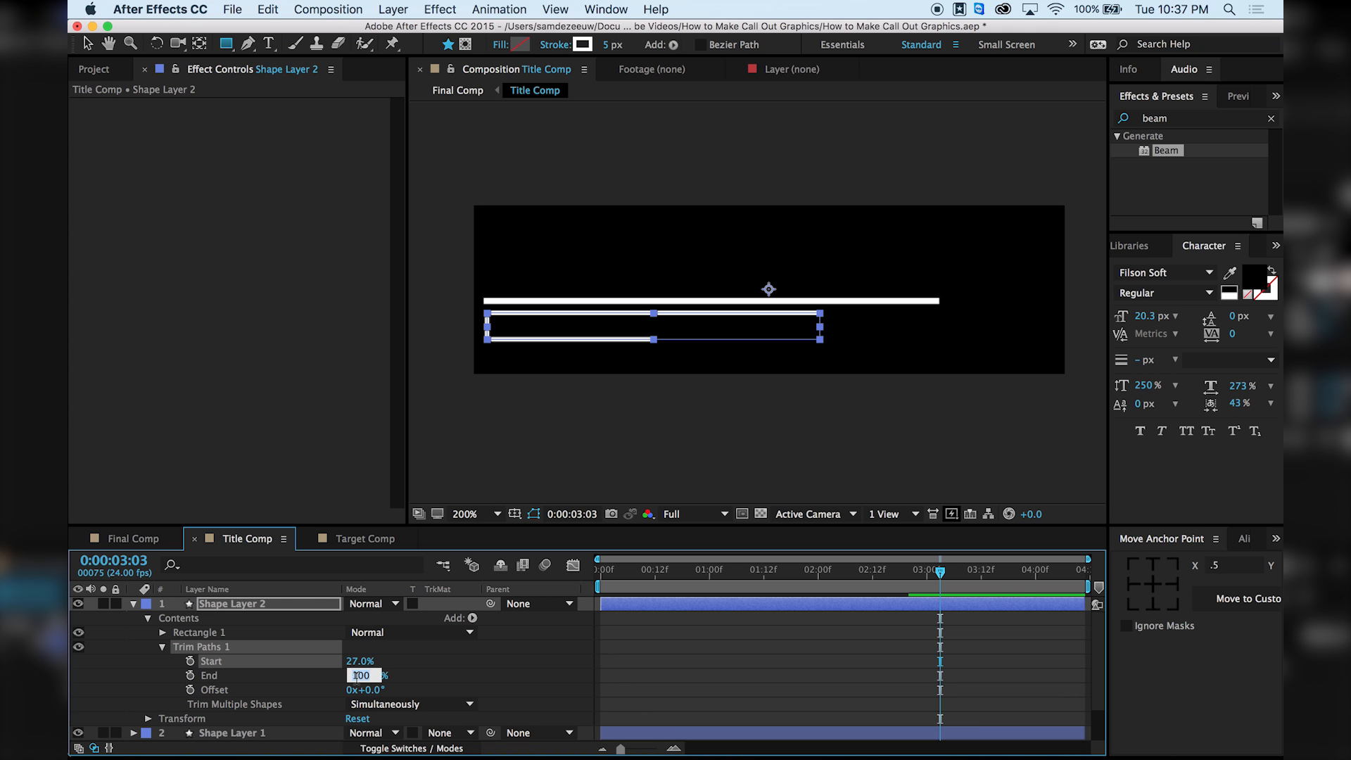
text(27)
key(Return)
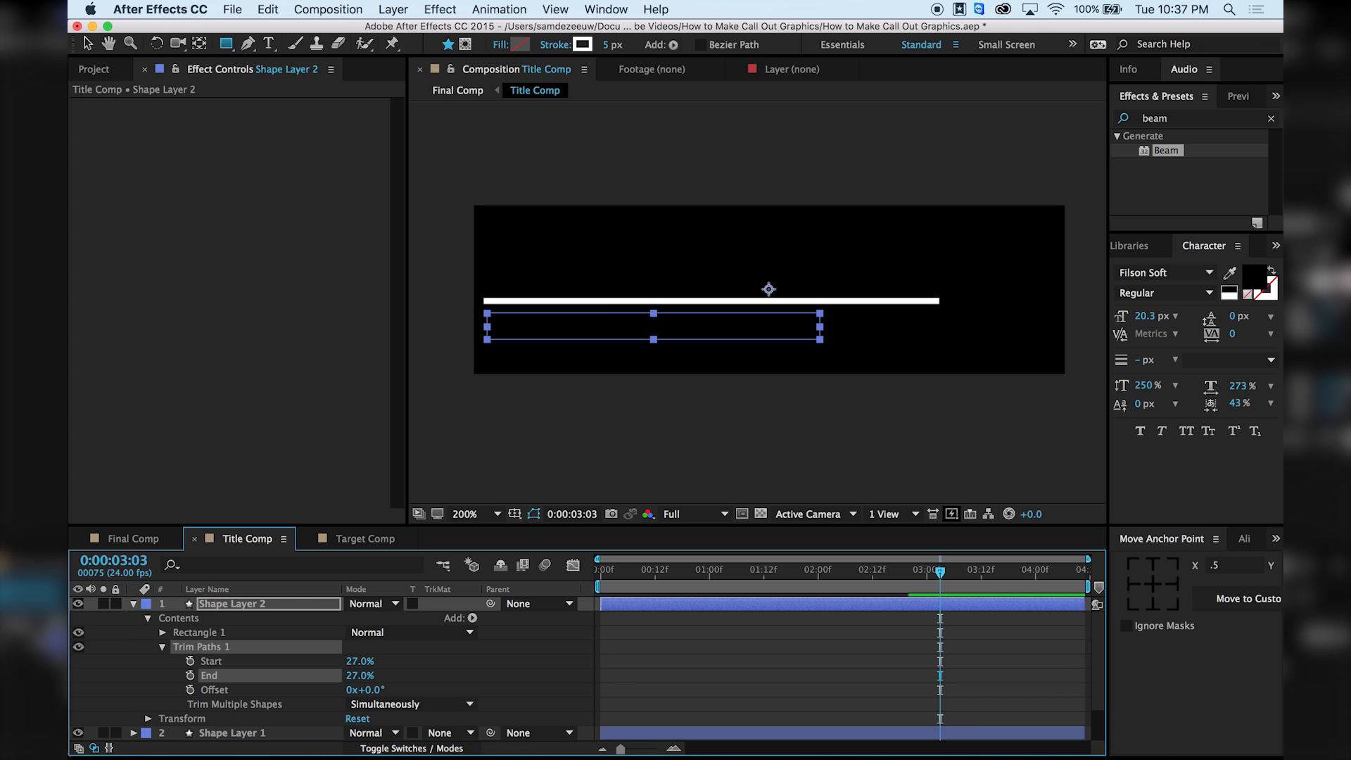
click(190, 661)
click(190, 675)
Keyframe Shape Layer 2's Trim Paths Start at 54% and End at 0% at 0:00:03:14, and preview the animation.
drag(943, 570, 989, 570)
drag(359, 666, 382, 661)
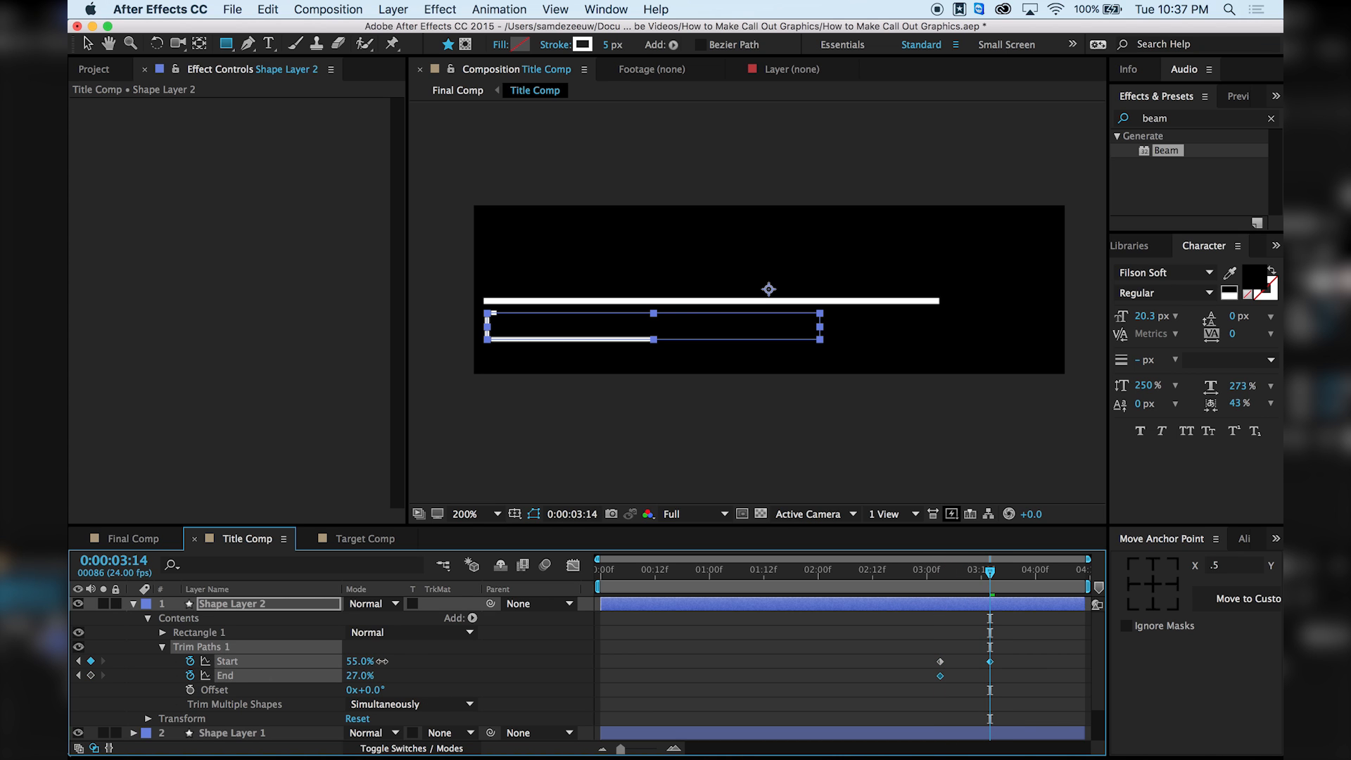
drag(360, 675, 337, 672)
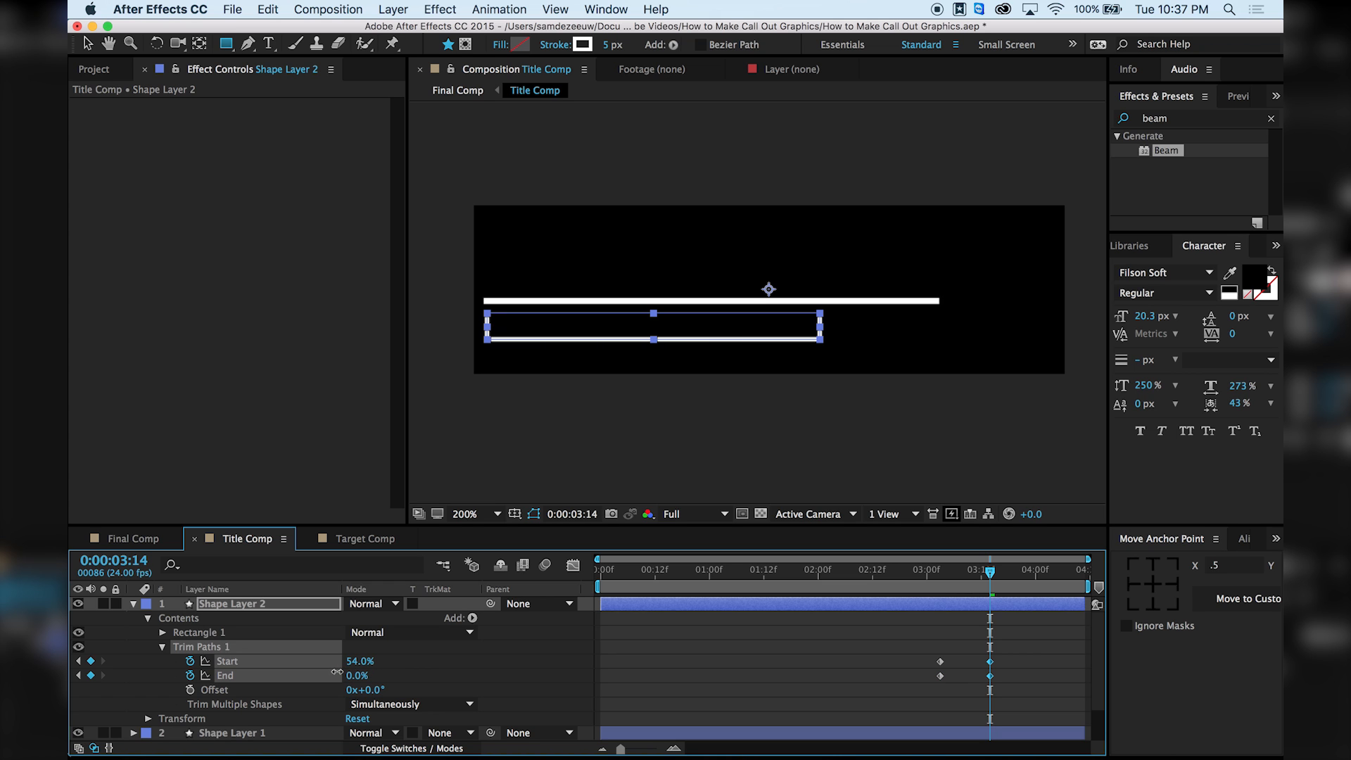
click(920, 577)
key(space)
key(space)
drag(924, 577, 953, 574)
Apply Easy Ease to Shape Layer 2's four trim keyframes and delay the final pair to about 0:00:03:21.
mouse_move(1028, 681)
mouse_down()
mouse_move(909, 645)
mouse_move(908, 656)
mouse_up()
key(F9)
drag(990, 665, 1022, 665)
key(space)
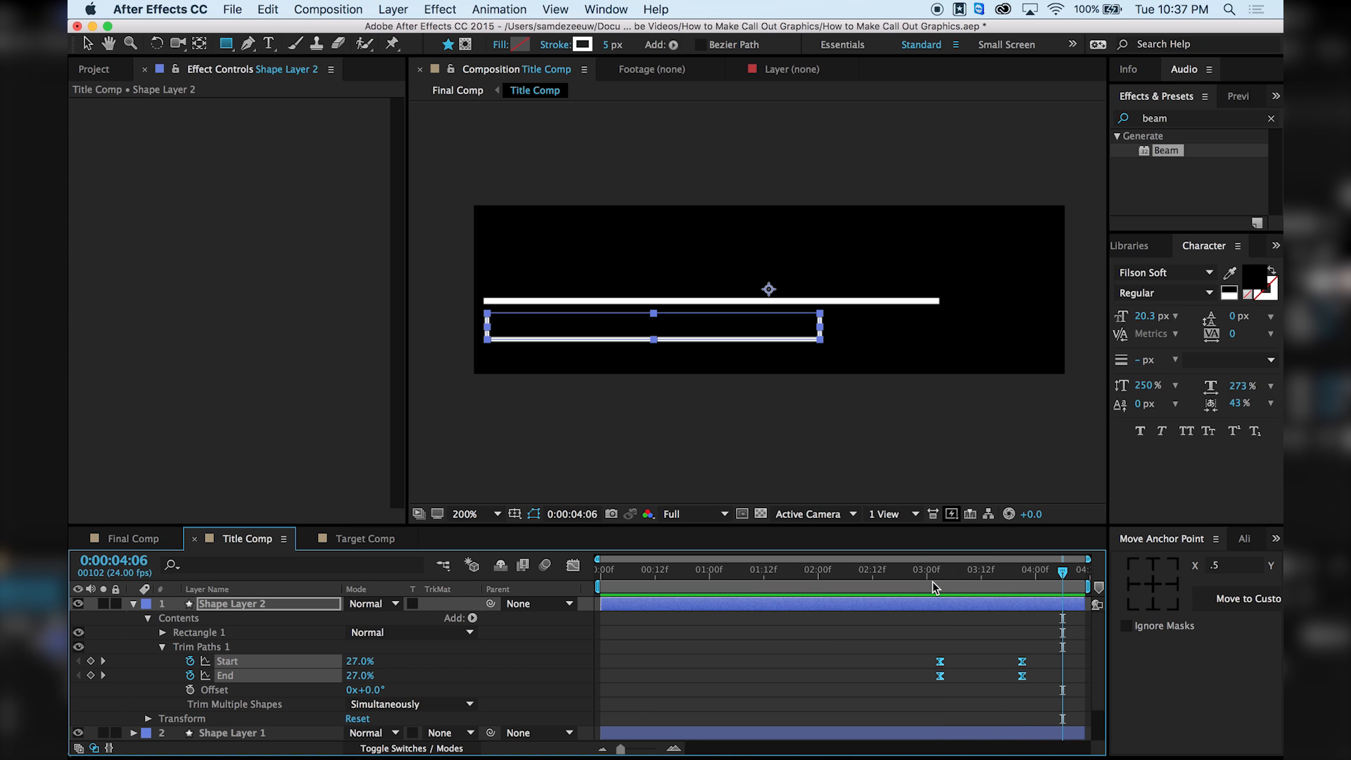
Reveal both outline layers' keyframes and retime Shape Layer 2's to run from about 0:00:01:22 to 0:00:02:16, previewing the overlap.
click(133, 604)
shift+click(873, 617)
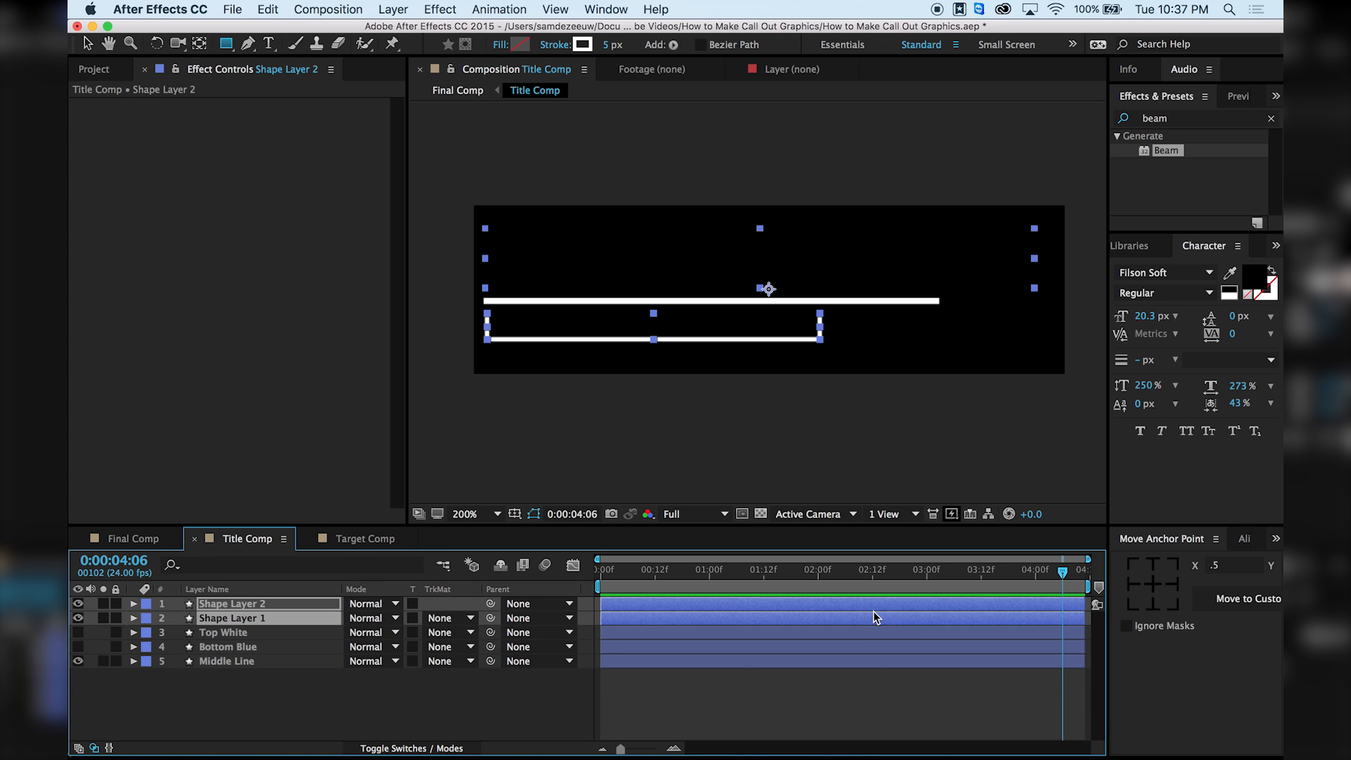
key(u)
drag(916, 608, 1025, 637)
drag(1021, 631, 890, 631)
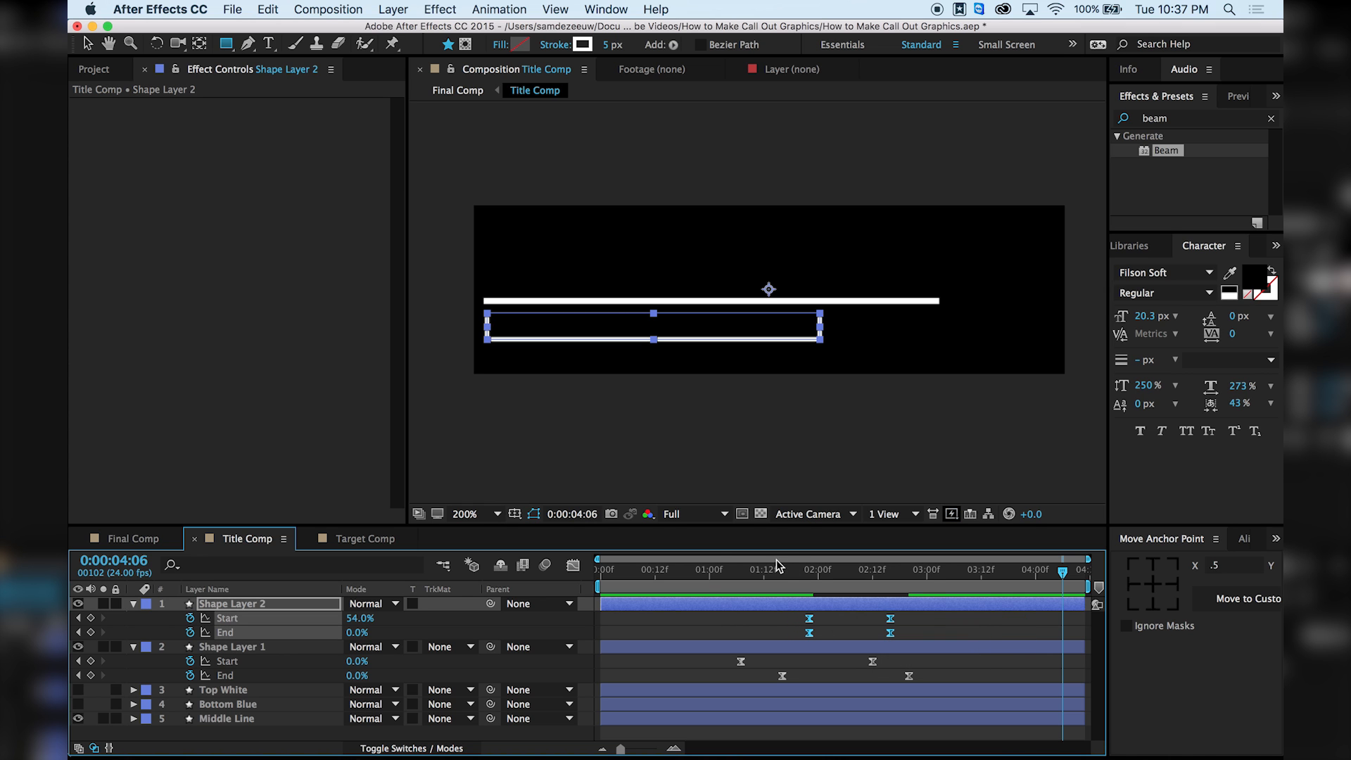
click(709, 583)
key(space)
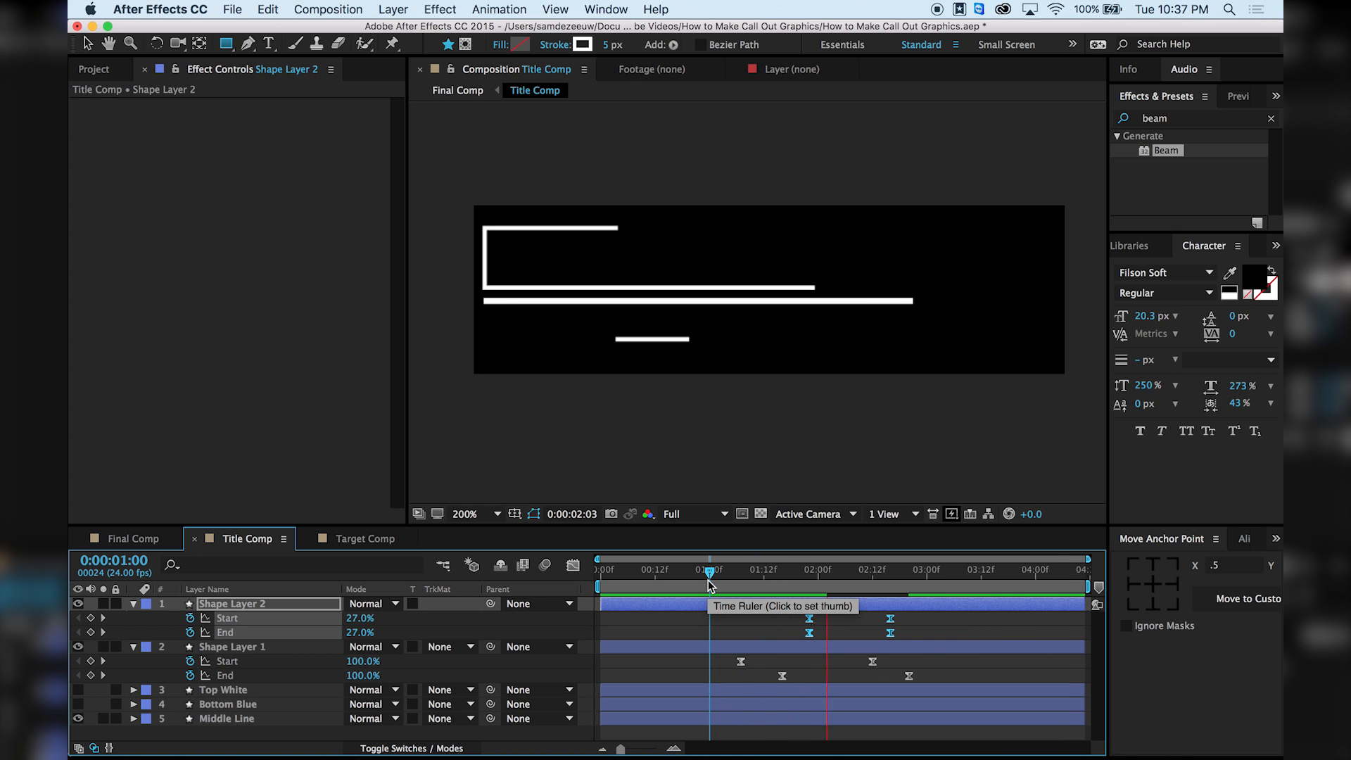
key(space)
drag(813, 588, 745, 584)
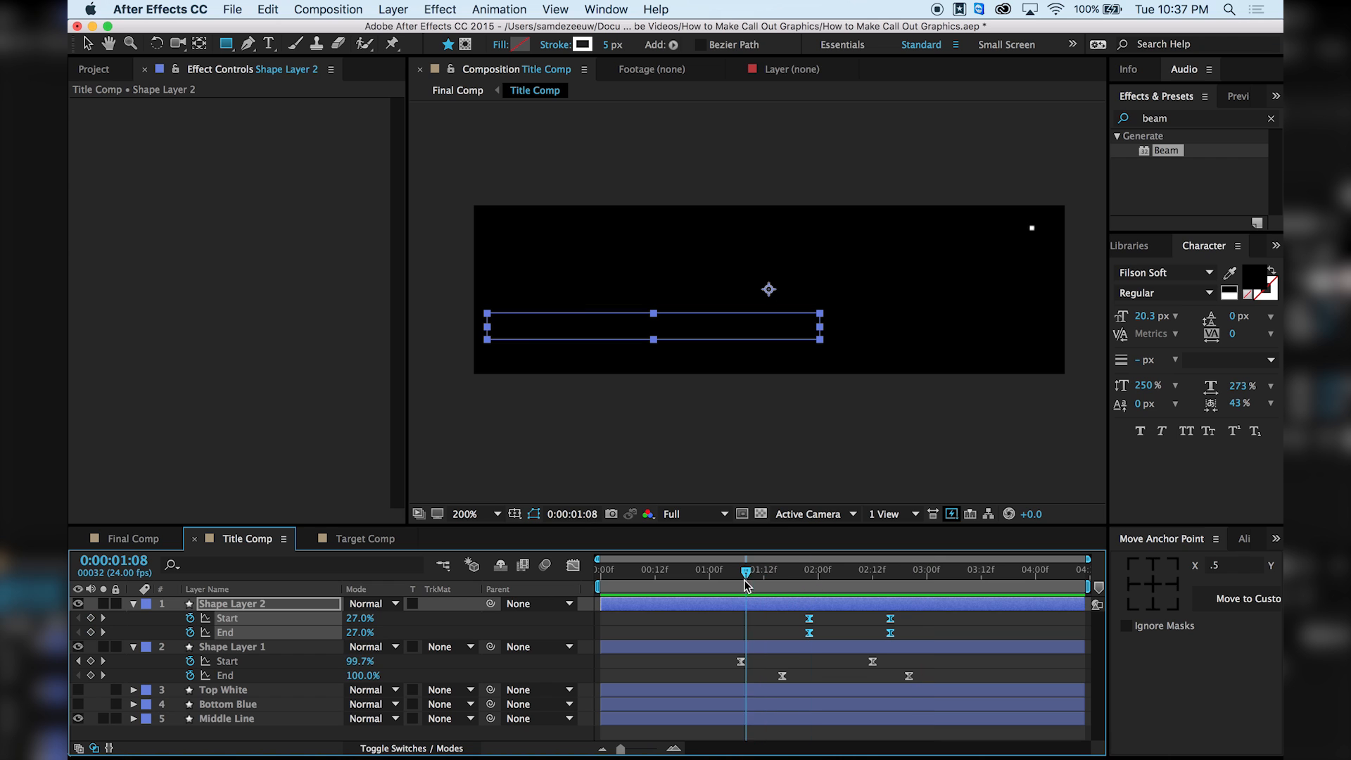
Move Shape Layer 1 and Shape Layer 2 below Middle Line, with Top White and Bottom Blue shown, and preview the composition.
shift+click(234, 650)
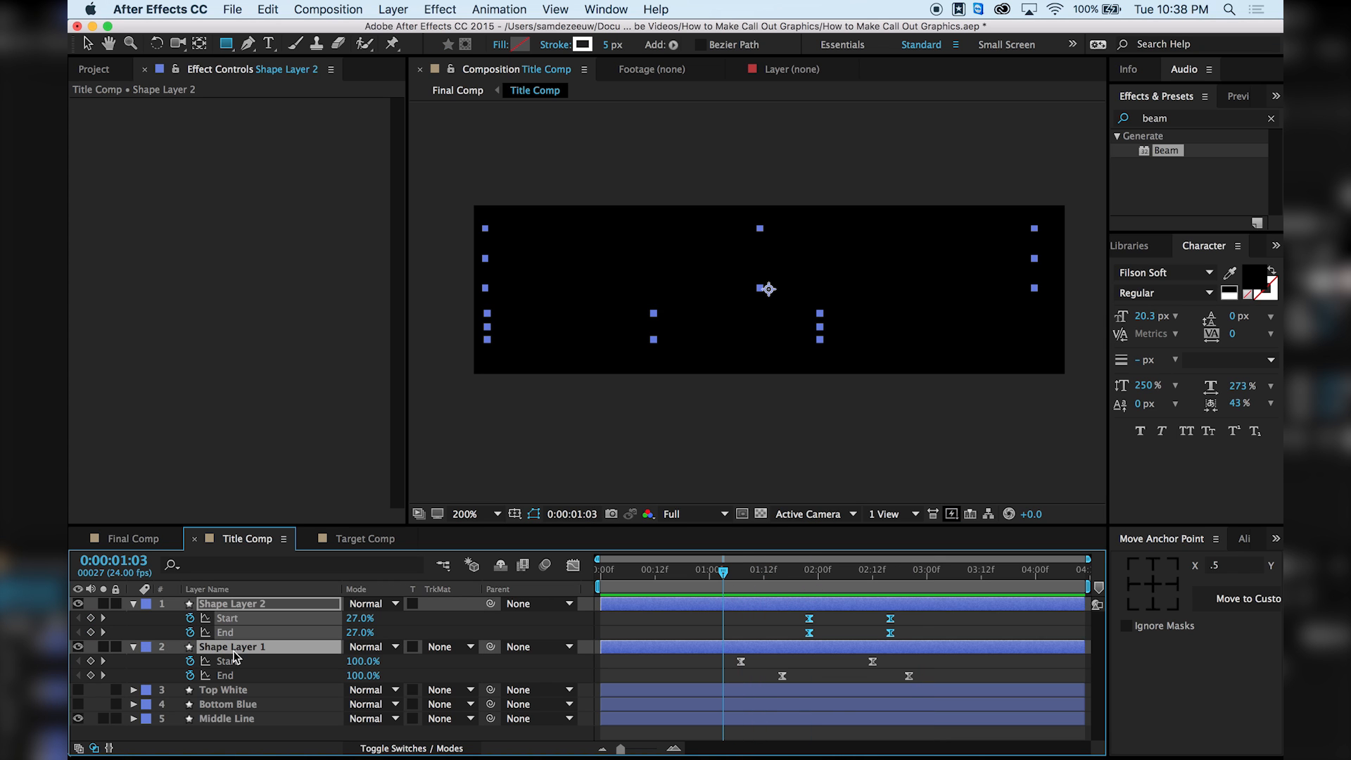
drag(235, 655, 239, 731)
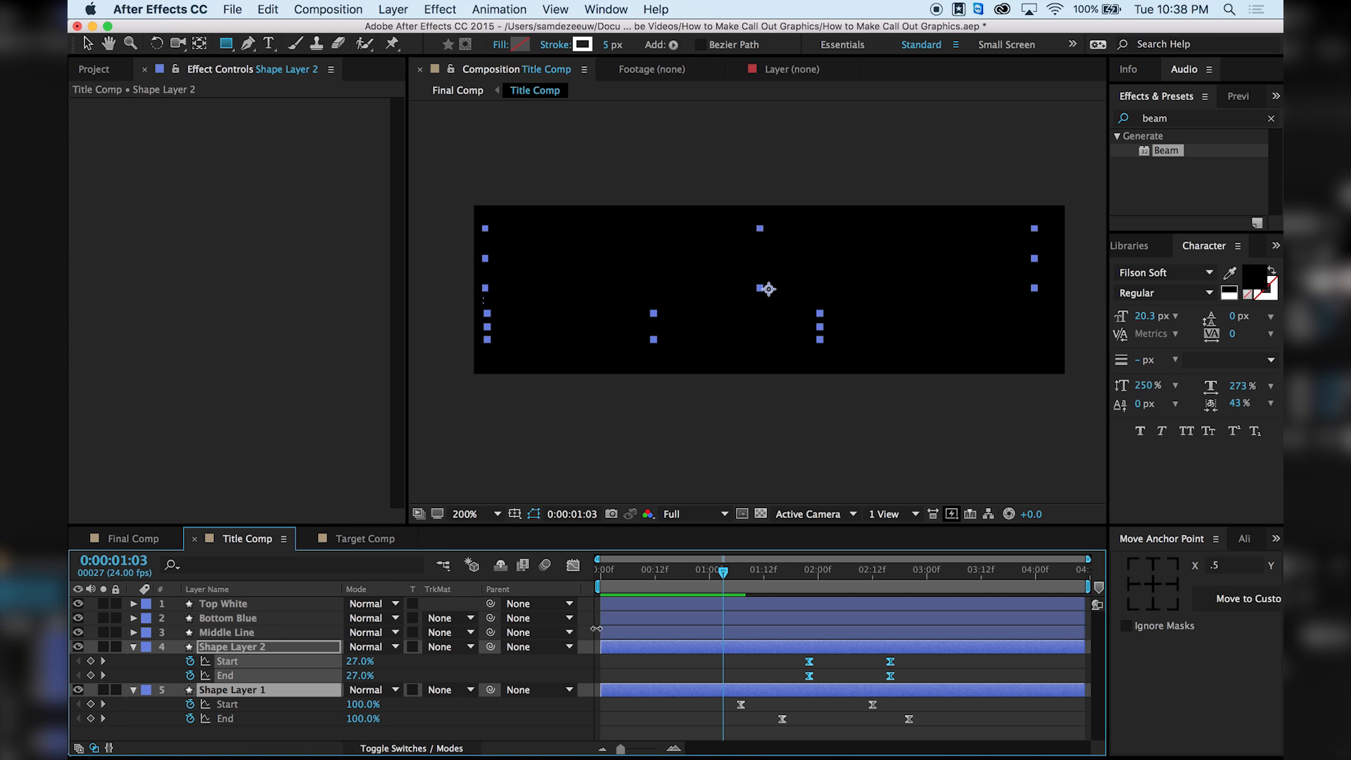
drag(719, 576, 760, 575)
key(space)
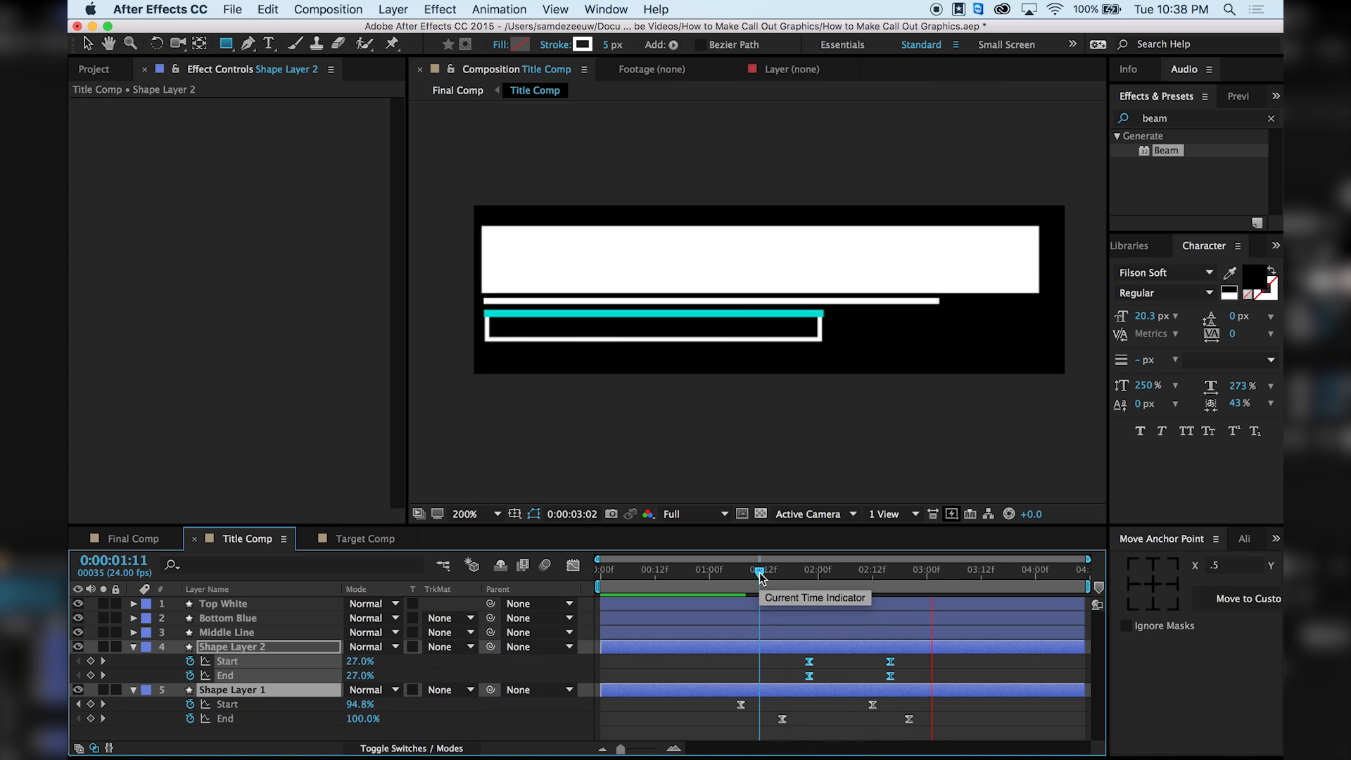
Shift both outline layers later in time so they begin at about 0:00:00:10, and check the timing against the bars.
drag(760, 575, 882, 578)
drag(797, 648, 843, 648)
drag(768, 573, 906, 597)
click(894, 723)
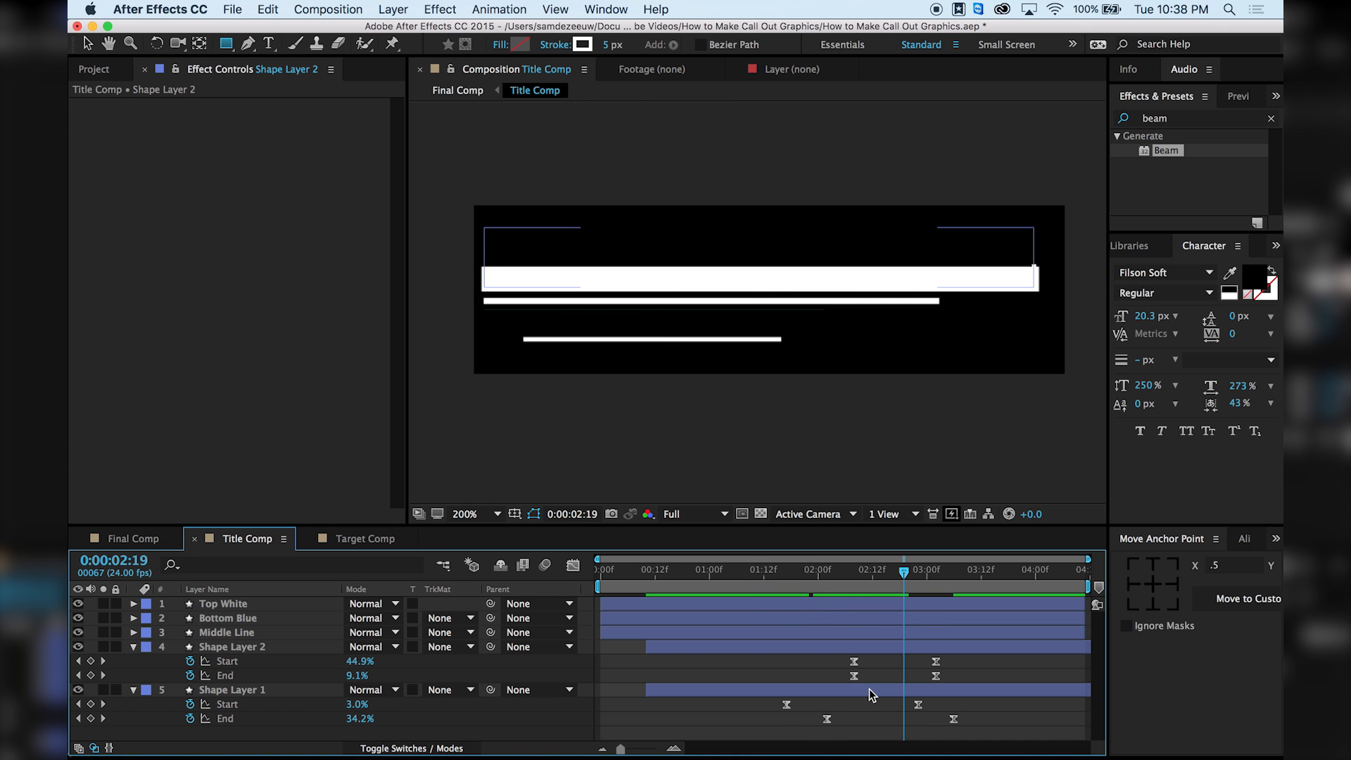
Delay Shape Layer 2 a little further so it begins at about 0:00:00:12, and preview its outline against the blue bar.
drag(861, 640, 903, 651)
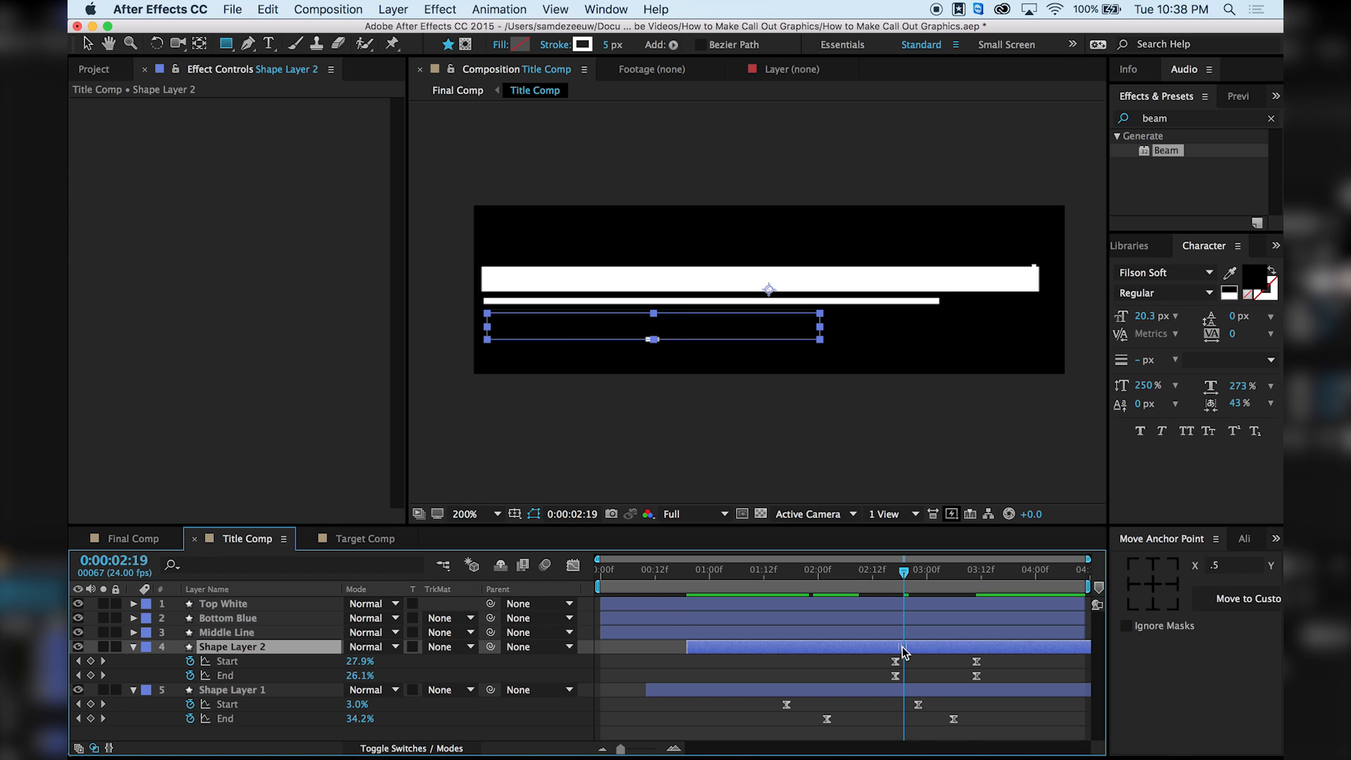
drag(920, 561, 957, 573)
drag(925, 655, 893, 654)
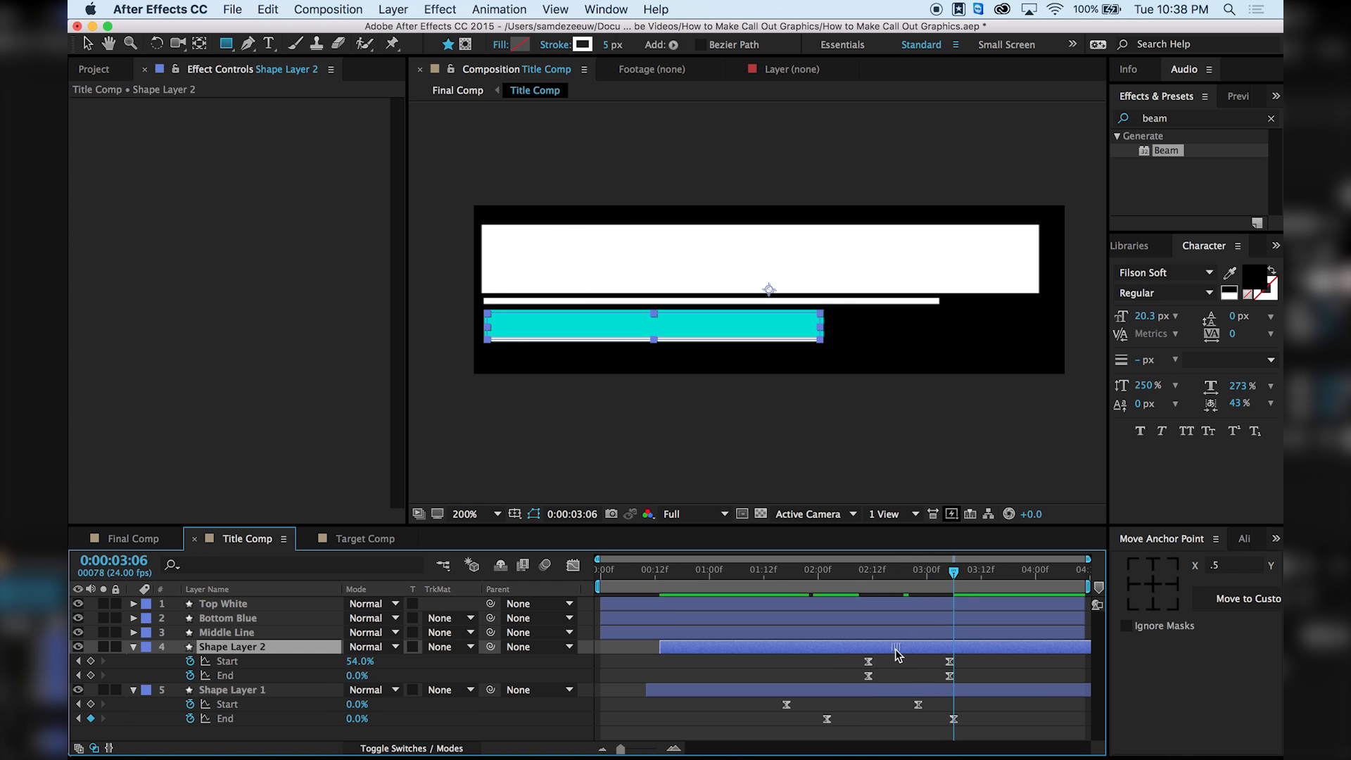
click(855, 571)
key(space)
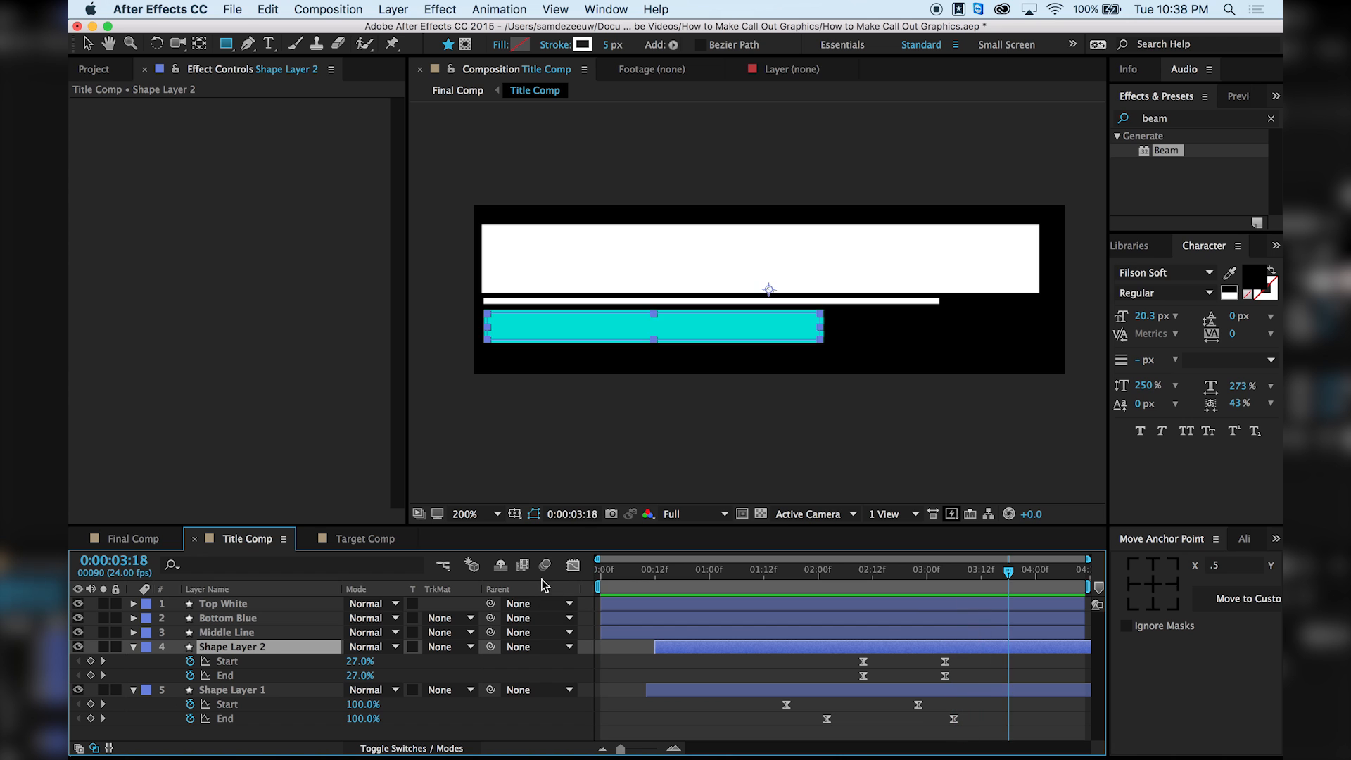
click(732, 579)
Add the text "This is the New iPhone" over the white bar at 0:00:03:09 and put its layer on top of the stack.
drag(747, 582, 969, 586)
click(268, 43)
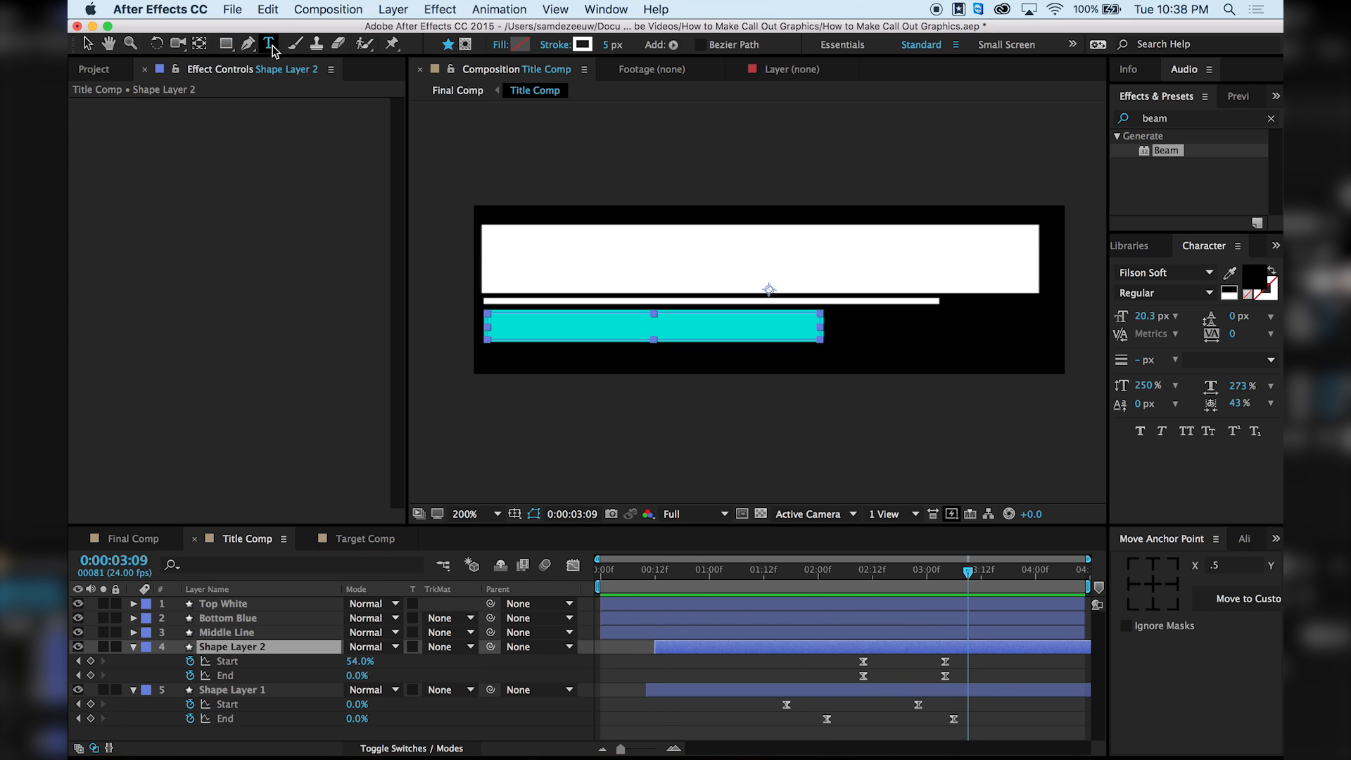
click(534, 276)
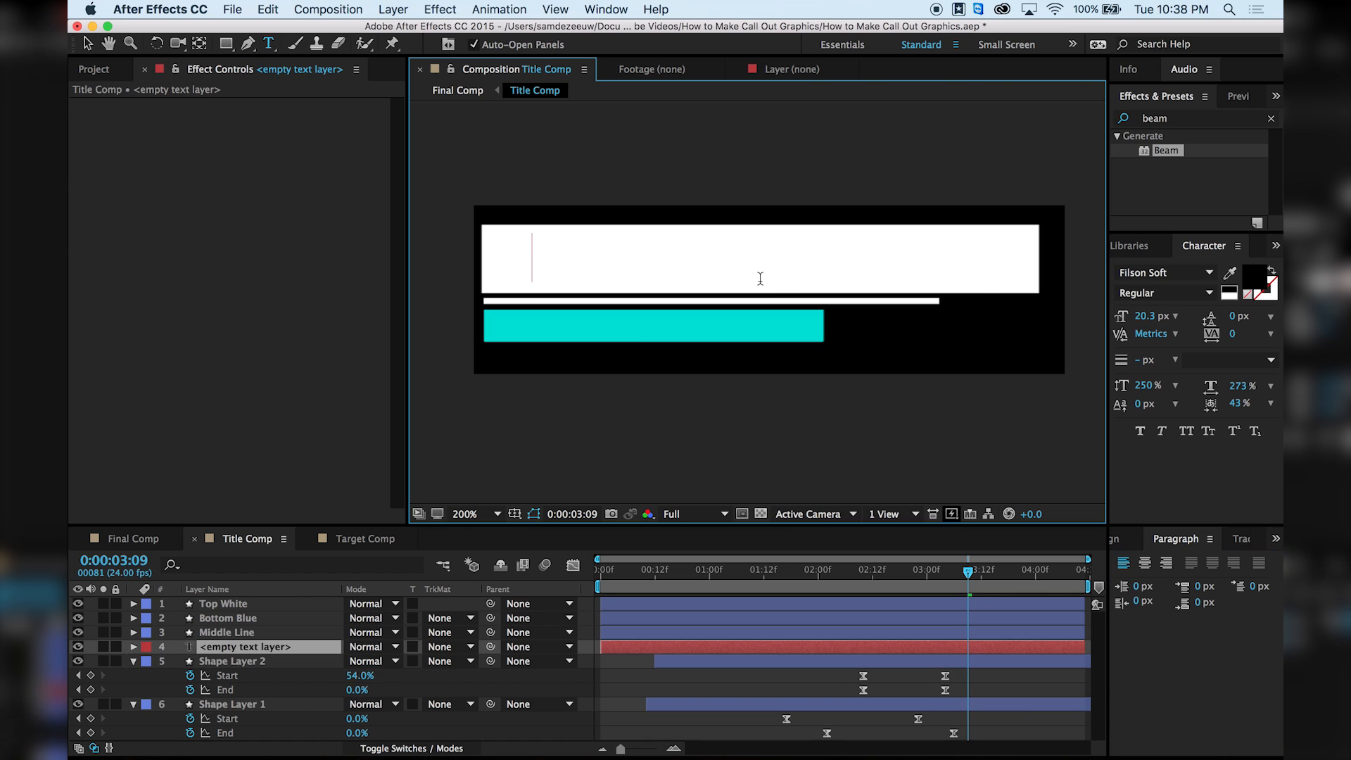
text(This is the New)
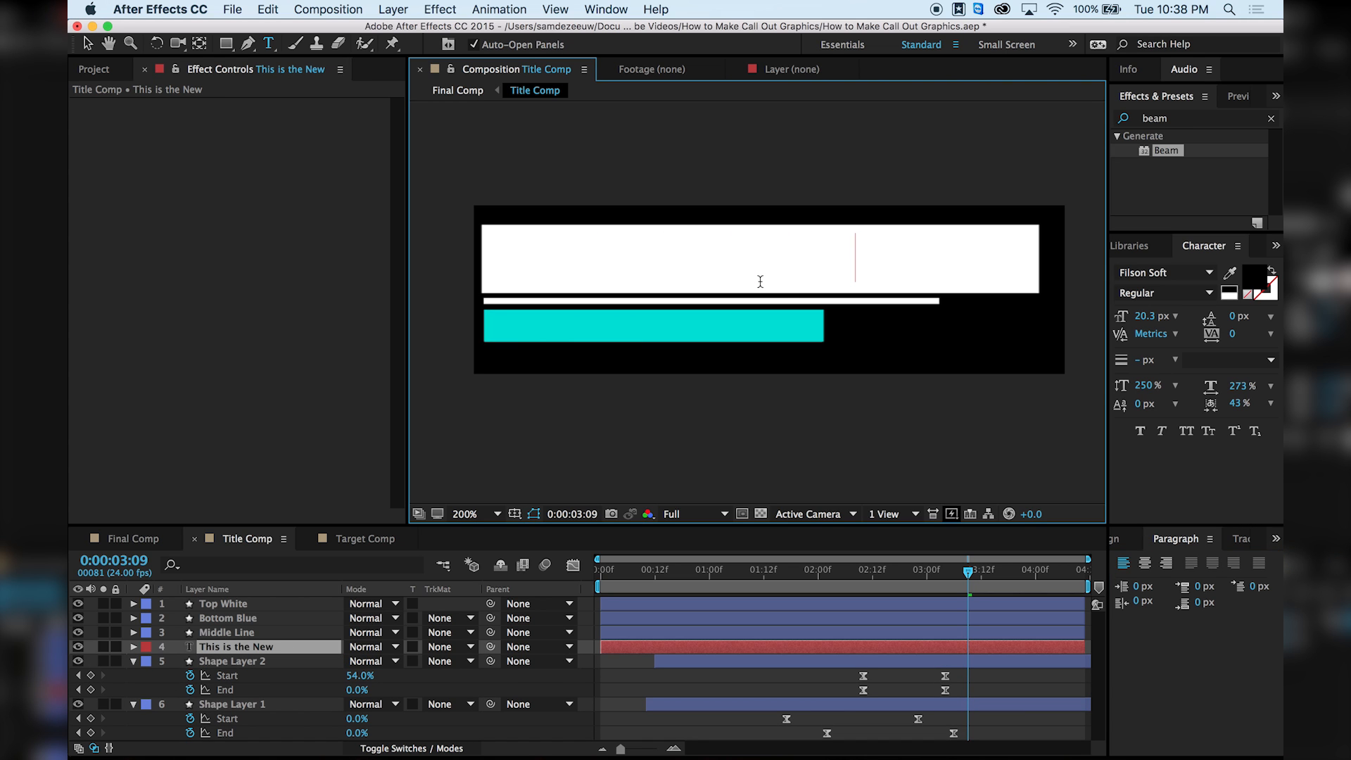
text( iPhone)
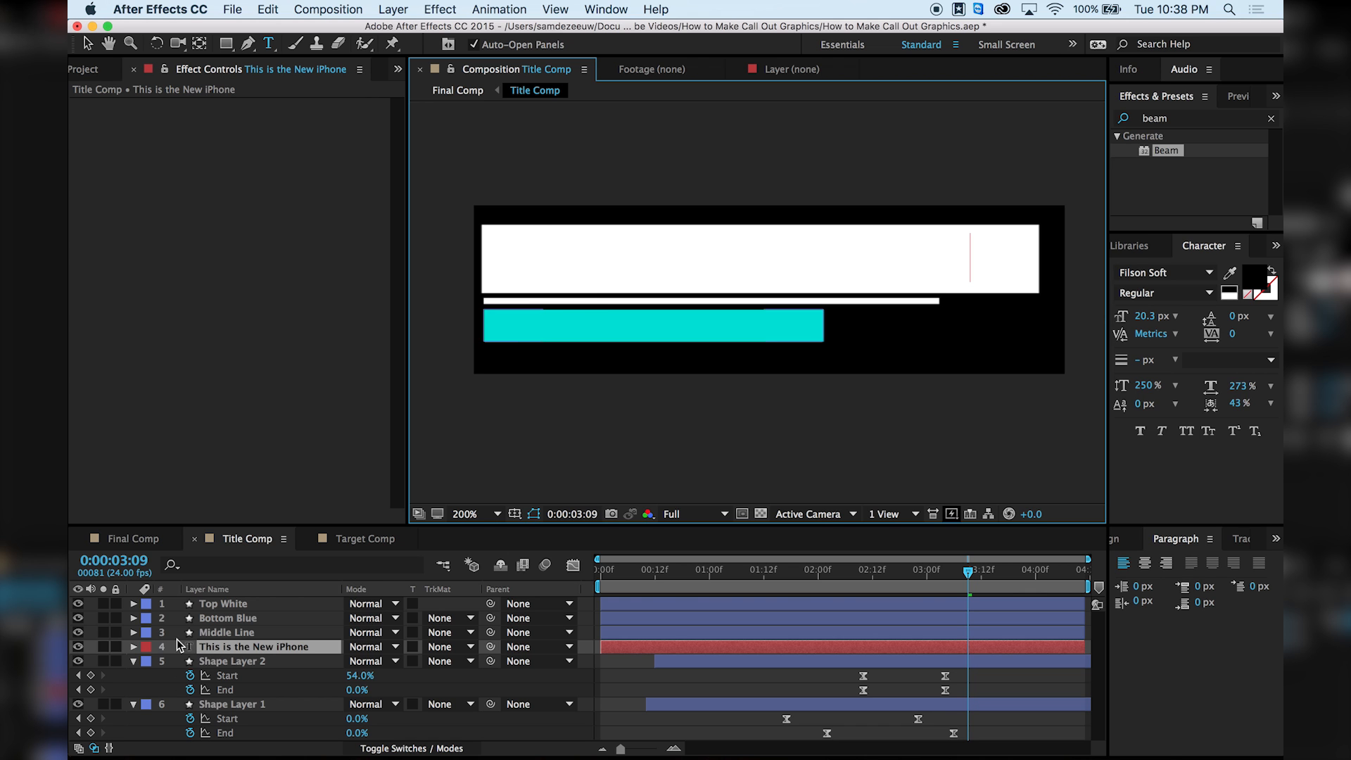
drag(261, 651, 259, 605)
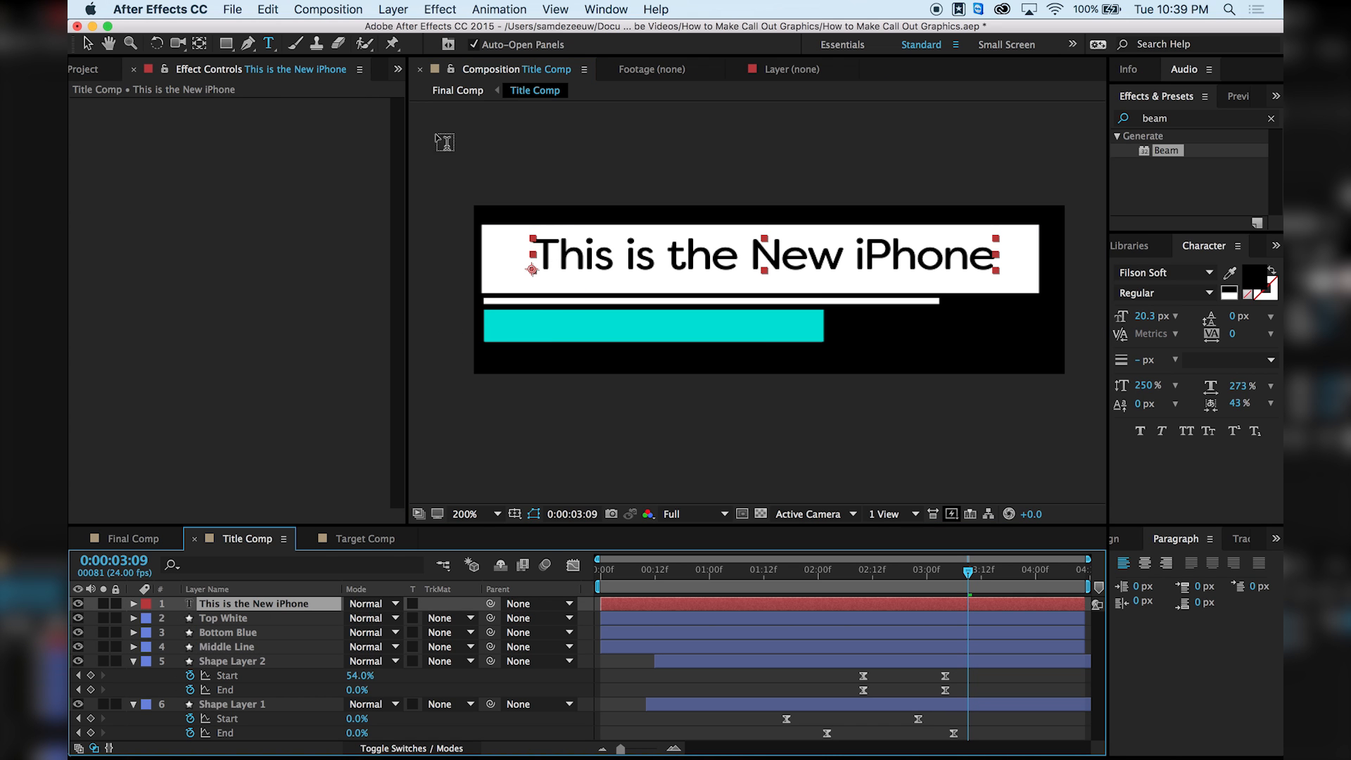
Reposition and enlarge the title text so it fills the width of the white bar.
click(88, 43)
drag(655, 261, 624, 271)
drag(996, 241, 1026, 235)
drag(956, 268, 951, 265)
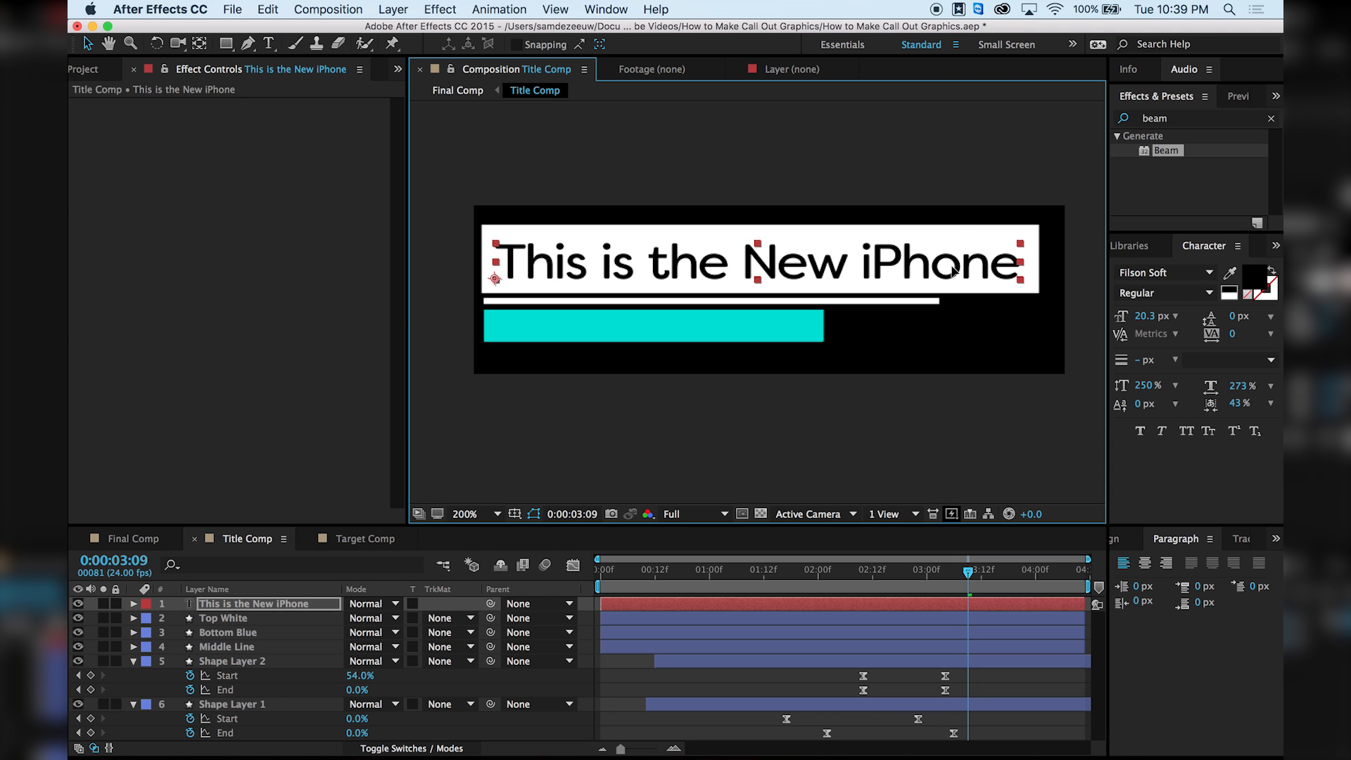
Duplicate the title text, place the copy over the blue bar and change its wording to "Secondary Line".
click(260, 607)
key(super+d)
drag(634, 261, 624, 323)
double_click(624, 323)
text(Secondary Line)
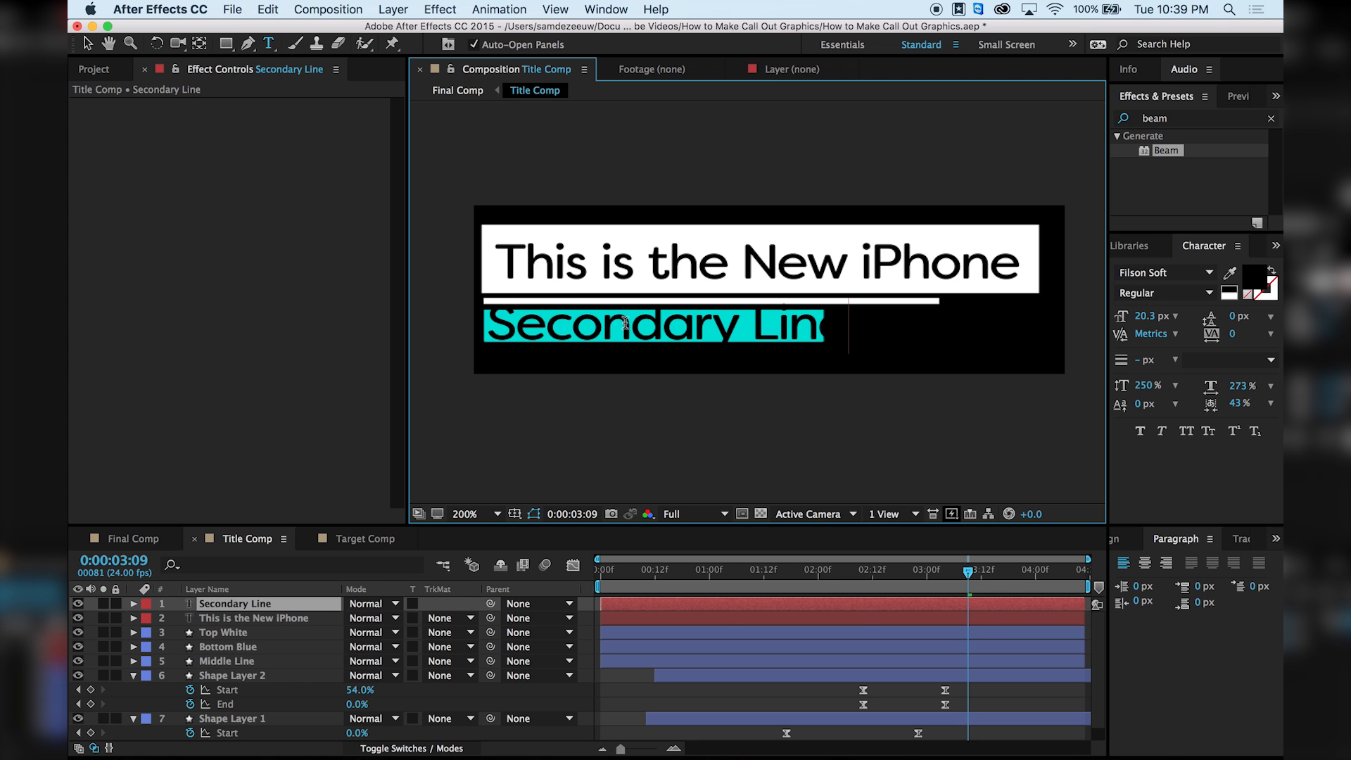
Scale the "Secondary Line" text down to fit inside the blue bar and choose white as its fill color.
click(87, 45)
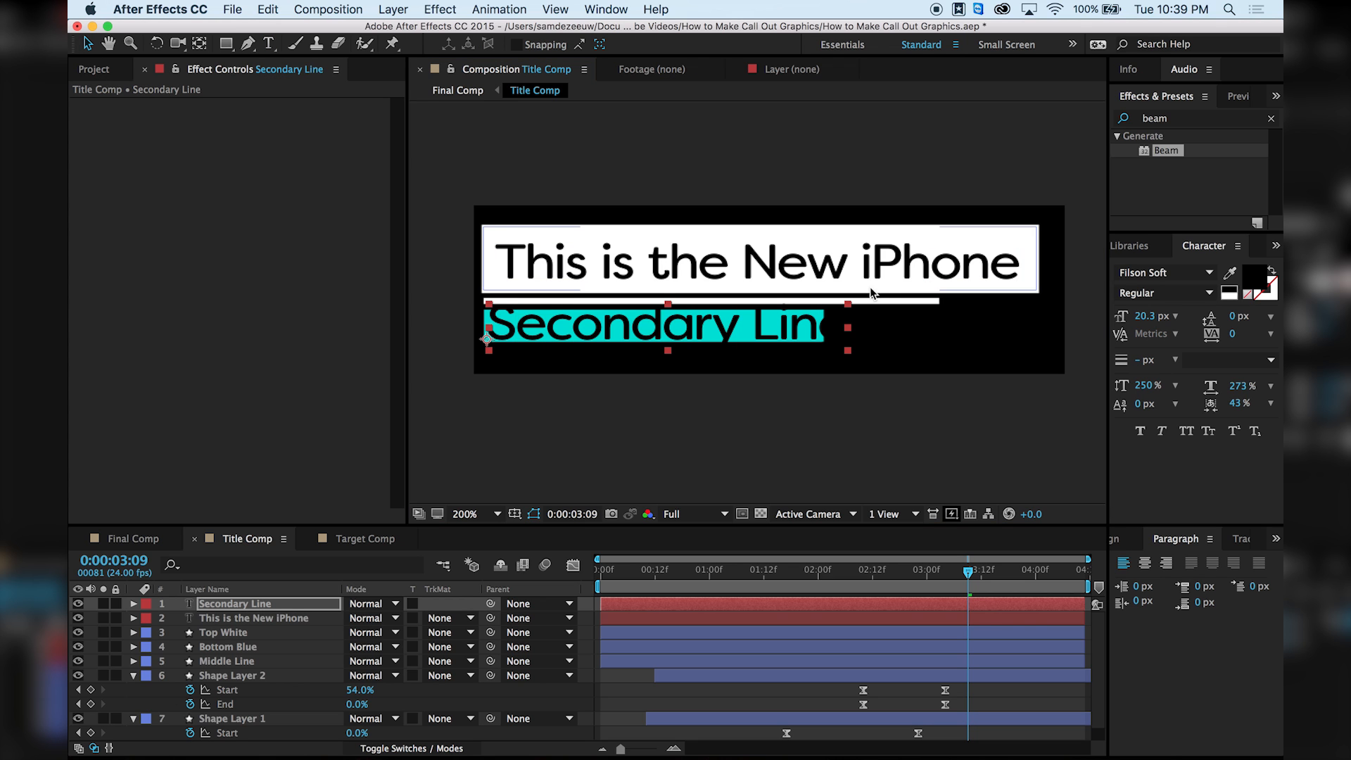
drag(847, 306, 724, 317)
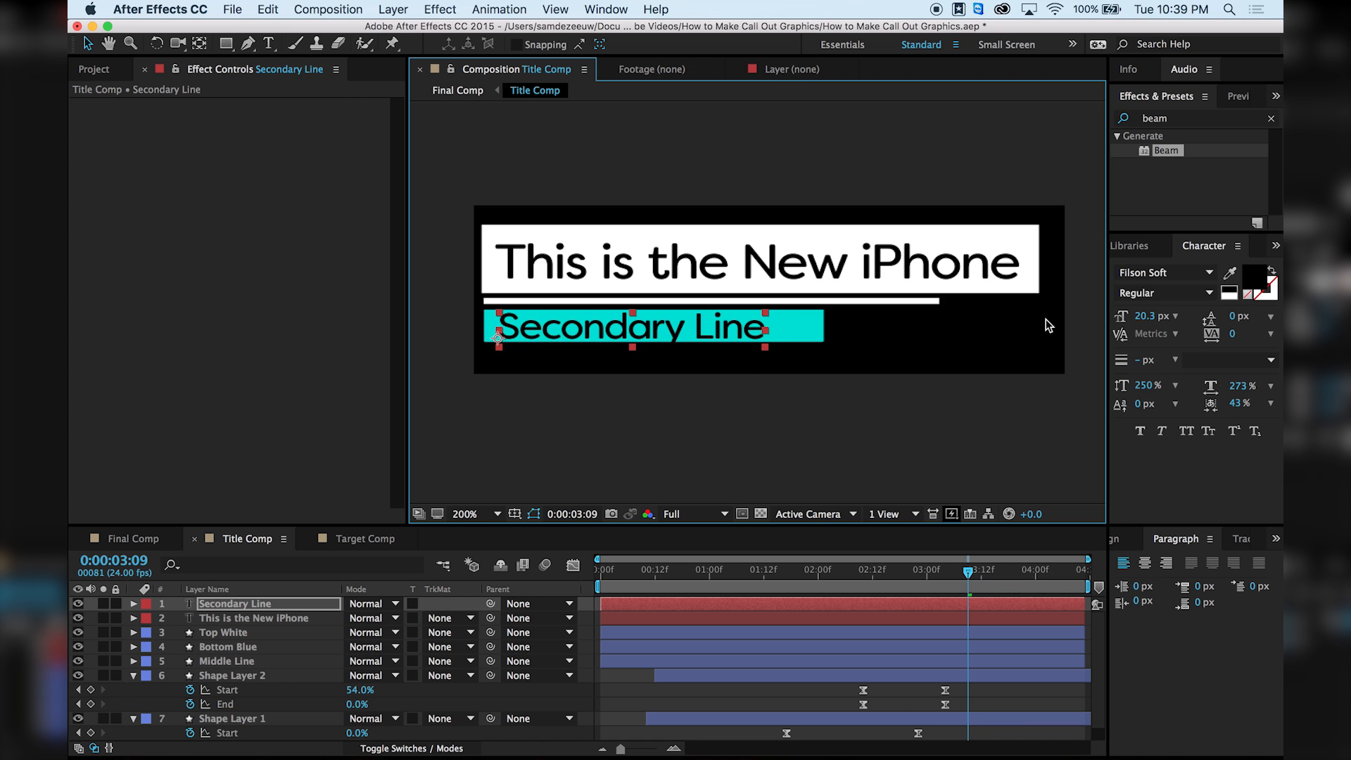
click(1230, 273)
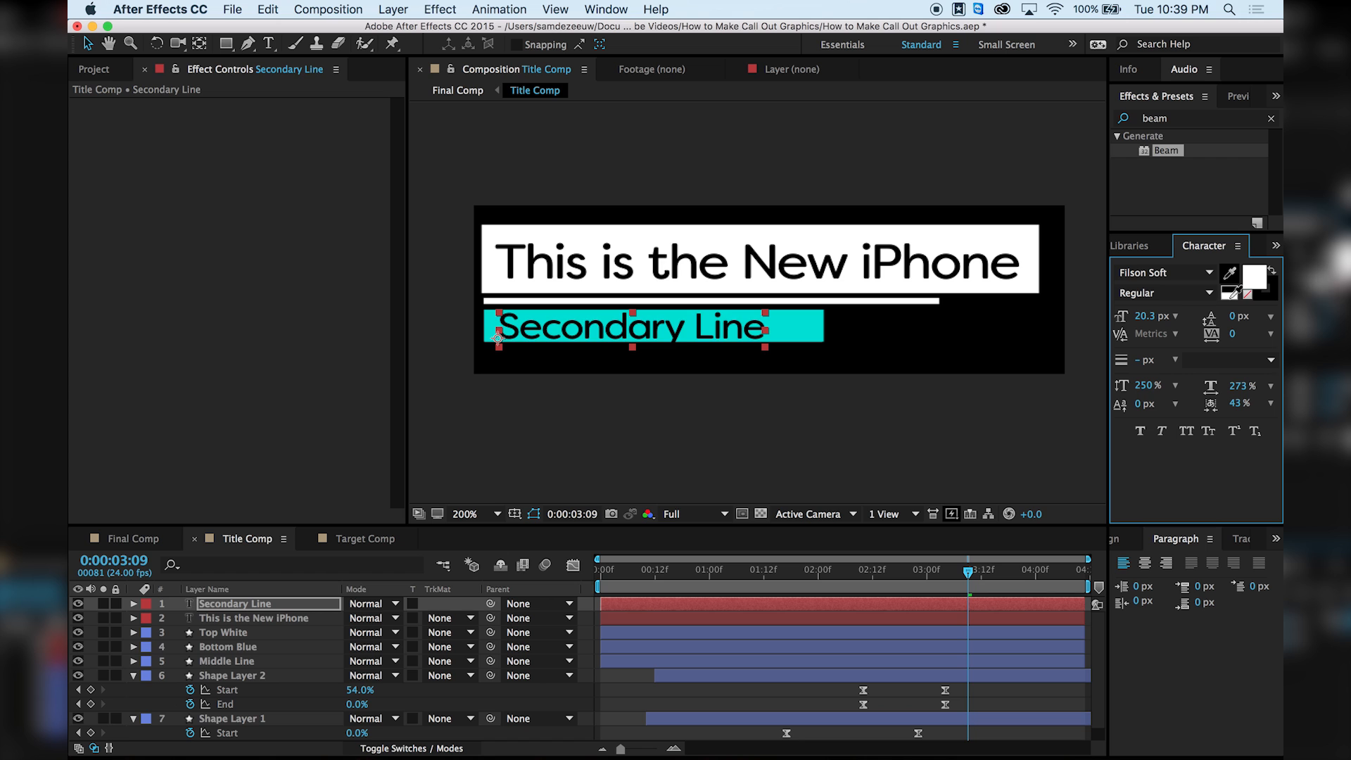
Fill the "Secondary Line" text with white and scale it down slightly so it fits within the blue bar's height.
click(1230, 298)
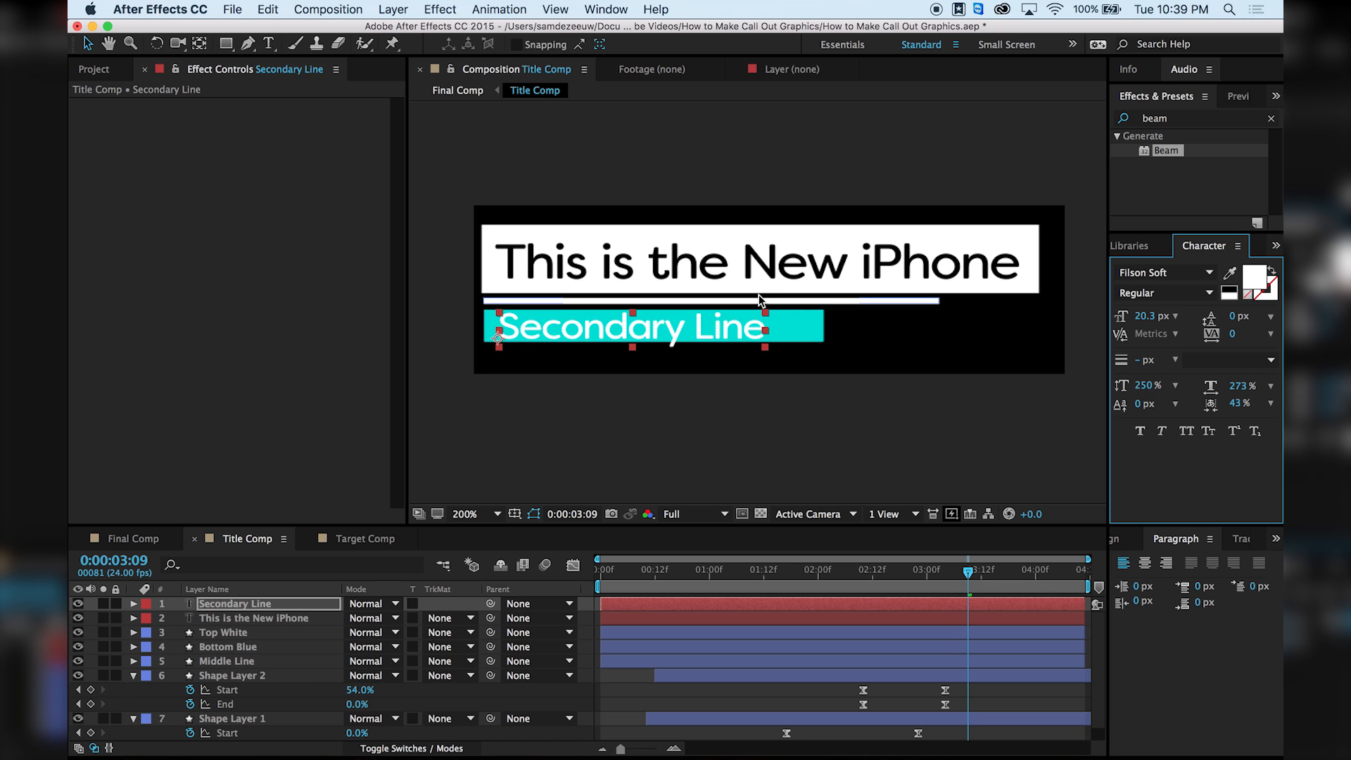
drag(767, 317, 683, 324)
click(308, 311)
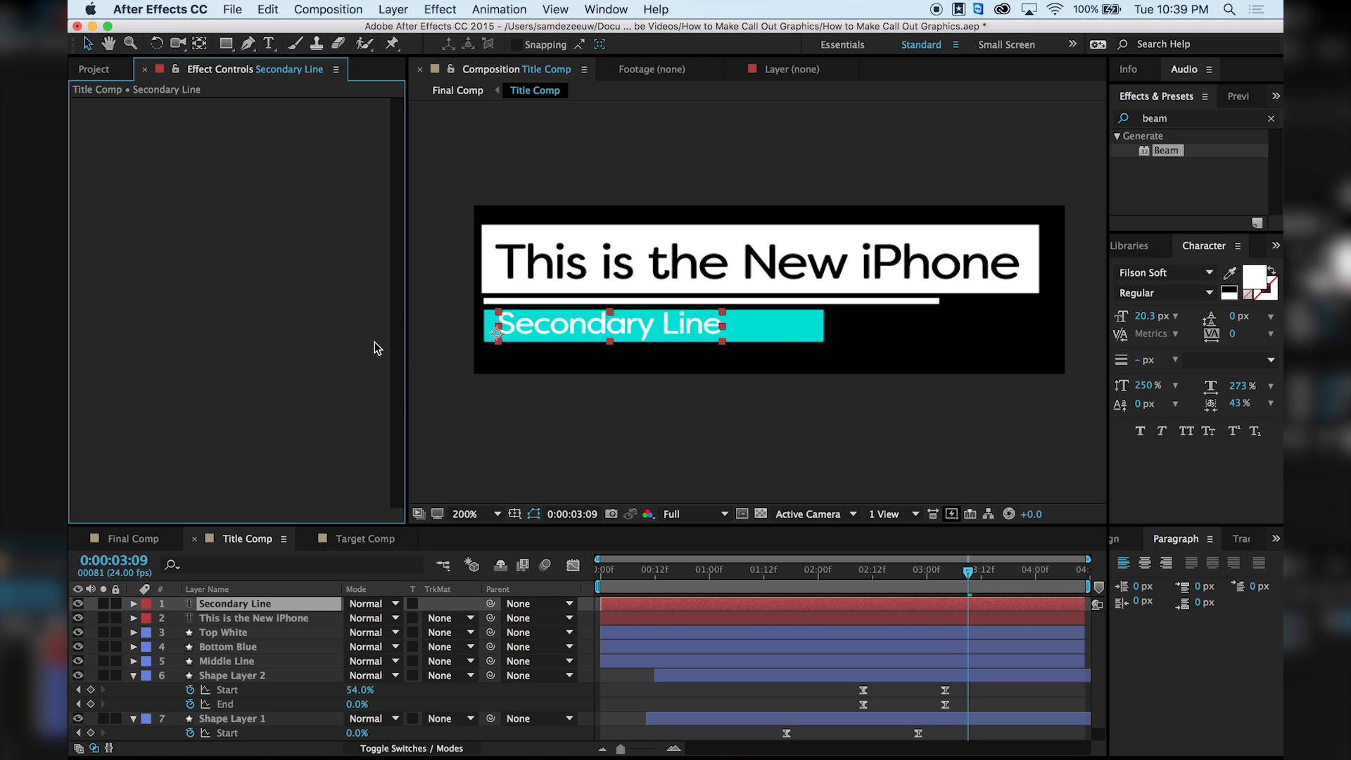
click(480, 394)
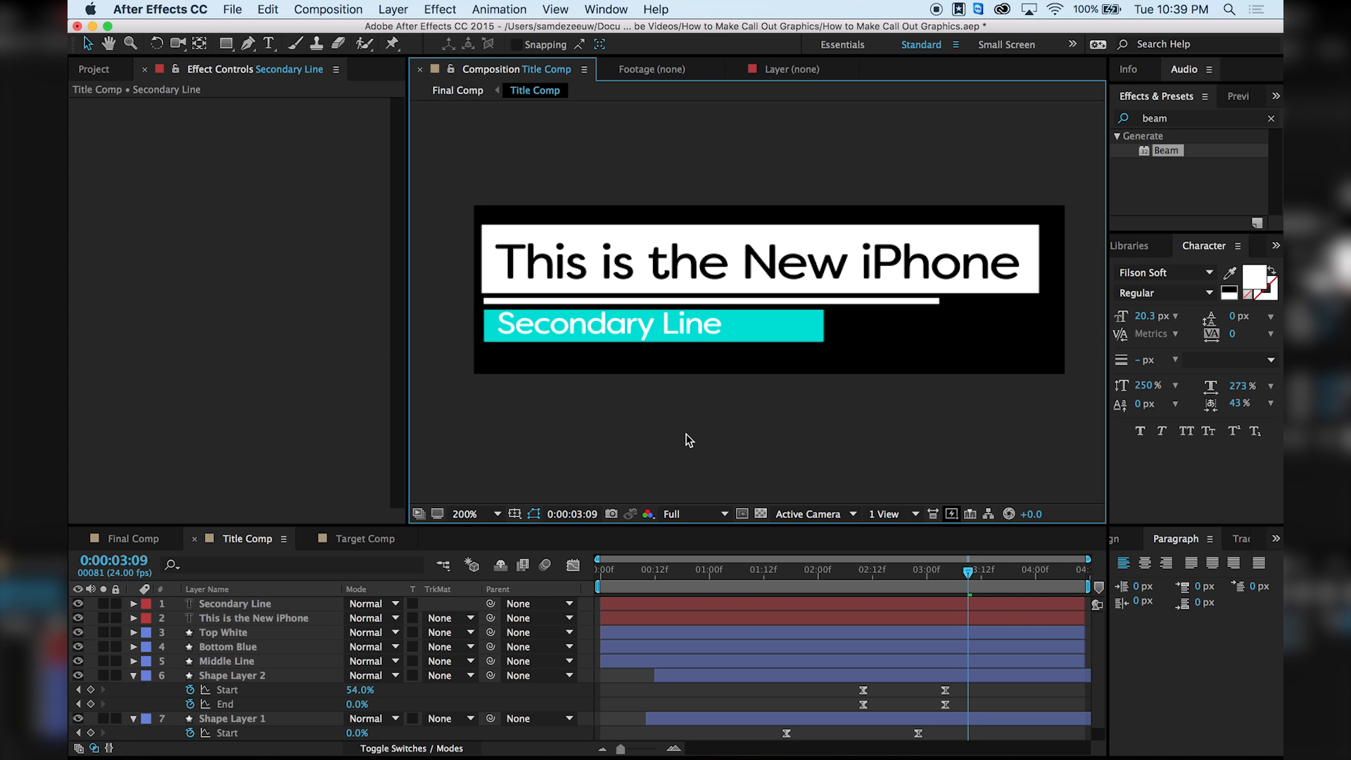
Move the Secondary Line layer below Top White, directly above Bottom Blue, and scrub through the title animation.
click(269, 619)
drag(280, 603, 244, 626)
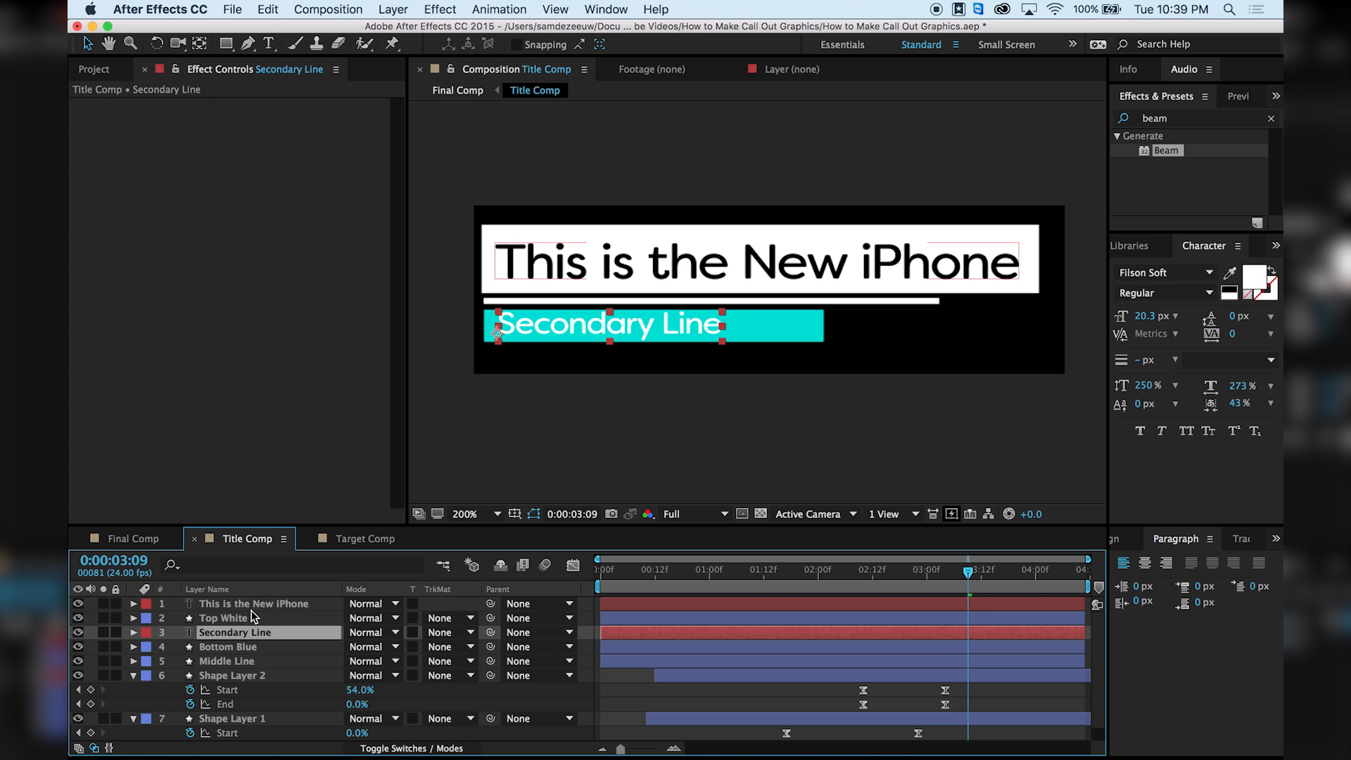
click(258, 605)
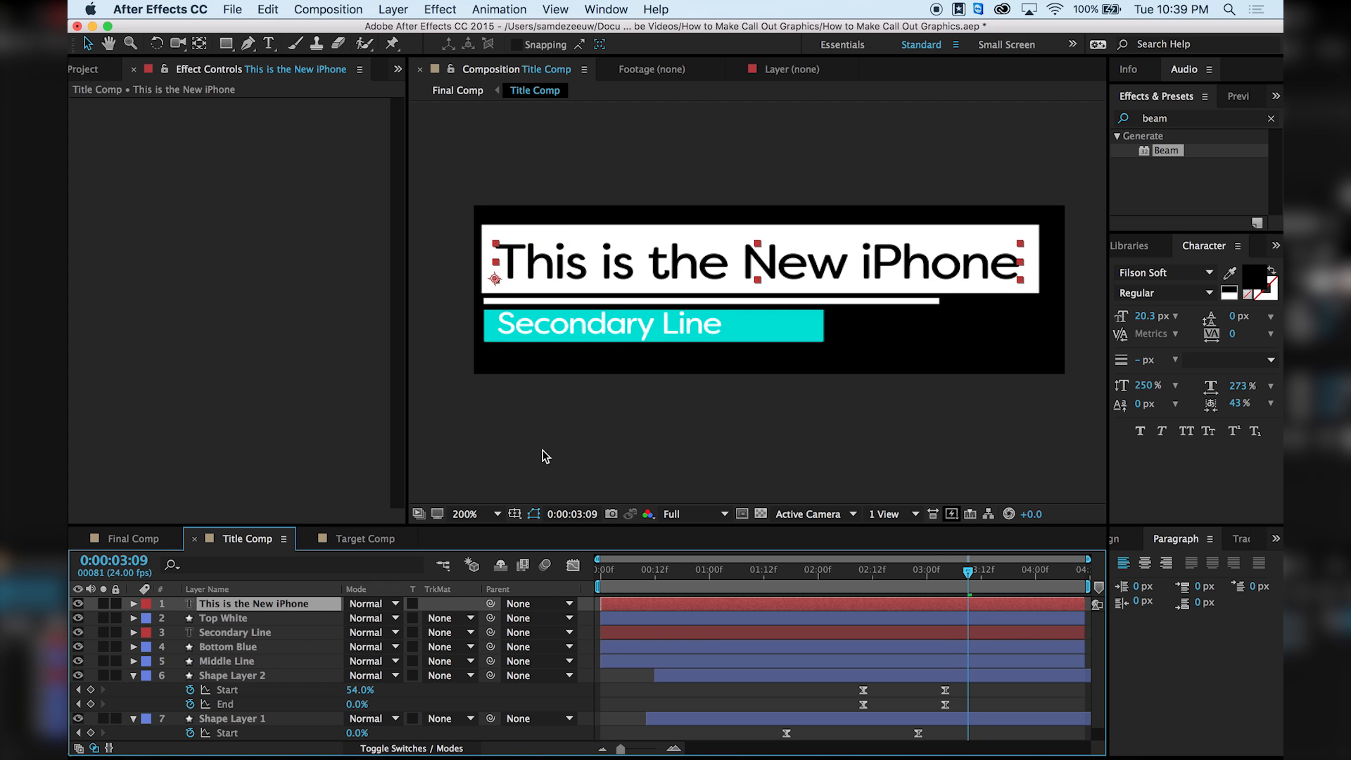
drag(928, 558, 979, 596)
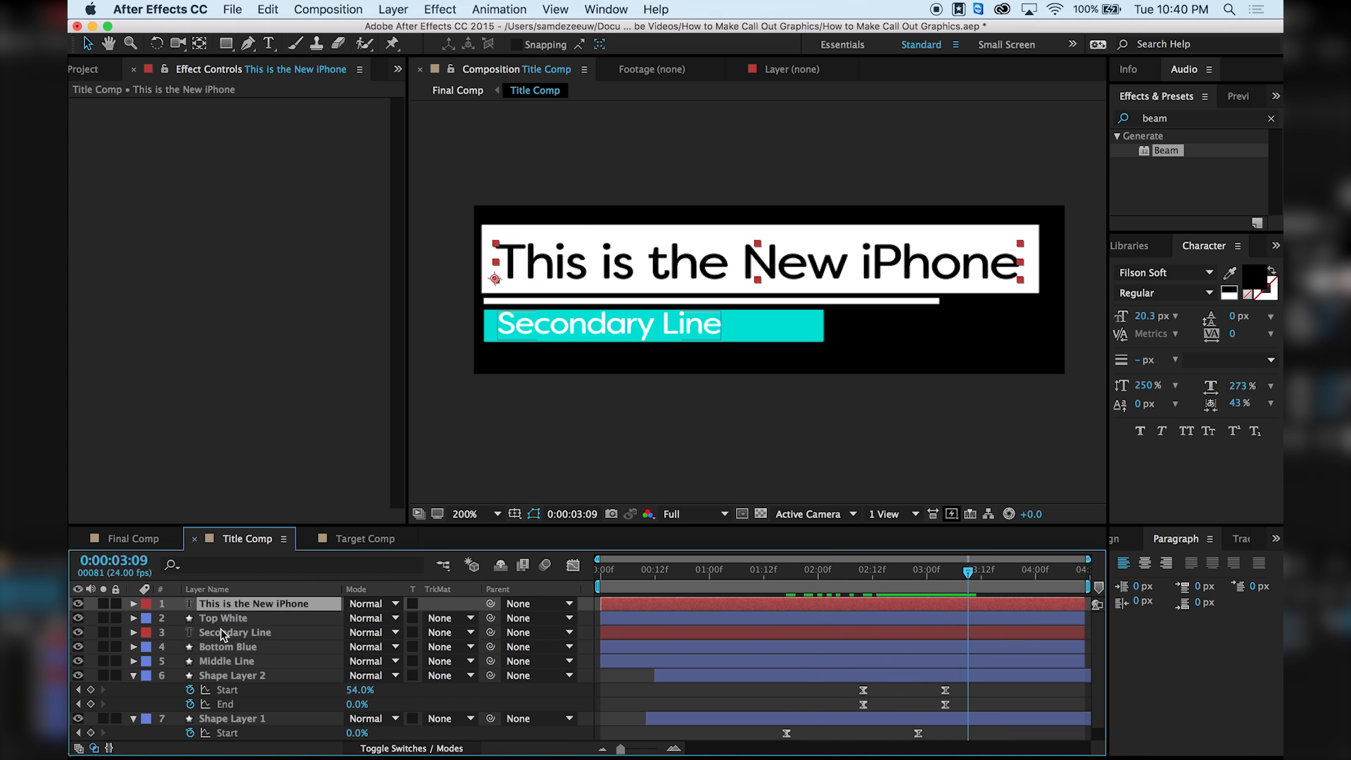
Duplicate the Bottom Blue layer and place the copy directly above the Secondary Line text layer.
click(254, 648)
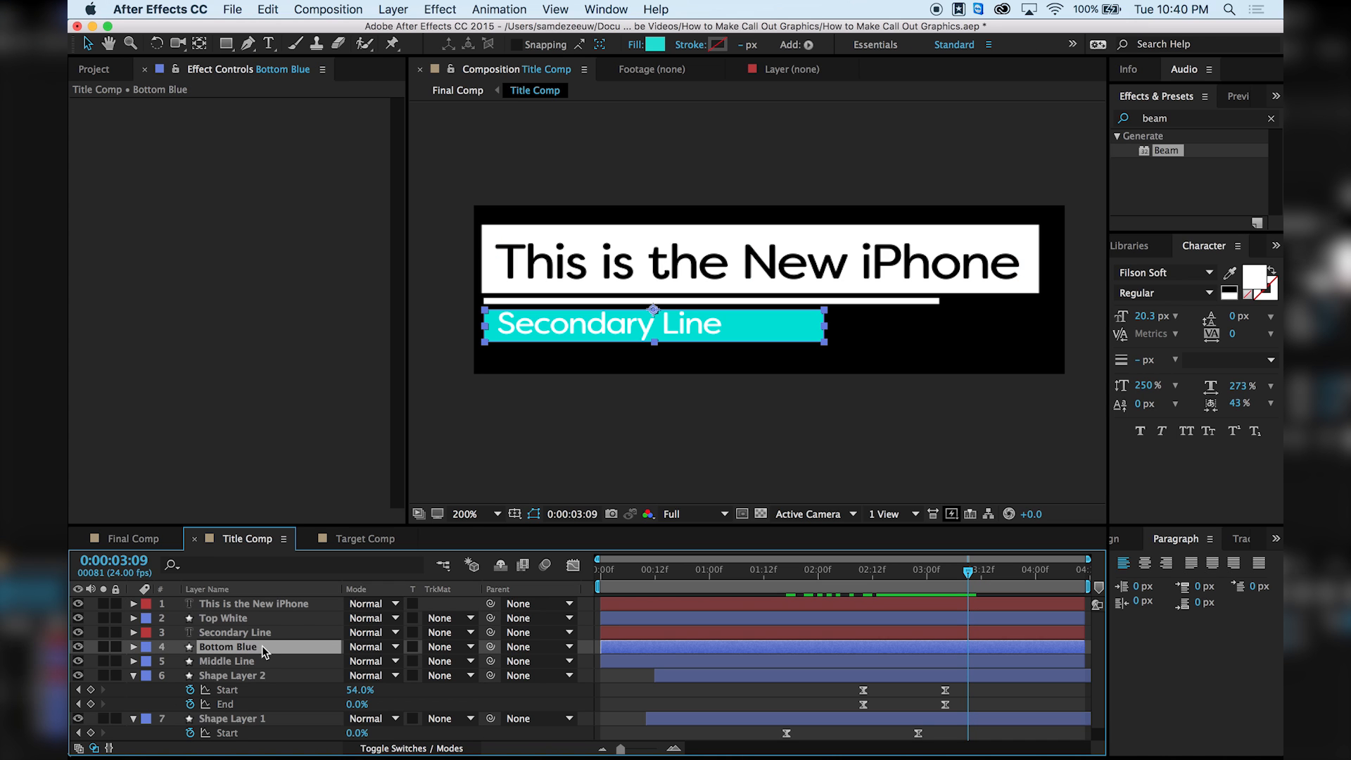
key(super+d)
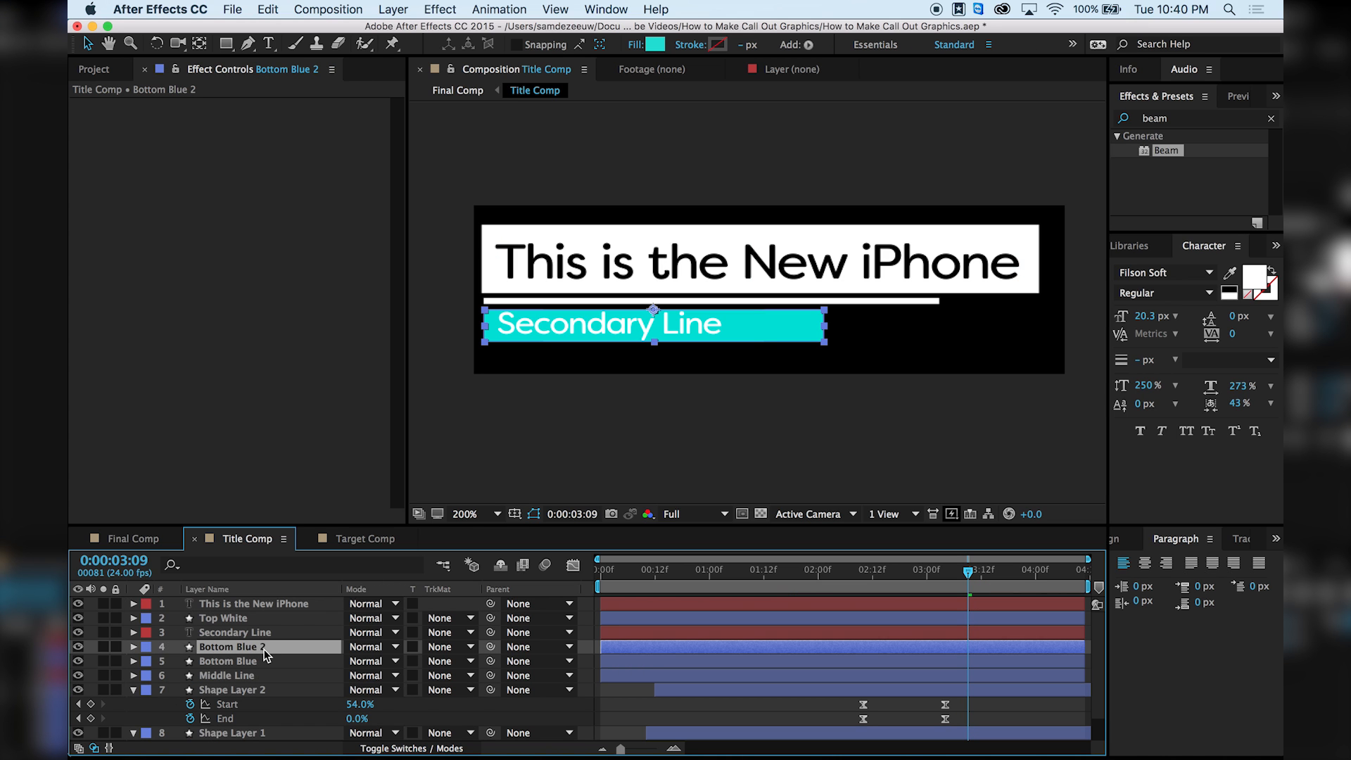
drag(265, 654, 271, 628)
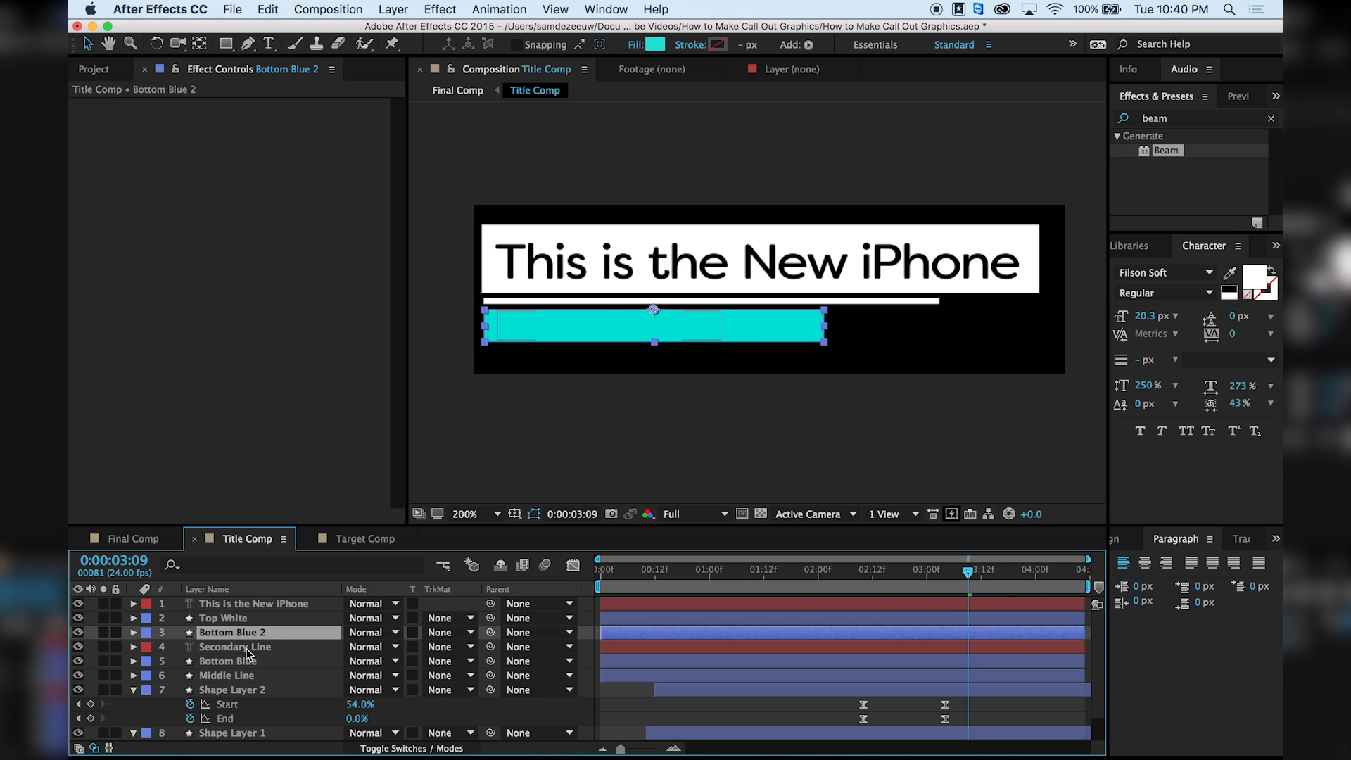
Set Secondary Line's track matte to Alpha Matte "Bottom Blue 2" and check it at 0:00:03:04 with the transparency grid shown.
click(340, 651)
click(441, 648)
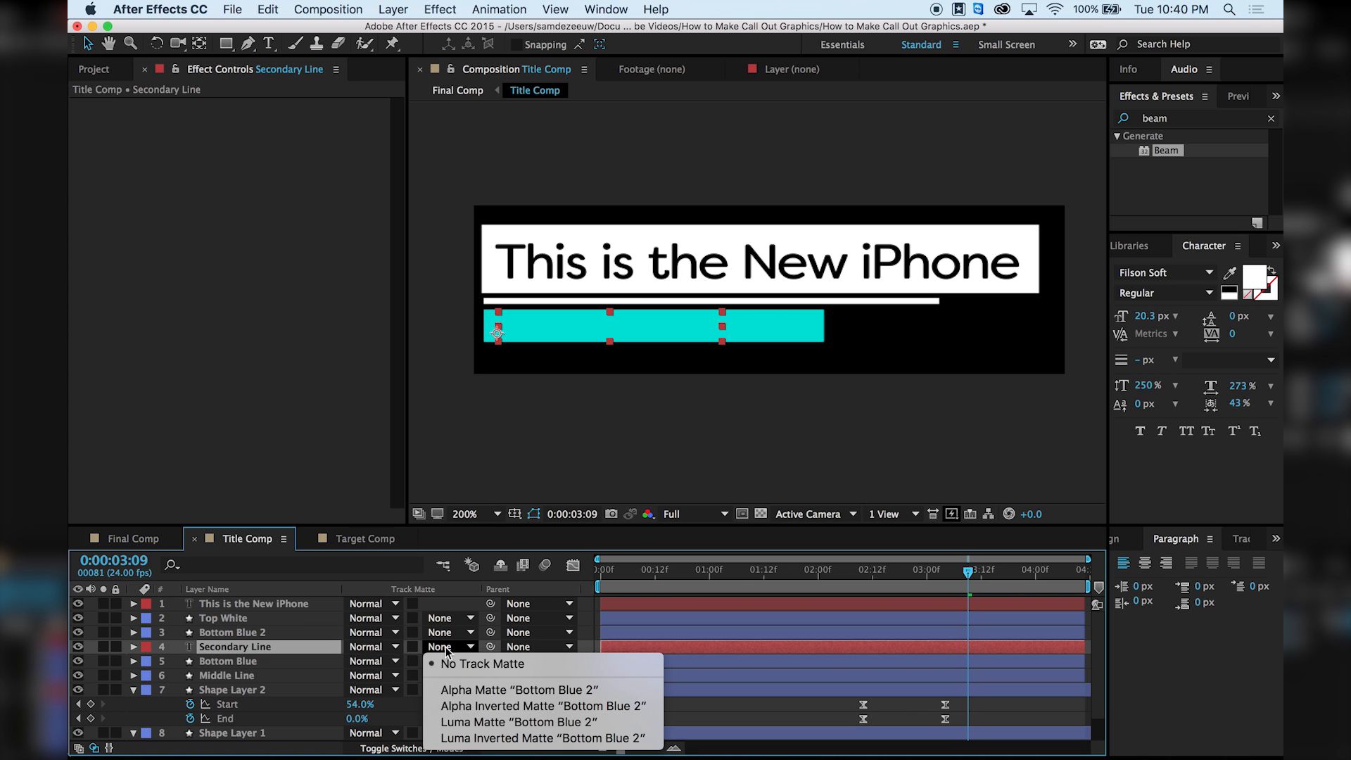
click(576, 690)
mouse_move(968, 571)
mouse_down()
mouse_move(804, 573)
mouse_move(947, 580)
mouse_up()
click(766, 513)
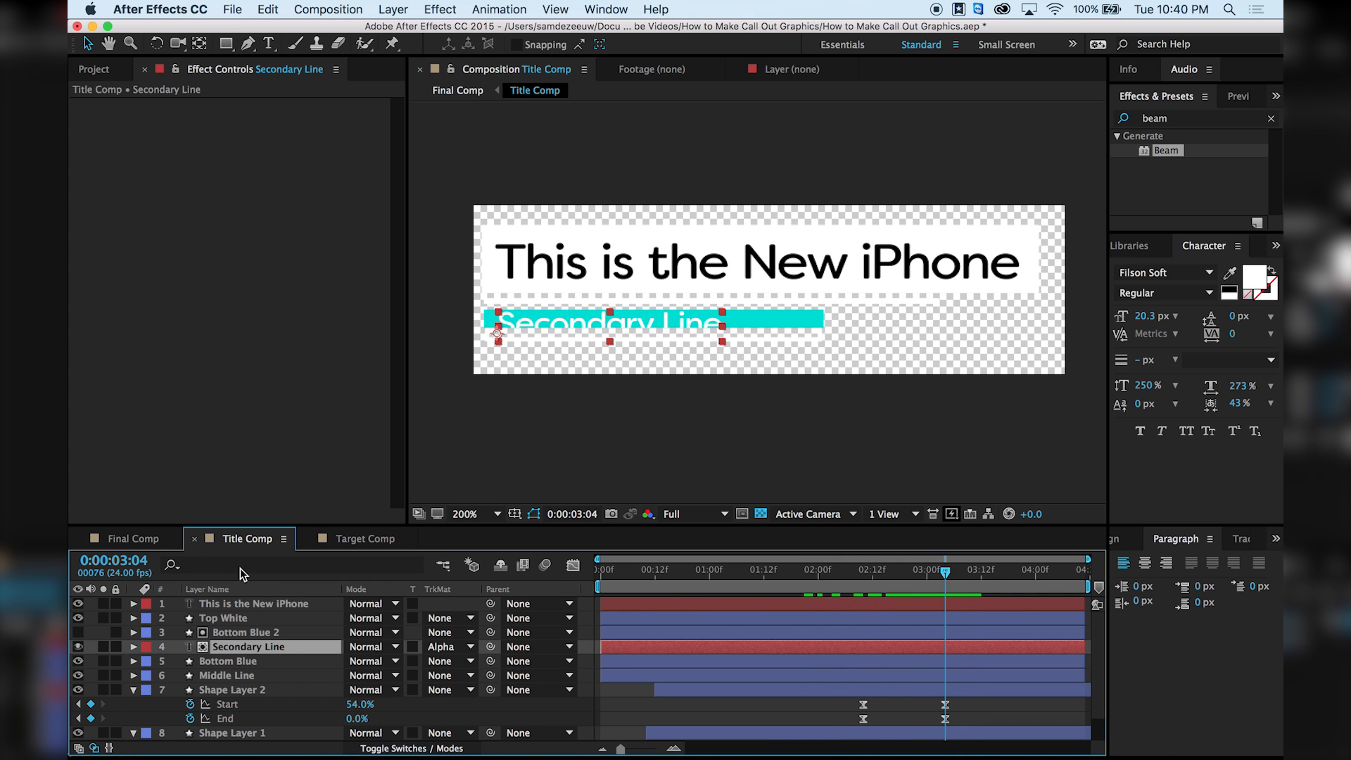
Duplicate Top White, place the copy above the "This is the New iPhone" text and use it as that text's alpha matte.
click(246, 618)
key(ctrl+d)
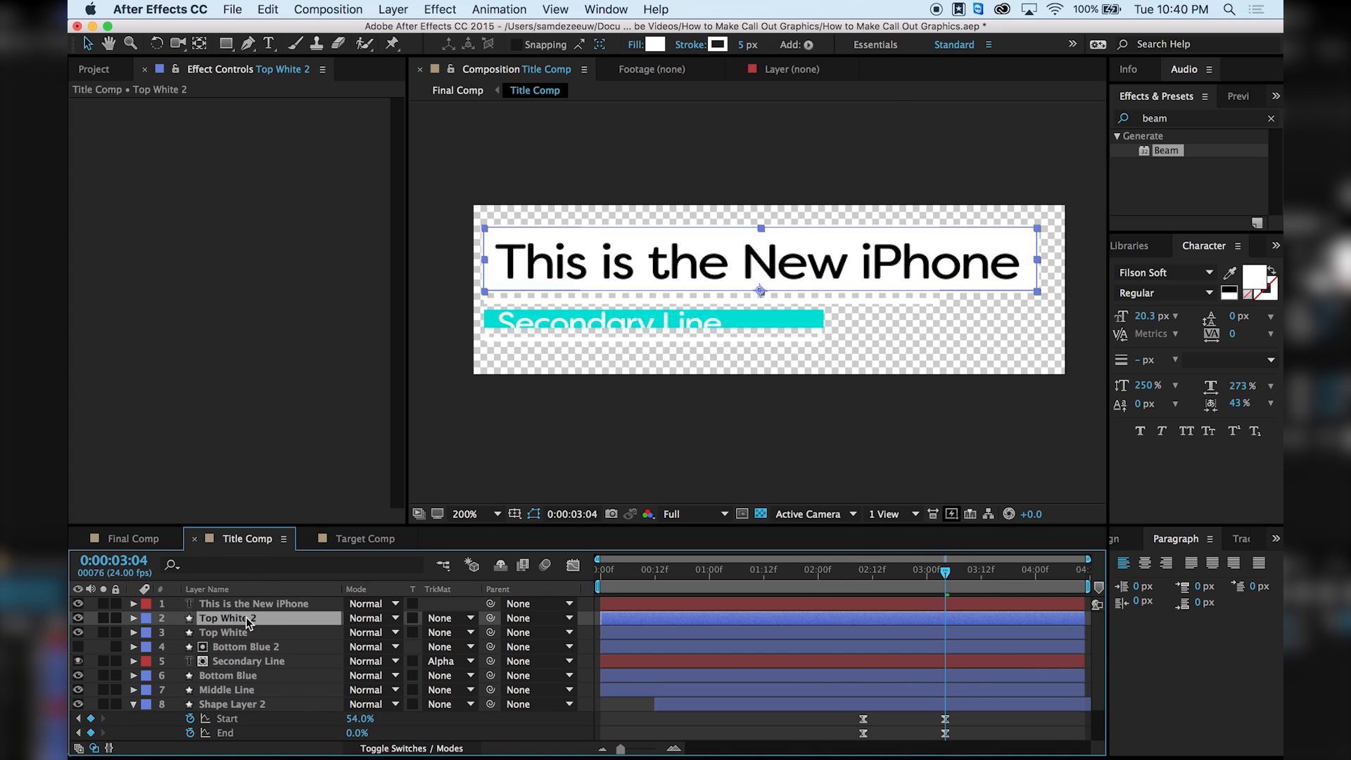
drag(246, 619, 246, 602)
click(253, 618)
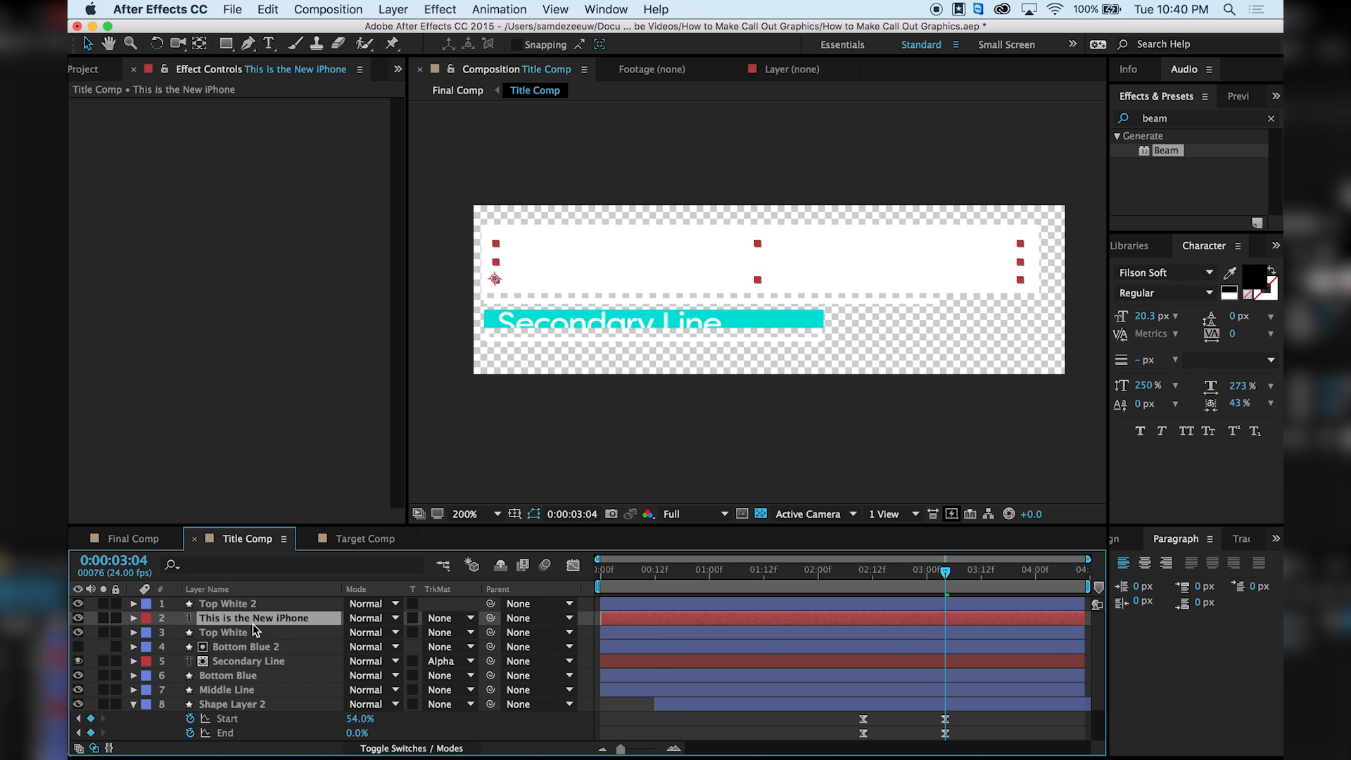
click(446, 619)
click(463, 661)
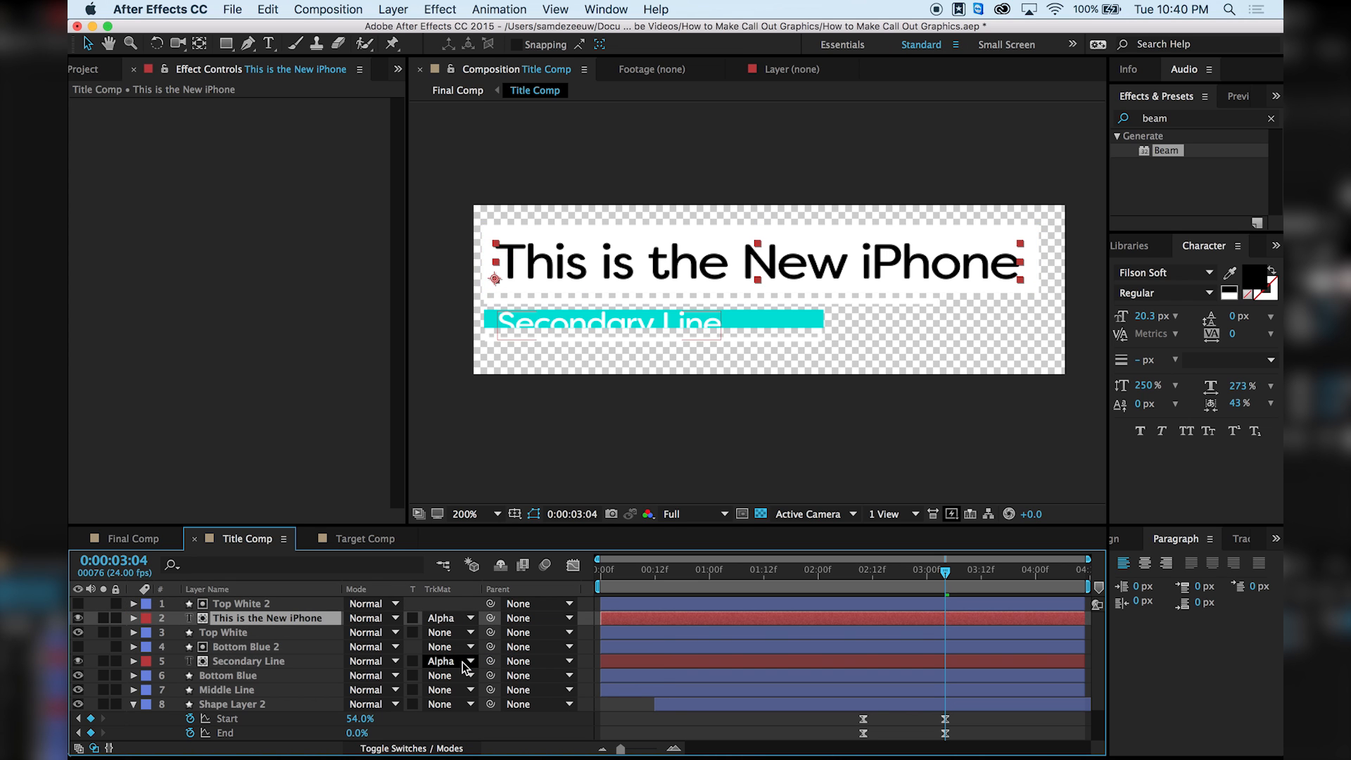
Switch to the Final Comp and preview the call-out animation from 0:00:00:00.
drag(962, 572, 573, 570)
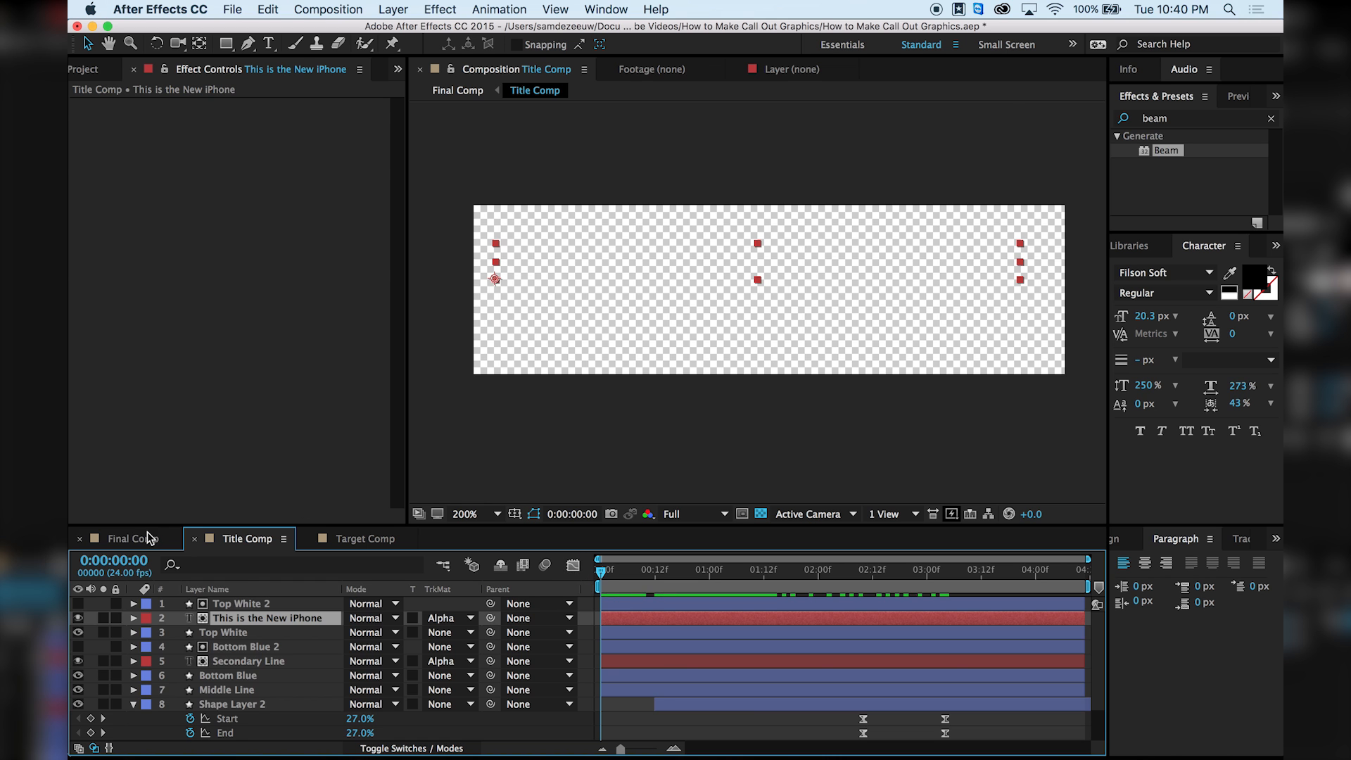
click(149, 536)
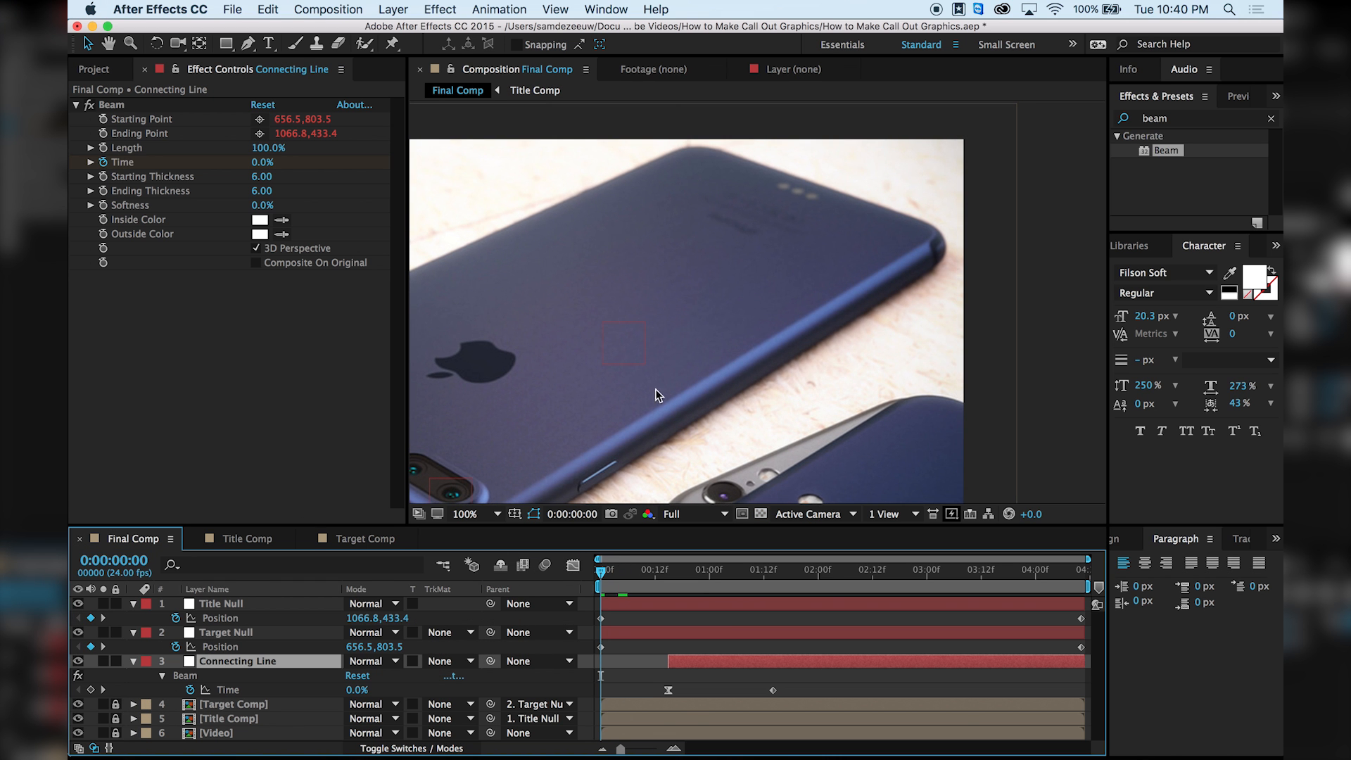
drag(652, 396, 762, 348)
key(space)
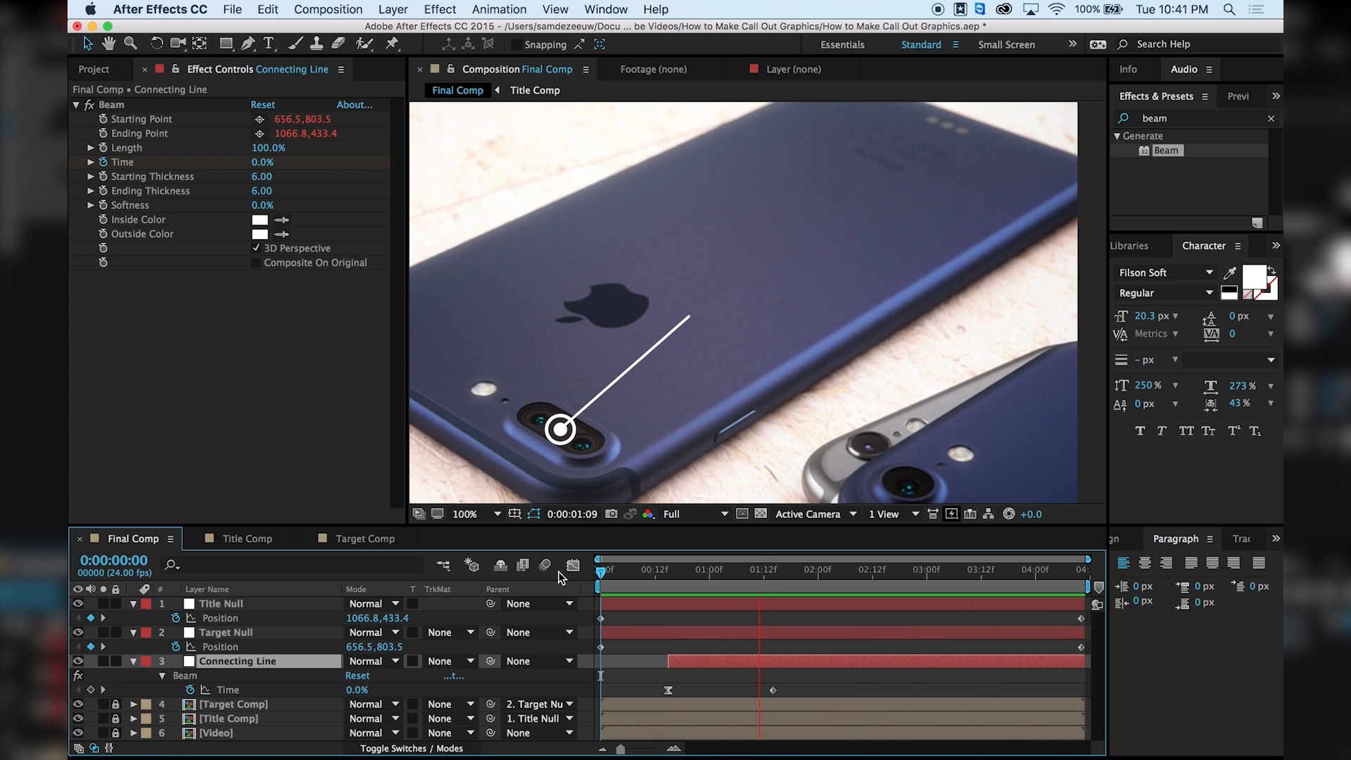
At 0:00:00:00, move the Title Null slightly down over the phone, and preview the call-out from 0:00:01:07.
click(281, 606)
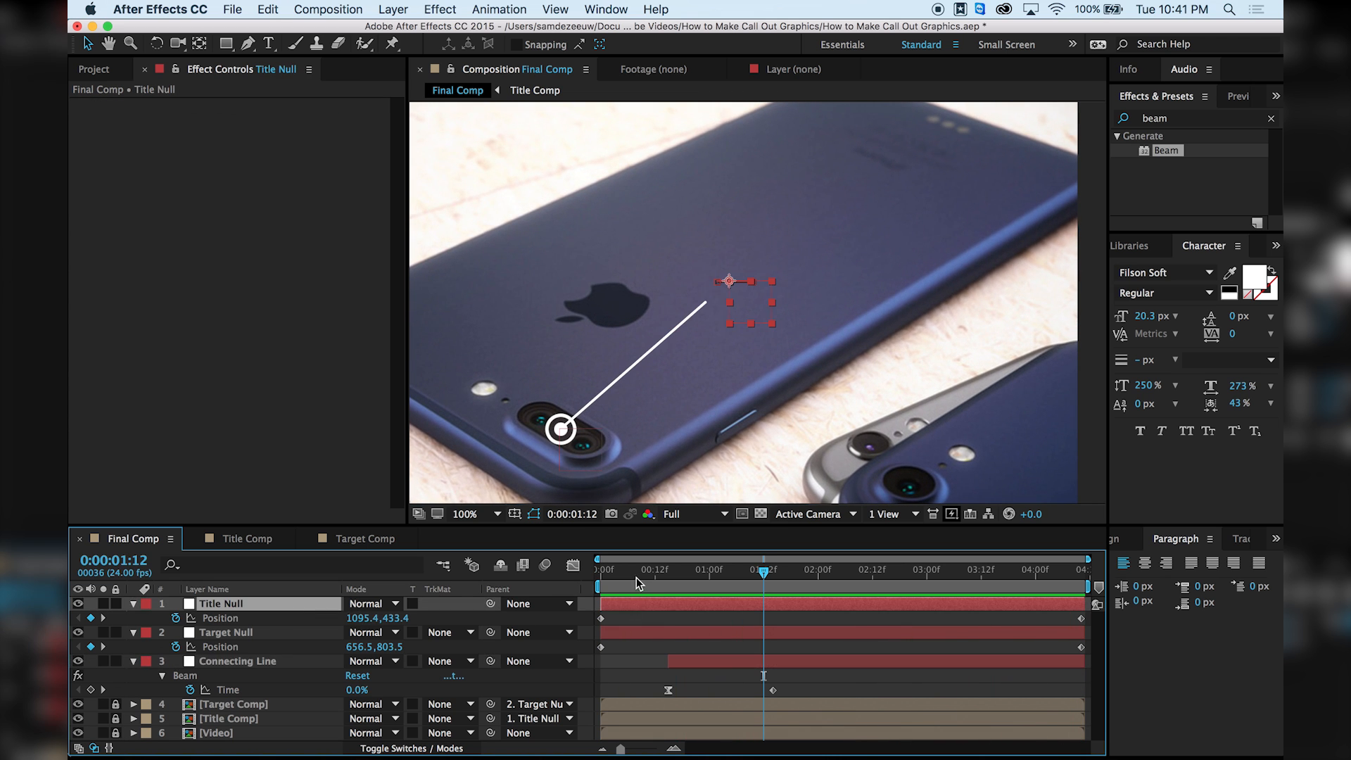
key(Home)
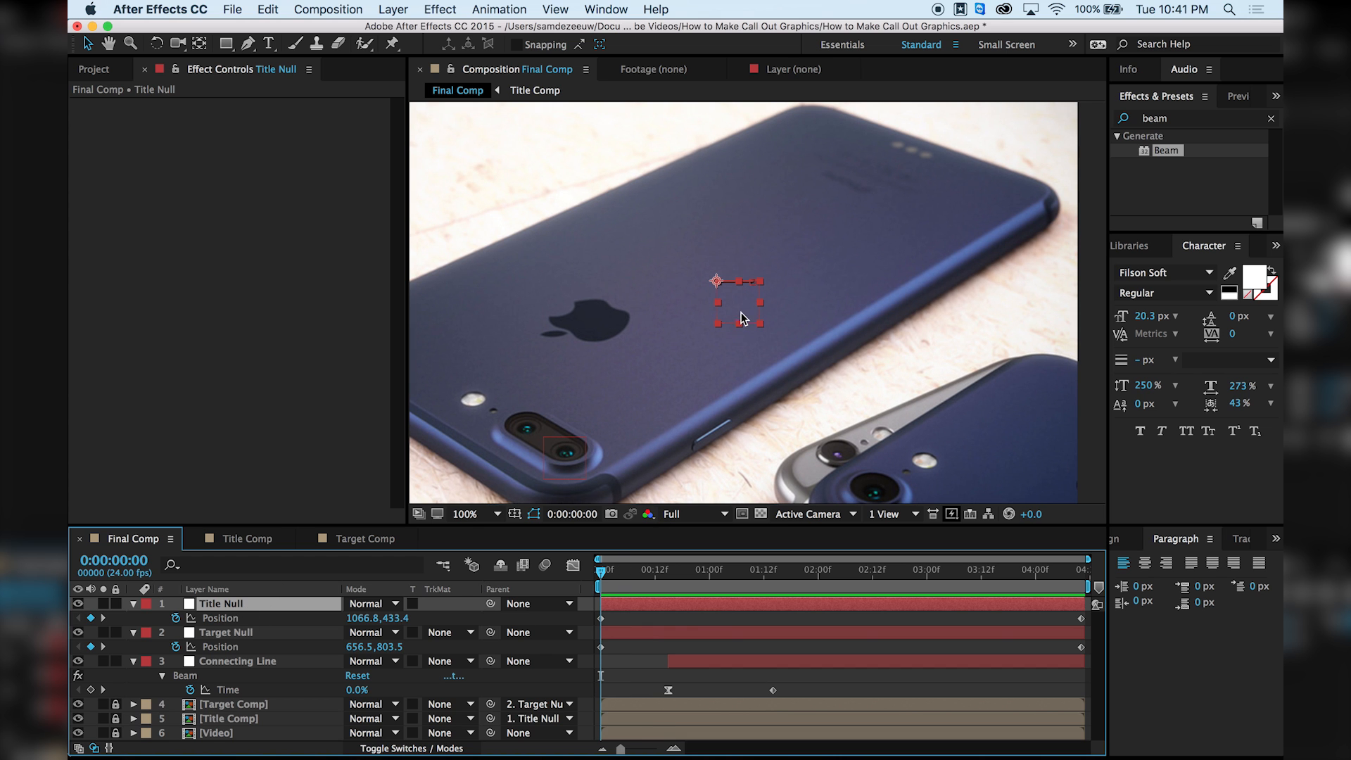
drag(742, 318, 747, 340)
drag(633, 571, 741, 577)
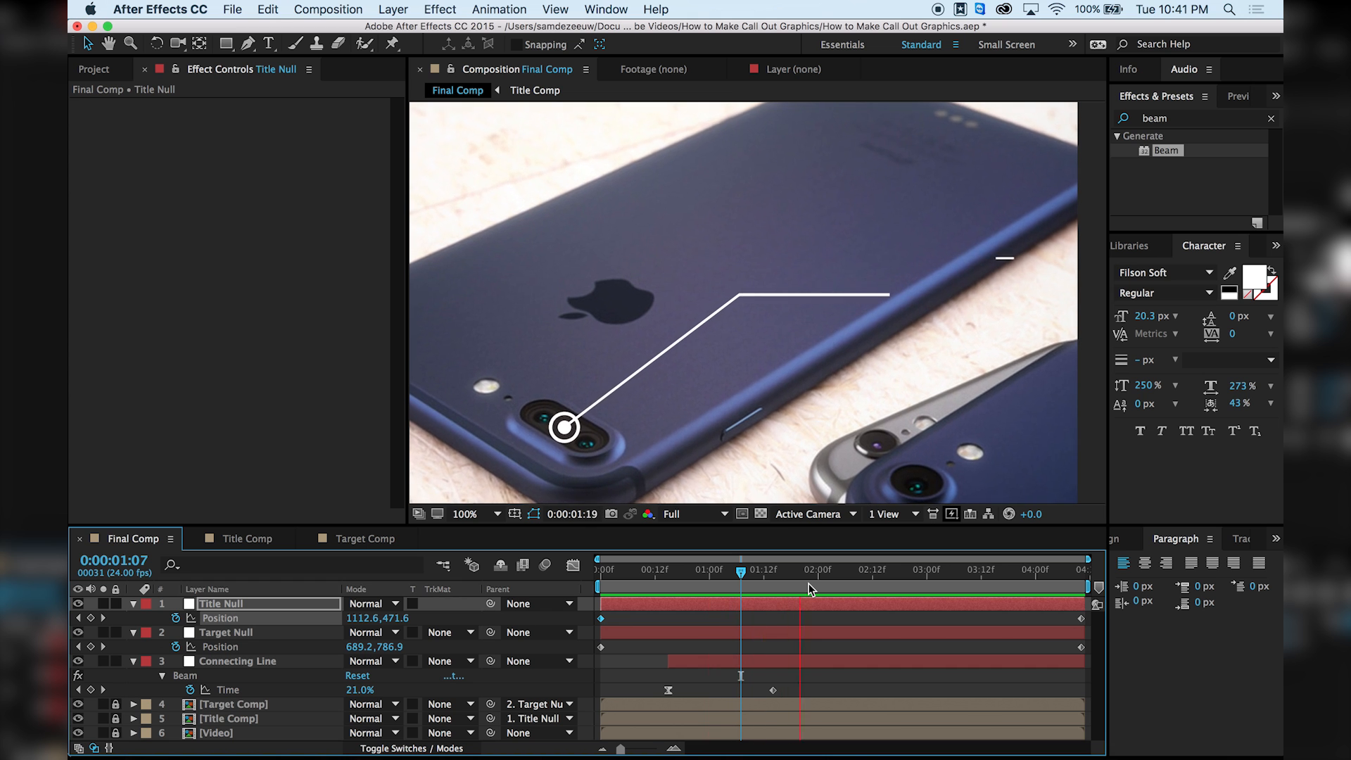
key(space)
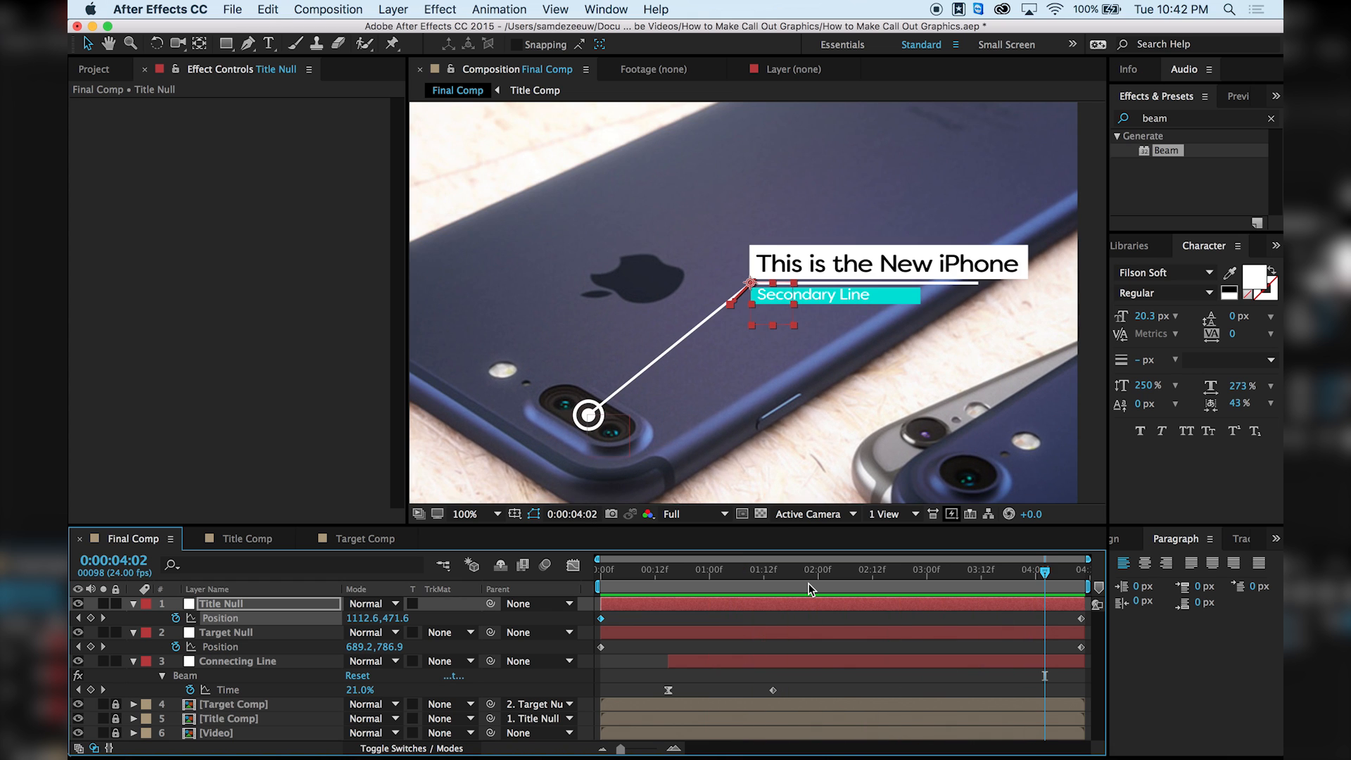